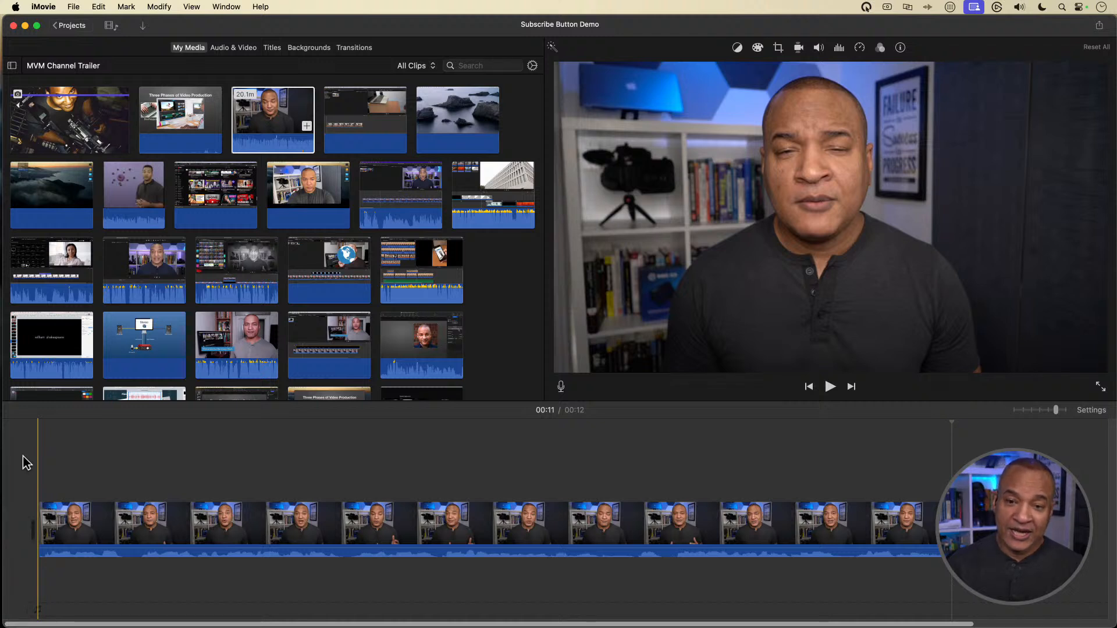
{"action": "left_click_drag", "start_coordinate": [8, 469], "coordinate": [83, 478]}
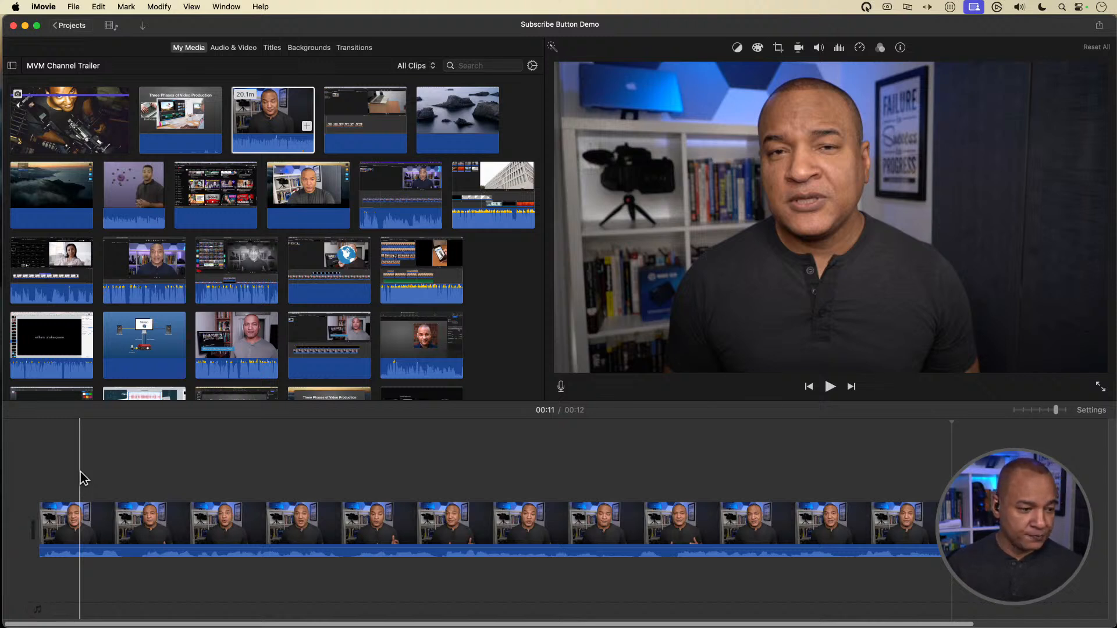
{"action": "left_click", "coordinate": [83, 476]}
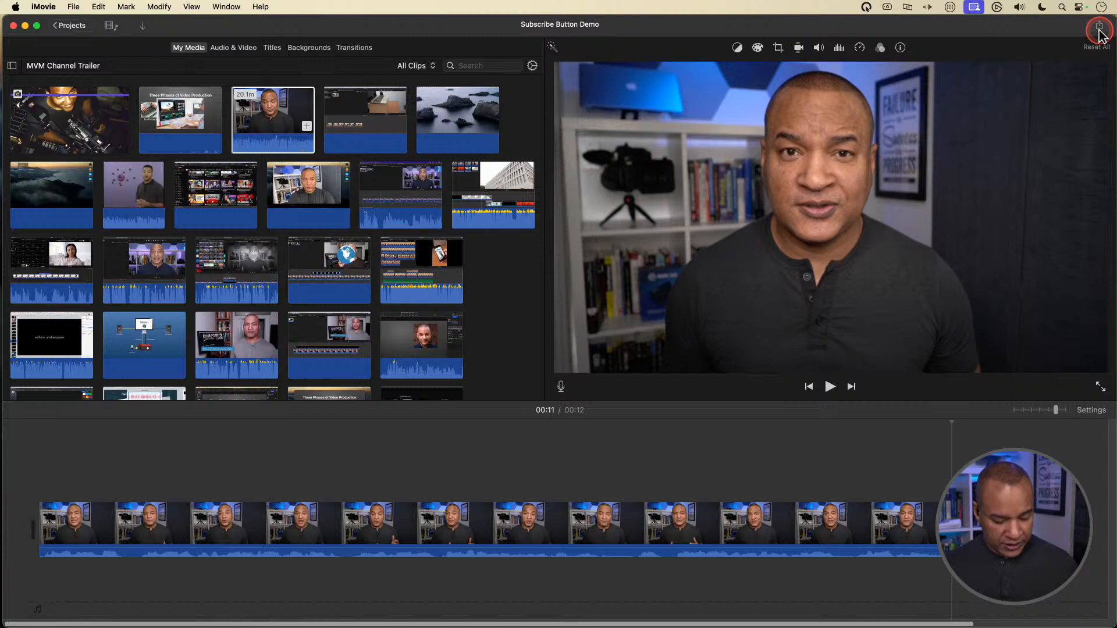
{"action": "key", "text": "alt+z"}
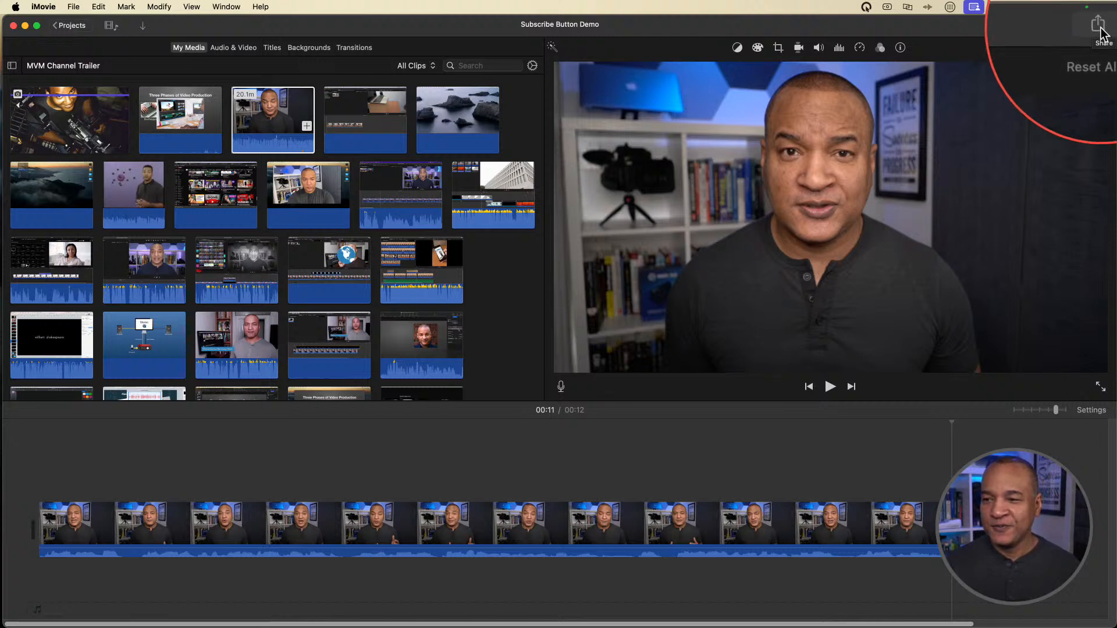
Step: Start a file export of the movie and title it "GarageBand Demo"
{"action": "left_click", "coordinate": [1099, 25]}
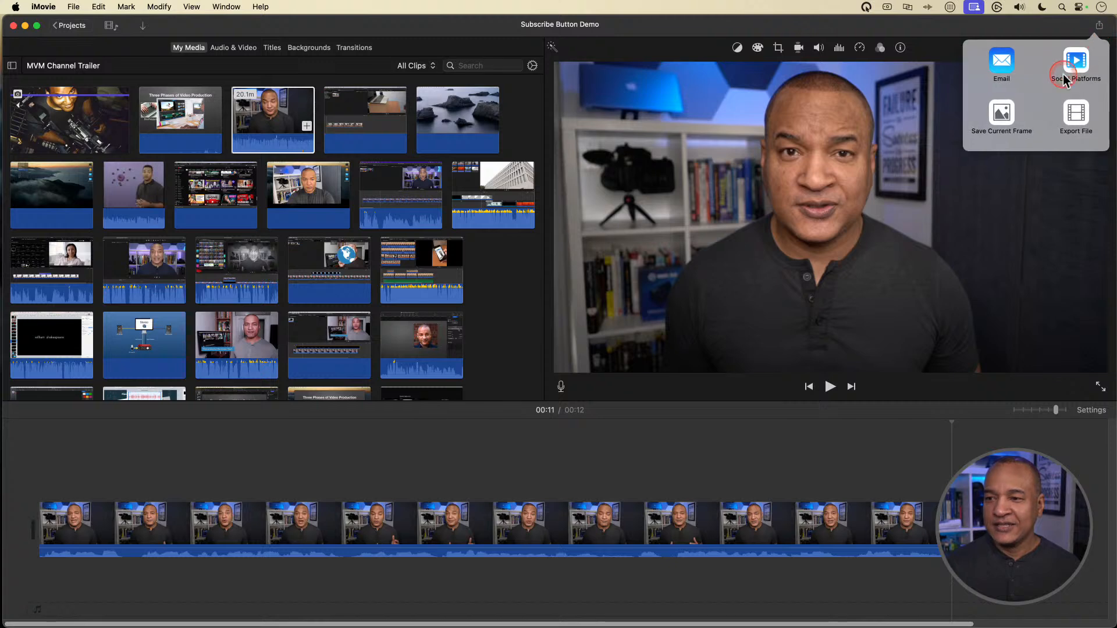
{"action": "left_click", "coordinate": [1074, 112]}
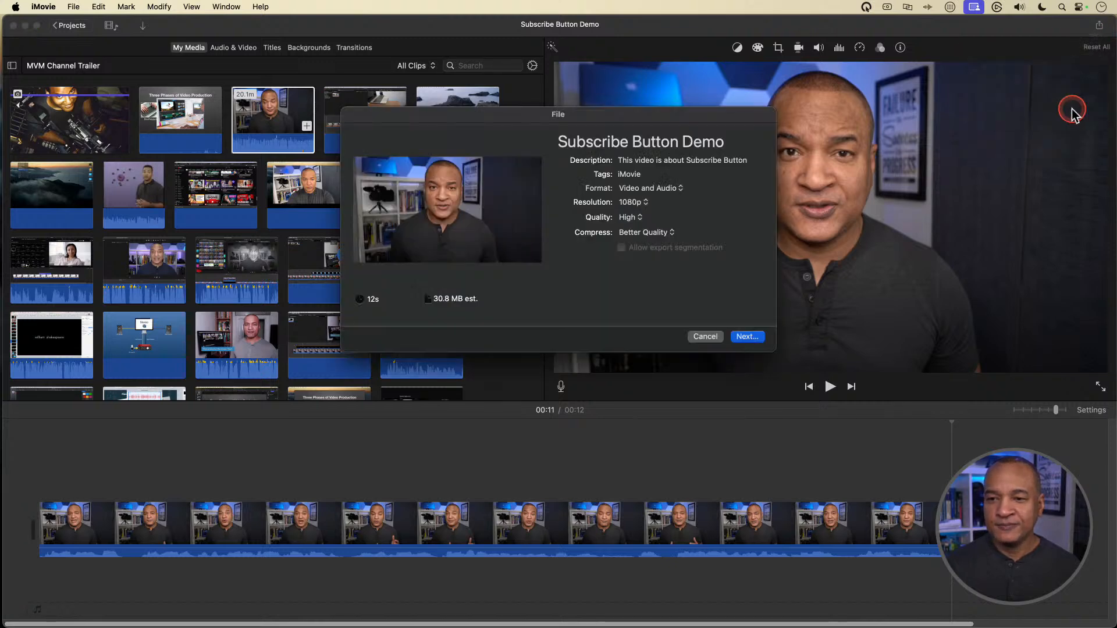
{"action": "left_click", "coordinate": [560, 143]}
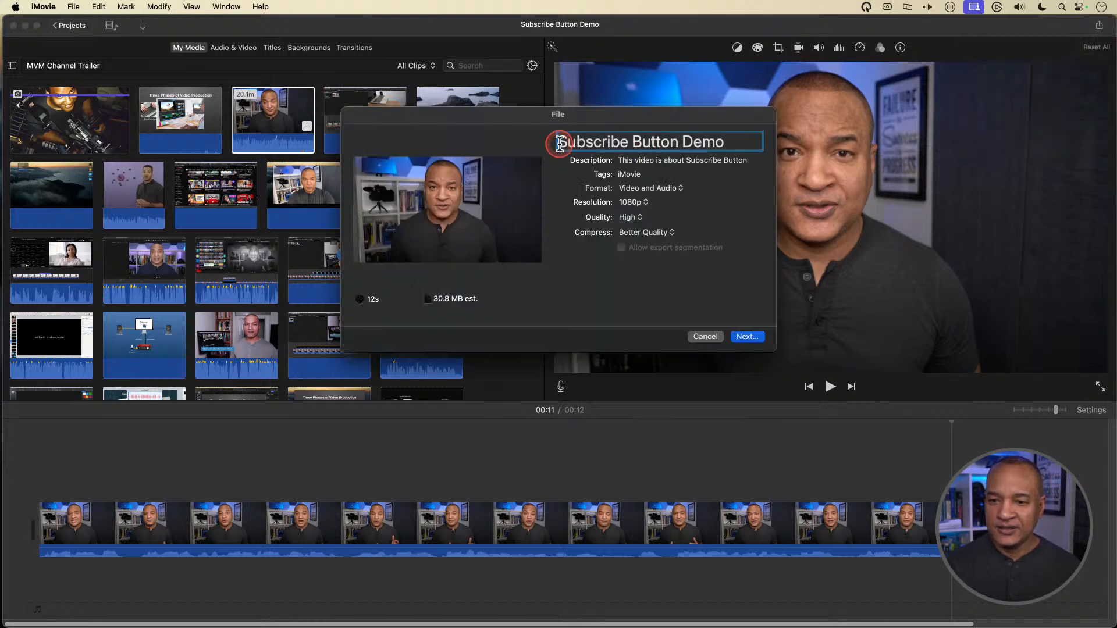
{"action": "left_click_drag", "start_coordinate": [560, 143], "coordinate": [734, 137]}
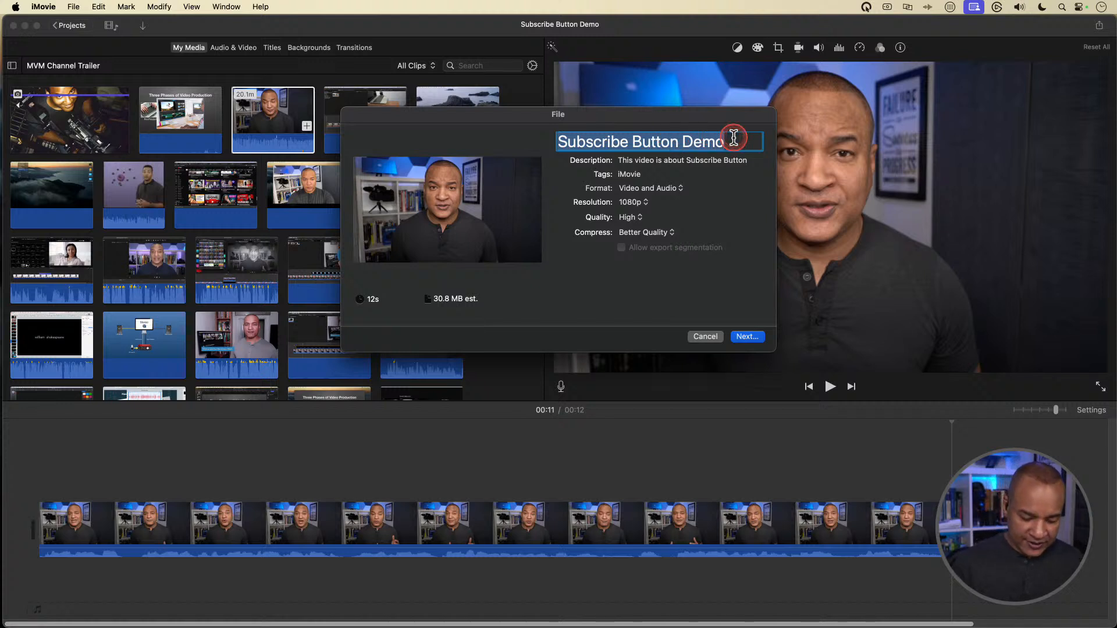
{"action": "type", "text": "GarageBa"}
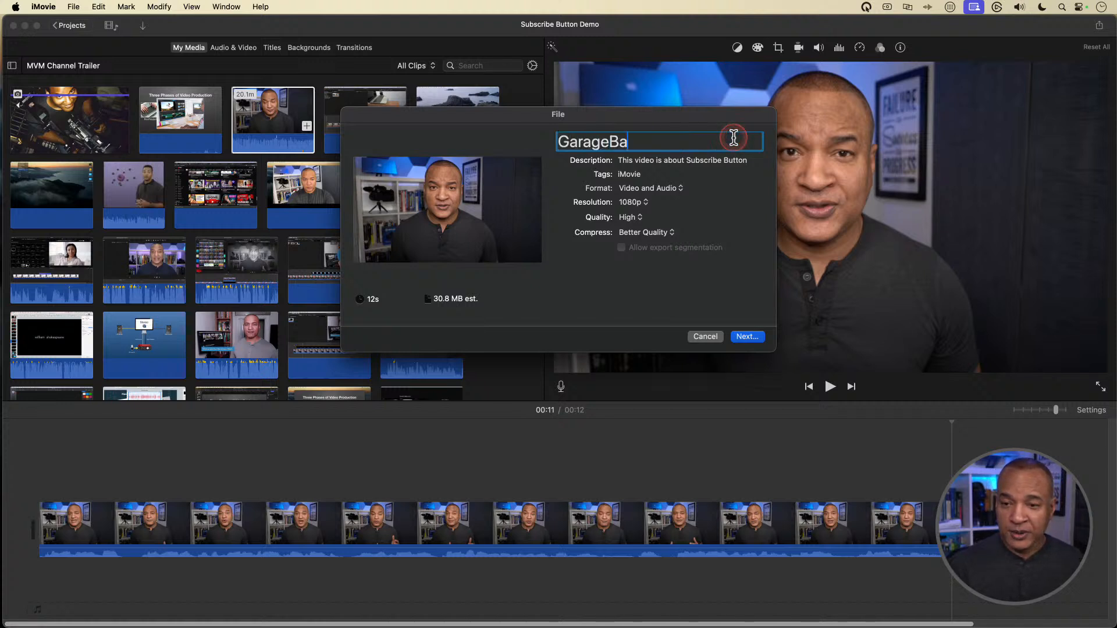
{"action": "type", "text": "nd Demo"}
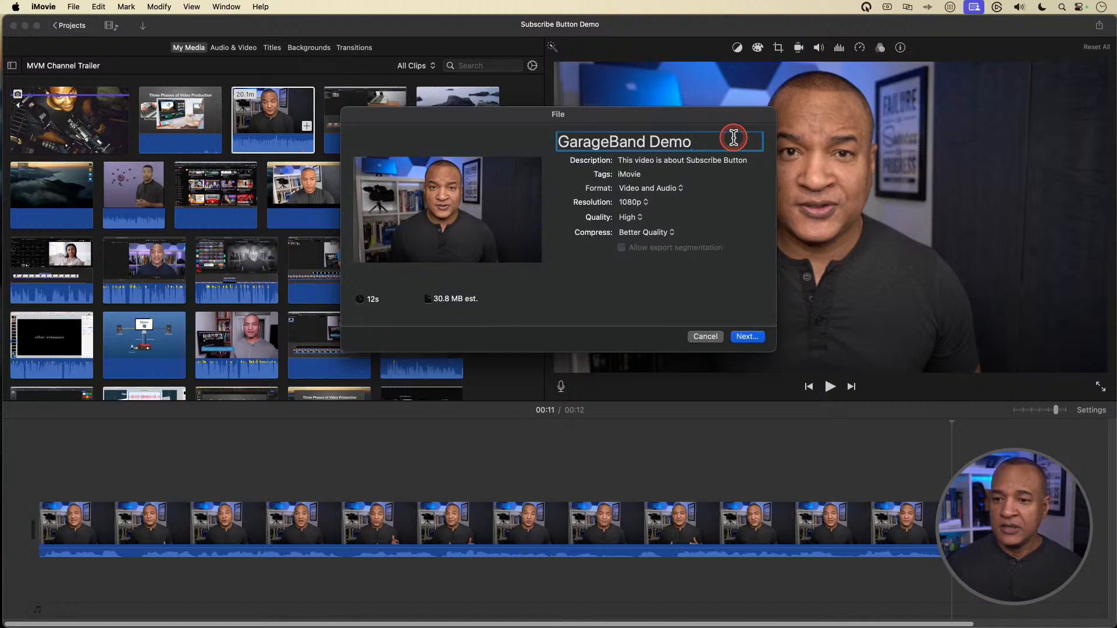
Step: Keep the Video and Audio format and export the movie to the Desktop, replacing the existing GarageBand Demo.mp4
{"action": "left_click", "coordinate": [680, 192]}
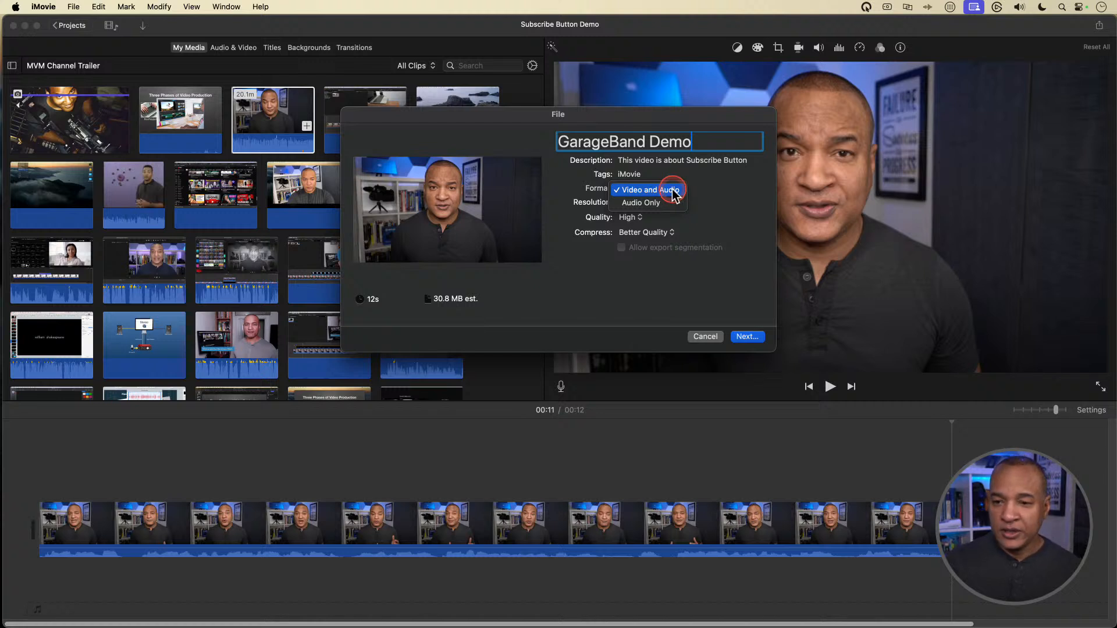
{"action": "left_click", "coordinate": [675, 191]}
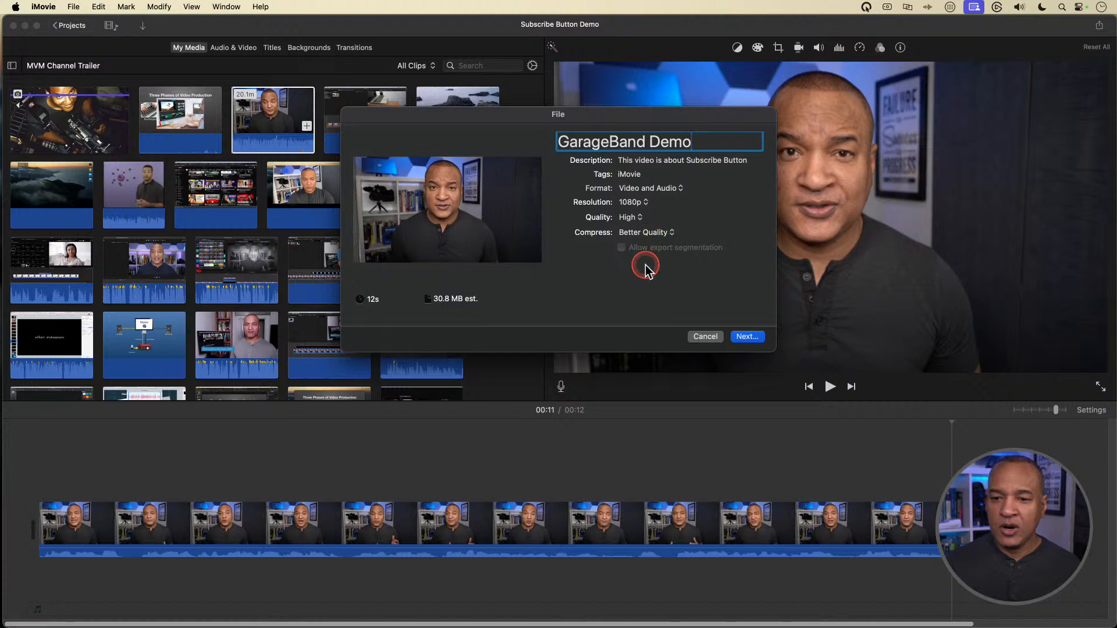
{"action": "left_click", "coordinate": [752, 338]}
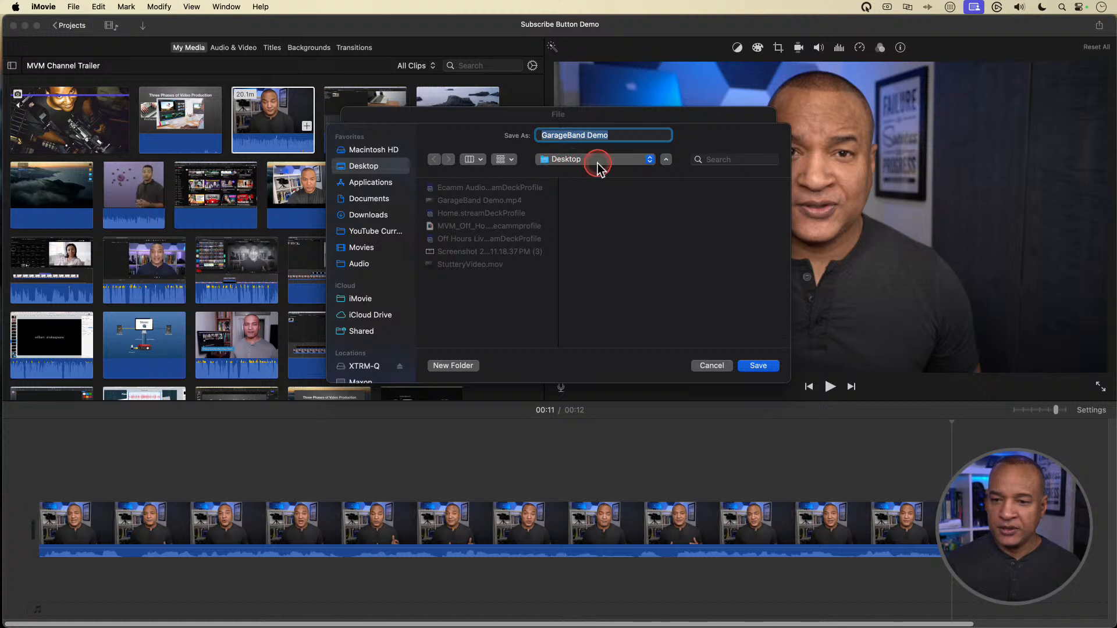
{"action": "left_click", "coordinate": [759, 366]}
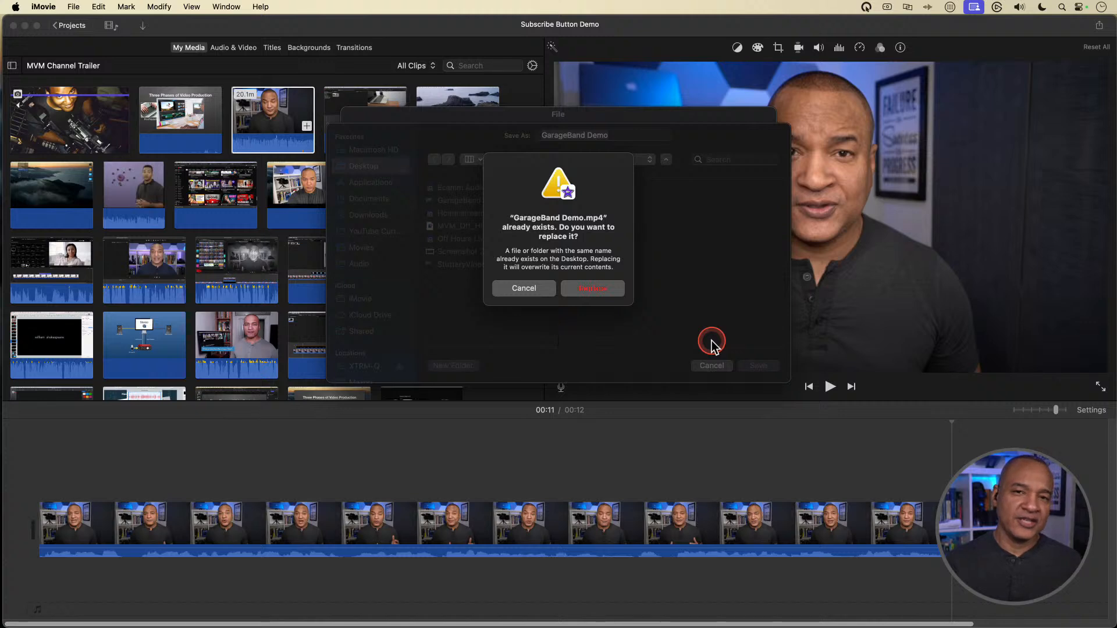
{"action": "left_click", "coordinate": [594, 291]}
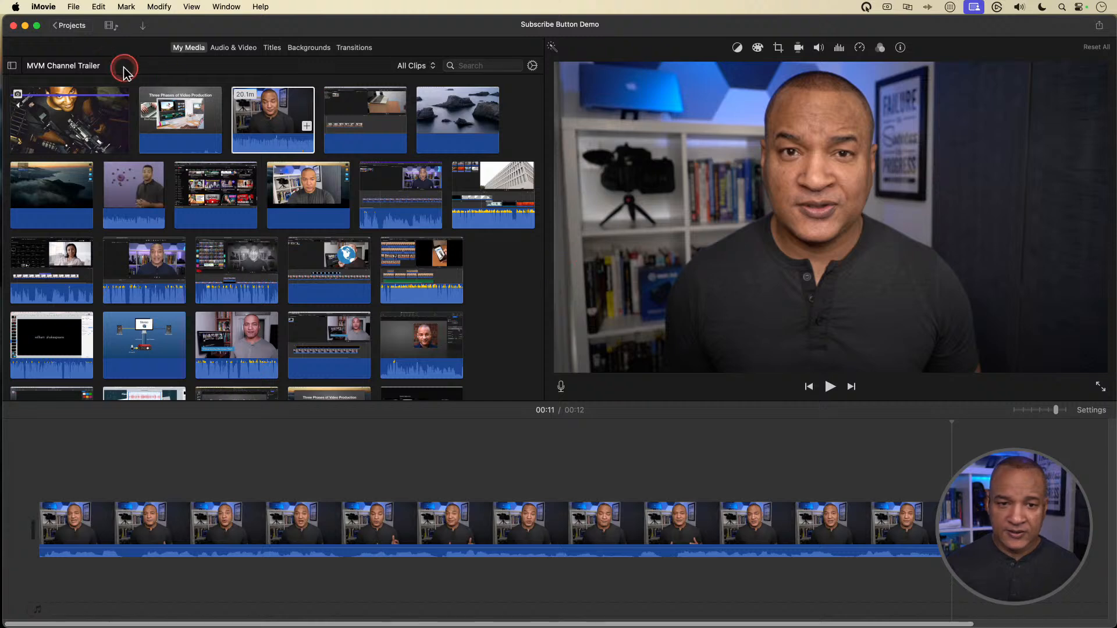
Step: Minimize the iMovie window and launch GarageBand through Spotlight
{"action": "left_click_drag", "start_coordinate": [165, 27], "coordinate": [108, 76]}
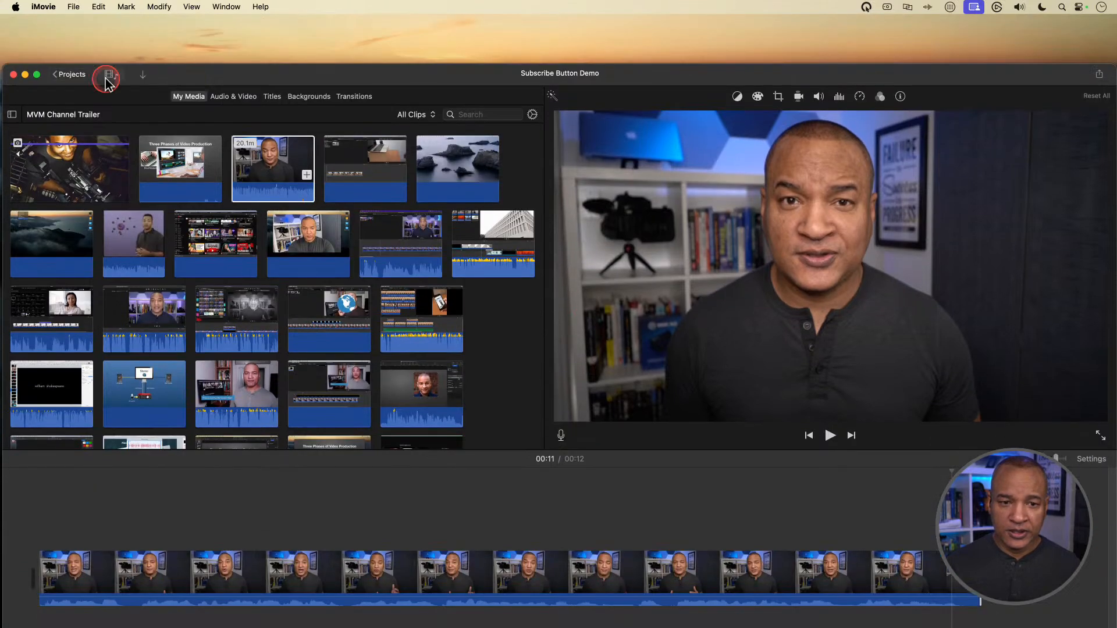
{"action": "left_click", "coordinate": [25, 76]}
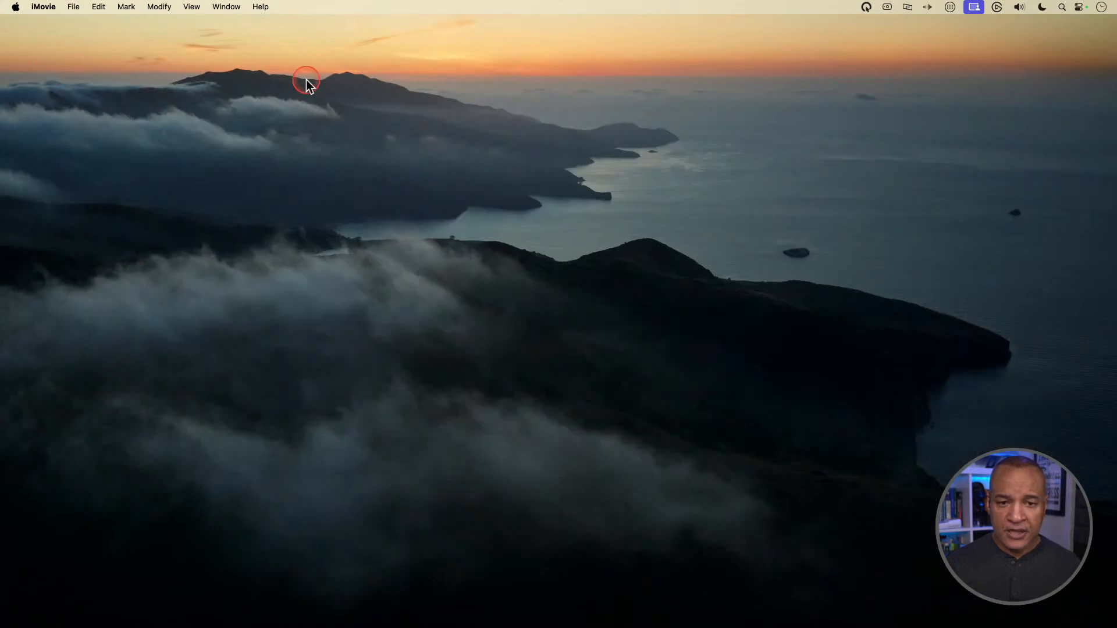
{"action": "left_click", "coordinate": [306, 80]}
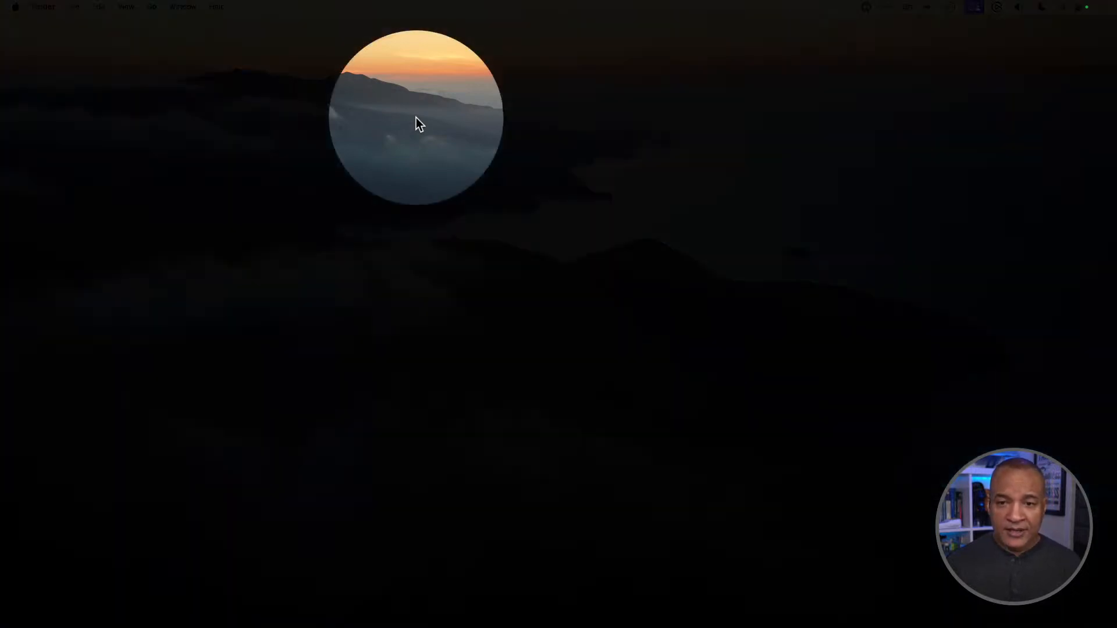
{"action": "key", "text": "super+space"}
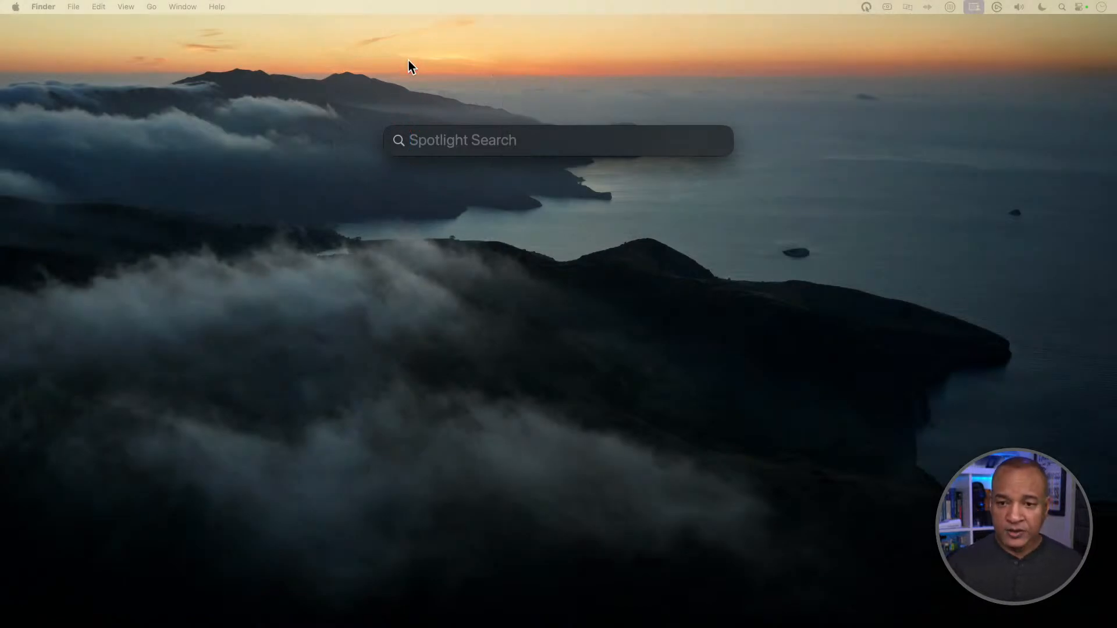
{"action": "type", "text": "G"}
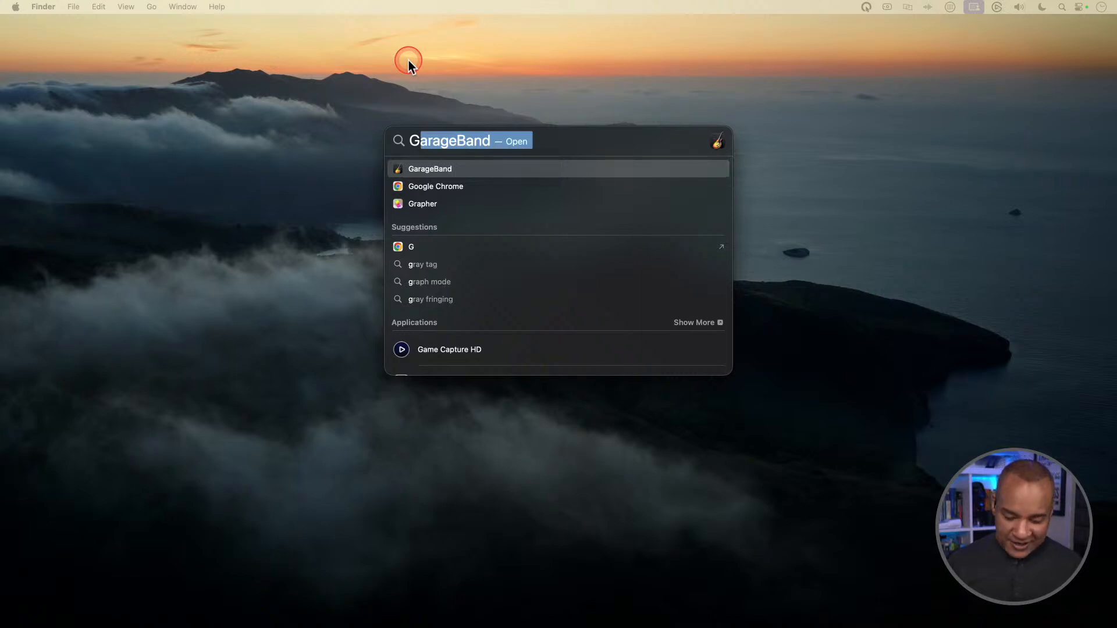
{"action": "key", "text": "Return"}
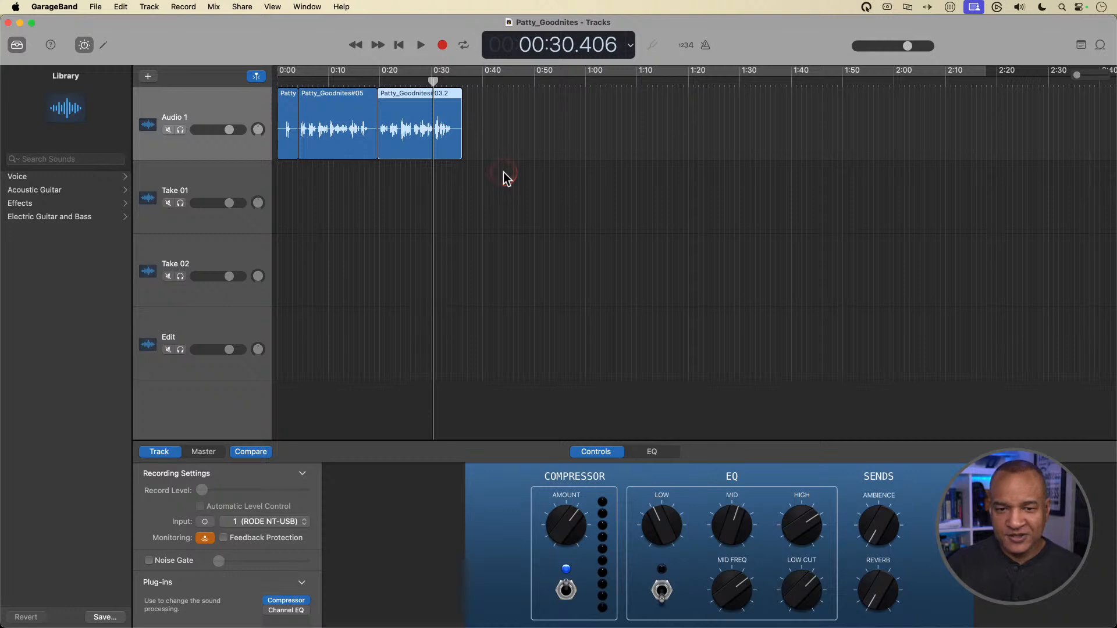
Step: Close the open GarageBand project and create a new empty project
{"action": "left_click", "coordinate": [96, 8]}
{"action": "left_click", "coordinate": [101, 82]}
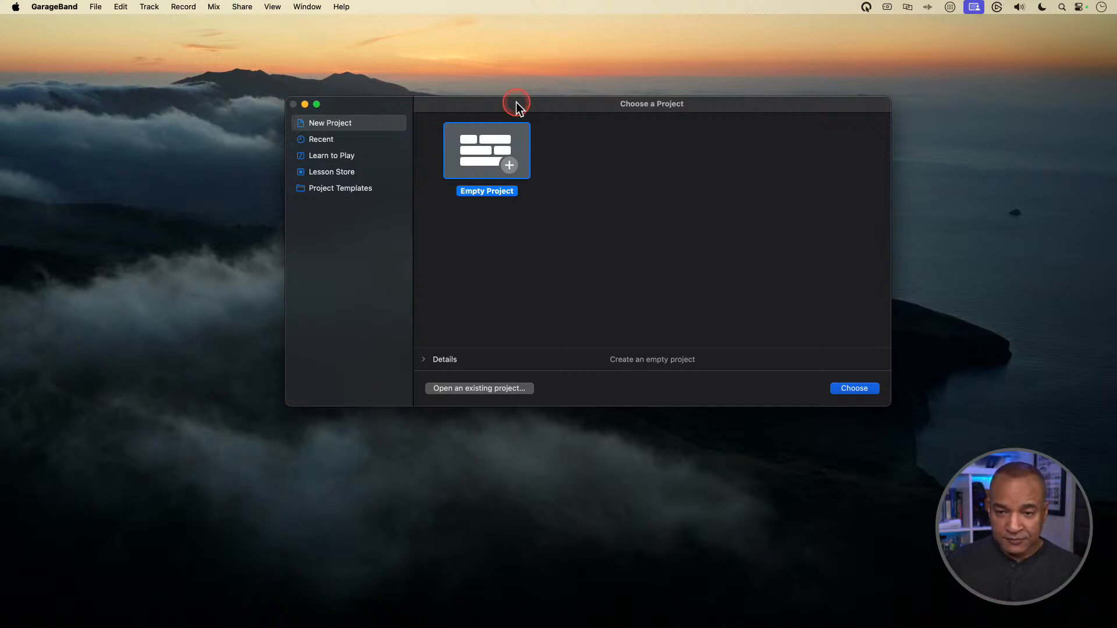
{"action": "left_click_drag", "start_coordinate": [517, 104], "coordinate": [506, 104]}
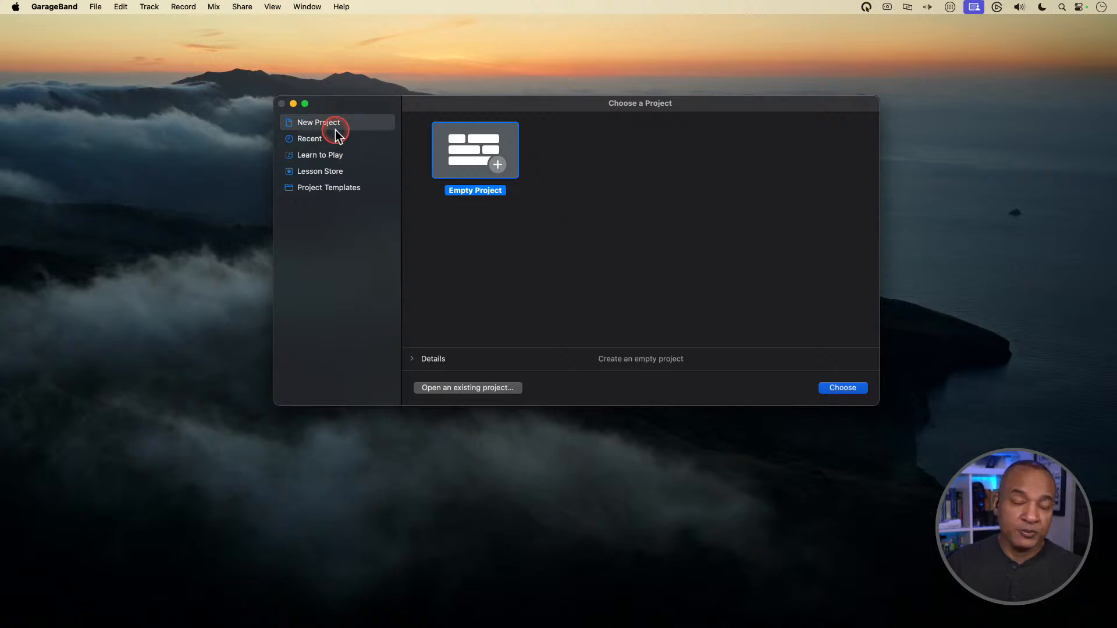
{"action": "left_click", "coordinate": [310, 139]}
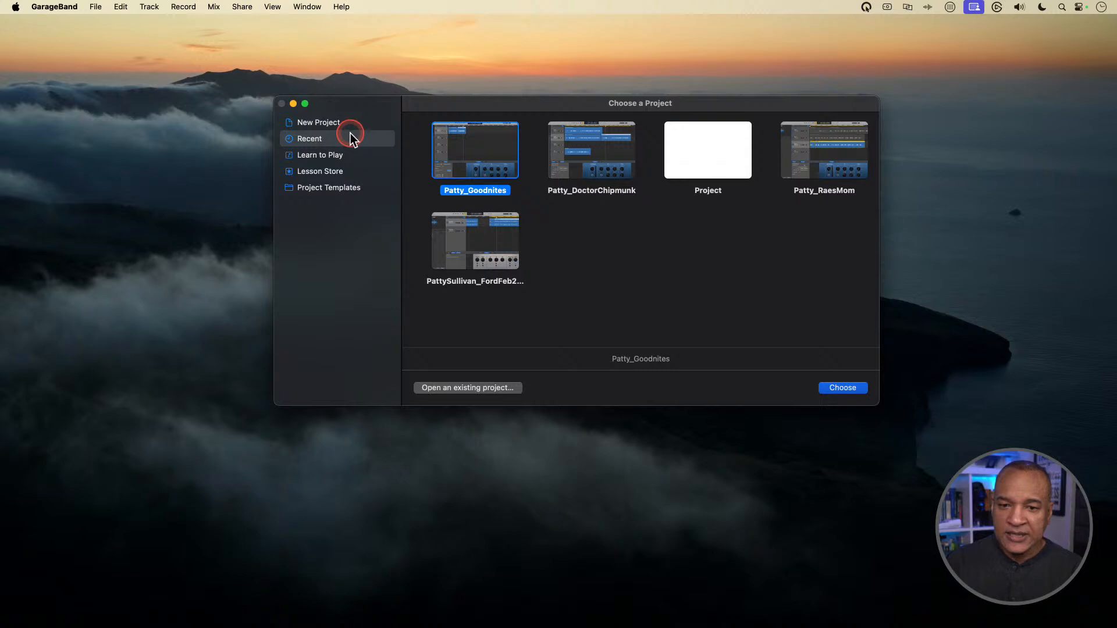
{"action": "left_click", "coordinate": [320, 124]}
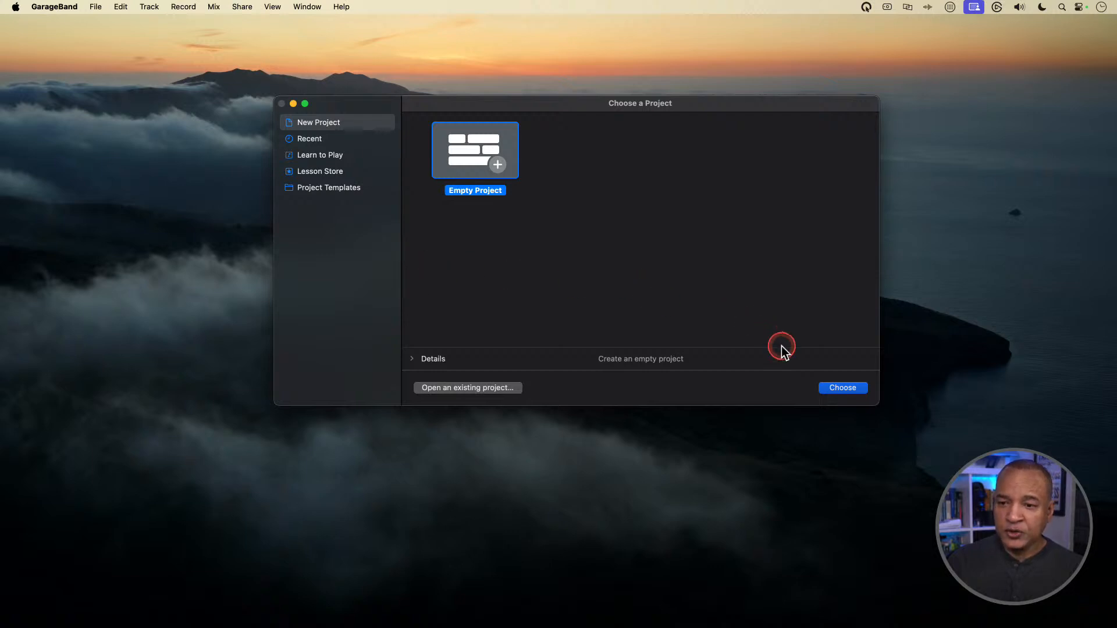
{"action": "left_click", "coordinate": [842, 389]}
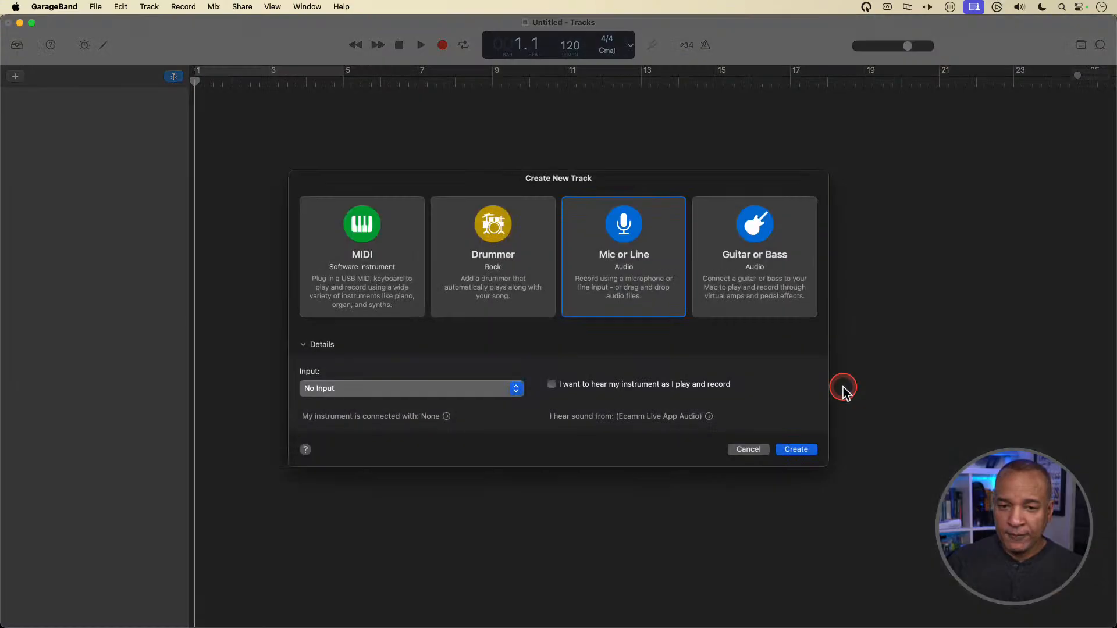
Step: Create a Mic or Line audio track with No Input in the new project
{"action": "left_click", "coordinate": [844, 389]}
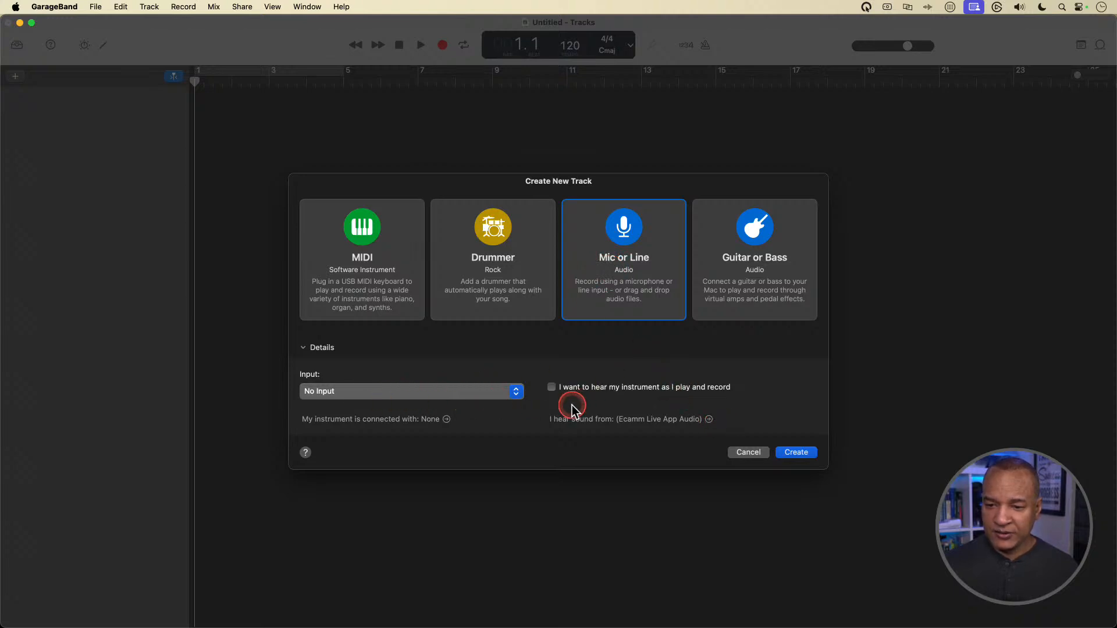
{"action": "left_click", "coordinate": [796, 453]}
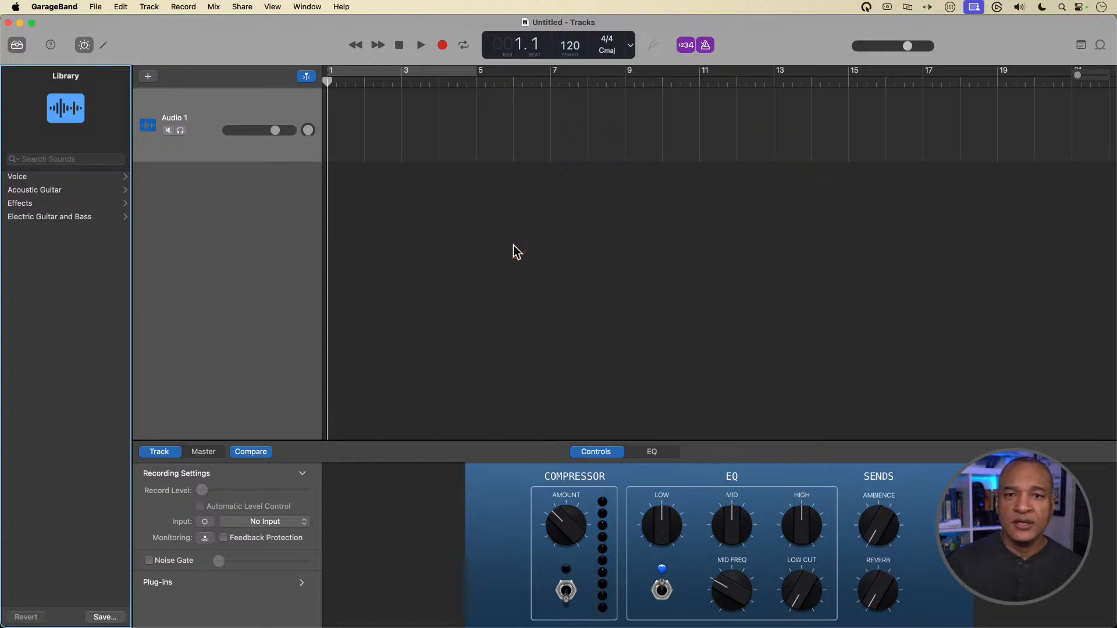
{"action": "left_click", "coordinate": [512, 246]}
{"action": "left_click", "coordinate": [607, 254]}
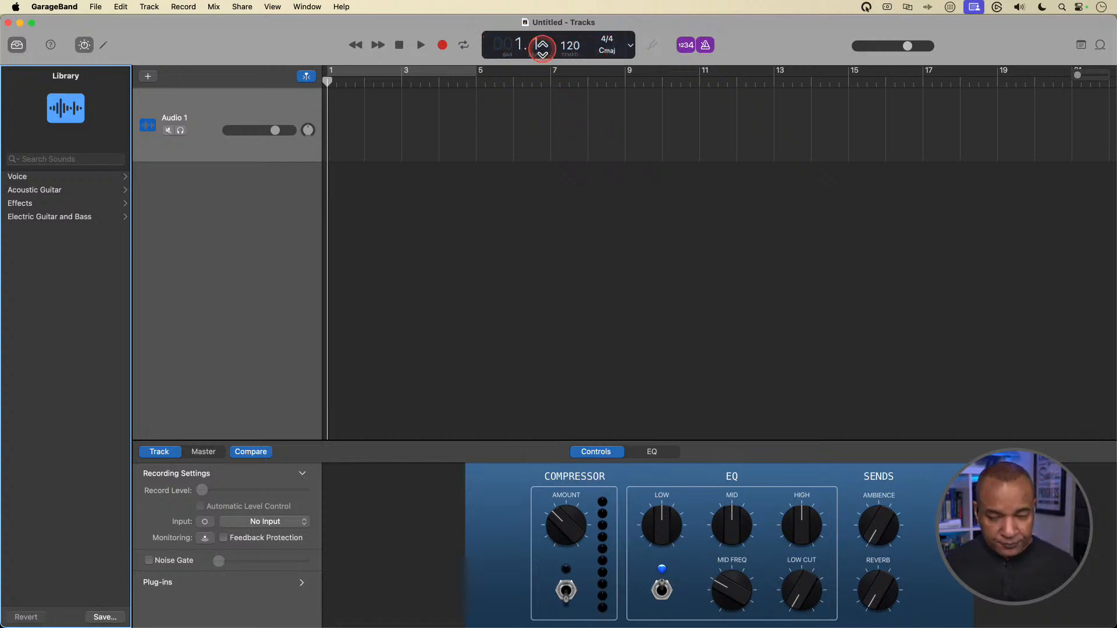
Step: Switch the project display to Time and turn off both the count-in and the metronome
{"action": "left_click", "coordinate": [631, 45]}
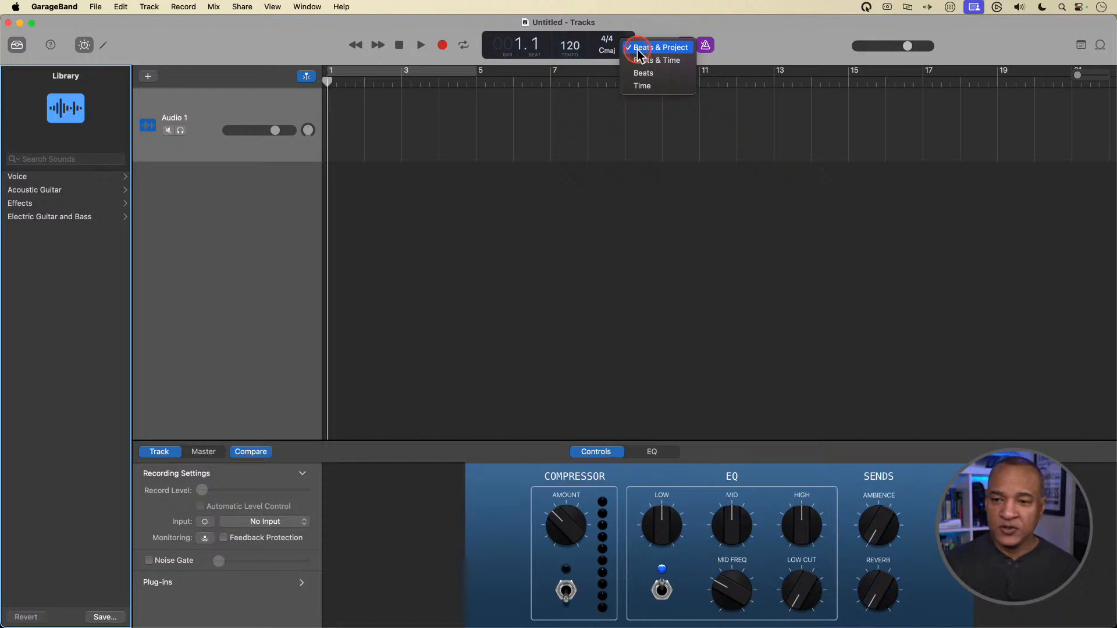
{"action": "left_click", "coordinate": [639, 86]}
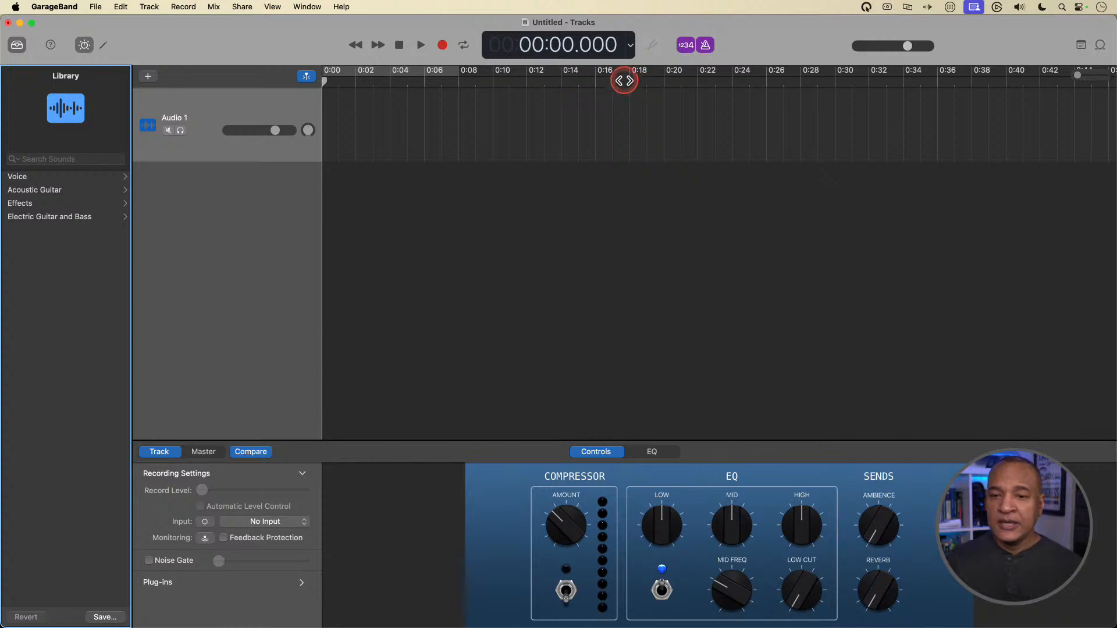
{"action": "left_click", "coordinate": [684, 48]}
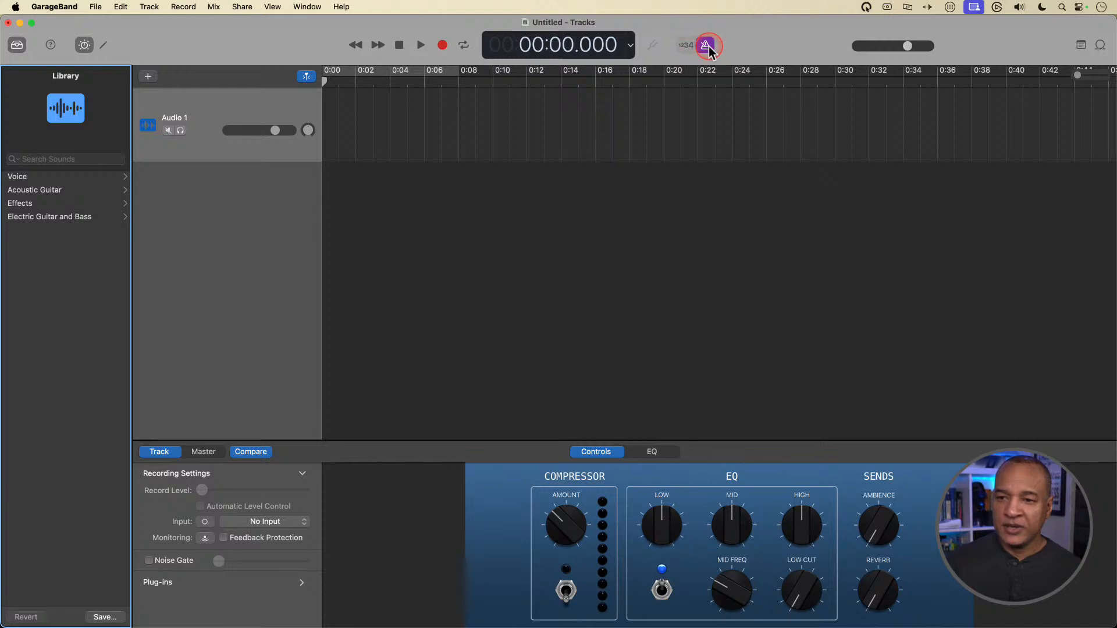
{"action": "left_click", "coordinate": [707, 47]}
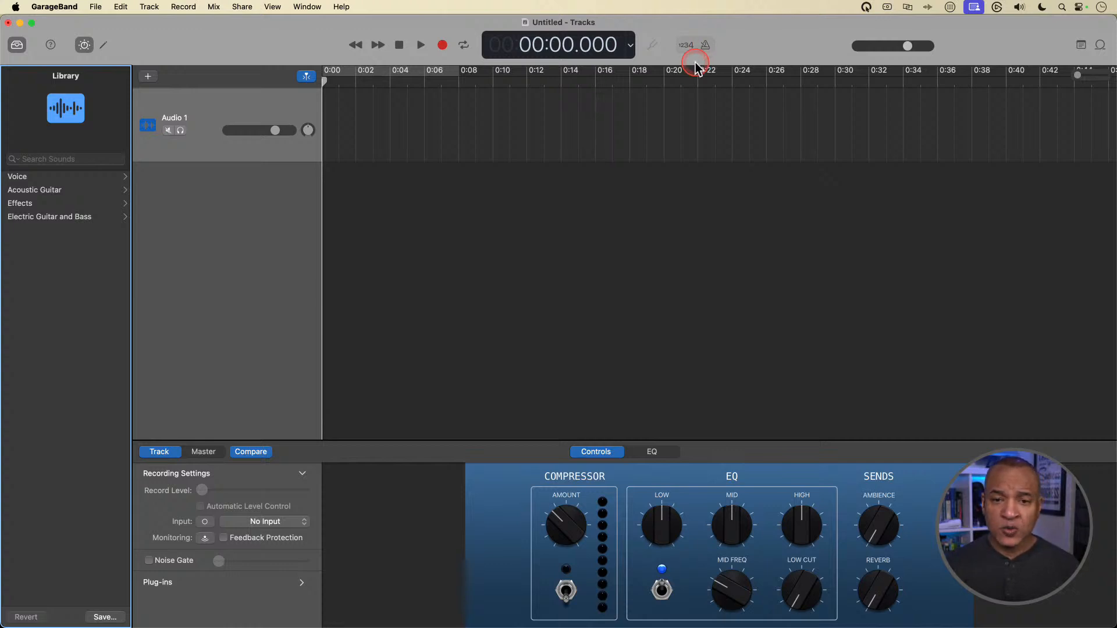
Step: Zoom out the tracks timeline so it spans about one minute
{"action": "left_click", "coordinate": [673, 89]}
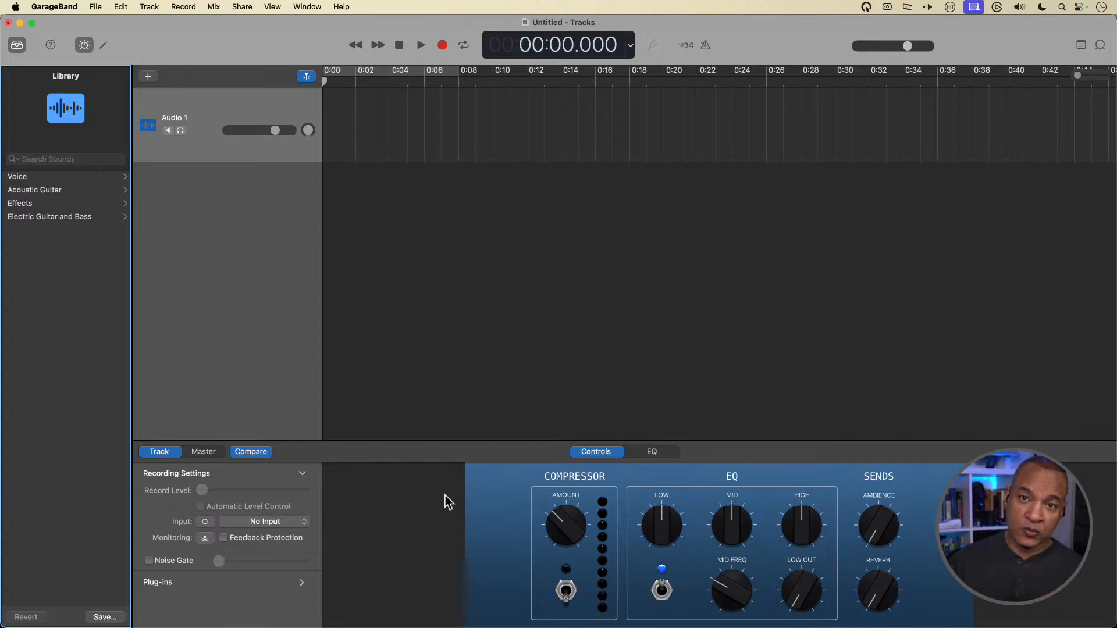
{"action": "left_click", "coordinate": [324, 517]}
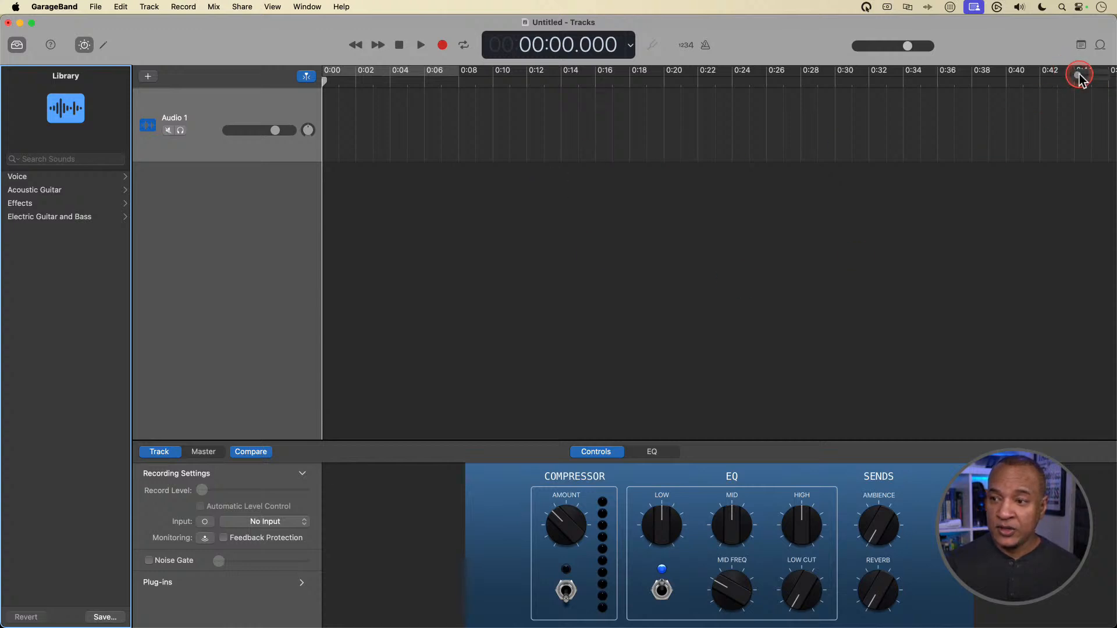
{"action": "mouse_move", "coordinate": [1077, 75]}
{"action": "left_mouse_down"}
{"action": "mouse_move", "coordinate": [1090, 76]}
{"action": "mouse_move", "coordinate": [1076, 76]}
{"action": "left_mouse_up"}
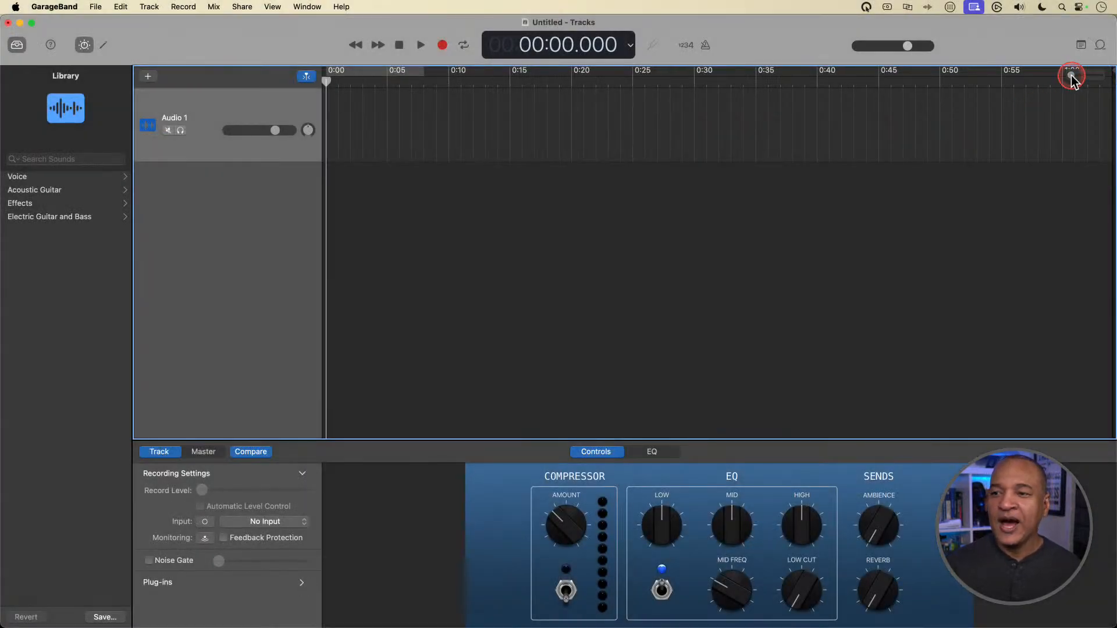
{"action": "left_click_drag", "start_coordinate": [1071, 75], "coordinate": [1071, 78]}
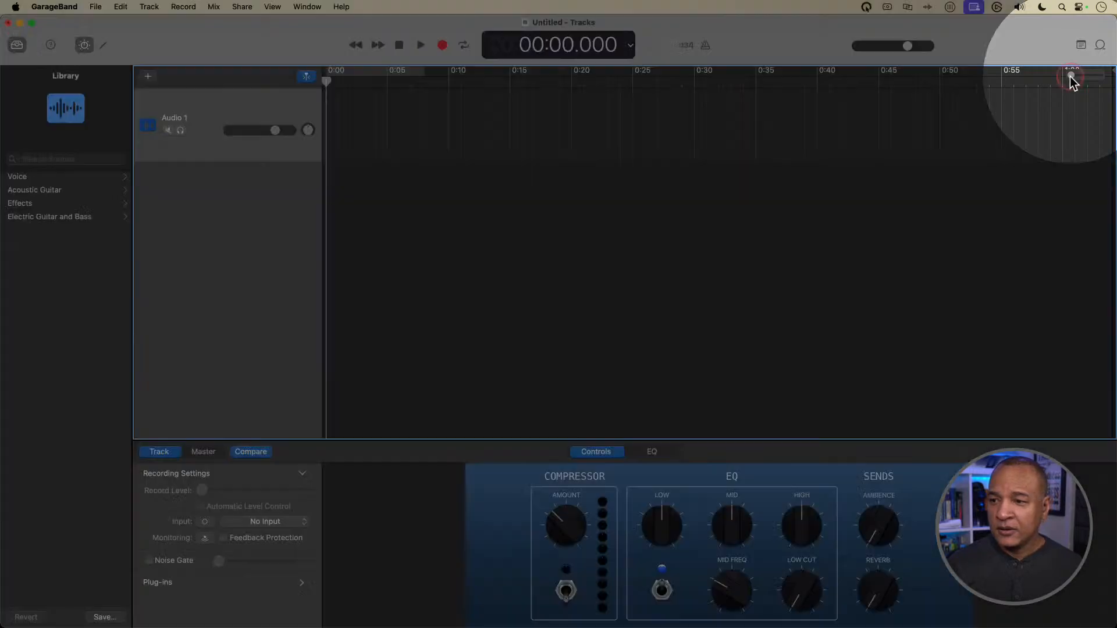
{"action": "left_click", "coordinate": [1073, 76]}
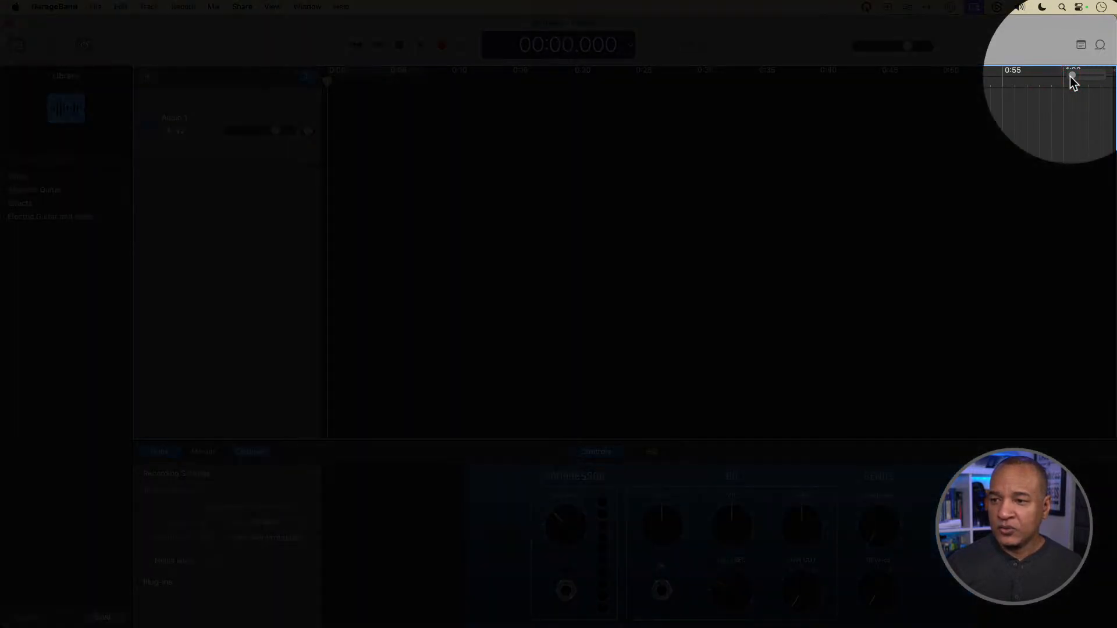
{"action": "left_click", "coordinate": [1071, 77]}
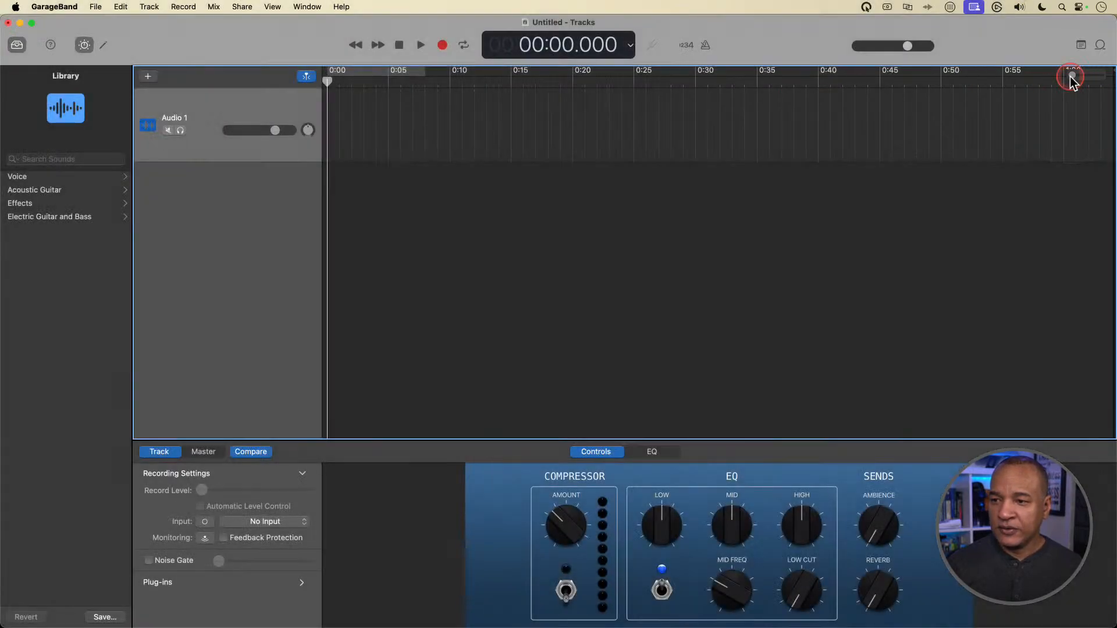
{"action": "left_click", "coordinate": [867, 8]}
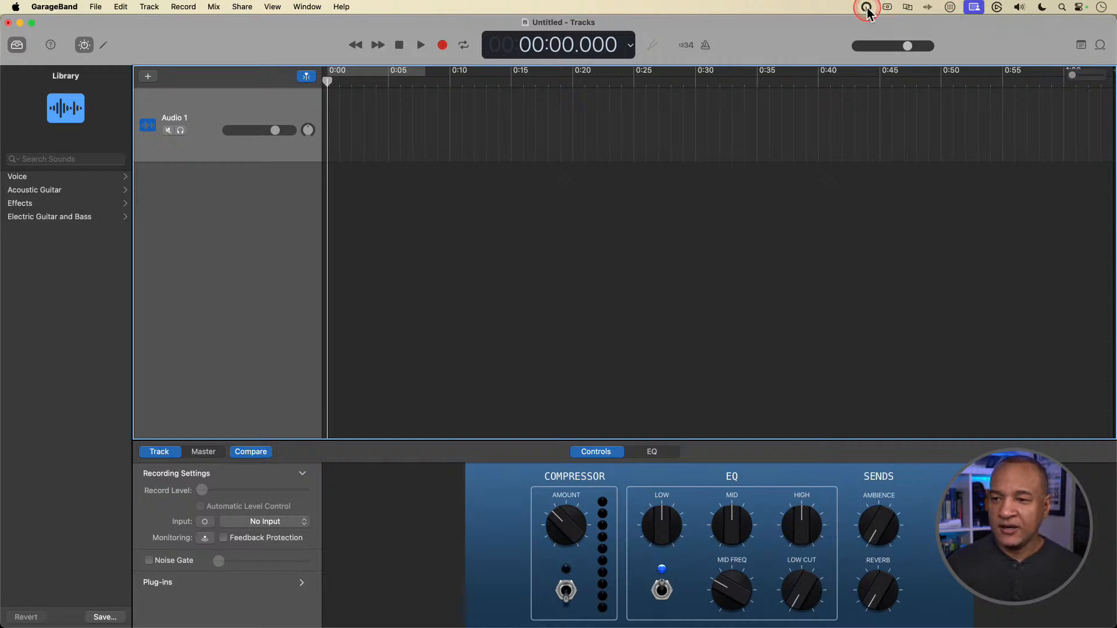
{"action": "left_click", "coordinate": [887, 35]}
Step: Zoom the tracks timeline in to a few seconds and back out until it spans about one minute
{"action": "key", "text": "super+Right"}
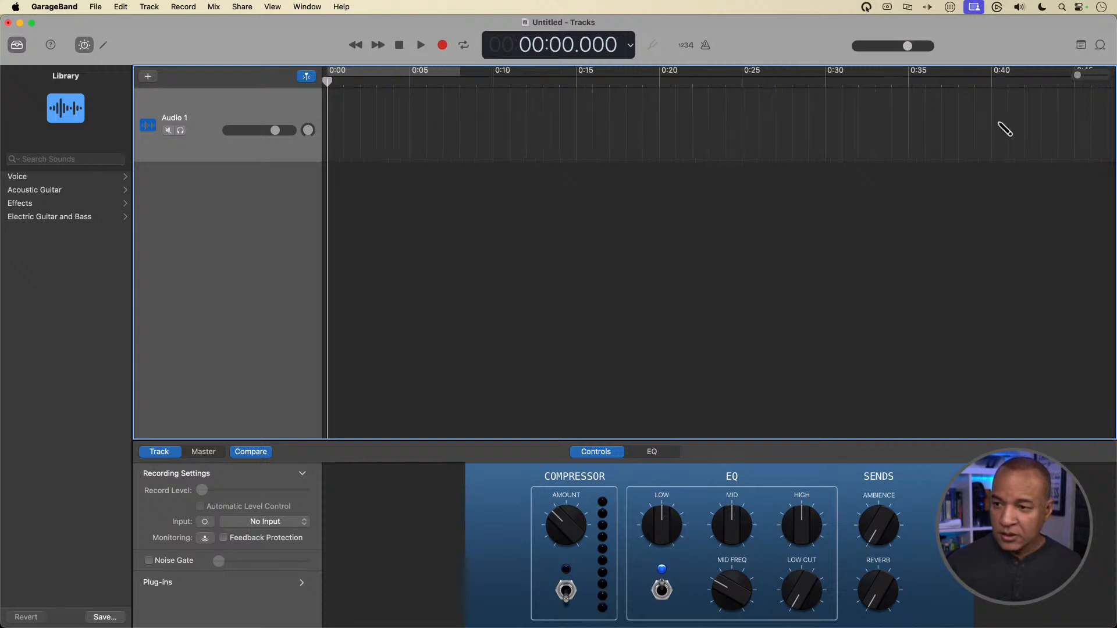
{"action": "key", "text": "super+Right"}
{"action": "key", "text": "super+Right"}
{"action": "key", "text": "super+Right"}
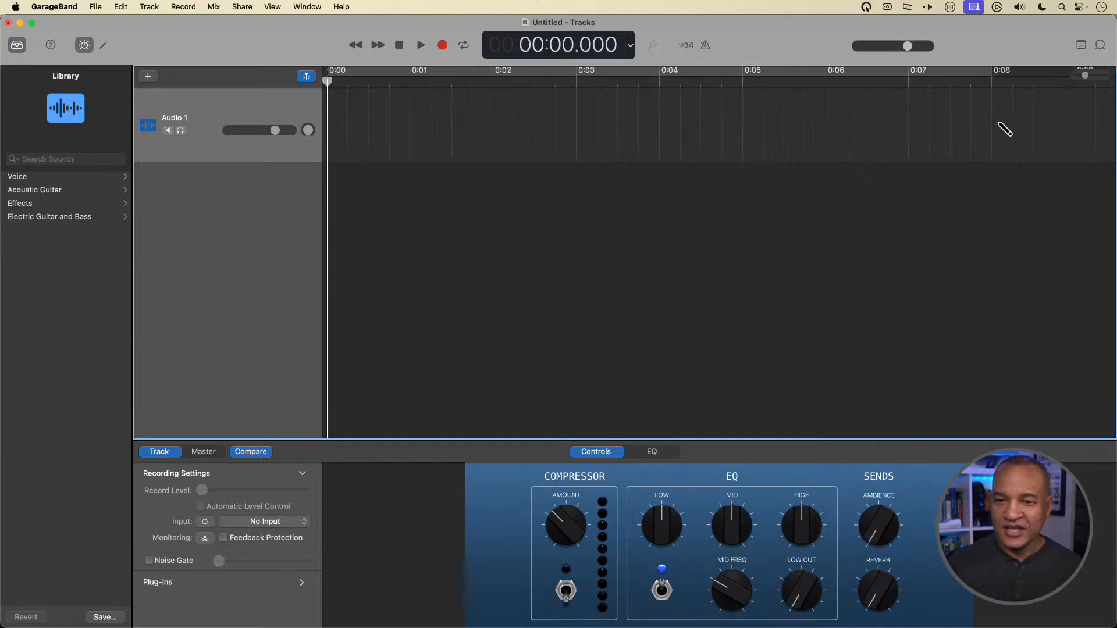
{"action": "key", "text": "super+Left"}
{"action": "key", "text": "super+Left"}
{"action": "key", "text": "super+Left"}
{"action": "key", "text": "super+Left"}
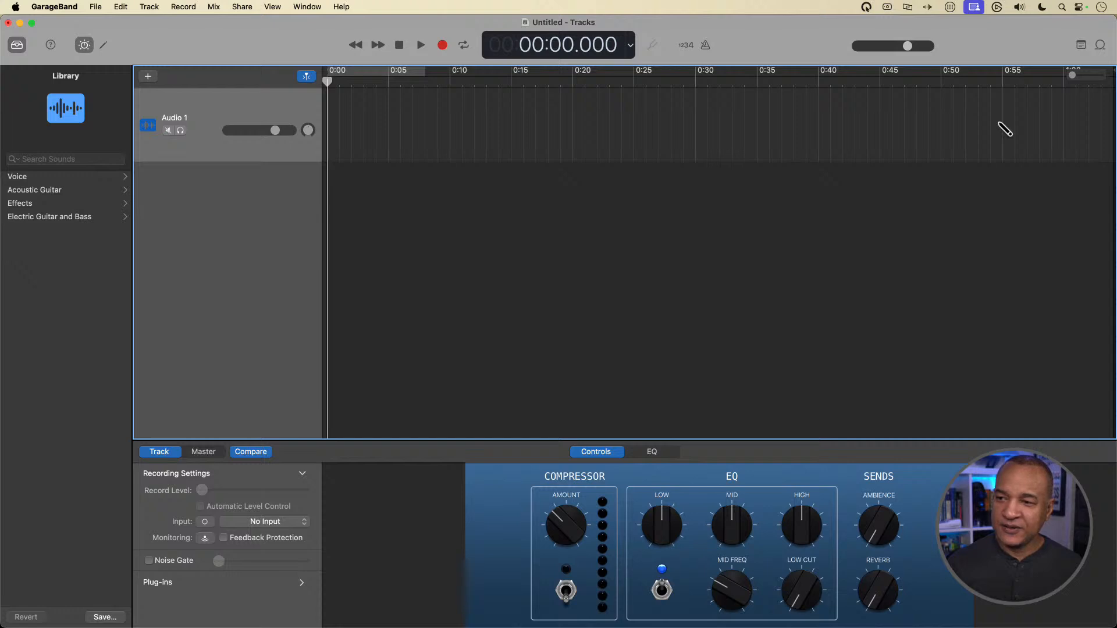
{"action": "key", "text": "super+Right"}
{"action": "key", "text": "super+Right"}
{"action": "key", "text": "super+Right"}
{"action": "key", "text": "super+Right"}
{"action": "key", "text": "super+Right"}
{"action": "key", "text": "super+Right"}
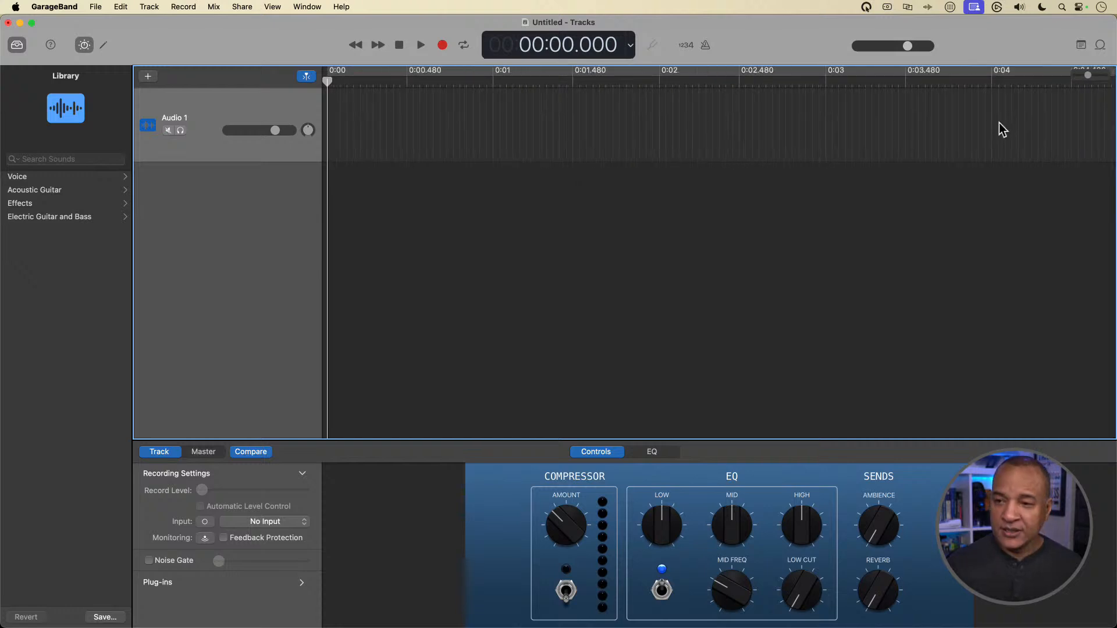
{"action": "key", "text": "super+Left"}
{"action": "key", "text": "super+Left"}
{"action": "key", "text": "super+Left"}
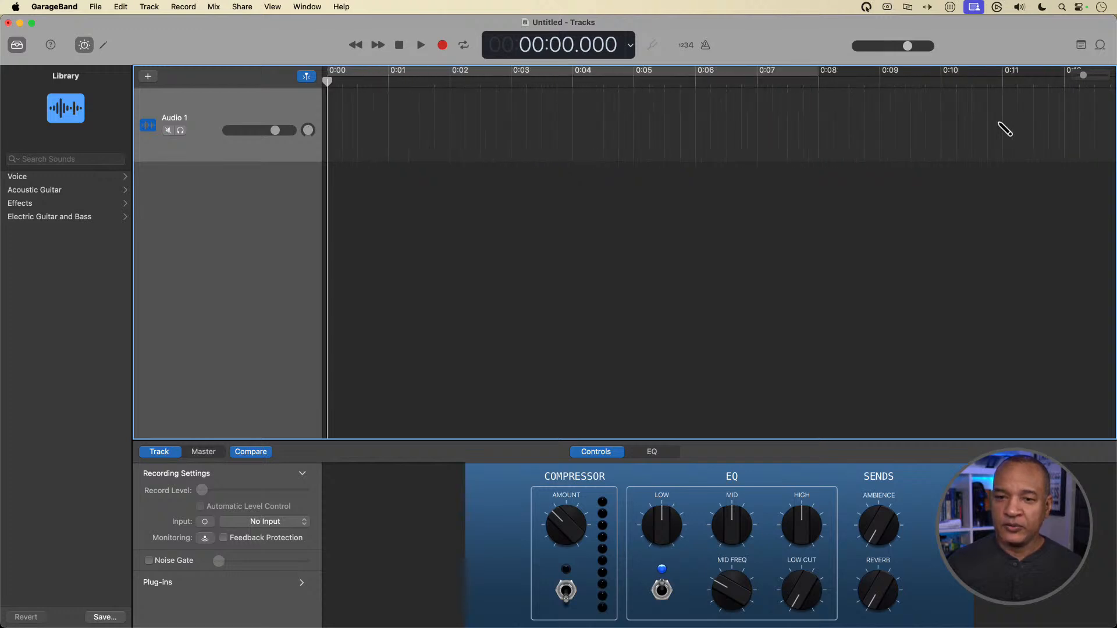
{"action": "key", "text": "super+Left"}
{"action": "key", "text": "super+Left"}
{"action": "key", "text": "super+Left"}
{"action": "key", "text": "super+Left"}
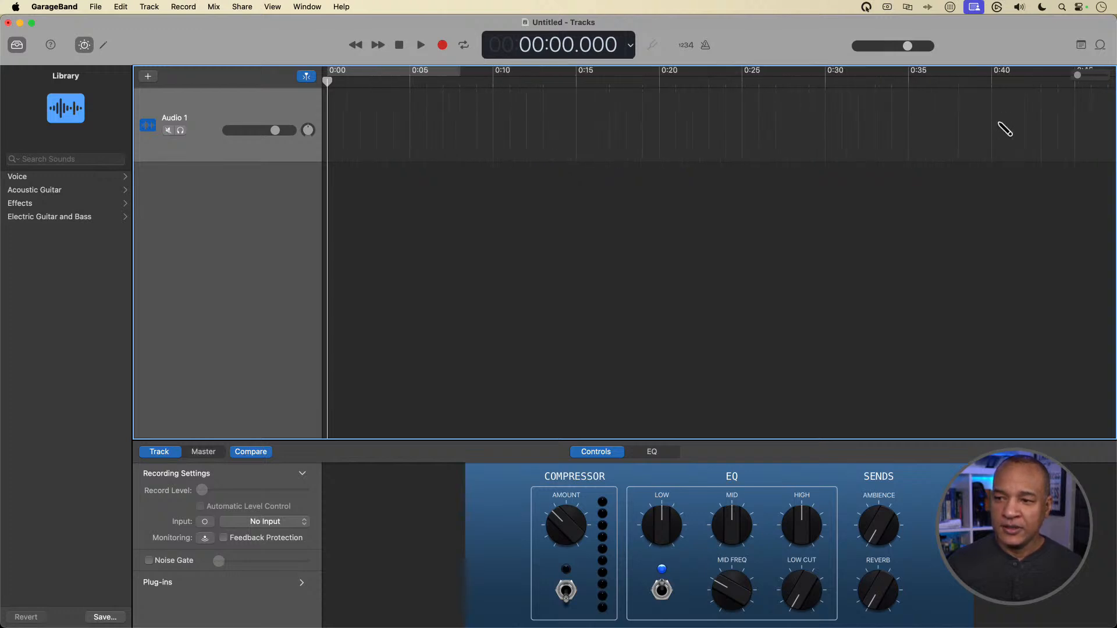
{"action": "key", "text": "super+Left"}
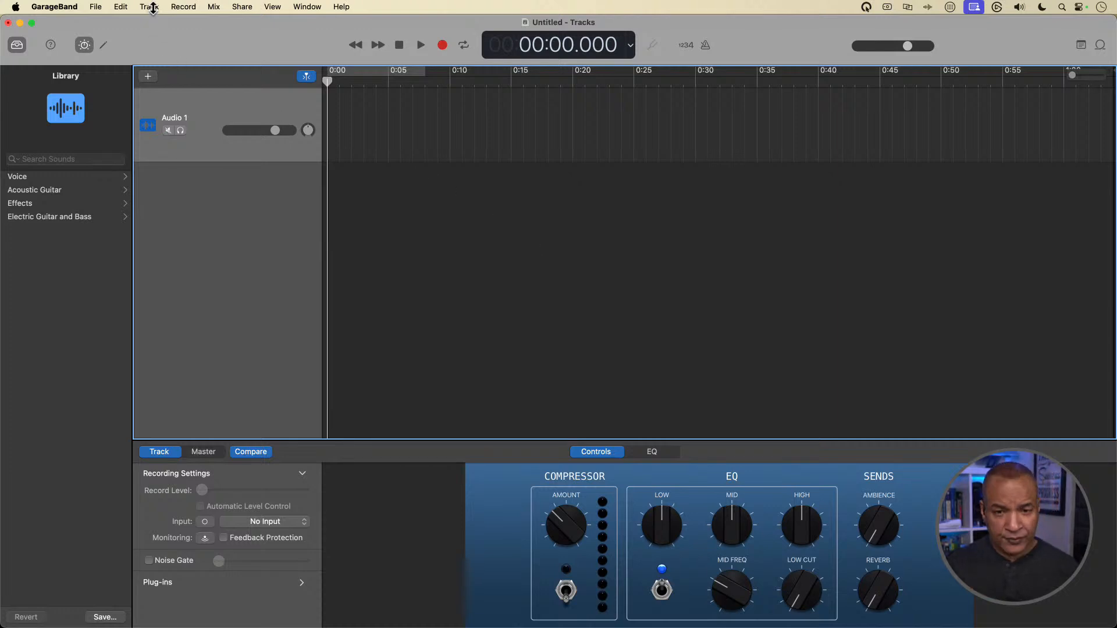
{"action": "left_click", "coordinate": [866, 7]}
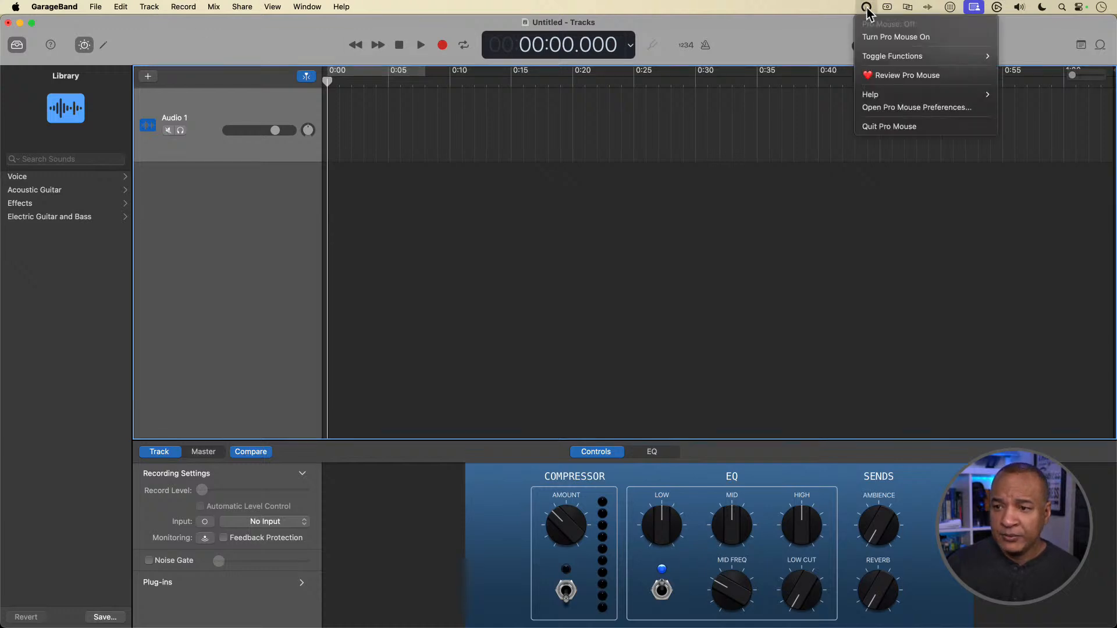
{"action": "left_click", "coordinate": [902, 37]}
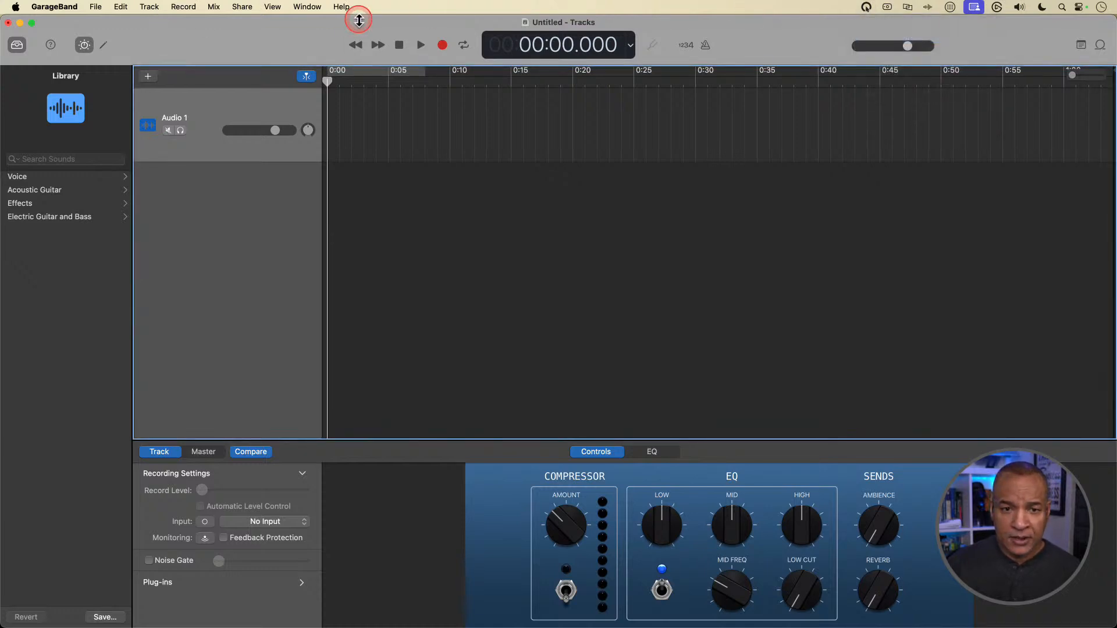
{"action": "key", "text": "ctrl"}
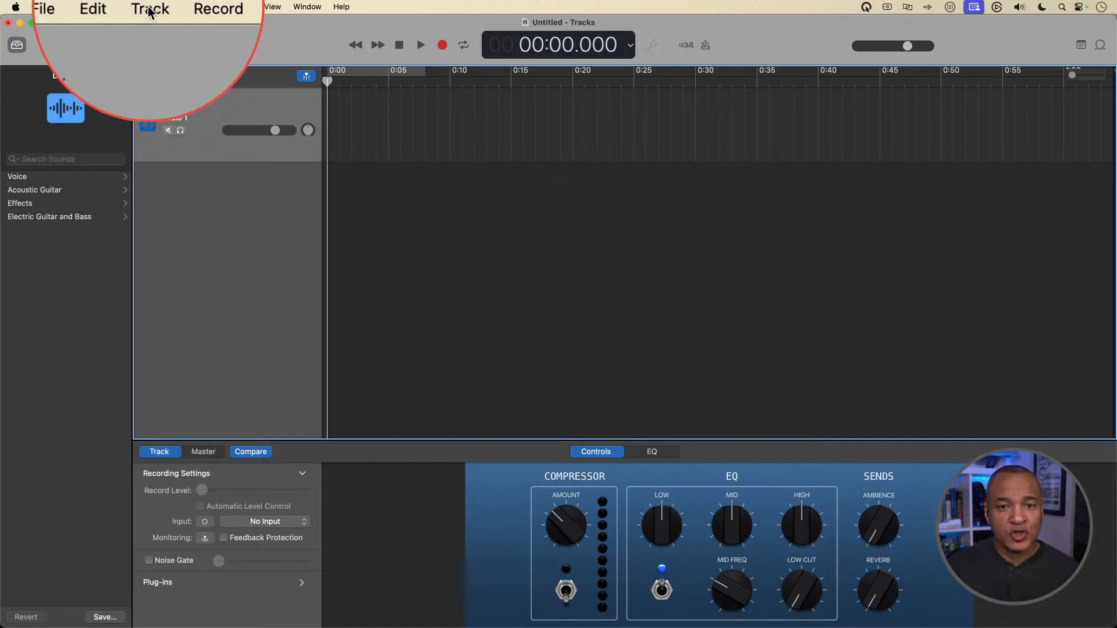
{"action": "key", "text": "ctrl"}
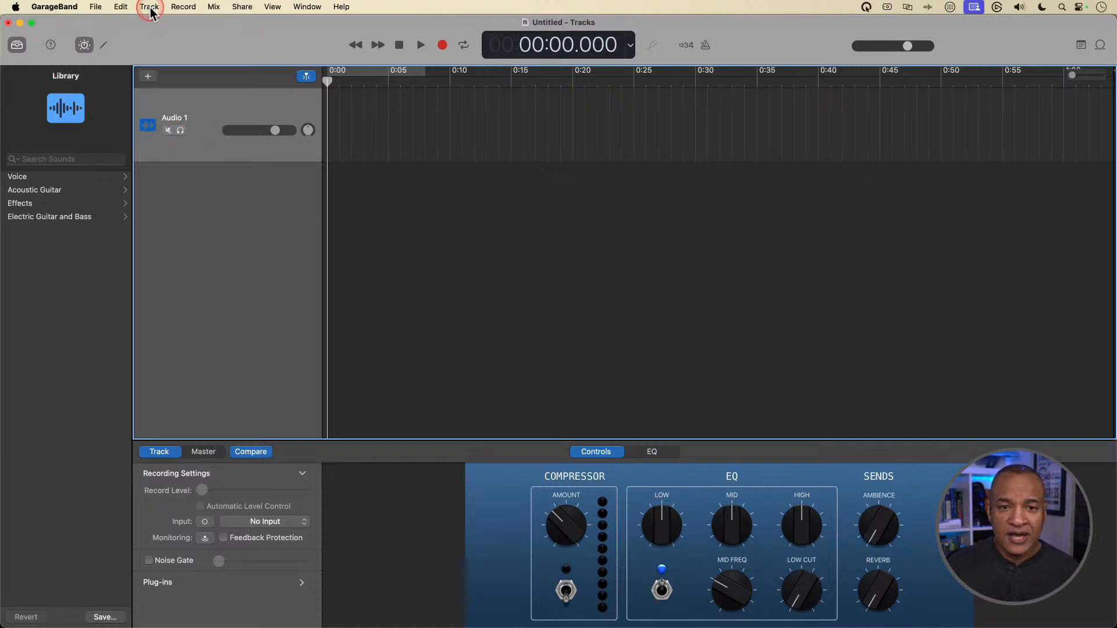
Step: Show the movie track and open GarageBand Demo.mp4 from the Desktop in it
{"action": "left_click", "coordinate": [151, 8]}
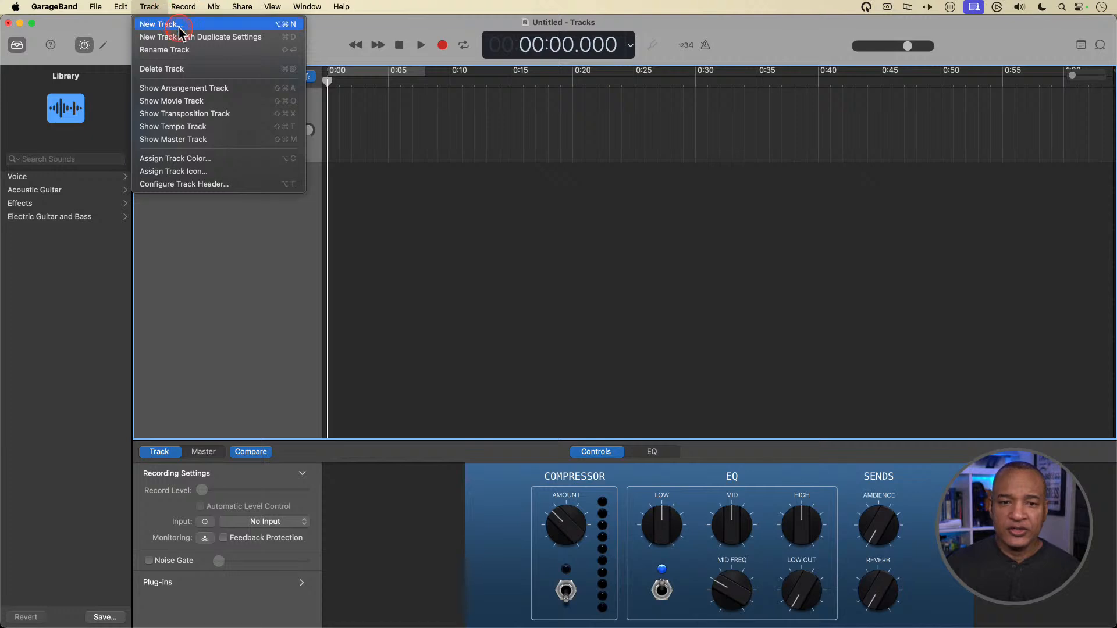
{"action": "left_click", "coordinate": [185, 103]}
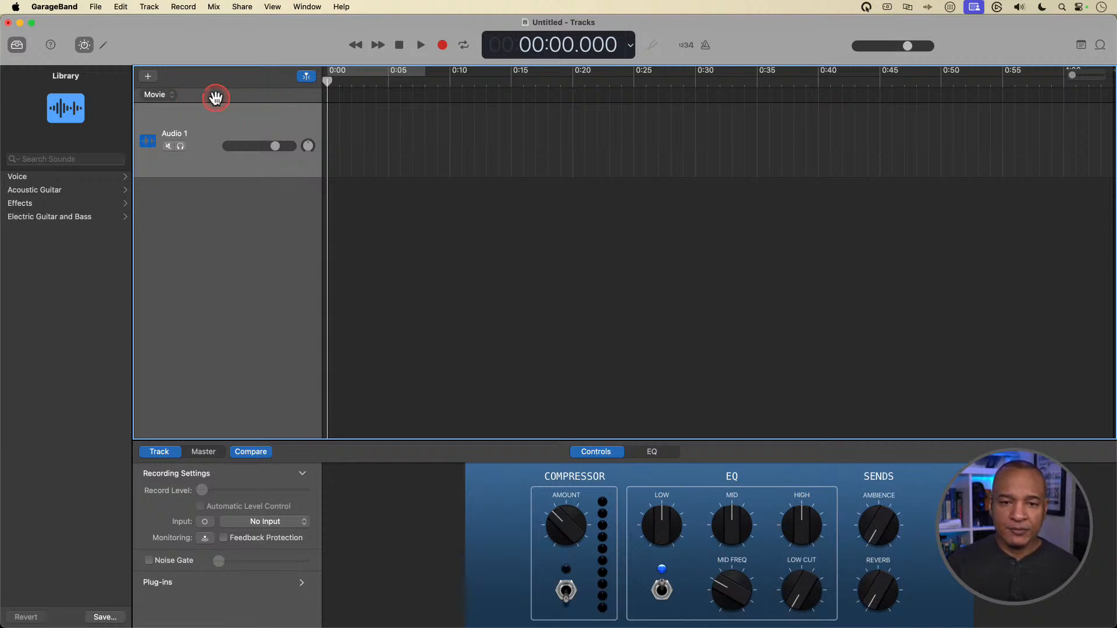
{"action": "left_click", "coordinate": [172, 98]}
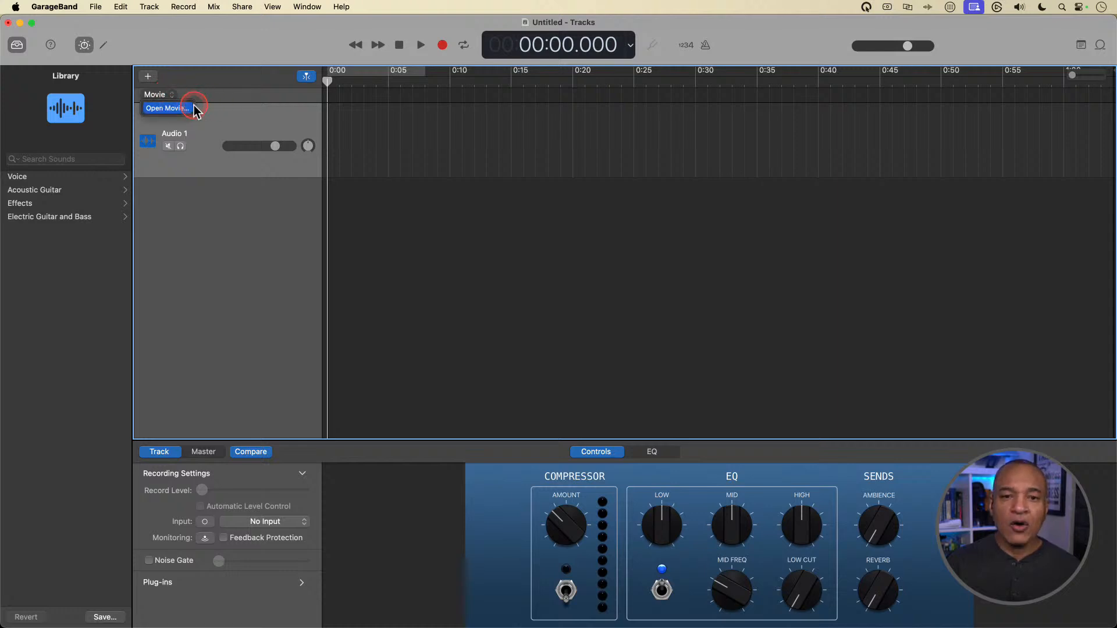
{"action": "left_click", "coordinate": [174, 110]}
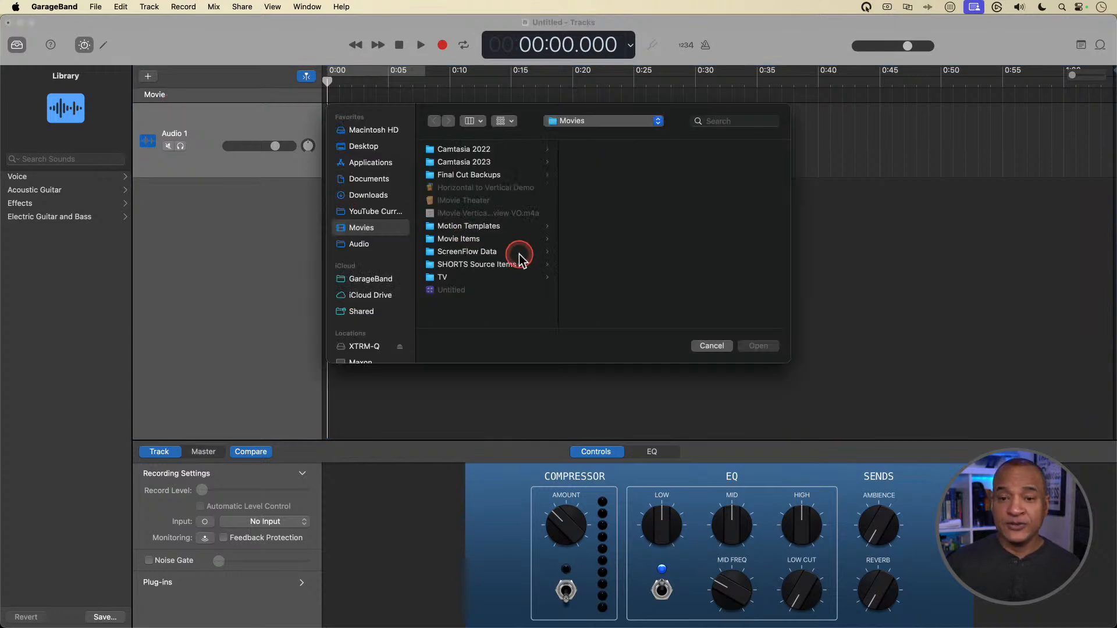
{"action": "left_click", "coordinate": [369, 146]}
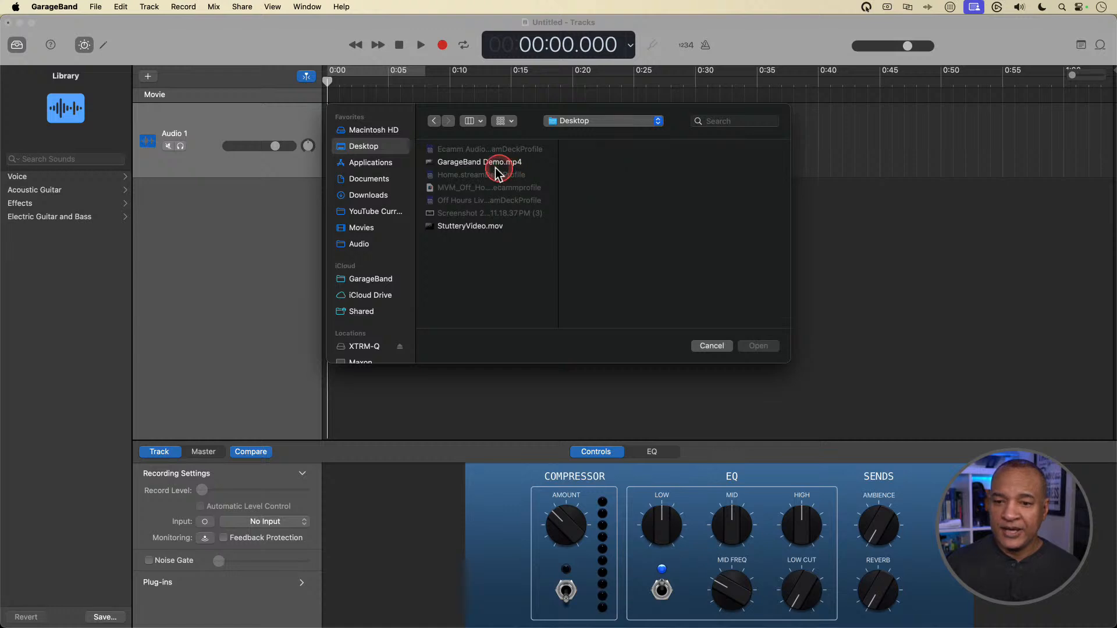
{"action": "left_click", "coordinate": [470, 166]}
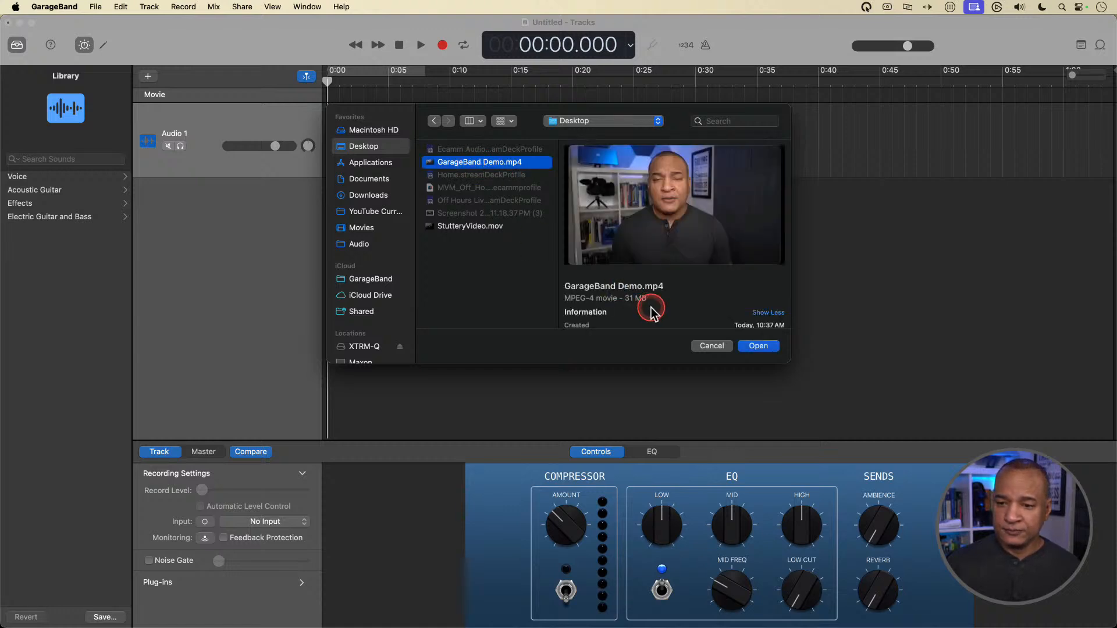
{"action": "left_click", "coordinate": [759, 346]}
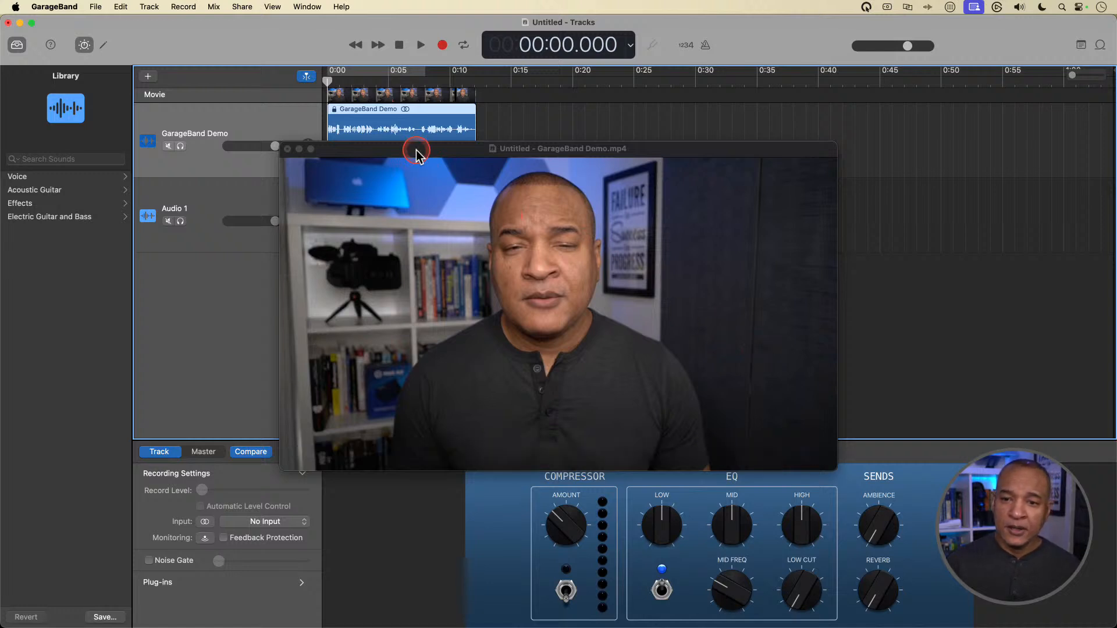
Step: Move the movie preview window below the GarageBand Demo region so that it no longer covers the region and track headers
{"action": "left_click_drag", "start_coordinate": [413, 149], "coordinate": [577, 226]}
{"action": "mouse_move", "coordinate": [711, 363]}
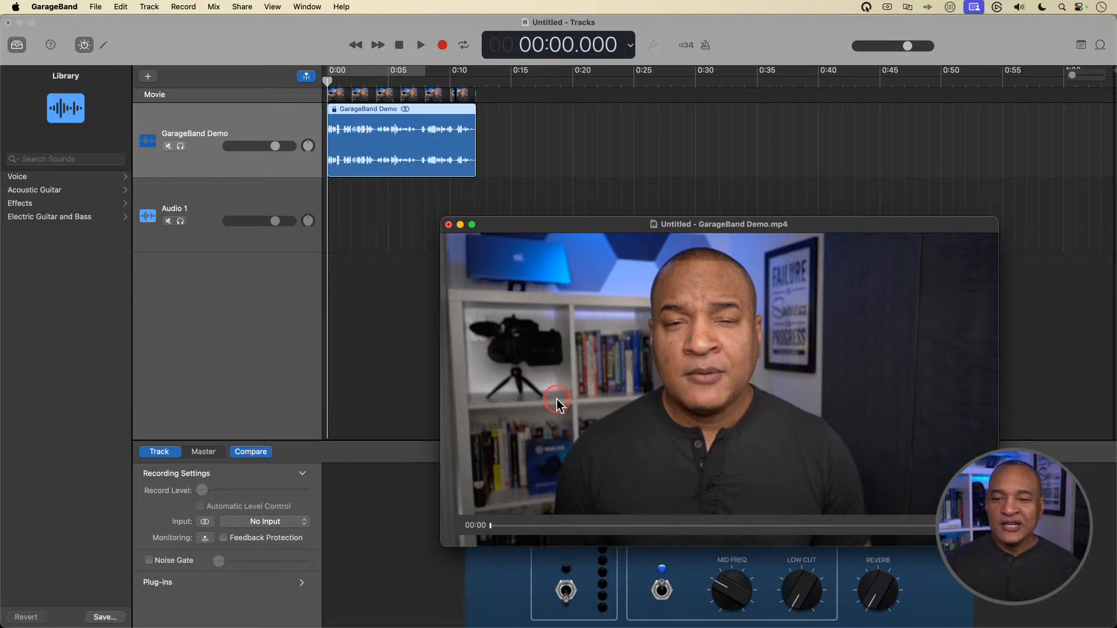
{"action": "mouse_move", "coordinate": [593, 226]}
{"action": "left_mouse_down"}
{"action": "mouse_move", "coordinate": [584, 234]}
{"action": "mouse_move", "coordinate": [584, 224]}
{"action": "left_mouse_up"}
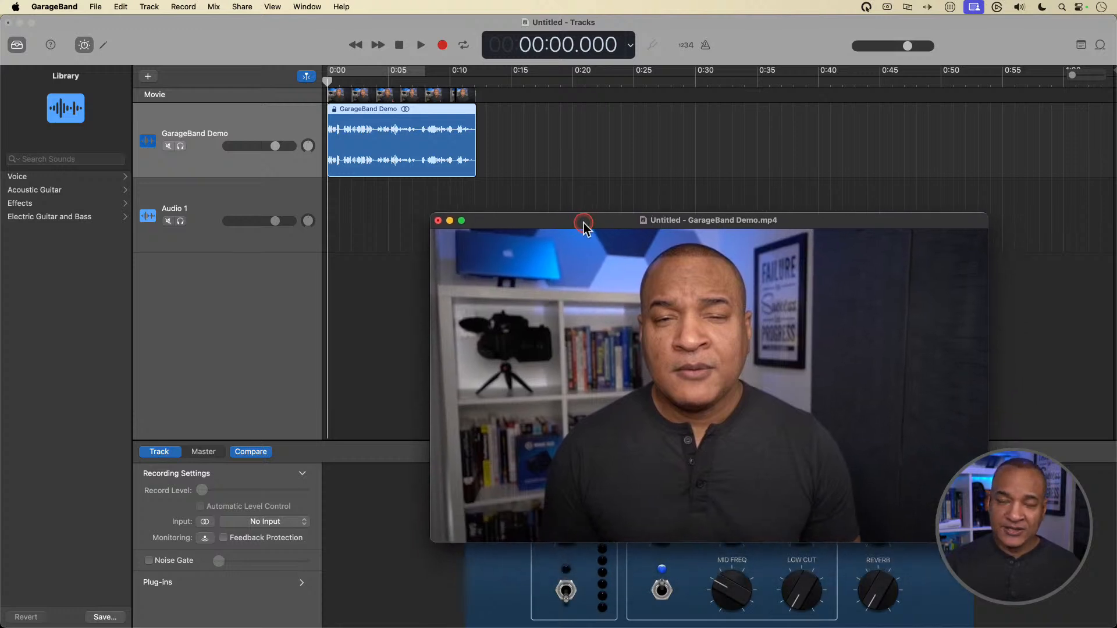
{"action": "left_click", "coordinate": [452, 160]}
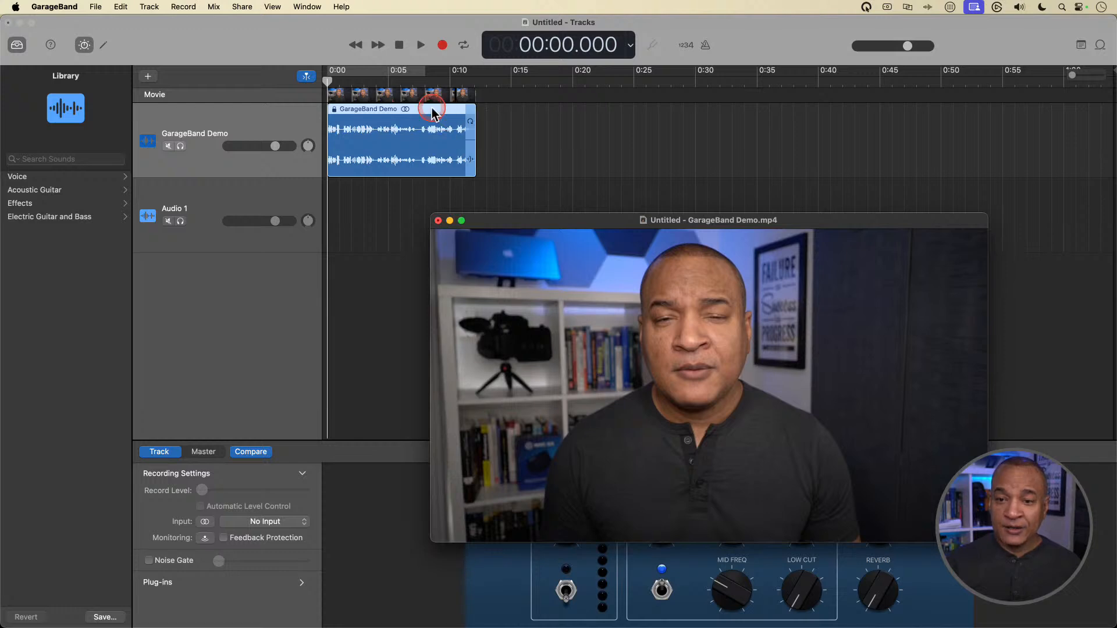
{"action": "left_click", "coordinate": [396, 113]}
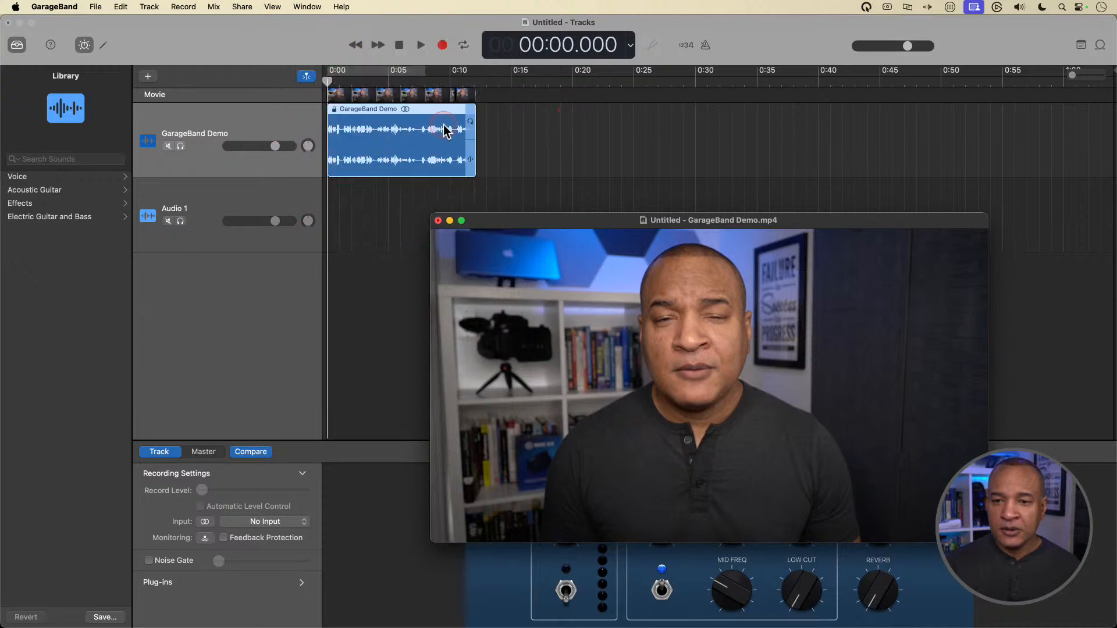
{"action": "left_click", "coordinate": [344, 96]}
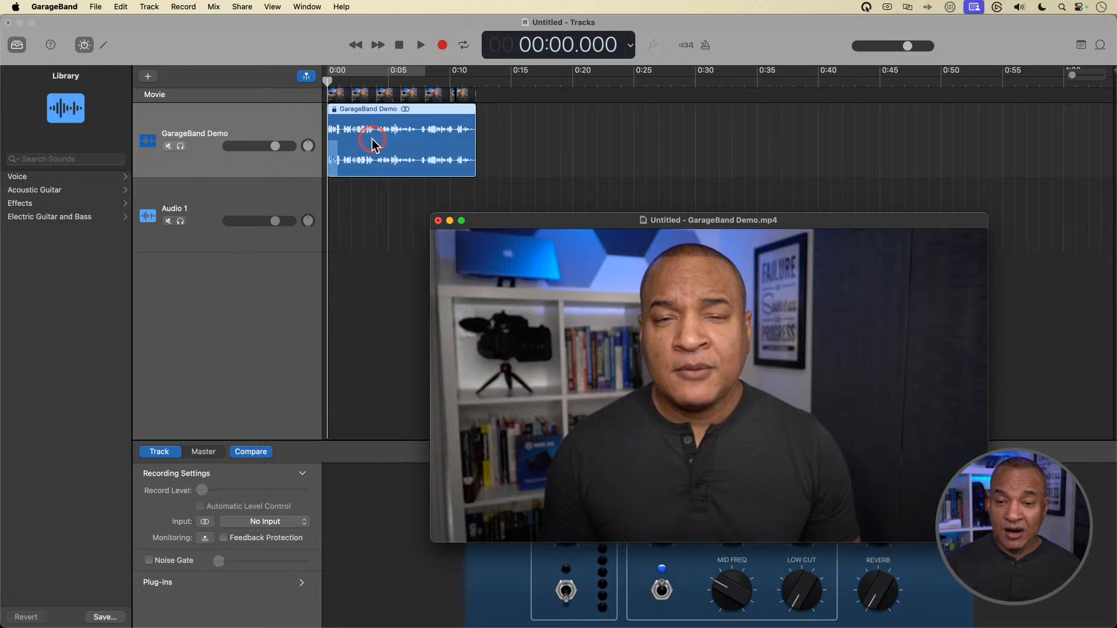
{"action": "left_click", "coordinate": [417, 140]}
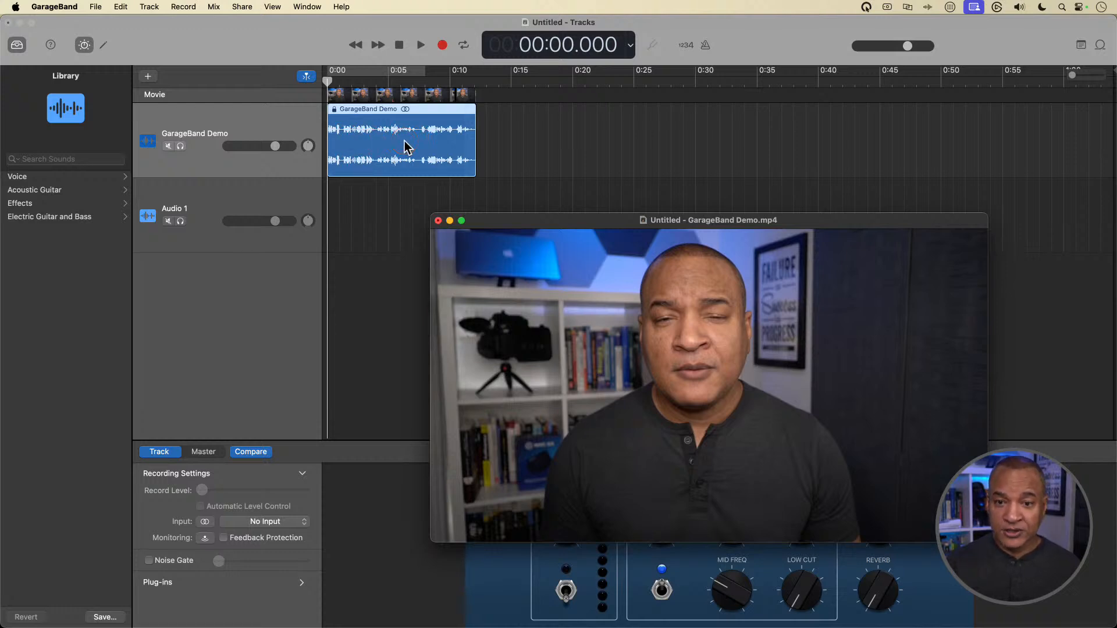
{"action": "left_click", "coordinate": [398, 208]}
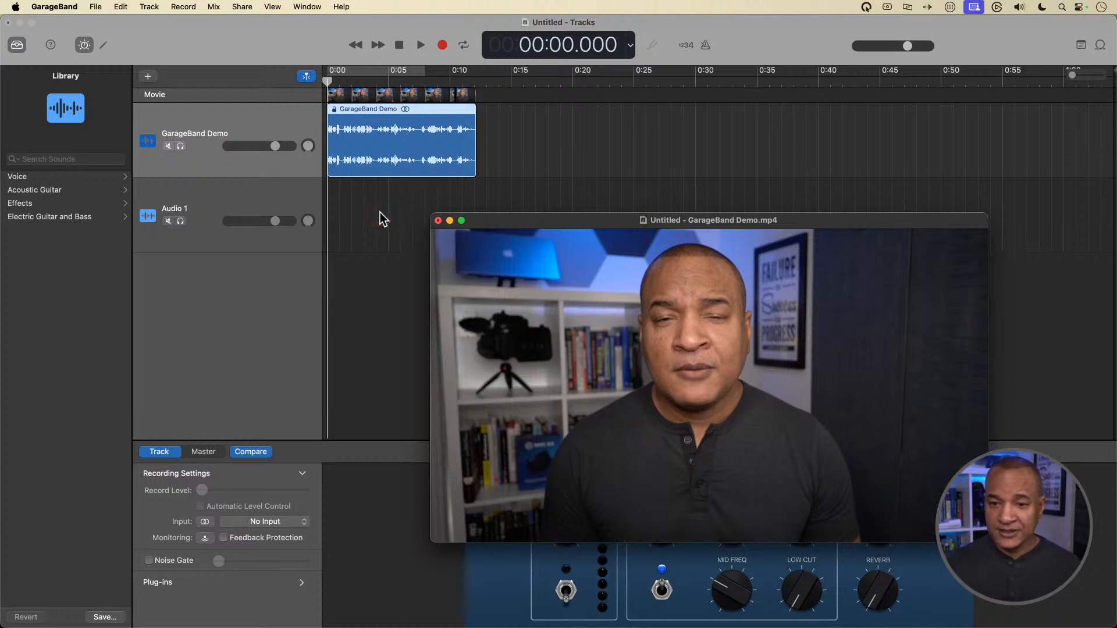
Step: Play the imported movie with its audio from the start and stop near the end of the clip
{"action": "left_click", "coordinate": [380, 213]}
{"action": "key", "text": "space"}
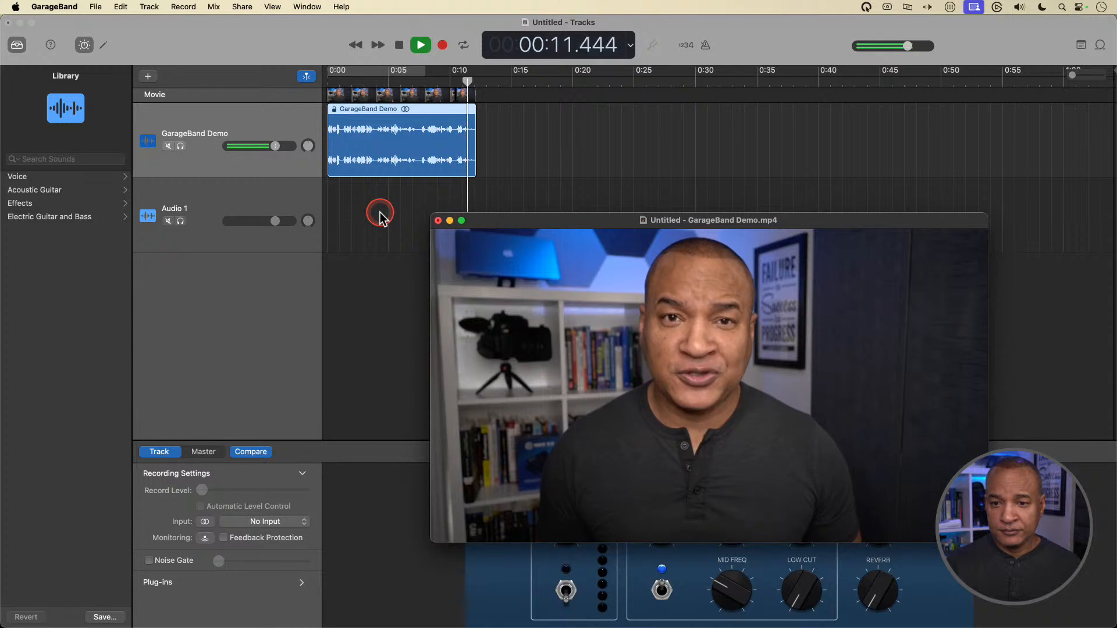
{"action": "key", "text": "space"}
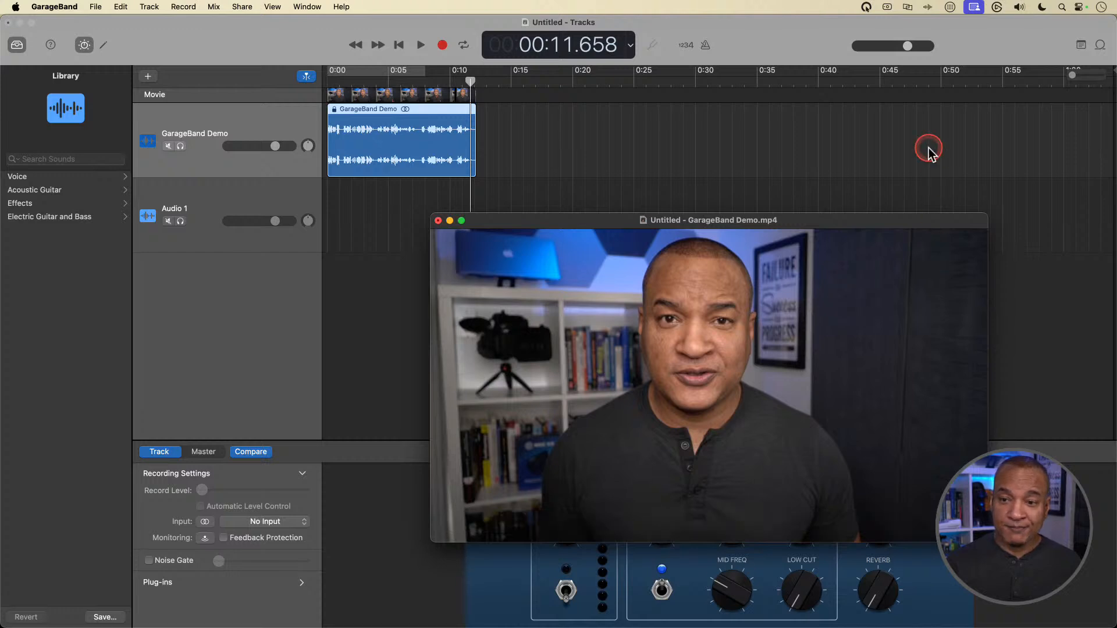
{"action": "mouse_move", "coordinate": [456, 291]}
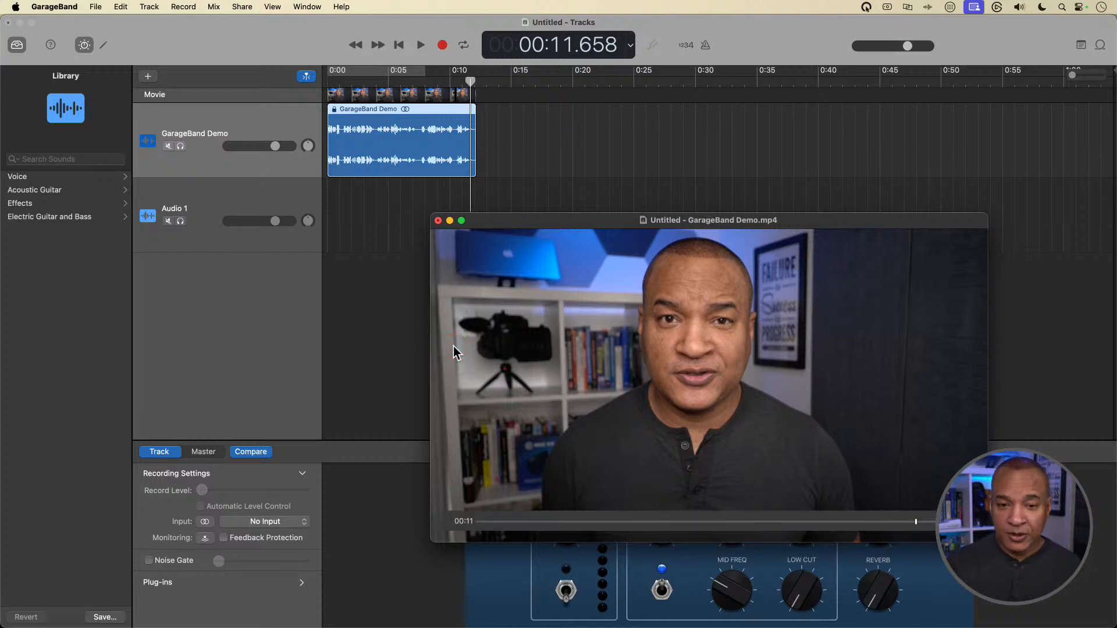
{"action": "left_click", "coordinate": [273, 197]}
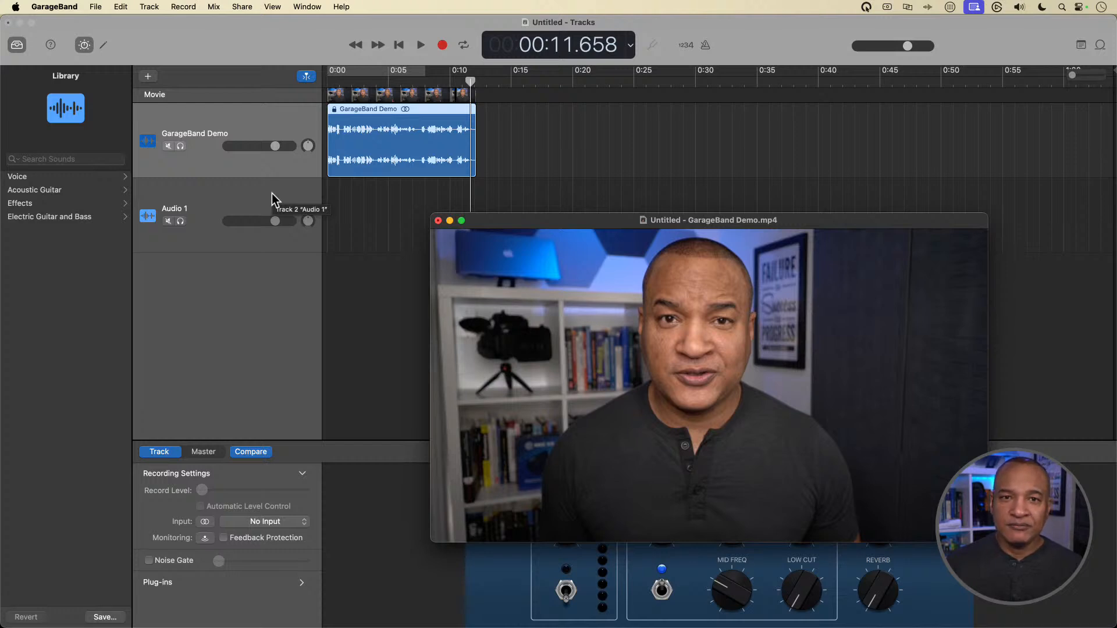
{"action": "right_click", "coordinate": [235, 92]}
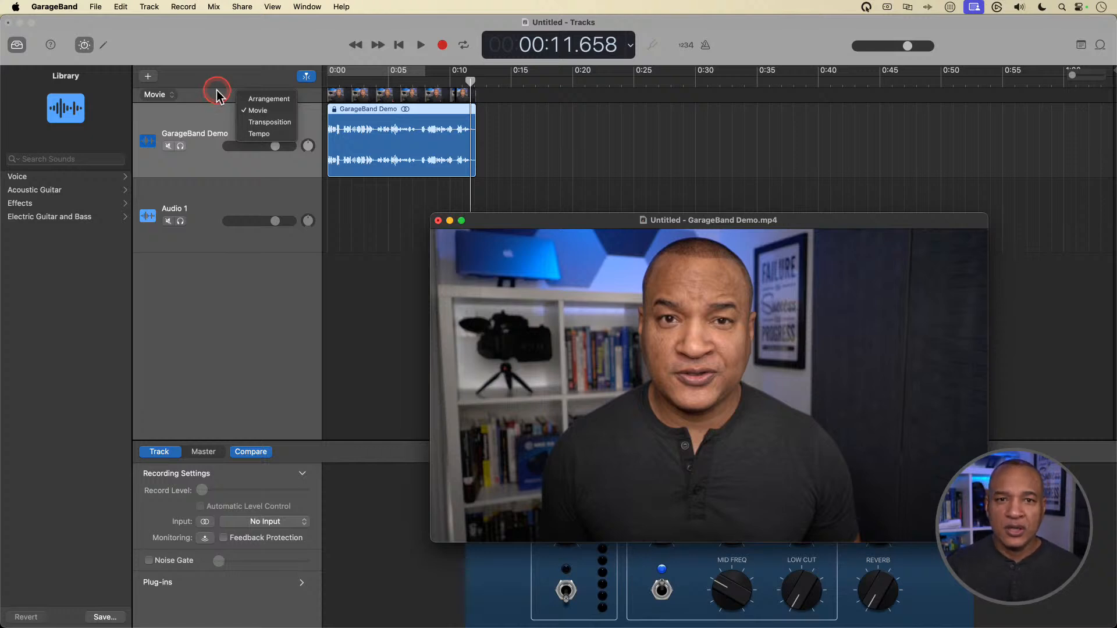
{"action": "left_click", "coordinate": [197, 80]}
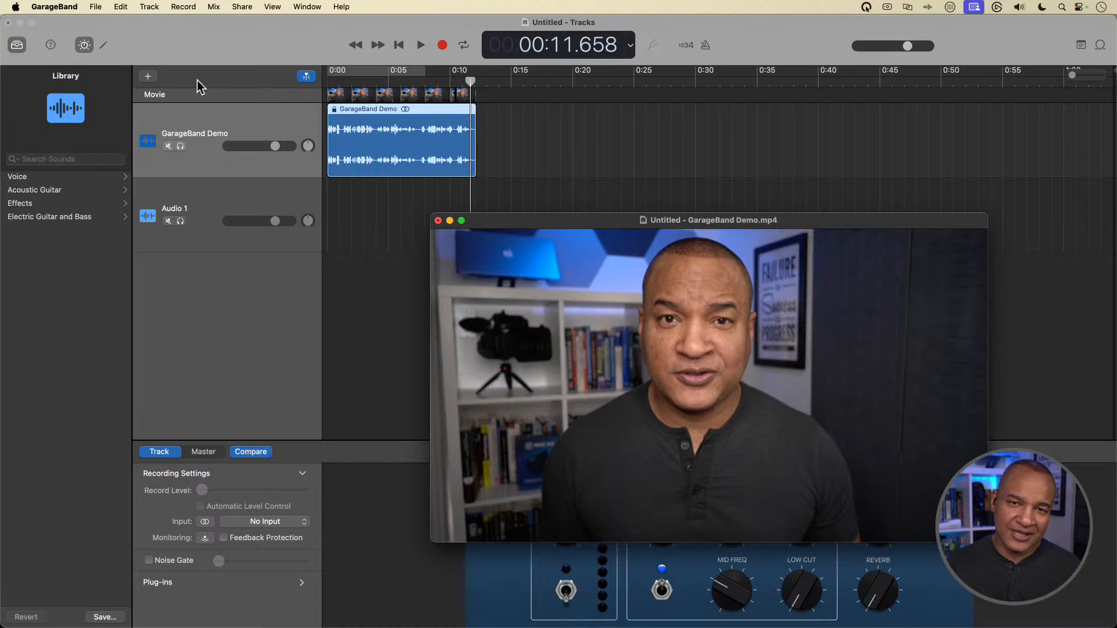
Step: Nudge the movie preview window aside and return the playhead to about 0.66 seconds, near the start of the movie
{"action": "left_click", "coordinate": [195, 80]}
{"action": "left_click", "coordinate": [256, 108]}
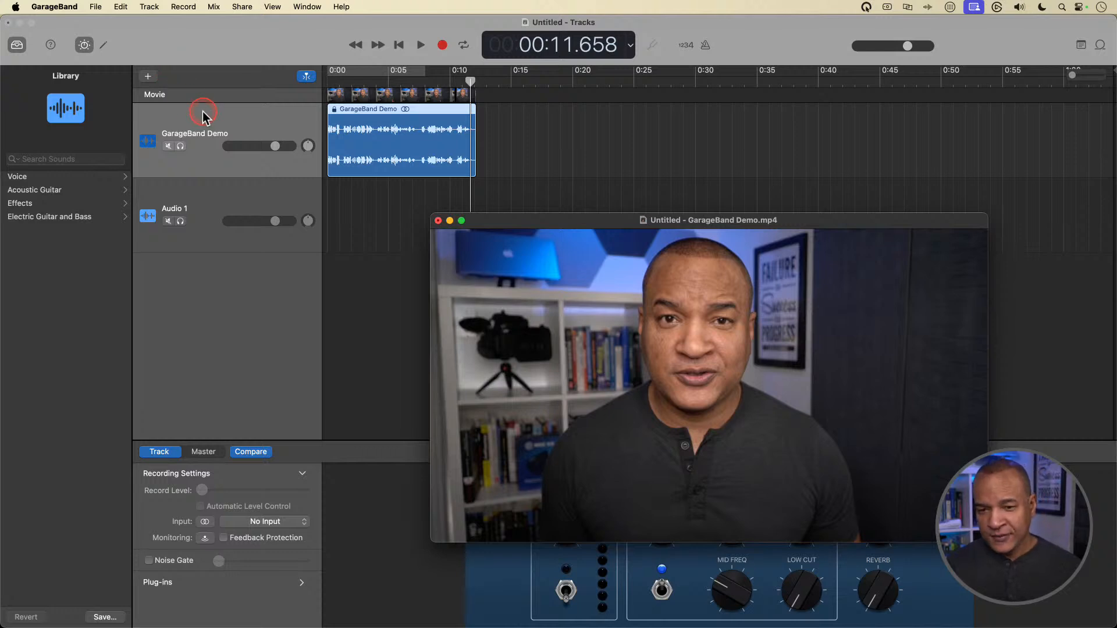
{"action": "left_click", "coordinate": [586, 225]}
{"action": "left_click_drag", "start_coordinate": [586, 224], "coordinate": [597, 221]}
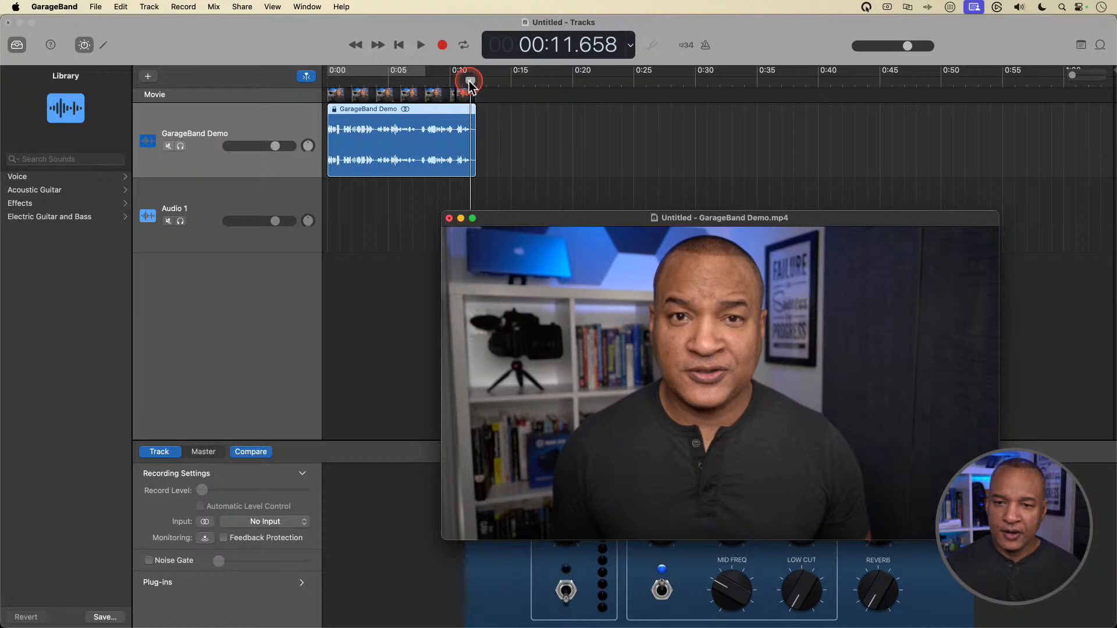
{"action": "left_click_drag", "start_coordinate": [469, 81], "coordinate": [336, 92]}
{"action": "left_click", "coordinate": [335, 91]}
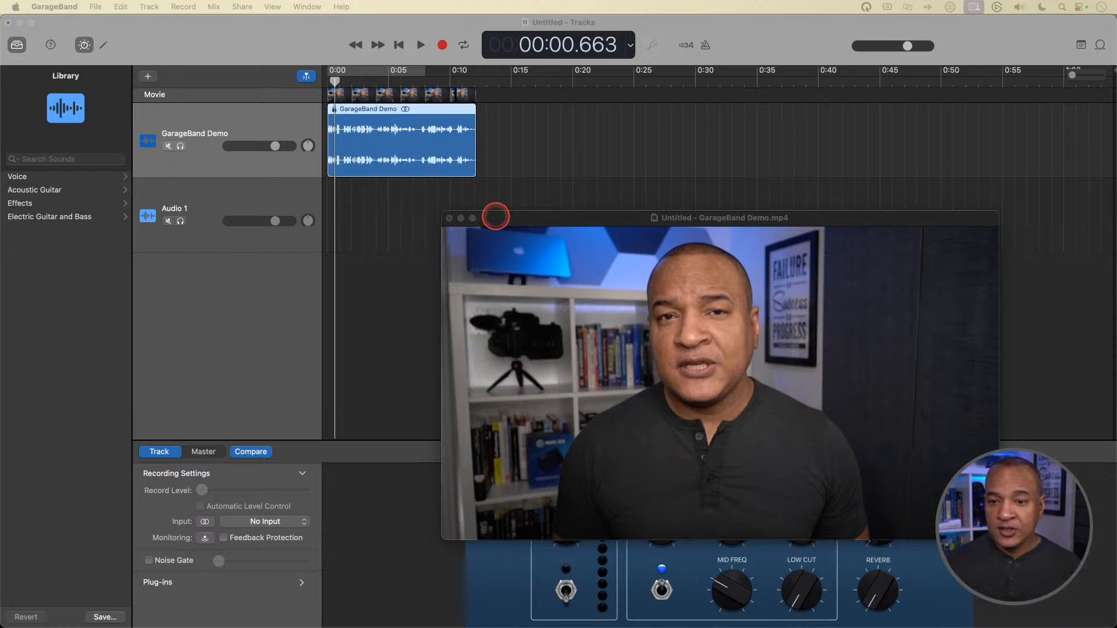
Step: Shrink the movie preview window to less than half its width and place it in the empty area below the tracks
{"action": "left_click_drag", "start_coordinate": [495, 217], "coordinate": [458, 207]}
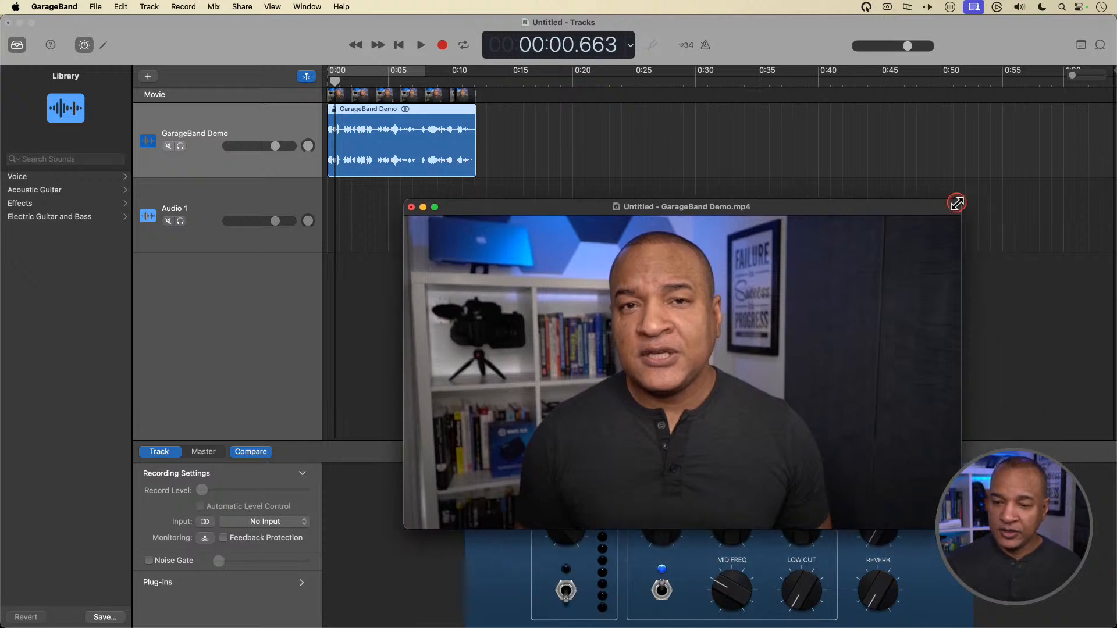
{"action": "left_click_drag", "start_coordinate": [957, 203], "coordinate": [806, 374]}
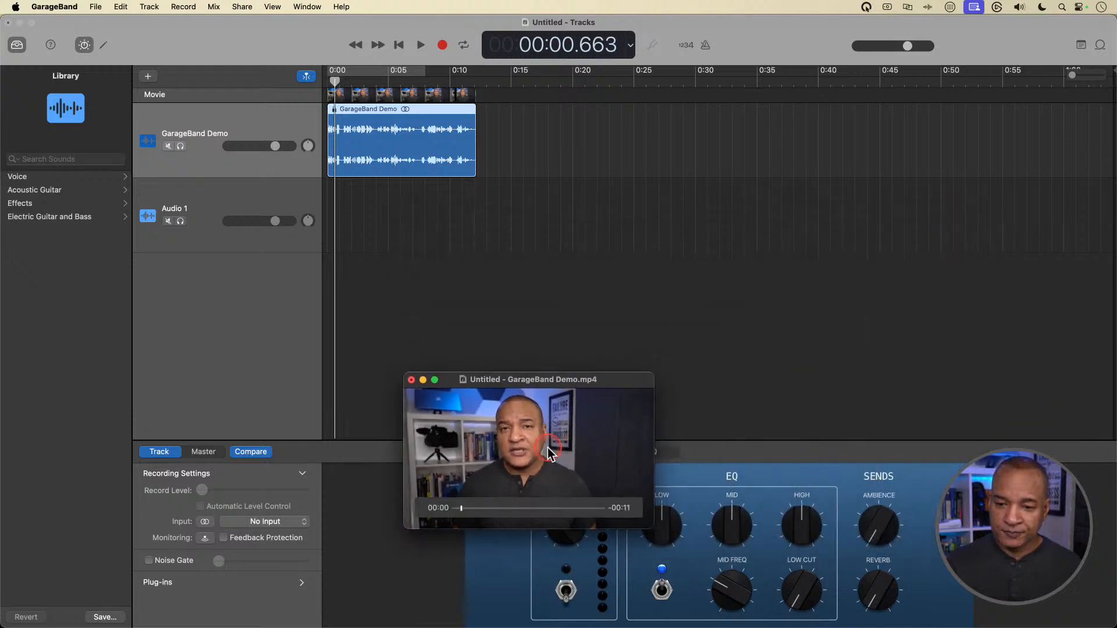
{"action": "left_click_drag", "start_coordinate": [547, 448], "coordinate": [921, 346]}
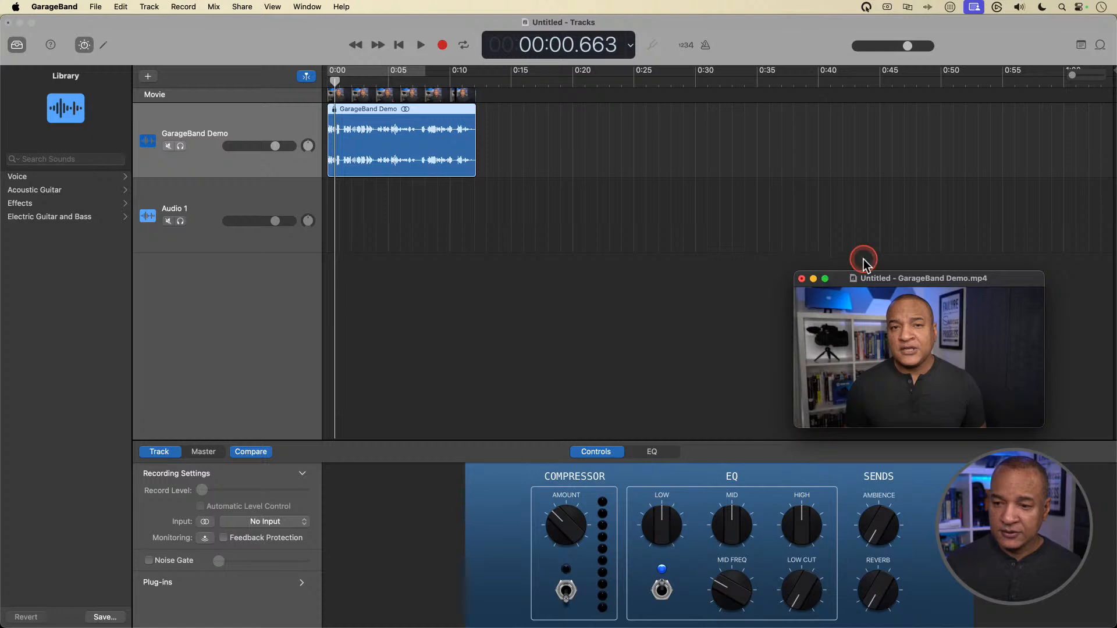
{"action": "left_click_drag", "start_coordinate": [885, 277], "coordinate": [853, 276]}
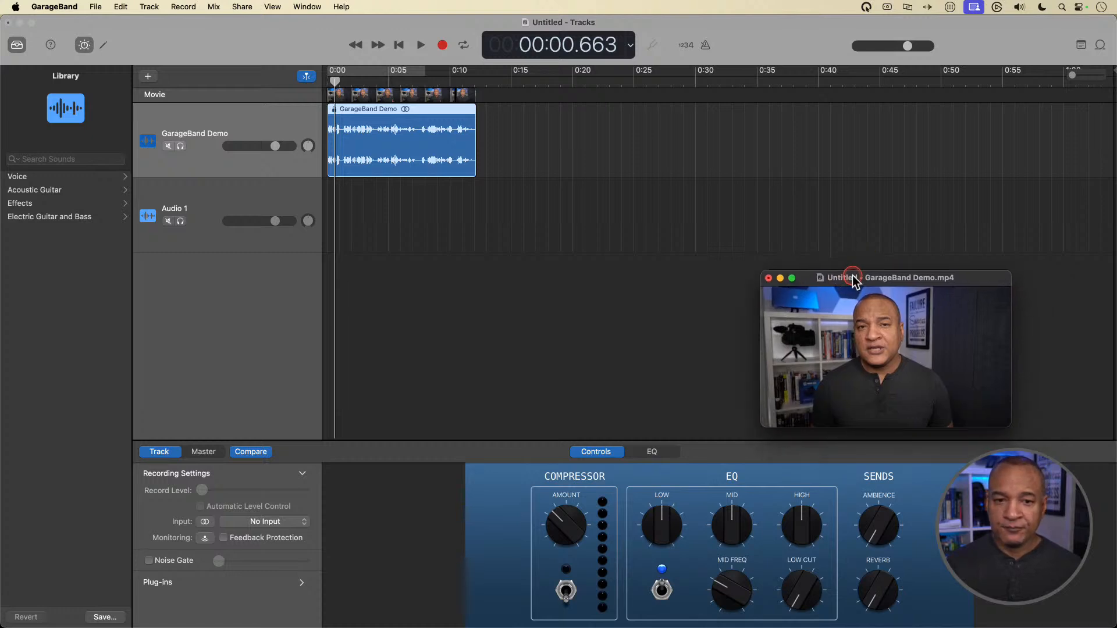
Step: Close the movie preview window and reopen it from the movie thumbnail in the movie track header
{"action": "left_click", "coordinate": [768, 278]}
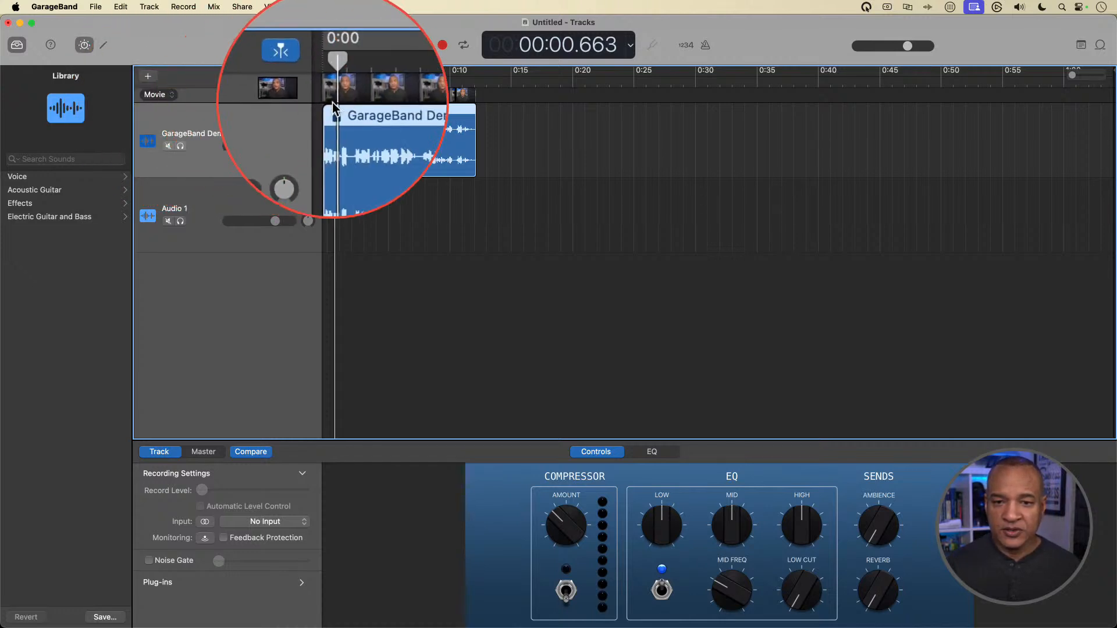
{"action": "left_click", "coordinate": [307, 96]}
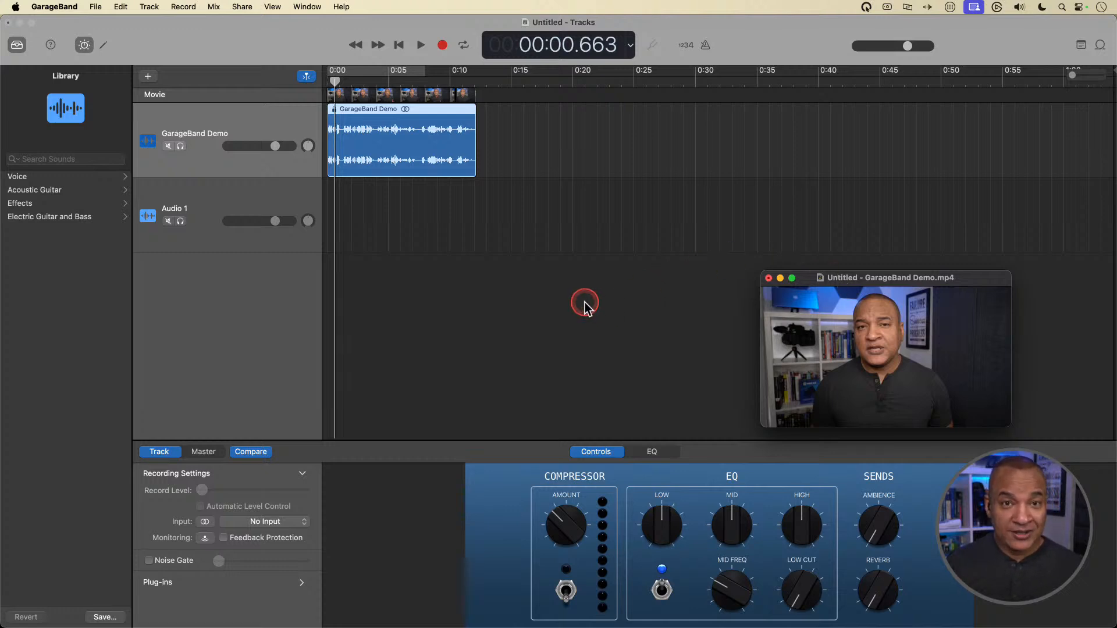
Step: Show the loop browser, move the movie preview window clear of it, and hide the browser again
{"action": "left_click", "coordinate": [1101, 45]}
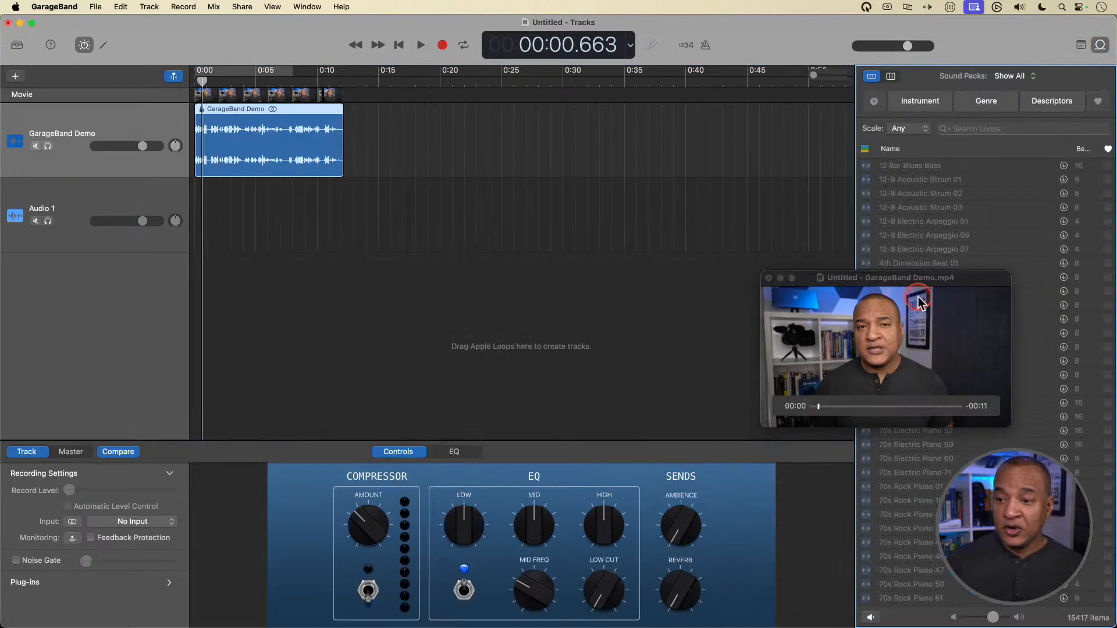
{"action": "left_click_drag", "start_coordinate": [910, 281], "coordinate": [712, 271]}
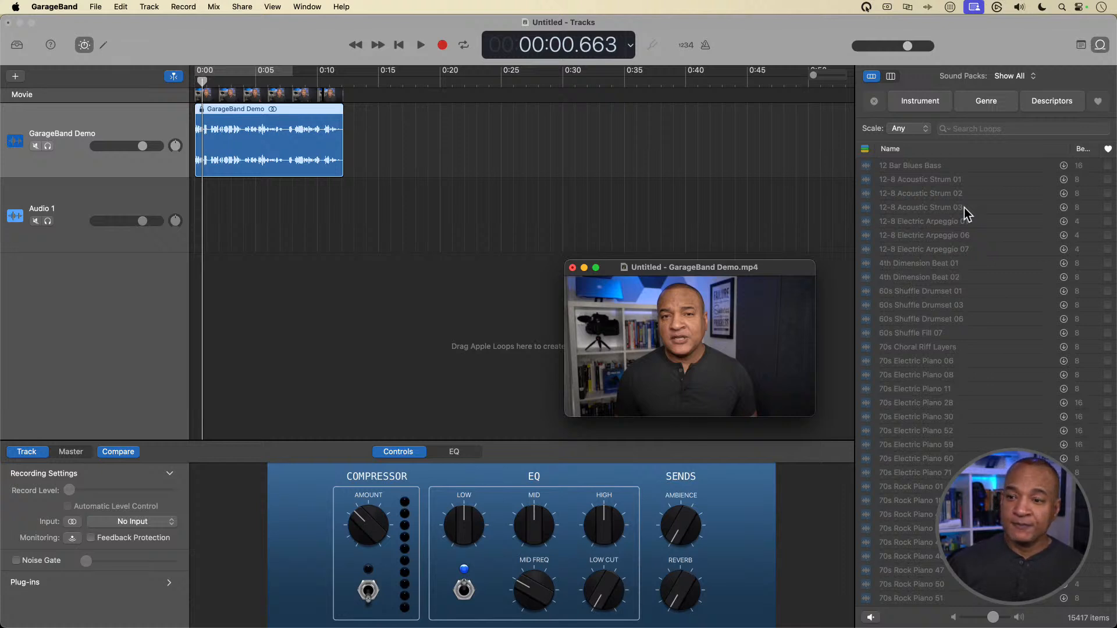
{"action": "left_click", "coordinate": [1100, 44]}
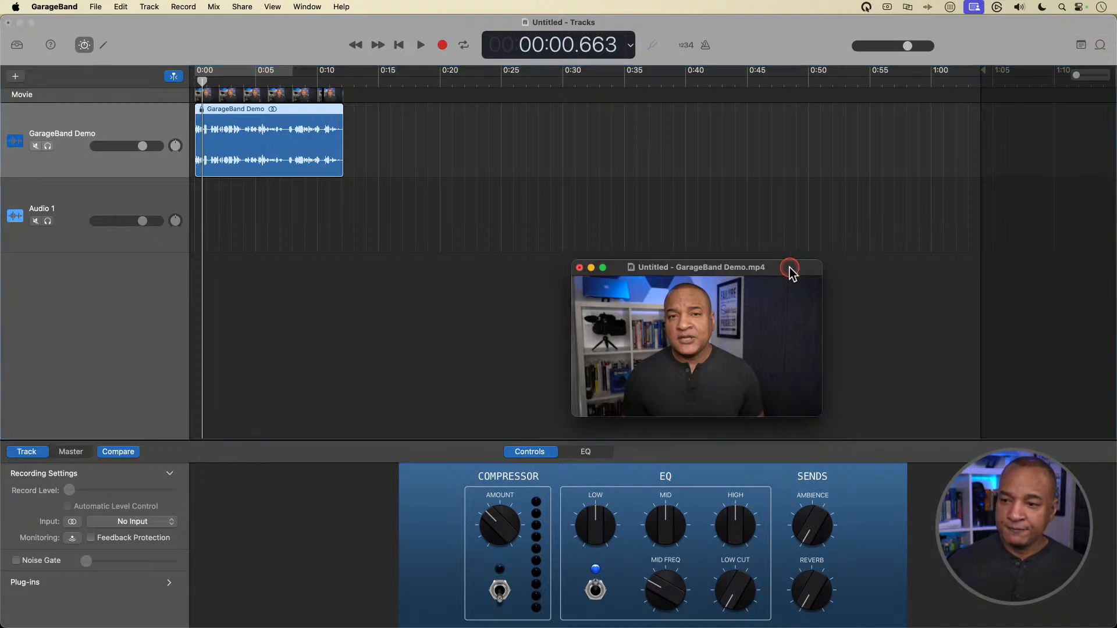
Step: Reposition the movie preview window in the empty space below the Audio 1 track, clear of the GarageBand Demo region
{"action": "left_click_drag", "start_coordinate": [784, 272], "coordinate": [944, 272]}
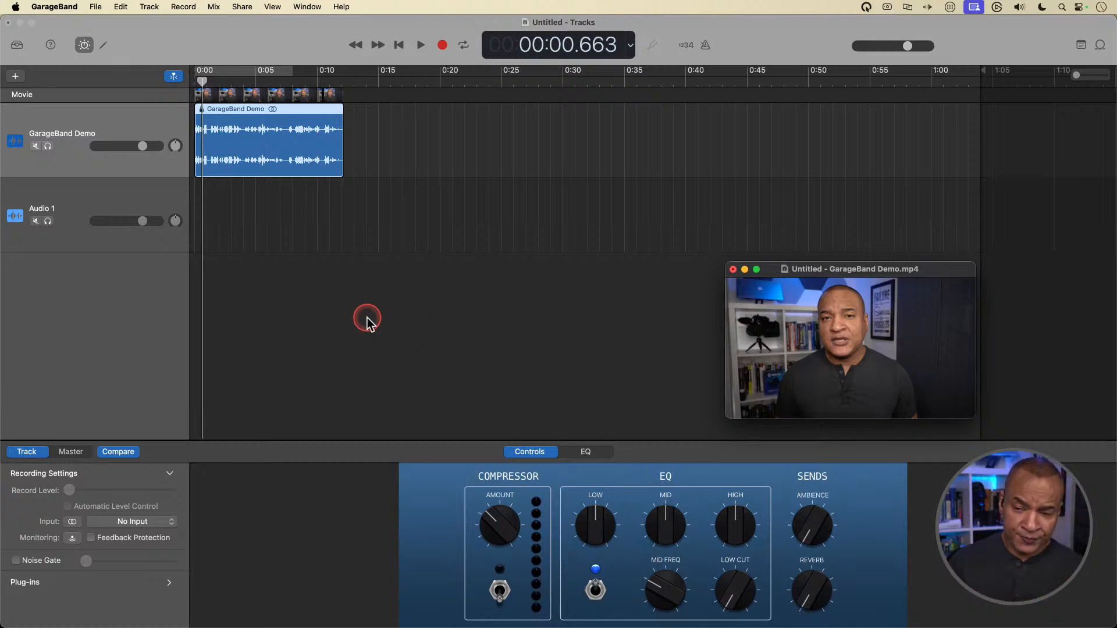
{"action": "left_click_drag", "start_coordinate": [830, 268], "coordinate": [745, 273]}
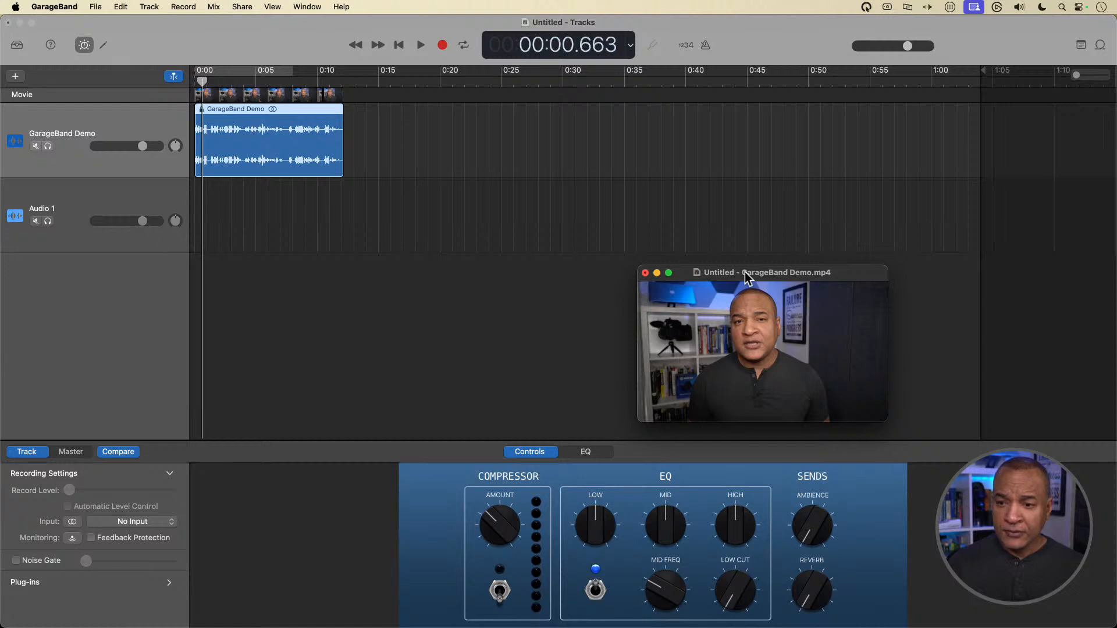
{"action": "left_click_drag", "start_coordinate": [746, 272], "coordinate": [723, 268]}
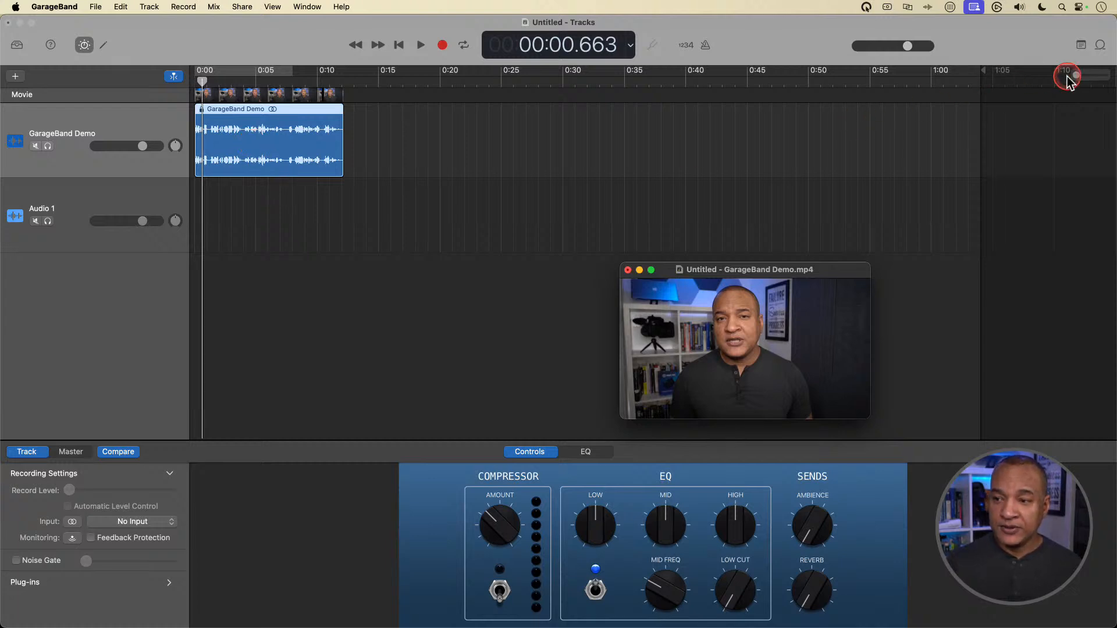
Step: Split the GarageBand Demo region at about 1.07 seconds, in the pause after the first words
{"action": "left_click_drag", "start_coordinate": [1077, 75], "coordinate": [1081, 76]}
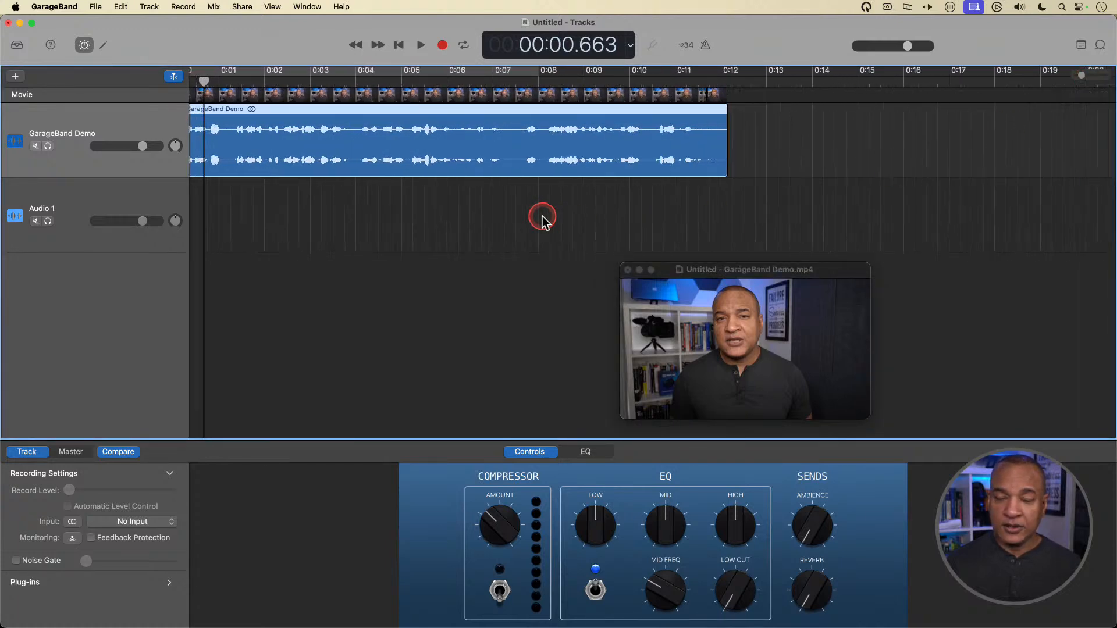
{"action": "scroll", "coordinate": [541, 217], "scroll_direction": "left", "scroll_amount": 2}
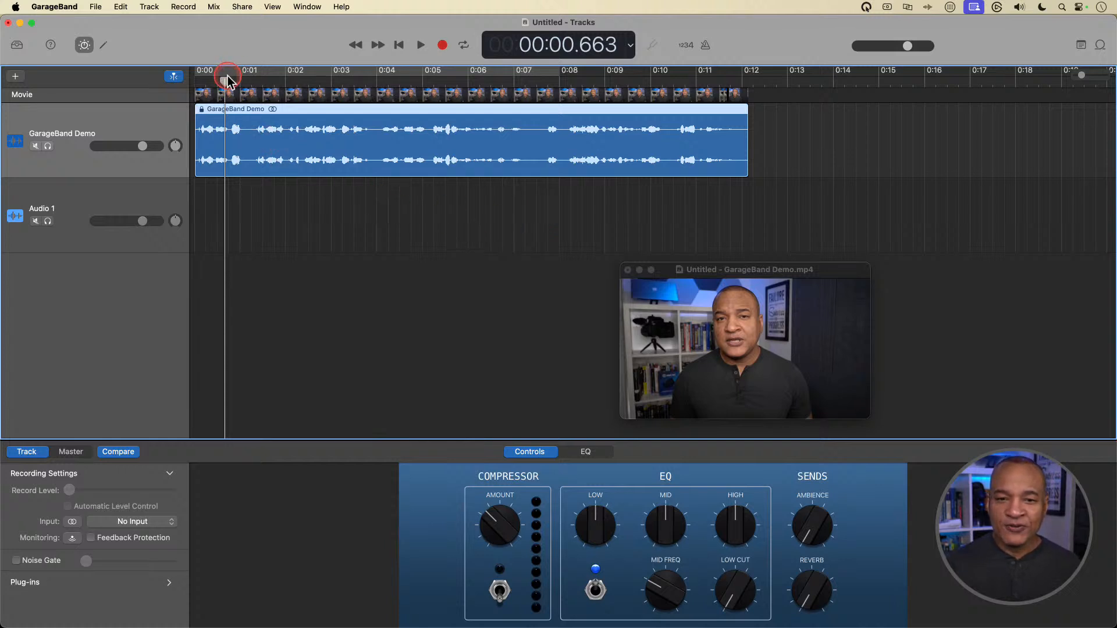
{"action": "left_click_drag", "start_coordinate": [226, 81], "coordinate": [243, 87]}
{"action": "left_click", "coordinate": [244, 133]}
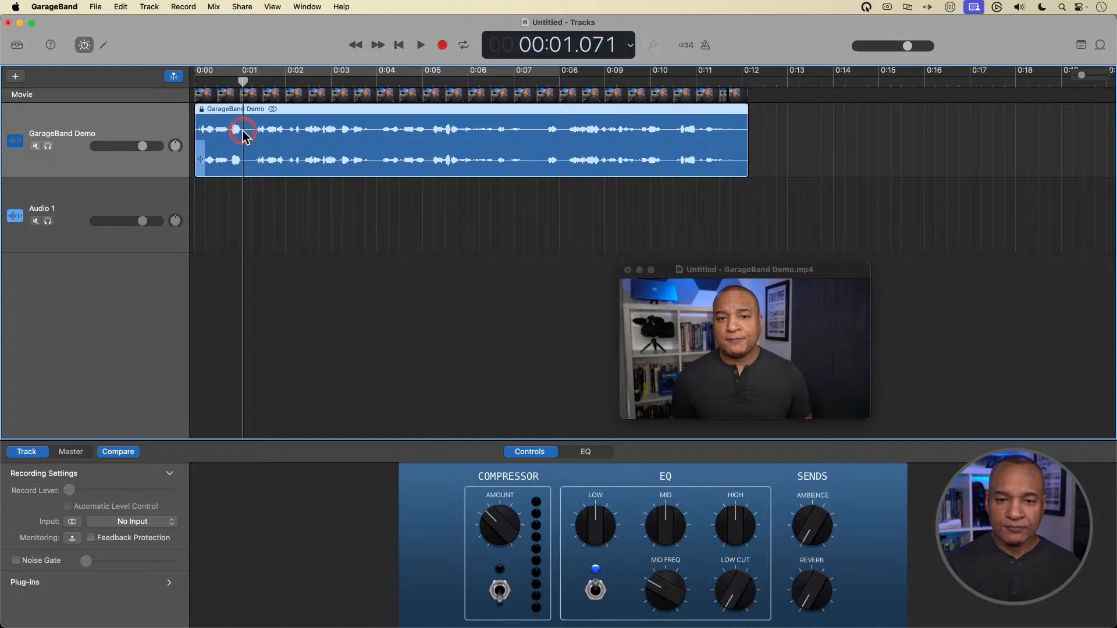
{"action": "right_click", "coordinate": [243, 134]}
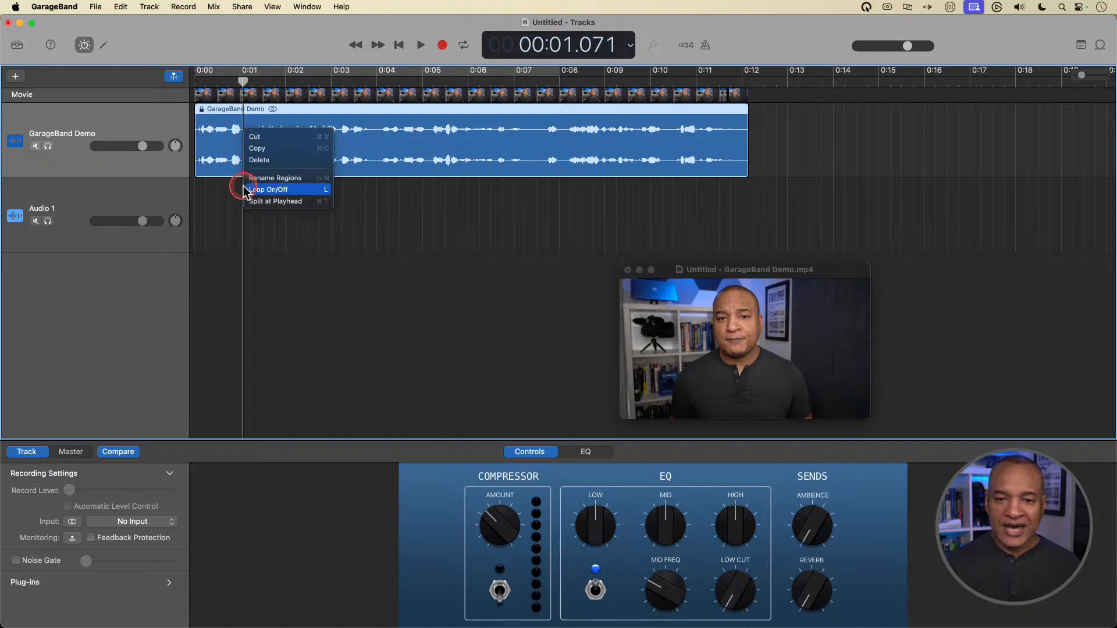
{"action": "left_click", "coordinate": [277, 204]}
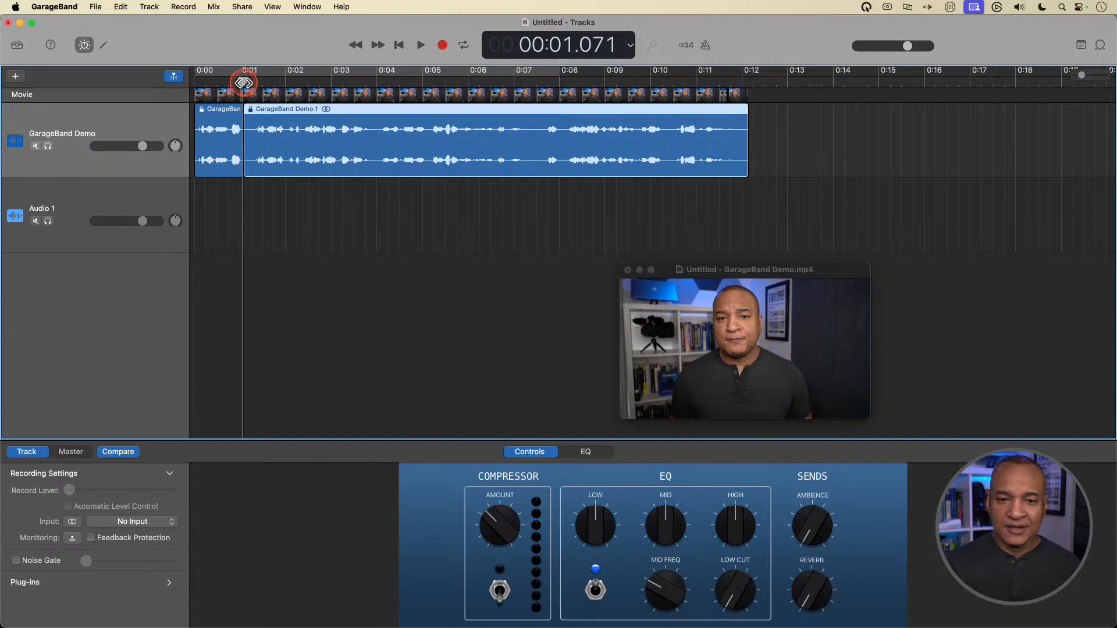
Step: Split the second region at about 1.34 seconds and cut out the short silent piece between the two splits
{"action": "left_click_drag", "start_coordinate": [243, 84], "coordinate": [255, 83]}
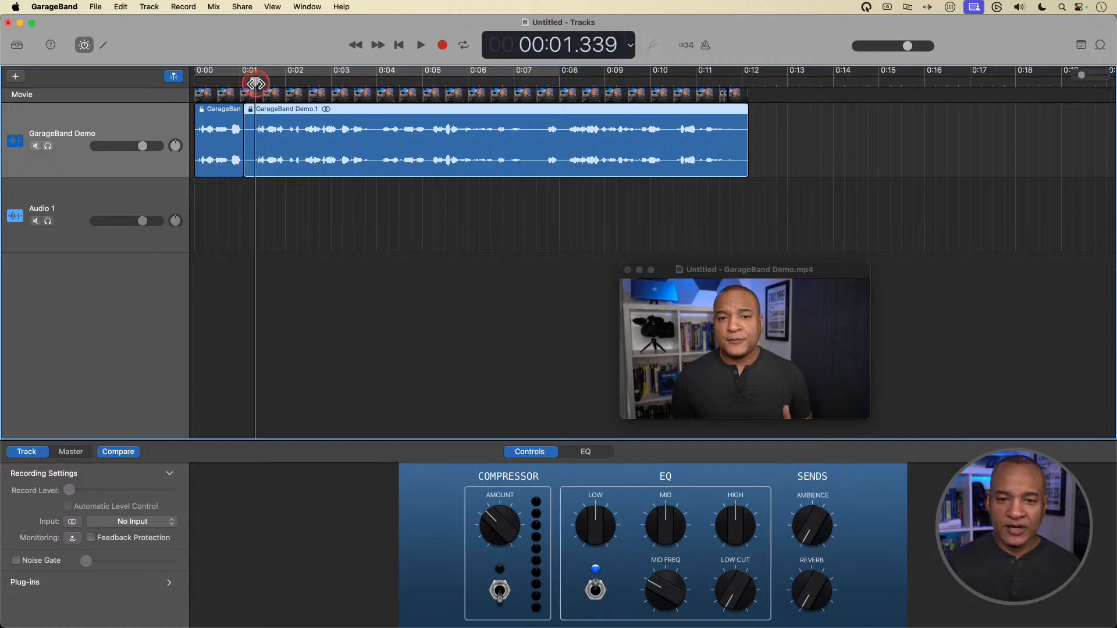
{"action": "right_click", "coordinate": [256, 165]}
{"action": "left_click", "coordinate": [281, 233]}
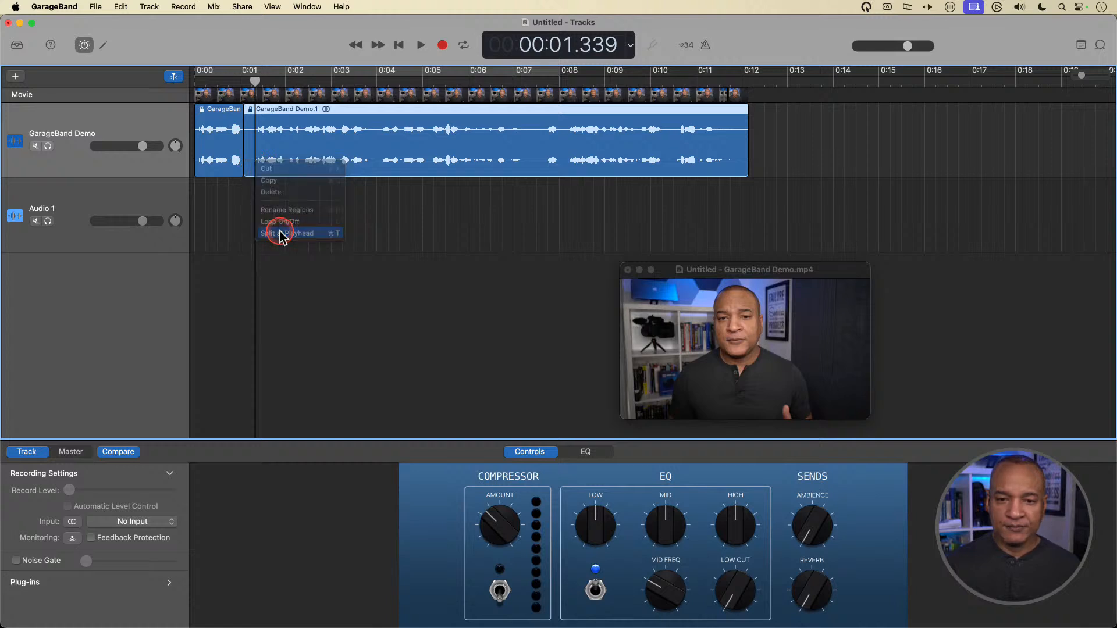
{"action": "left_click", "coordinate": [250, 141]}
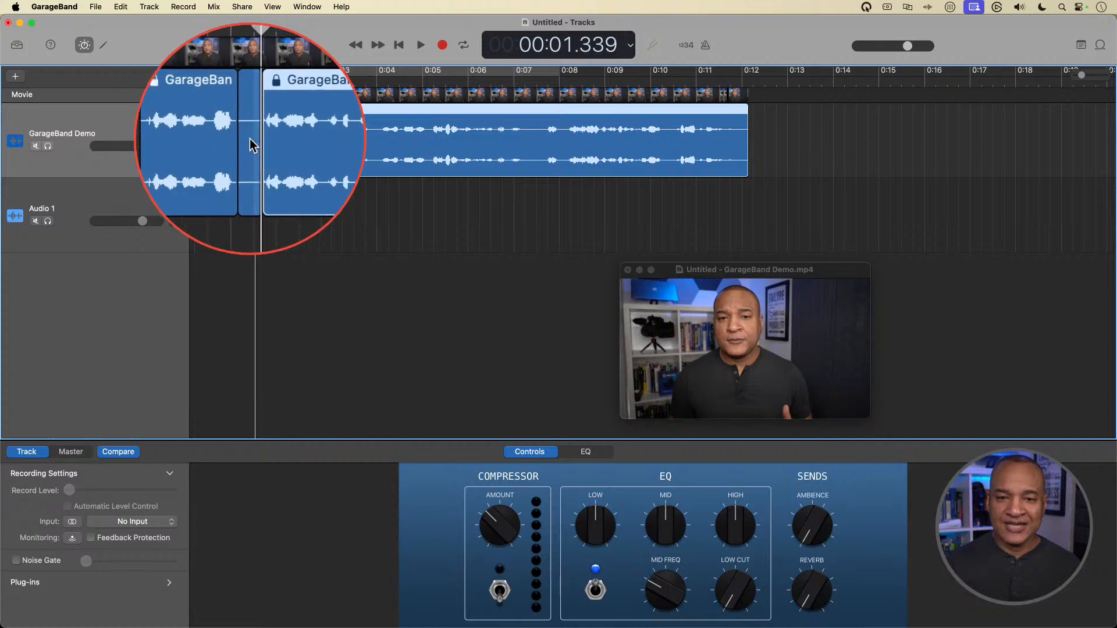
{"action": "right_click", "coordinate": [251, 144]}
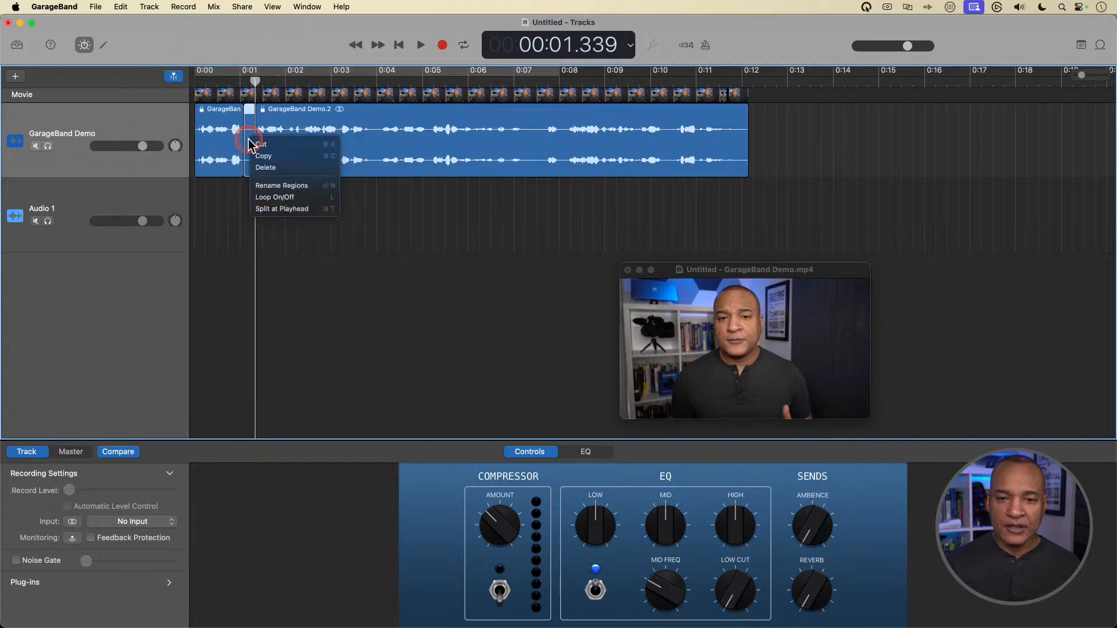
{"action": "left_click", "coordinate": [261, 145]}
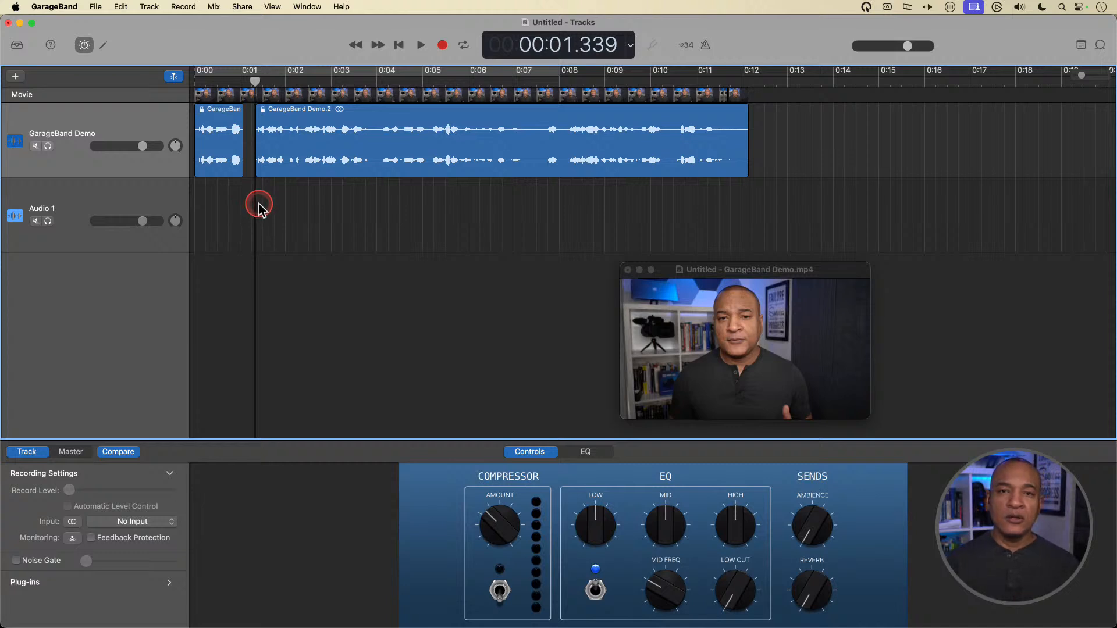
Step: Play the movie from about 0.83 seconds across the gap in the audio and stop shortly after 3 seconds
{"action": "left_click_drag", "start_coordinate": [255, 84], "coordinate": [232, 88]}
{"action": "left_click", "coordinate": [293, 192]}
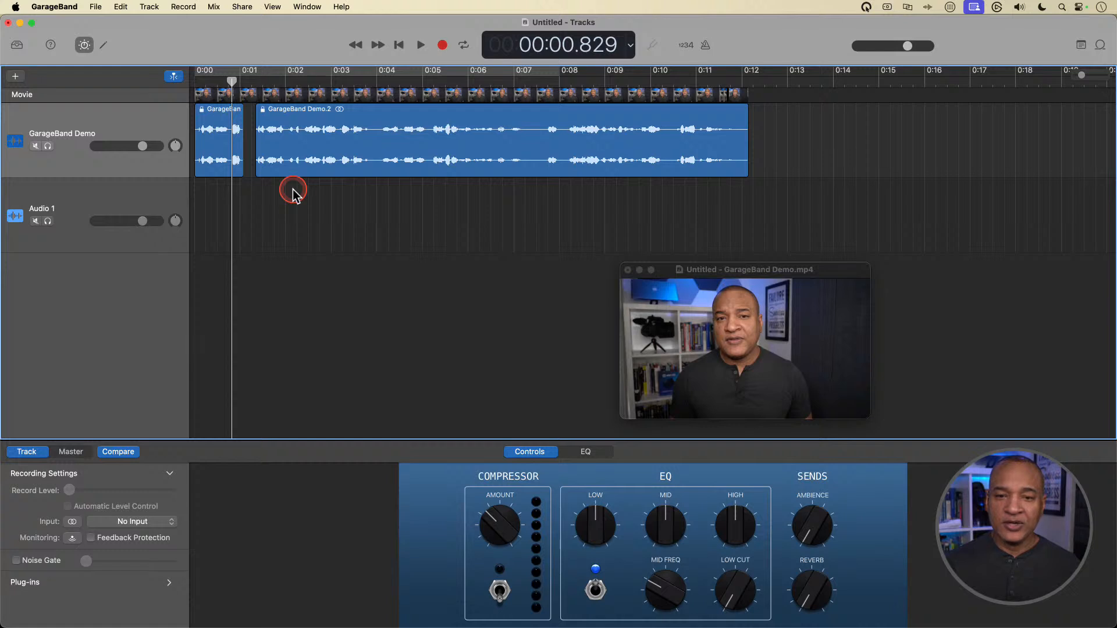
{"action": "key", "text": "space"}
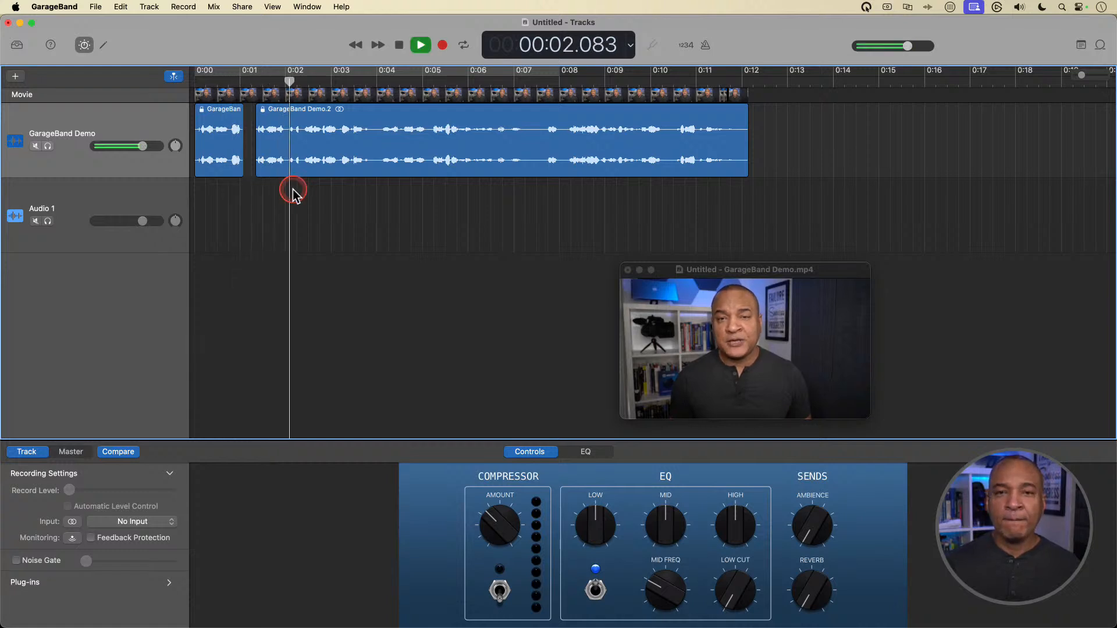
{"action": "key", "text": "space"}
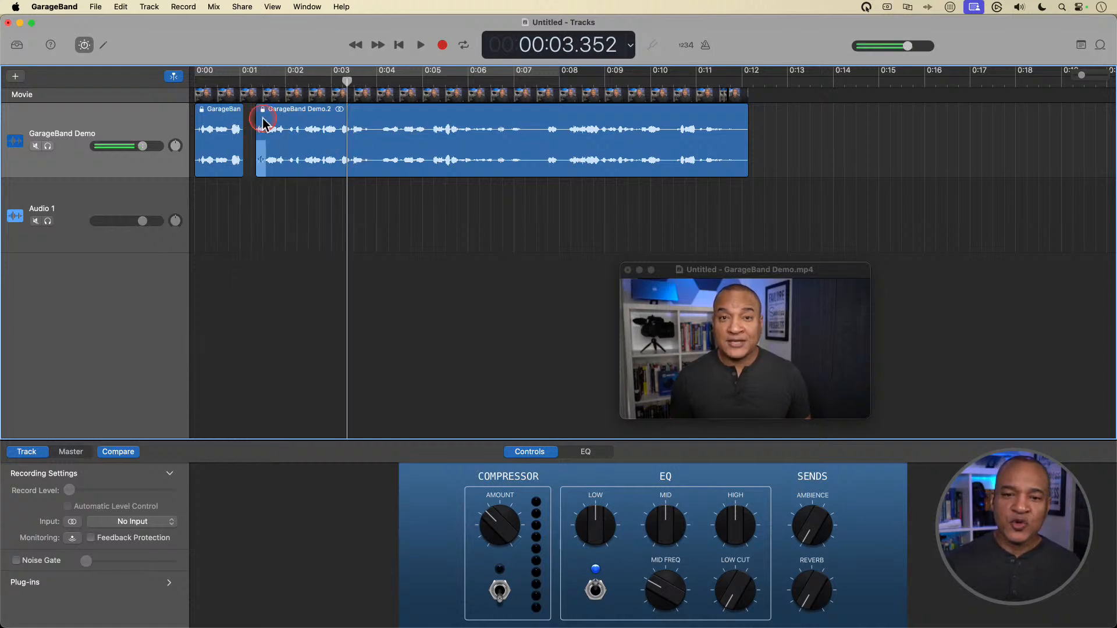
Step: Try to move the locked GarageBand Demo.2 region to a later position on its track
{"action": "left_click_drag", "start_coordinate": [295, 117], "coordinate": [558, 122]}
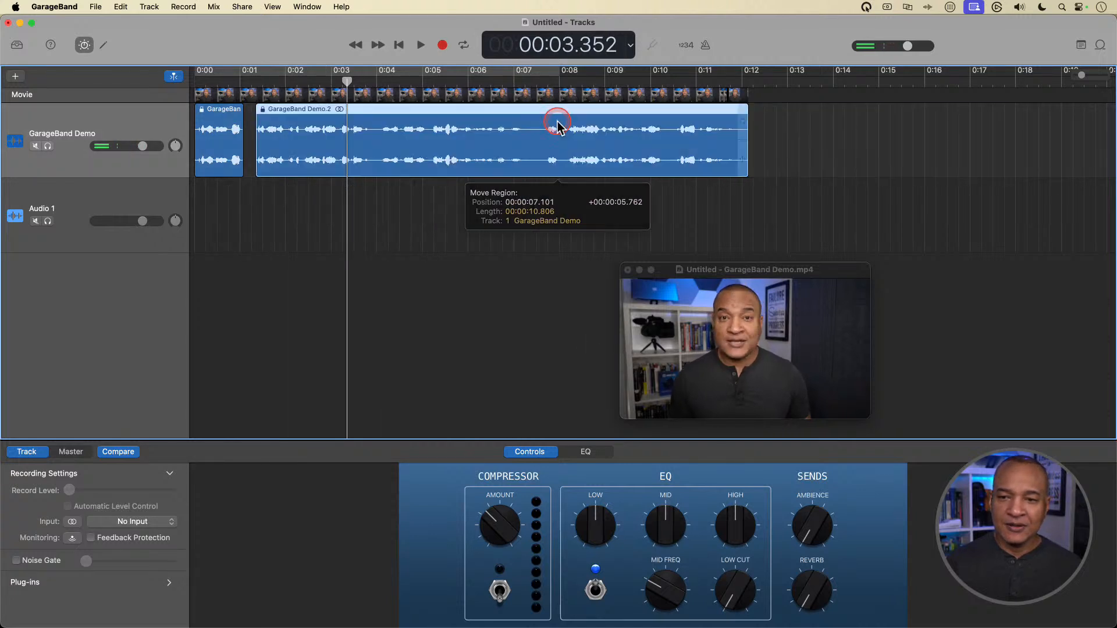
{"action": "left_click_drag", "start_coordinate": [281, 113], "coordinate": [593, 124]}
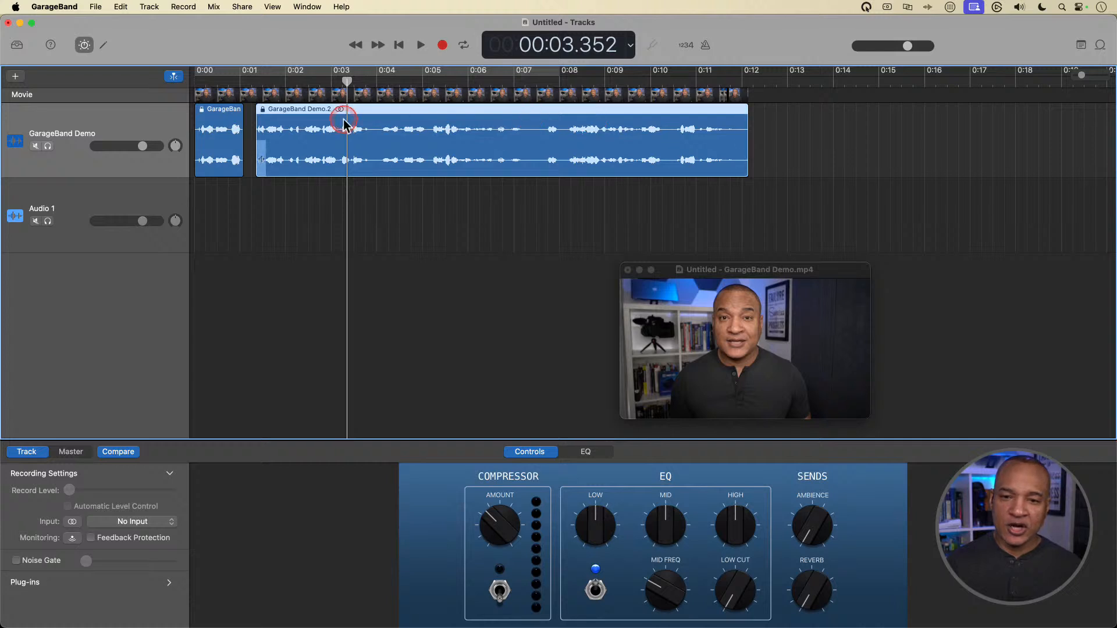
{"action": "left_click_drag", "start_coordinate": [287, 125], "coordinate": [620, 124]}
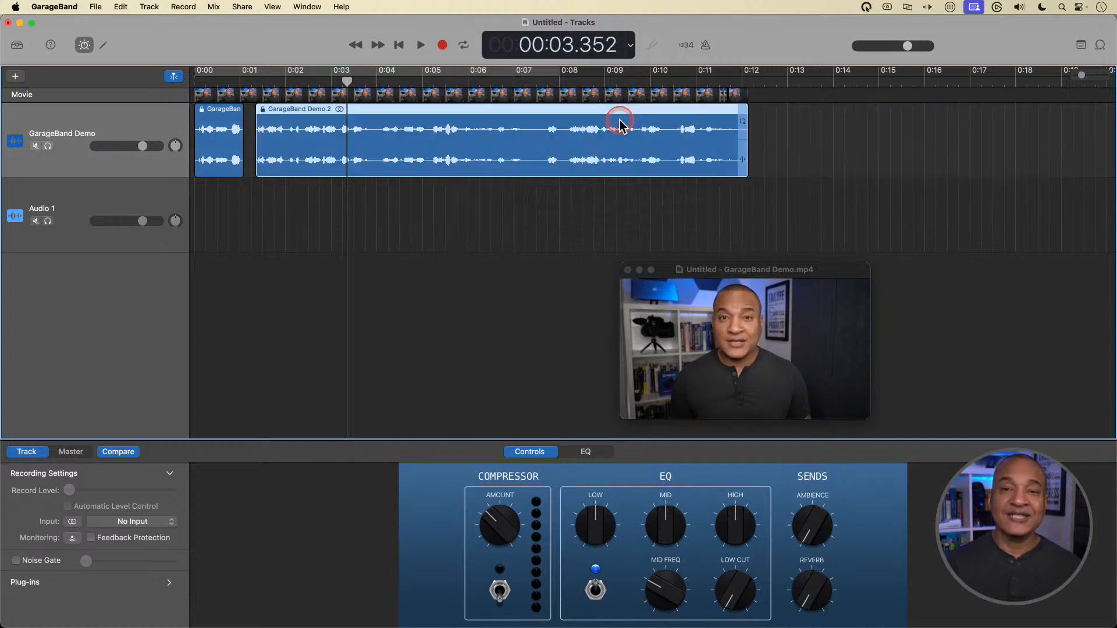
{"action": "left_click", "coordinate": [274, 159]}
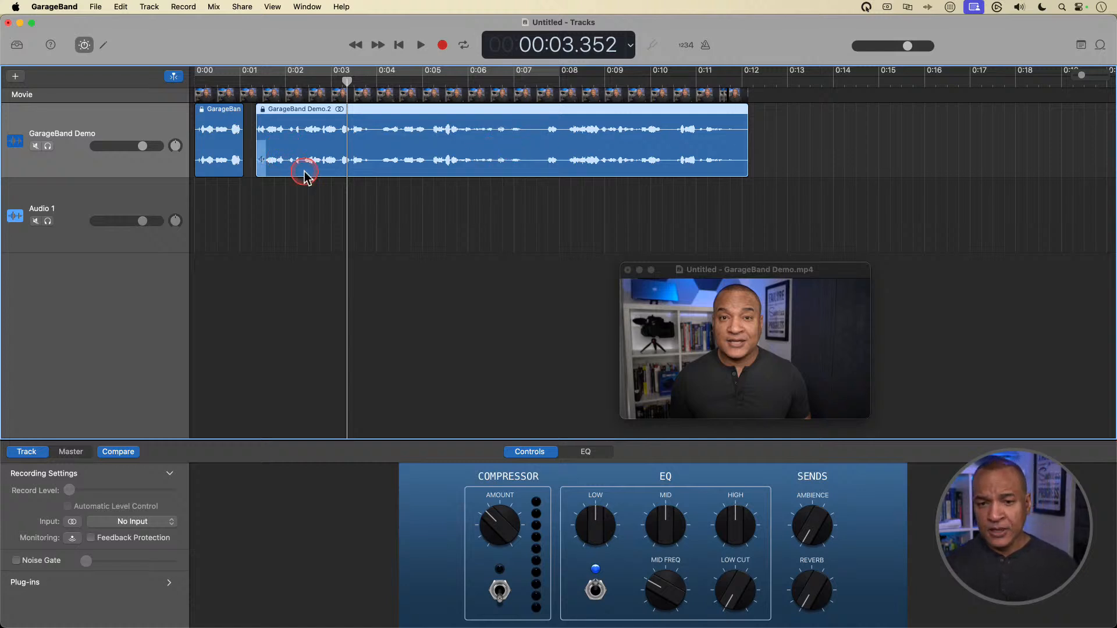
Step: Move the movie preview window closer to the middle of the tracks area and select the Audio 1 track
{"action": "left_click_drag", "start_coordinate": [670, 270], "coordinate": [578, 274]}
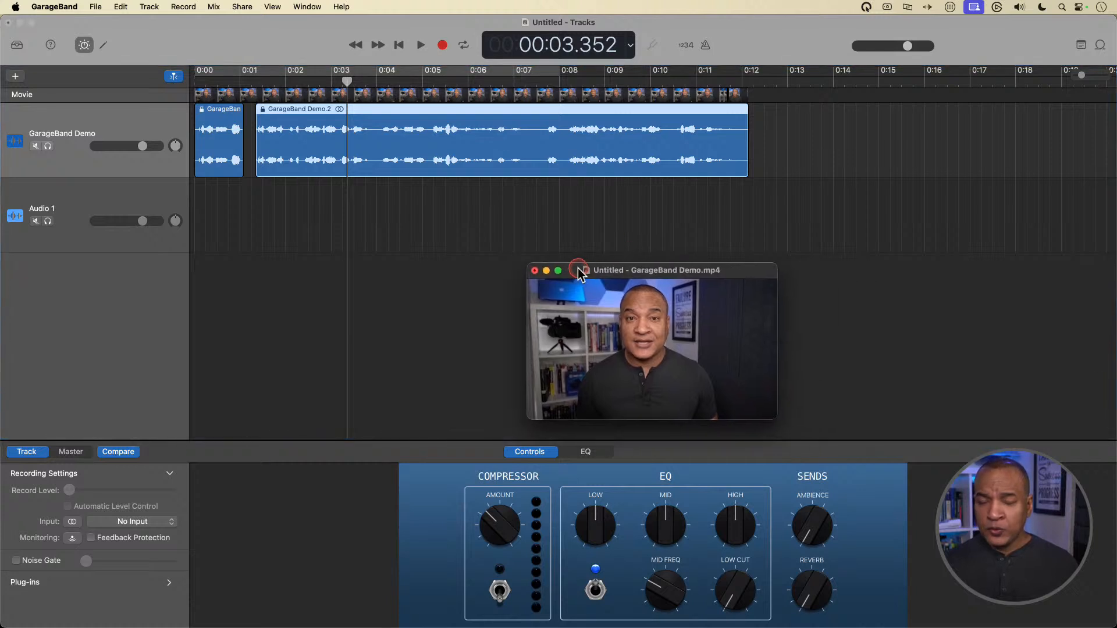
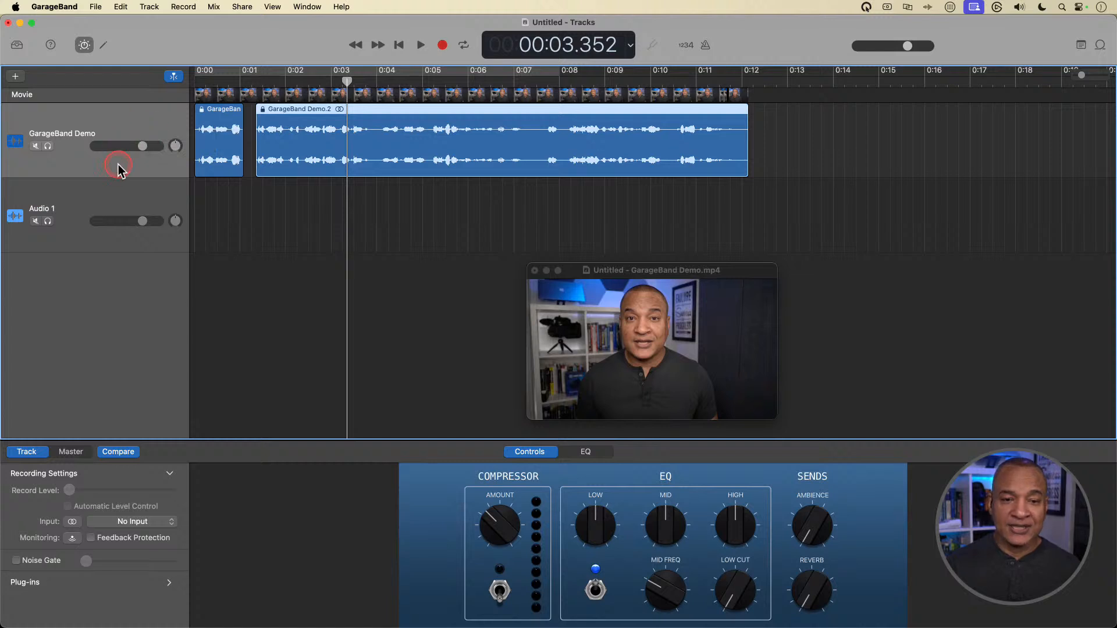
{"action": "left_click", "coordinate": [96, 191]}
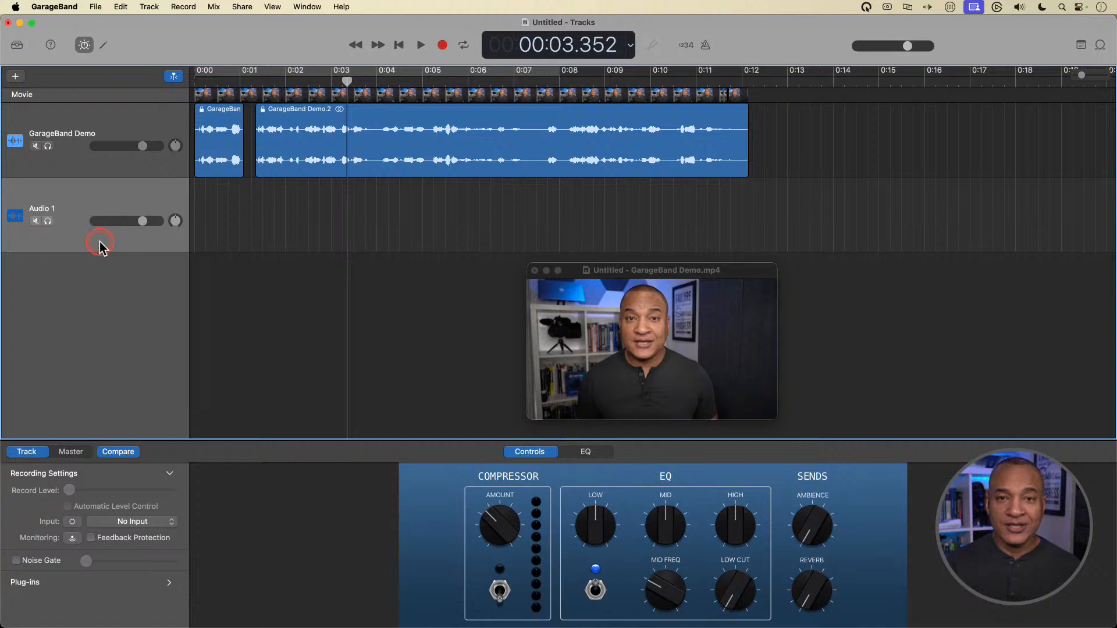
Step: Select the GarageBand Demo track and switch on its compressor
{"action": "left_click", "coordinate": [119, 120]}
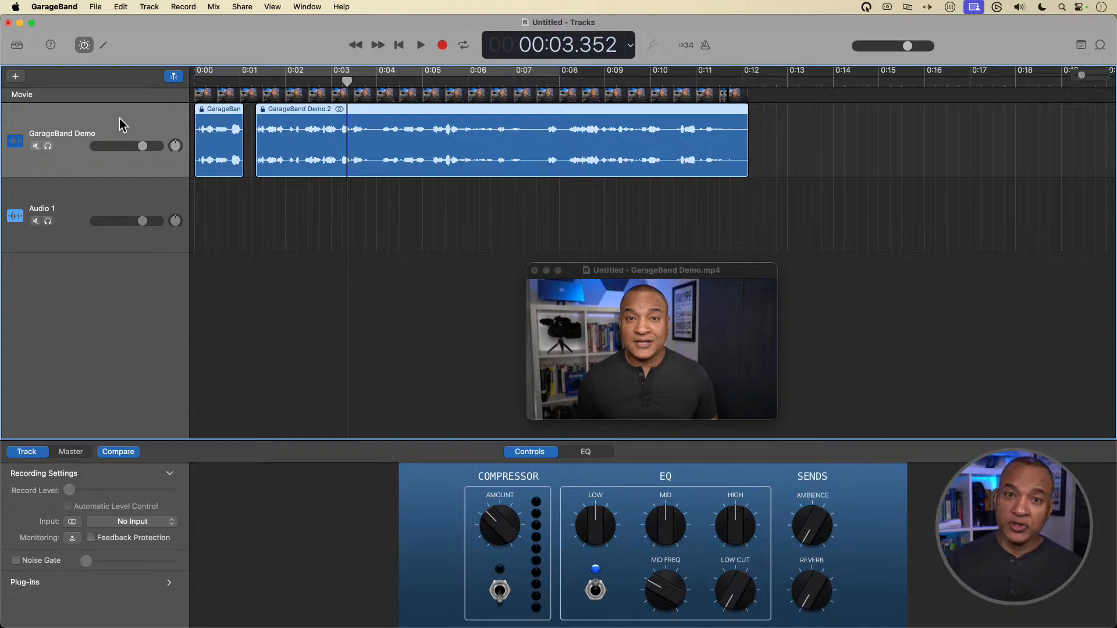
{"action": "scroll", "coordinate": [120, 118], "scroll_direction": "right", "scroll_amount": 1}
{"action": "left_click", "coordinate": [100, 120]}
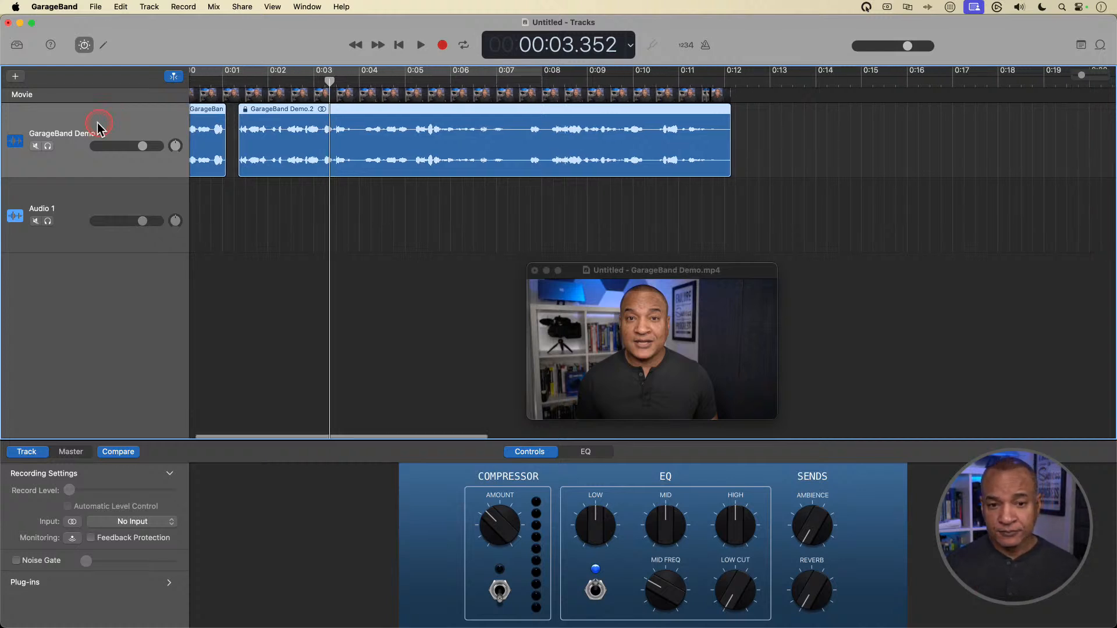
{"action": "left_click", "coordinate": [115, 120]}
{"action": "scroll", "coordinate": [102, 120], "scroll_direction": "left", "scroll_amount": 1}
{"action": "left_click", "coordinate": [88, 121]}
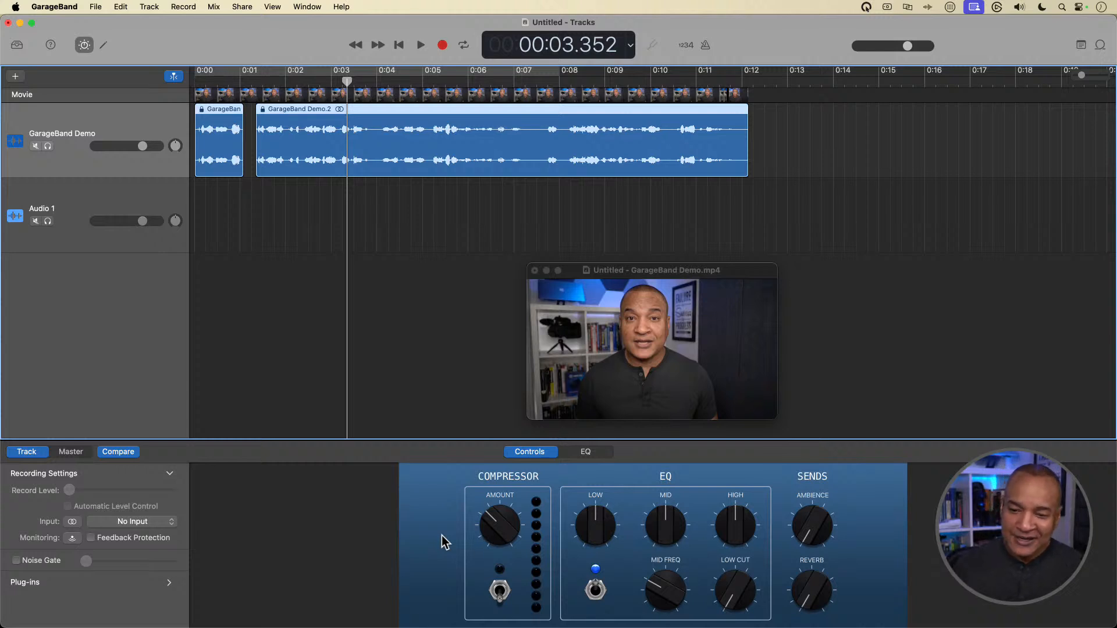
{"action": "left_click", "coordinate": [652, 541]}
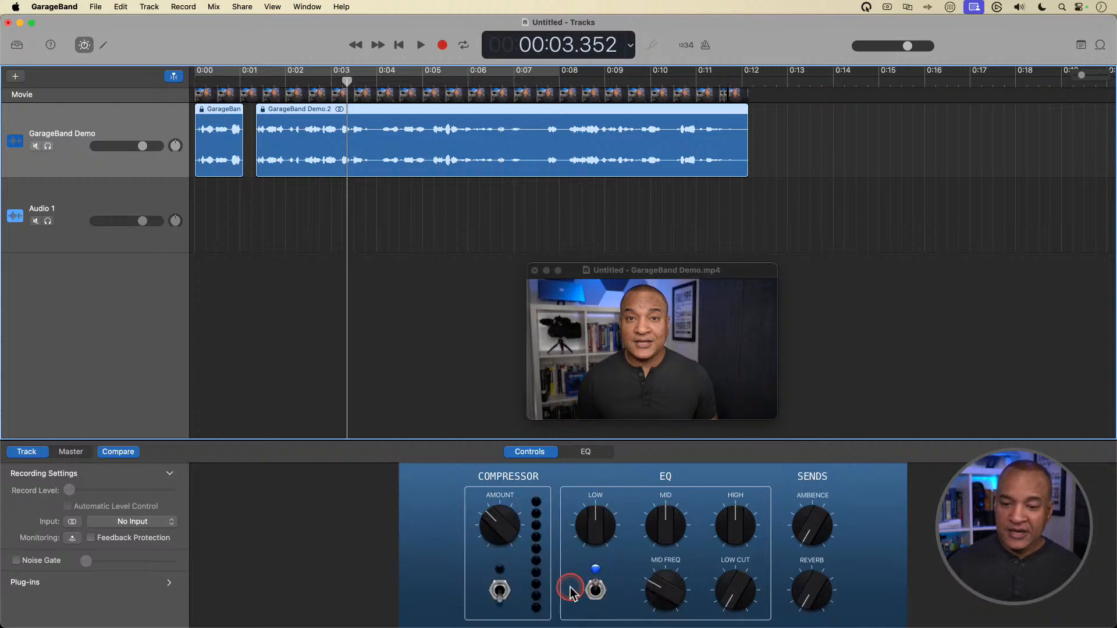
{"action": "left_click", "coordinate": [500, 590]}
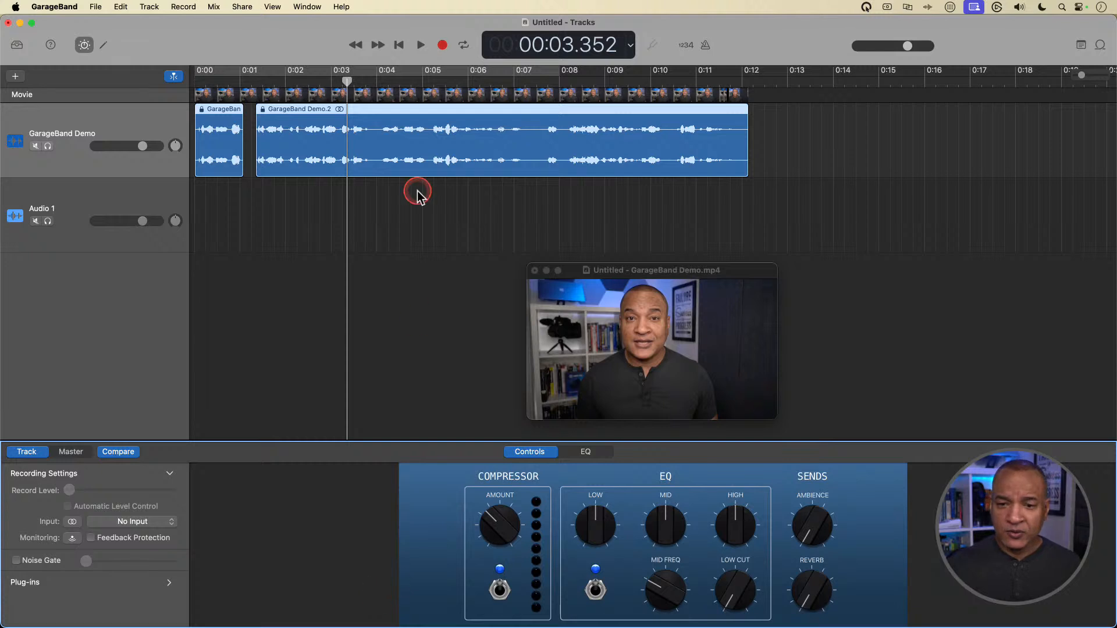
Step: Play the movie from the start while raising the compressor amount to about the three o'clock position, and stop near the end
{"action": "left_click_drag", "start_coordinate": [348, 92], "coordinate": [185, 93]}
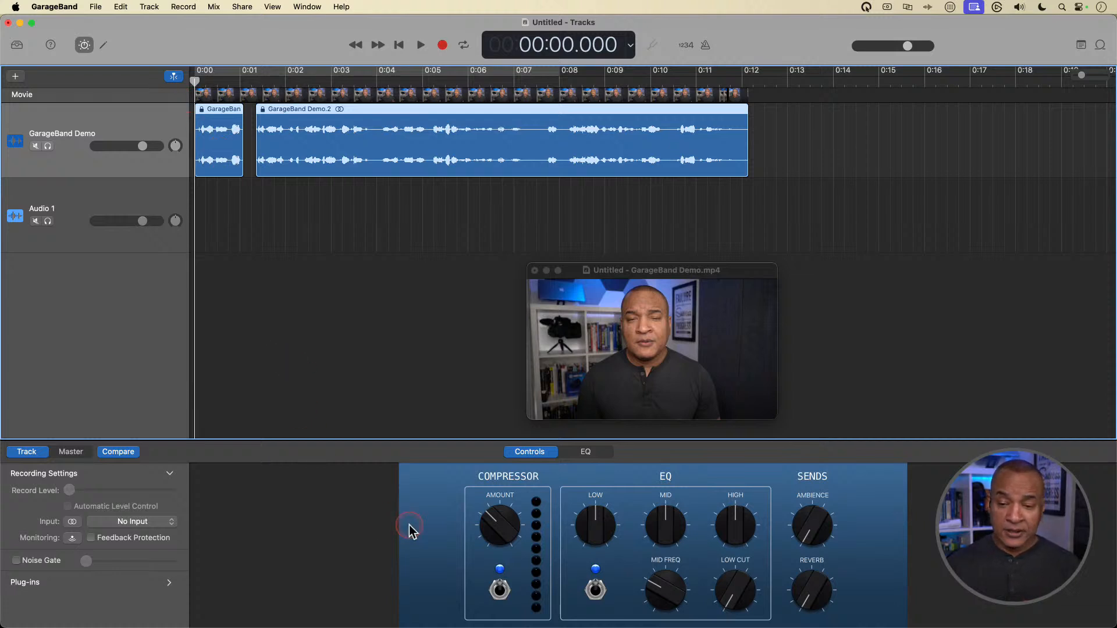
{"action": "left_click_drag", "start_coordinate": [494, 519], "coordinate": [490, 462]}
{"action": "mouse_move", "coordinate": [493, 512]}
{"action": "left_mouse_down"}
{"action": "mouse_move", "coordinate": [496, 467]}
{"action": "mouse_move", "coordinate": [495, 522]}
{"action": "left_mouse_up"}
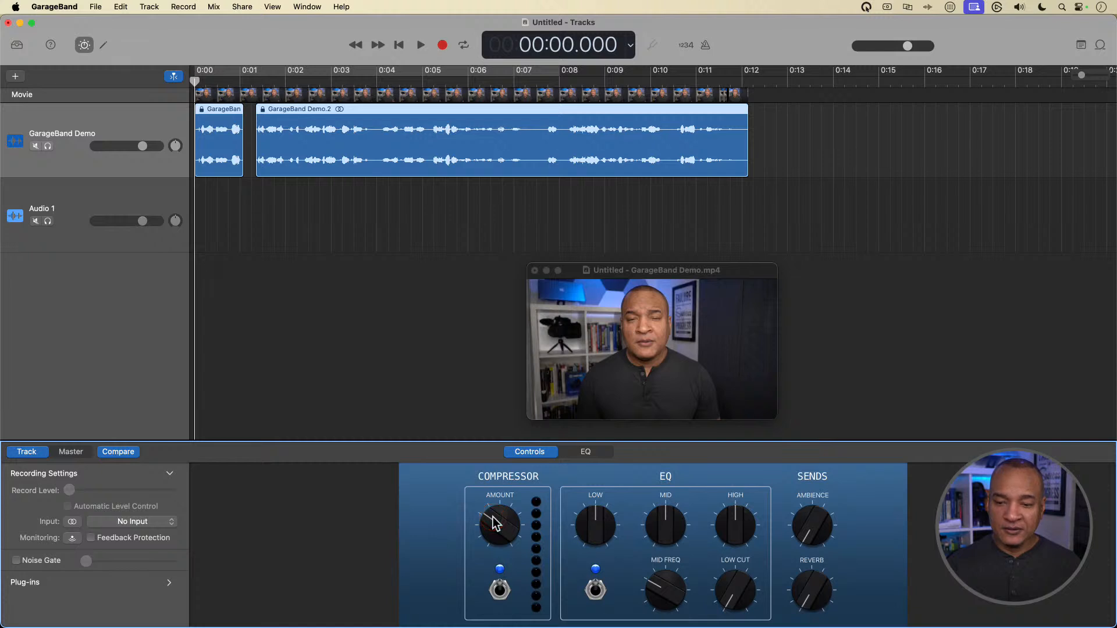
{"action": "key", "text": "space"}
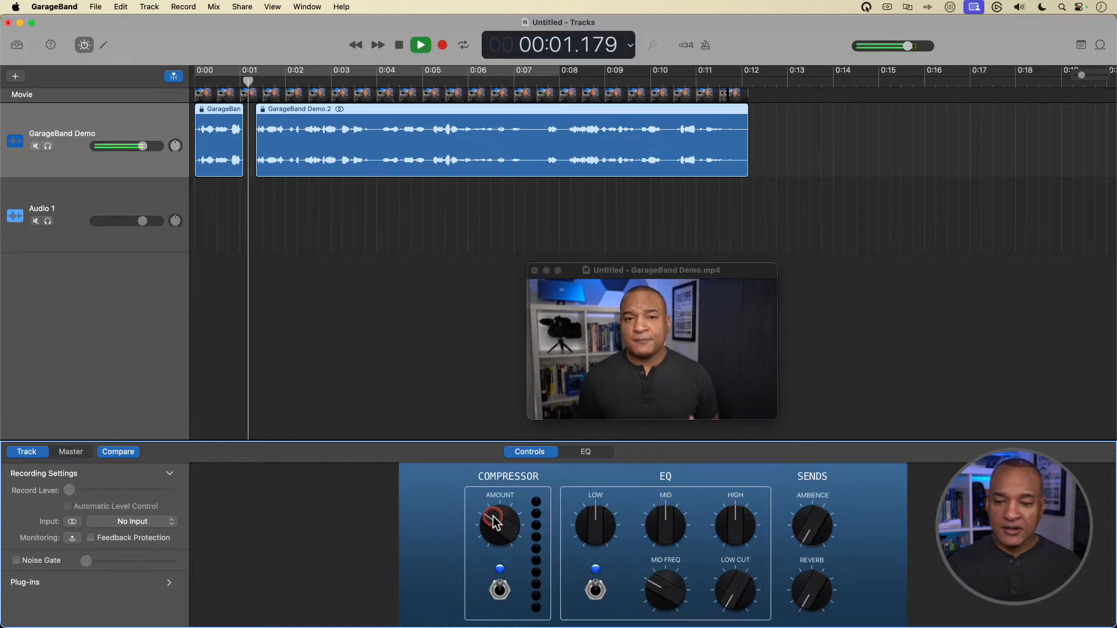
{"action": "left_click_drag", "start_coordinate": [494, 522], "coordinate": [505, 456]}
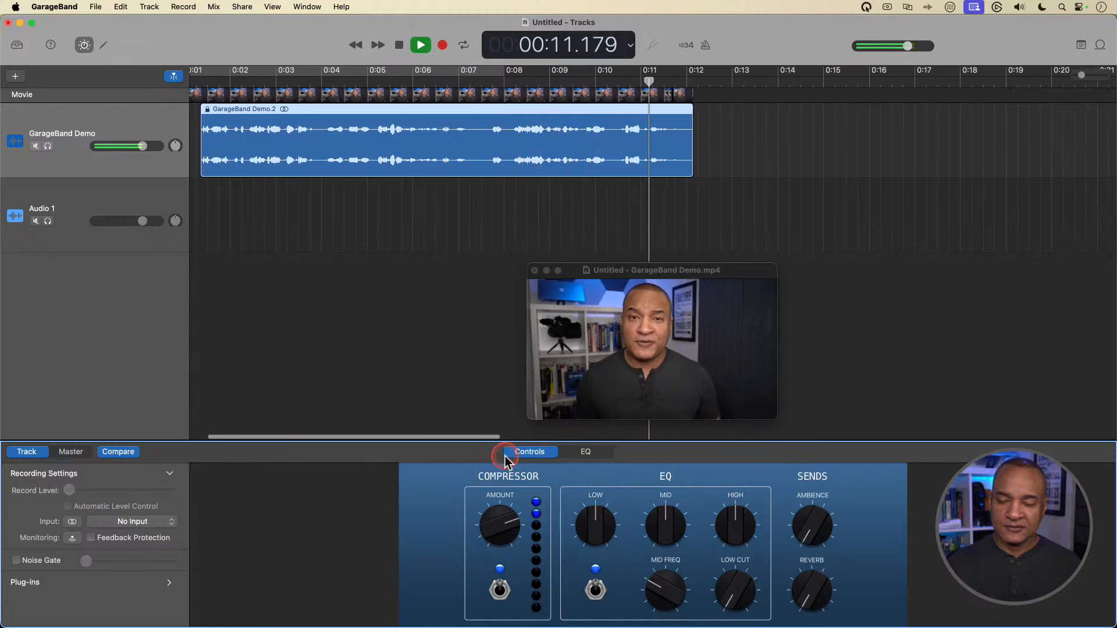
{"action": "key", "text": "space"}
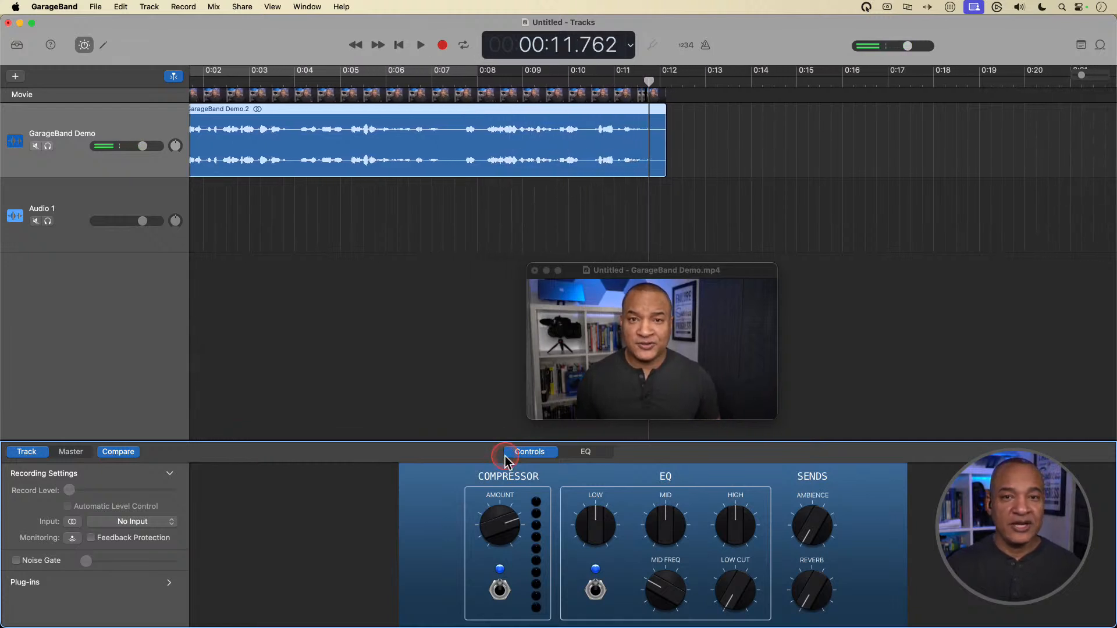
Step: Replay the movie from the start with the compressor bypassed, switching it back on during playback to compare the sound, and stop near the end
{"action": "scroll", "coordinate": [409, 259], "scroll_direction": "left", "scroll_amount": 3}
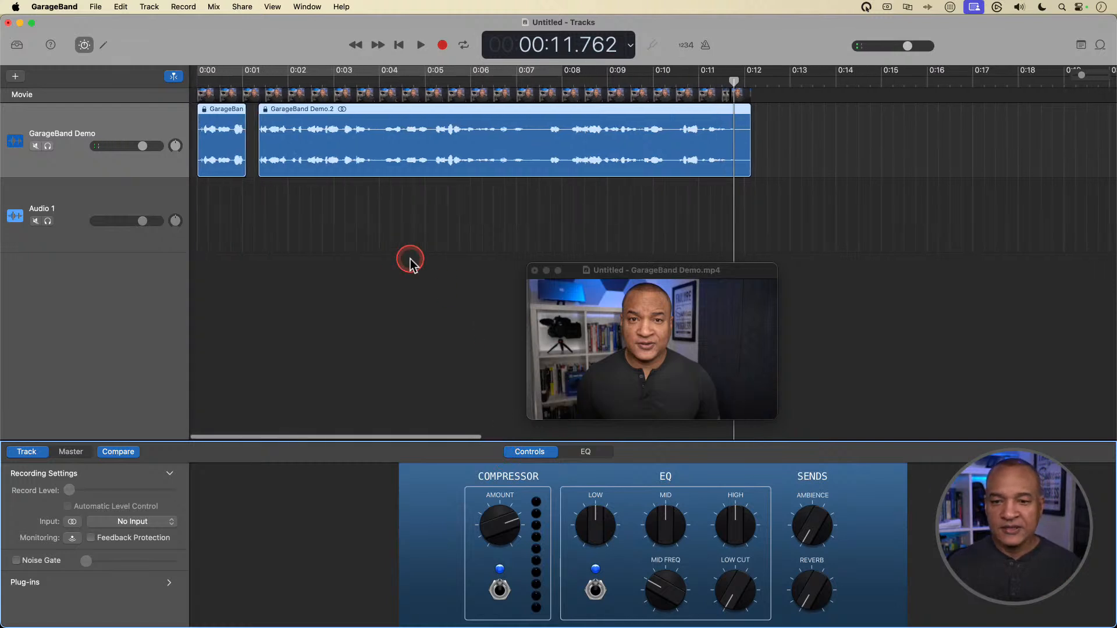
{"action": "left_click_drag", "start_coordinate": [210, 84], "coordinate": [196, 85]}
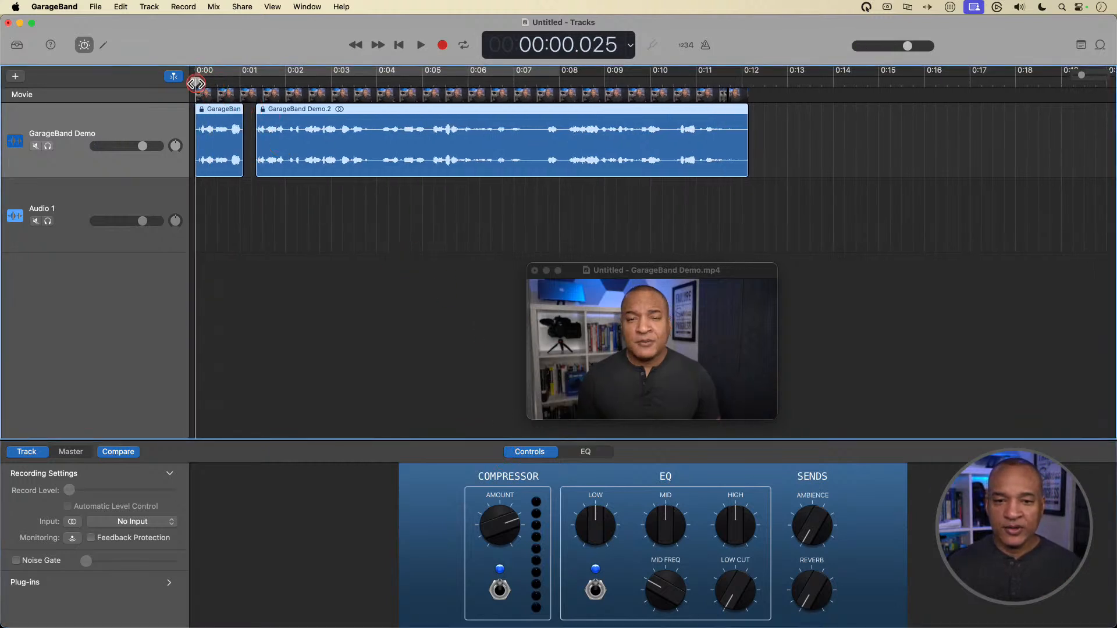
{"action": "left_click", "coordinate": [499, 590]}
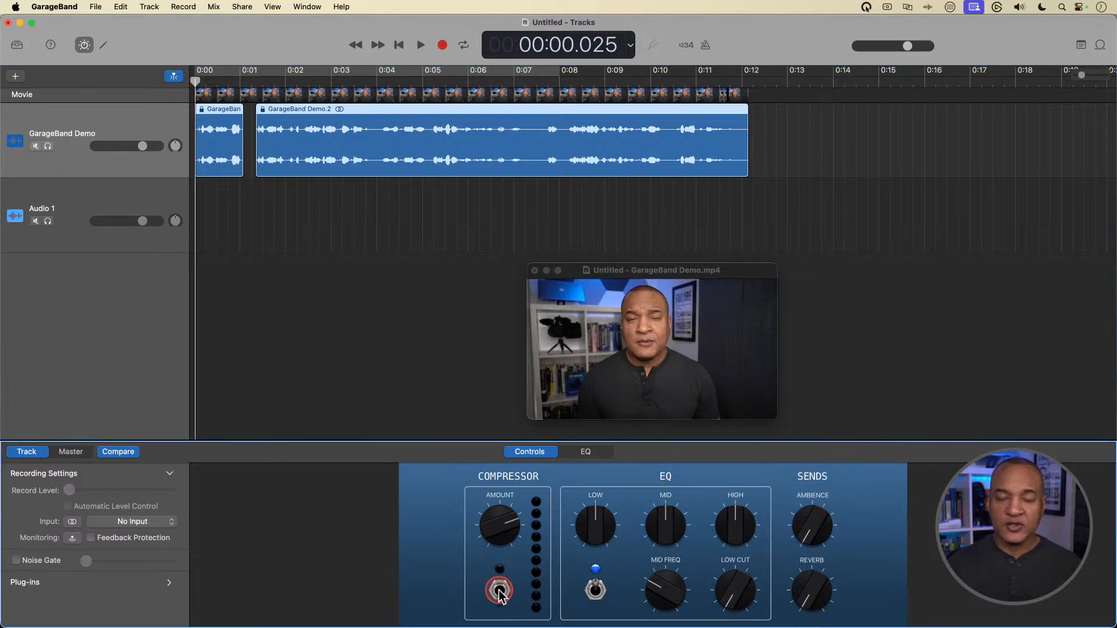
{"action": "key", "text": "space"}
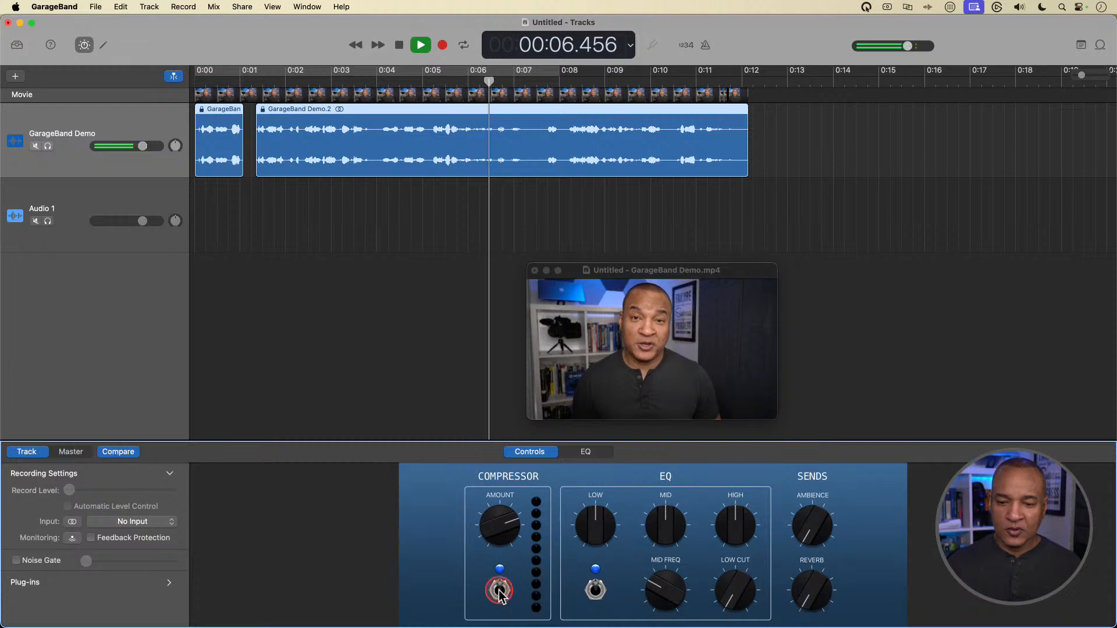
{"action": "left_click", "coordinate": [499, 590]}
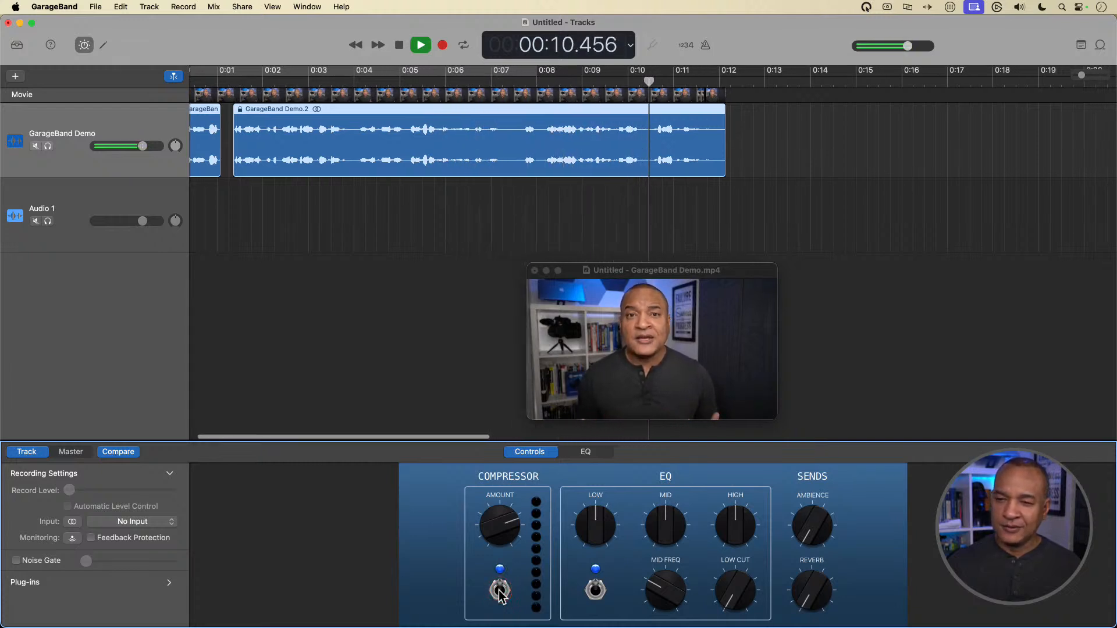
{"action": "key", "text": "space"}
{"action": "left_click", "coordinate": [499, 591]}
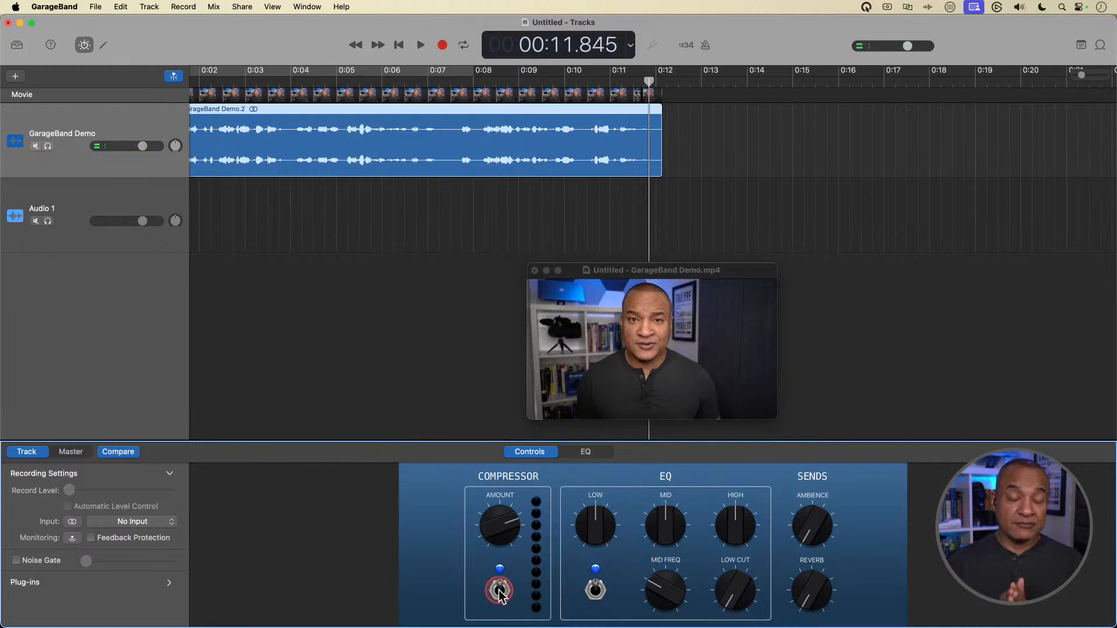
Step: Play the movie from near the start with the compressor on and stop just before the end
{"action": "left_click", "coordinate": [495, 498]}
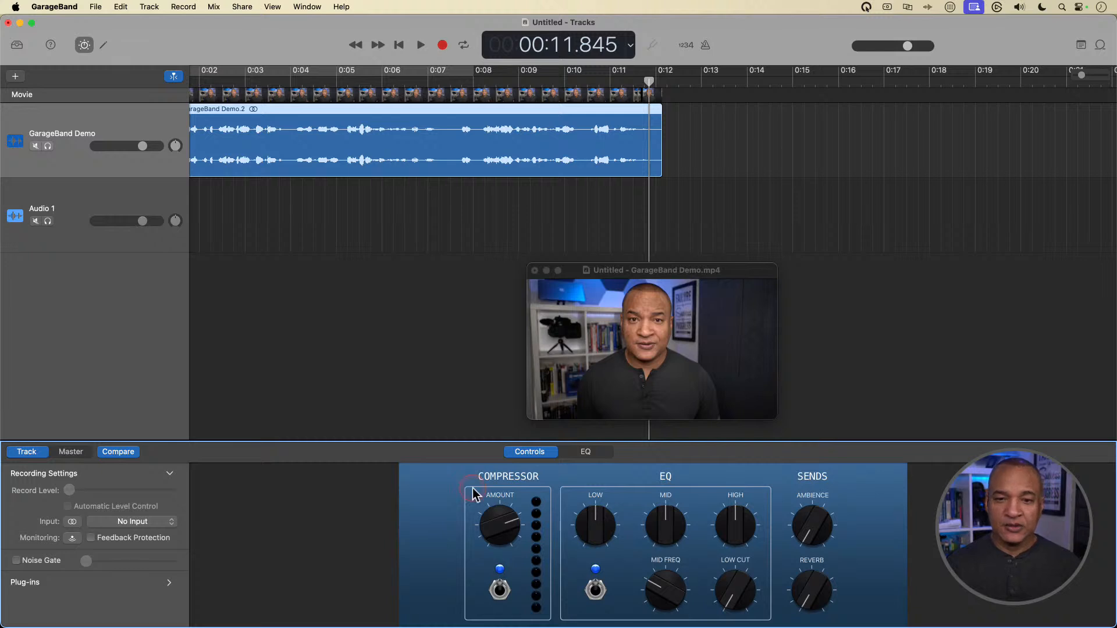
{"action": "scroll", "coordinate": [314, 244], "scroll_direction": "left", "scroll_amount": 5}
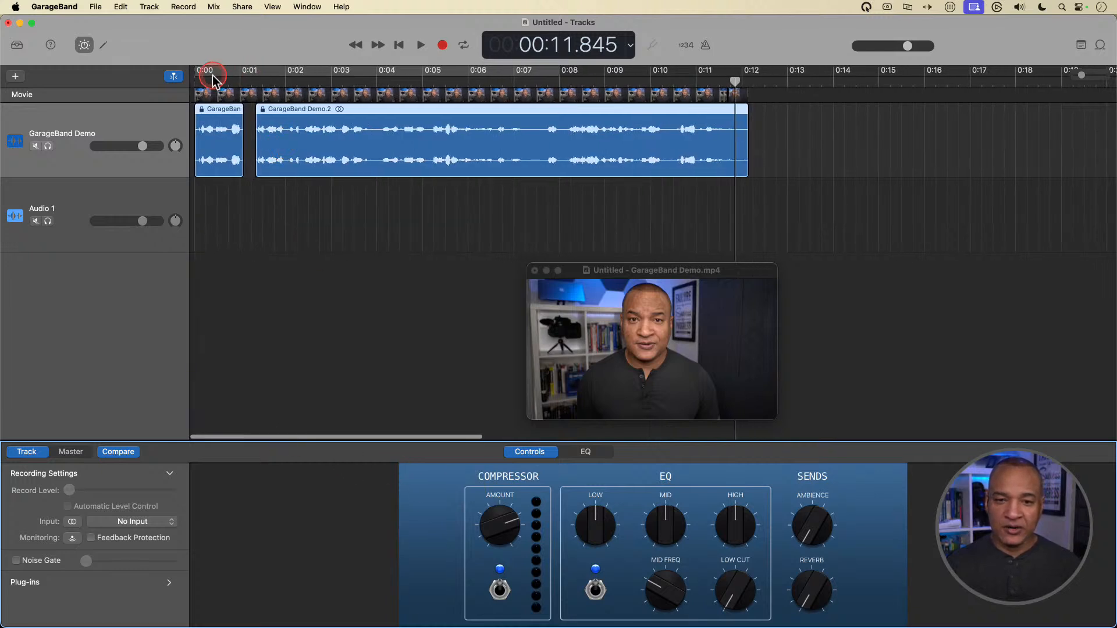
{"action": "left_click", "coordinate": [202, 85]}
{"action": "key", "text": "space"}
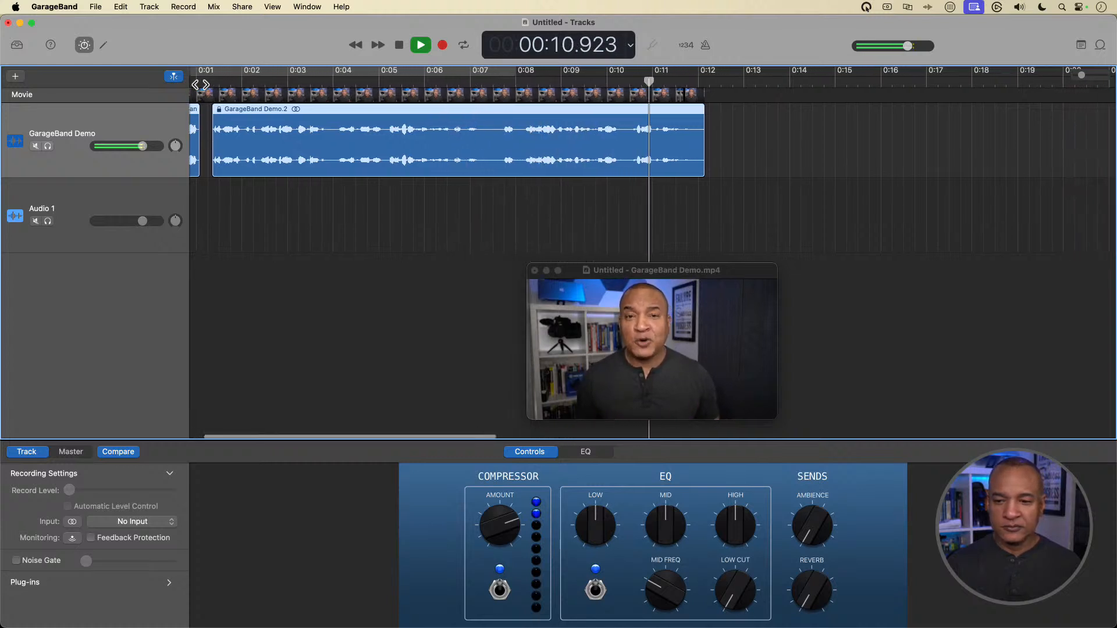
{"action": "key", "text": "space"}
Step: Play the movie from about 0.14 seconds while boosting the Low EQ to its maximum, and stop near the end
{"action": "left_click", "coordinate": [200, 85]}
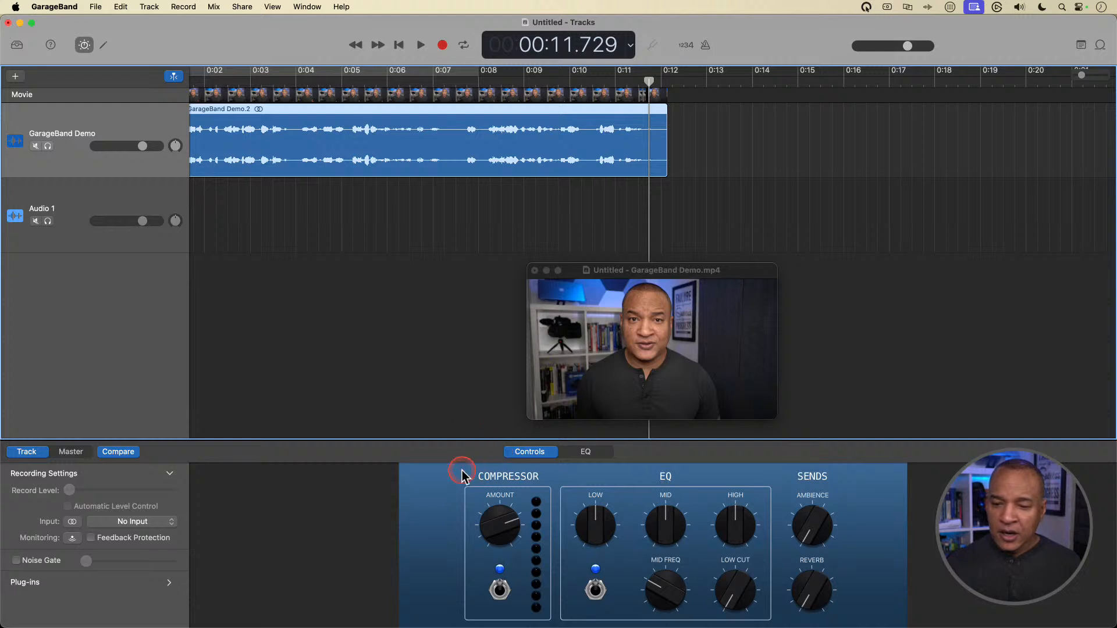
{"action": "scroll", "coordinate": [381, 102], "scroll_direction": "left", "scroll_amount": 5}
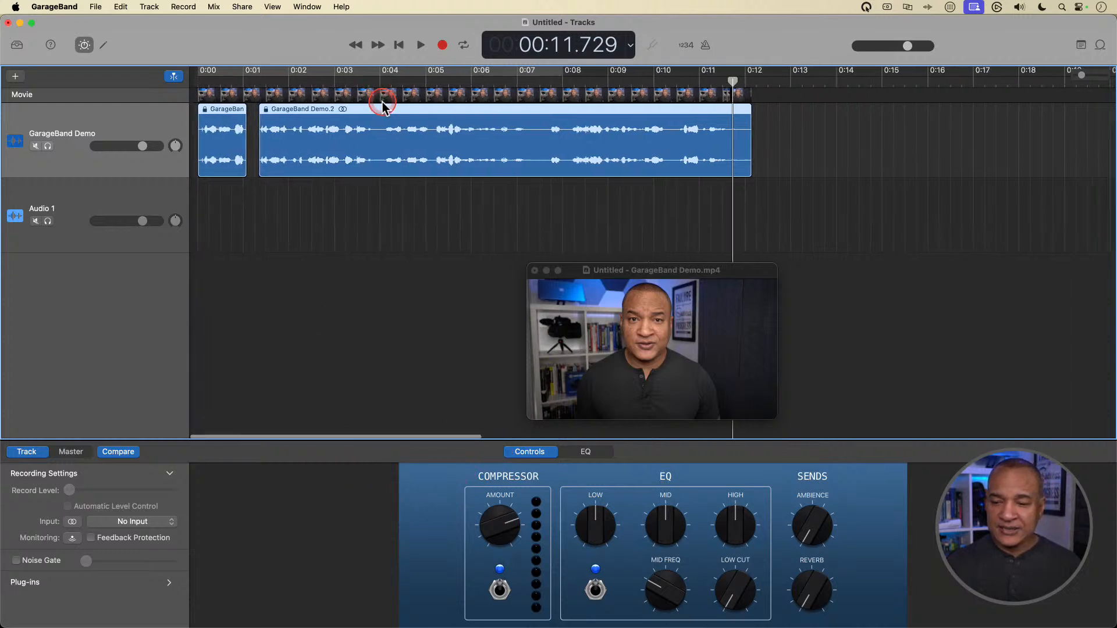
{"action": "left_click_drag", "start_coordinate": [728, 84], "coordinate": [201, 113]}
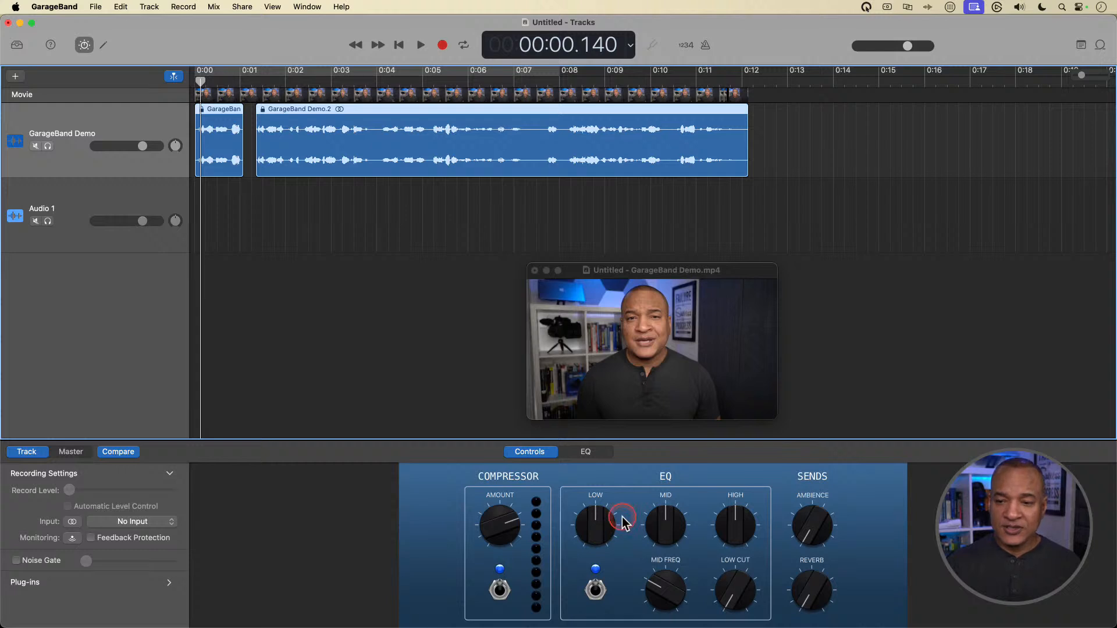
{"action": "left_click_drag", "start_coordinate": [622, 522], "coordinate": [596, 485]}
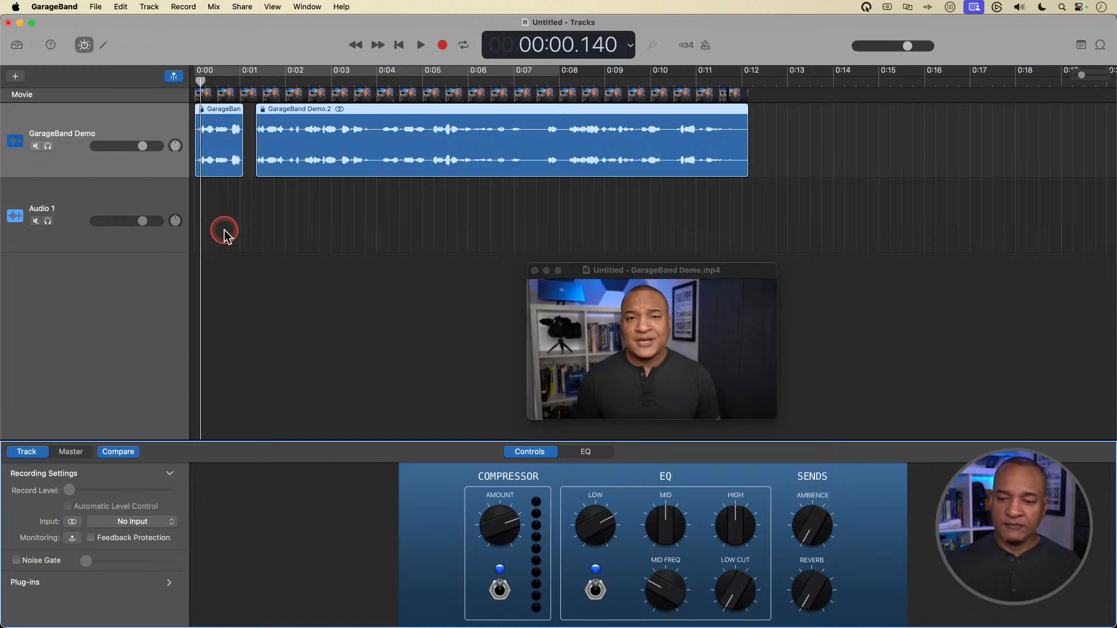
{"action": "key", "text": "space"}
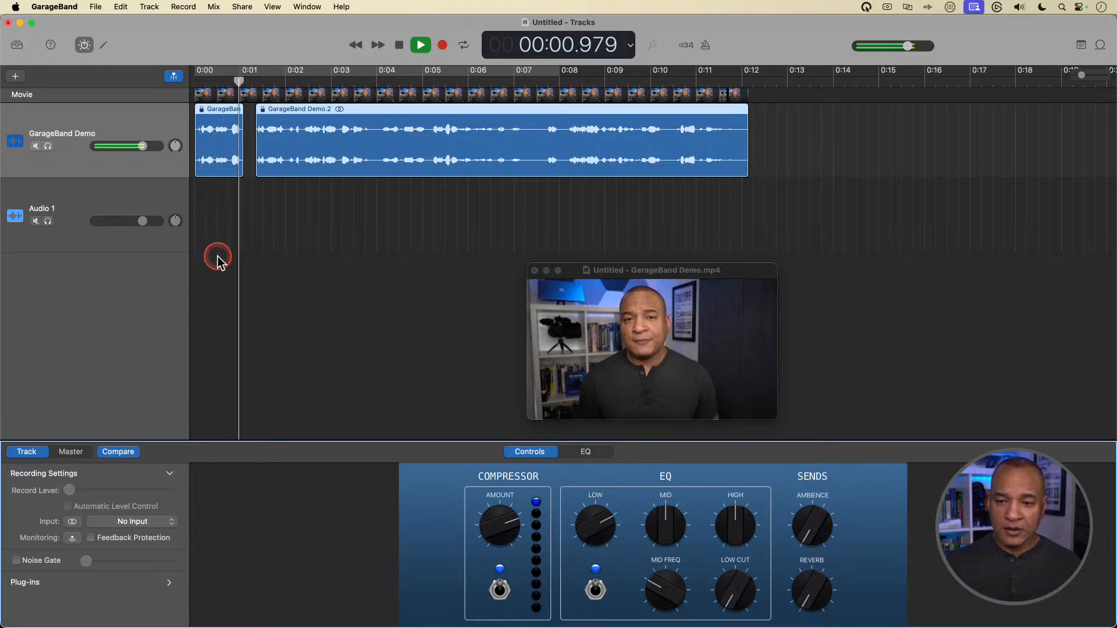
{"action": "left_click_drag", "start_coordinate": [597, 490], "coordinate": [614, 520]}
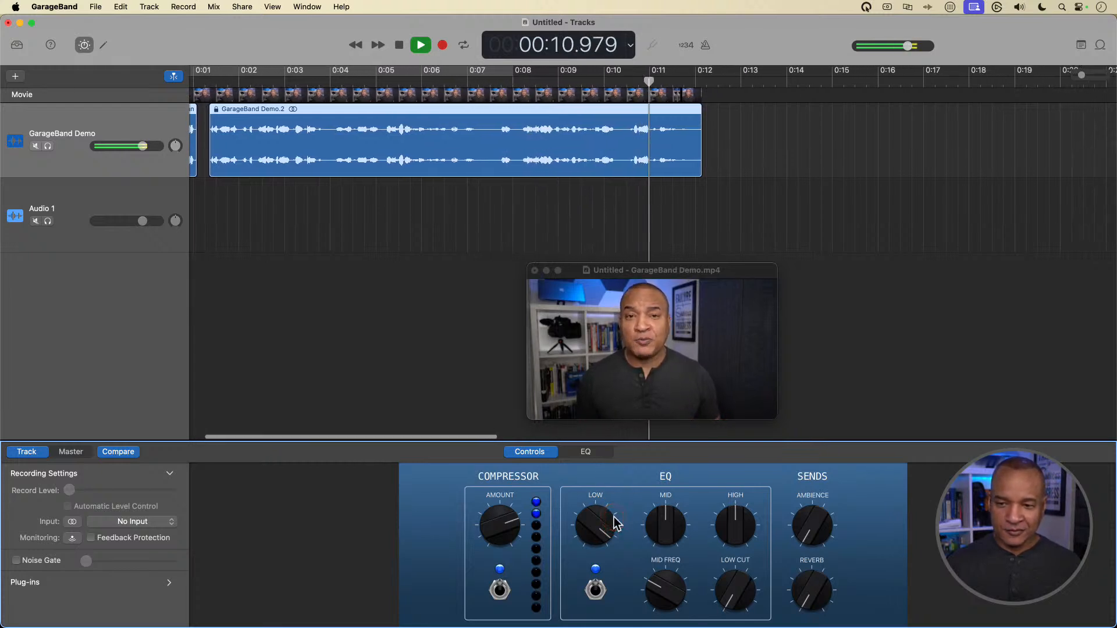
{"action": "key", "text": "space"}
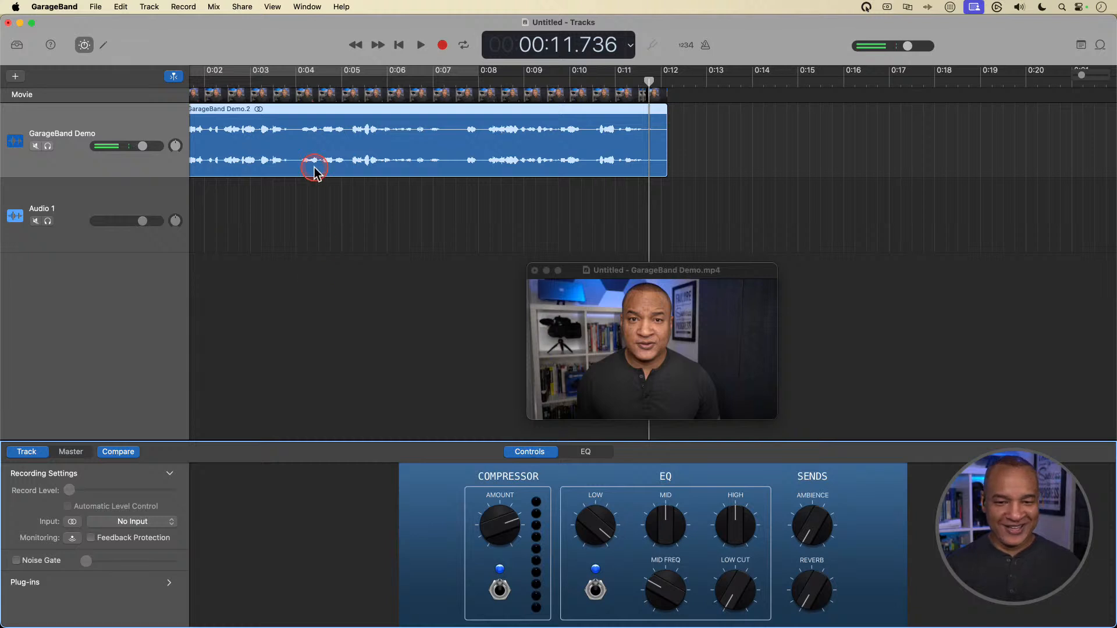
Step: Return the Low EQ to its centre position and move the playhead back to the start of the movie
{"action": "scroll", "coordinate": [314, 169], "scroll_direction": "left", "scroll_amount": 3}
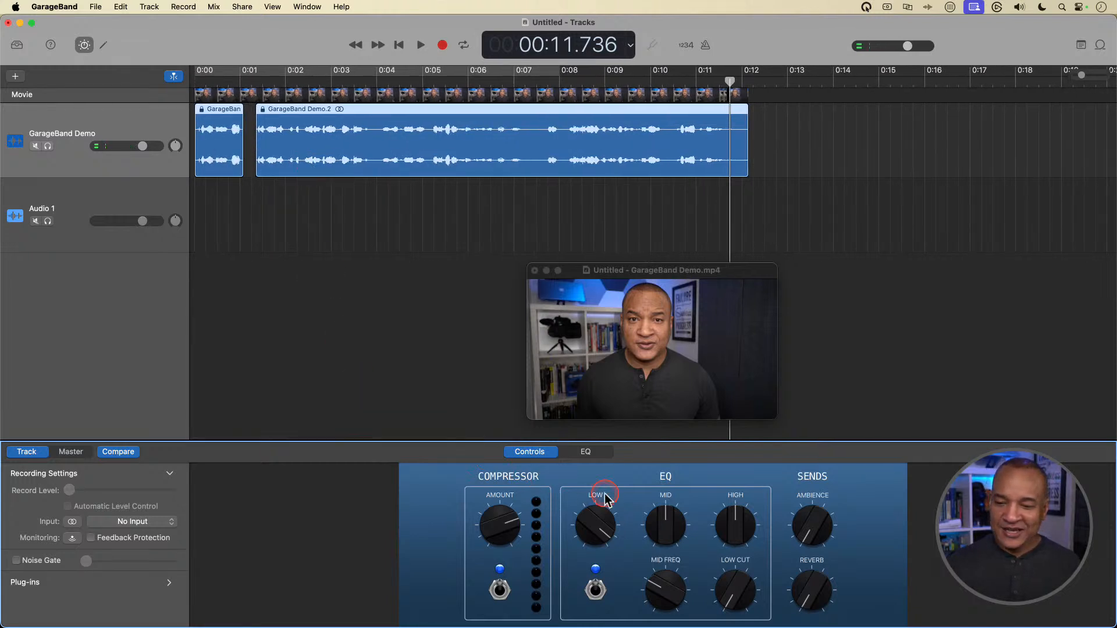
{"action": "left_click_drag", "start_coordinate": [614, 504], "coordinate": [622, 555]}
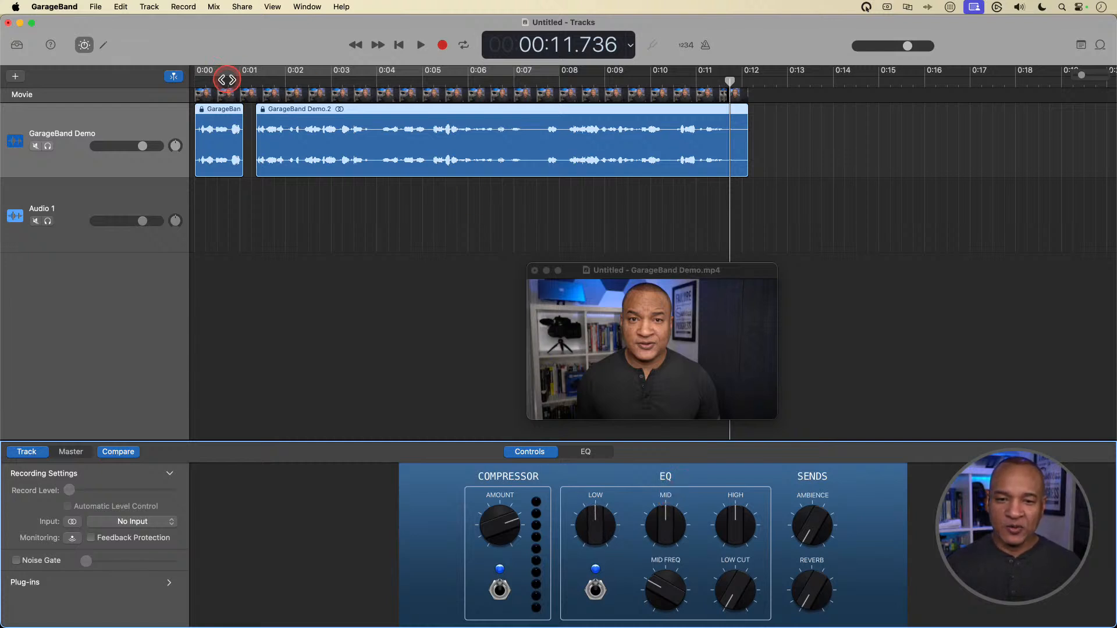
{"action": "left_click_drag", "start_coordinate": [225, 87], "coordinate": [197, 86]}
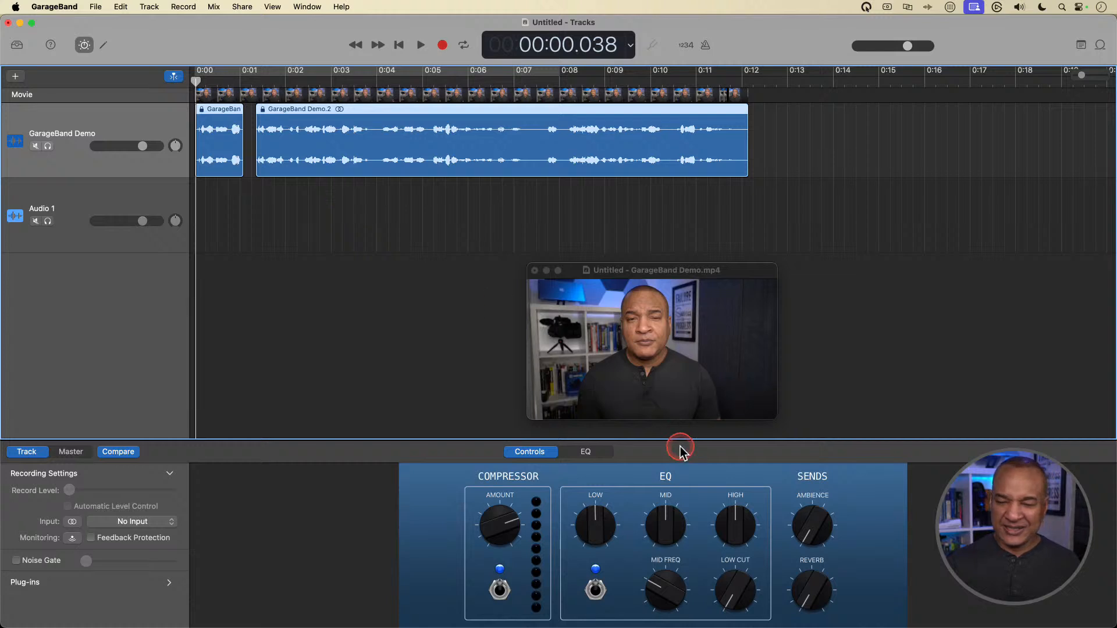
Step: Play the movie while raising the Mid EQ to about the three o'clock position, and stop near the end
{"action": "key", "text": "space"}
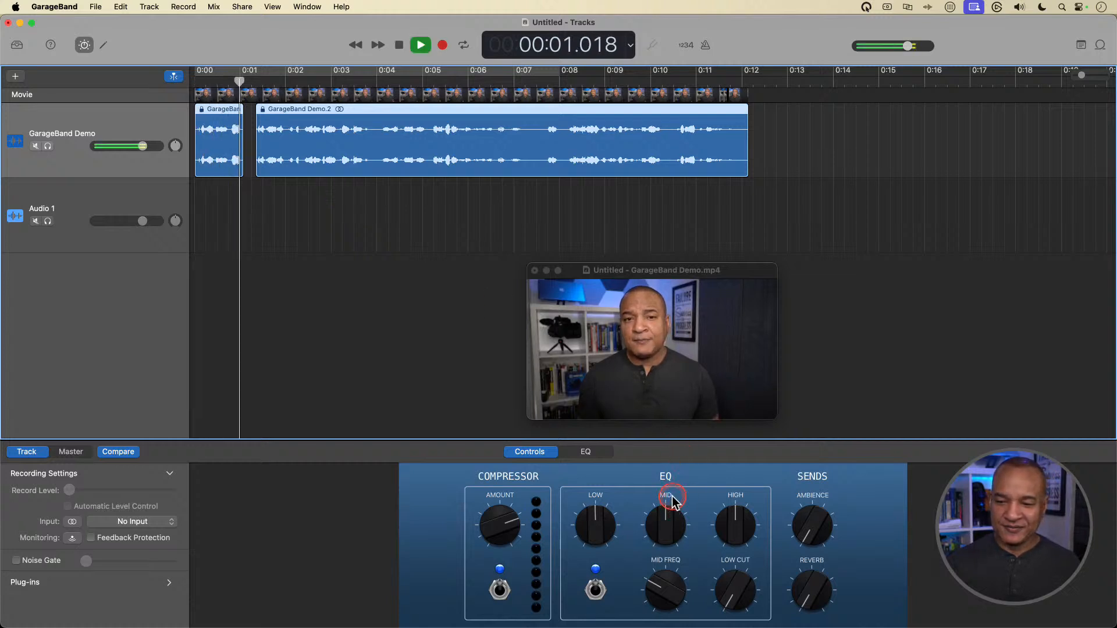
{"action": "left_click_drag", "start_coordinate": [671, 502], "coordinate": [690, 454]}
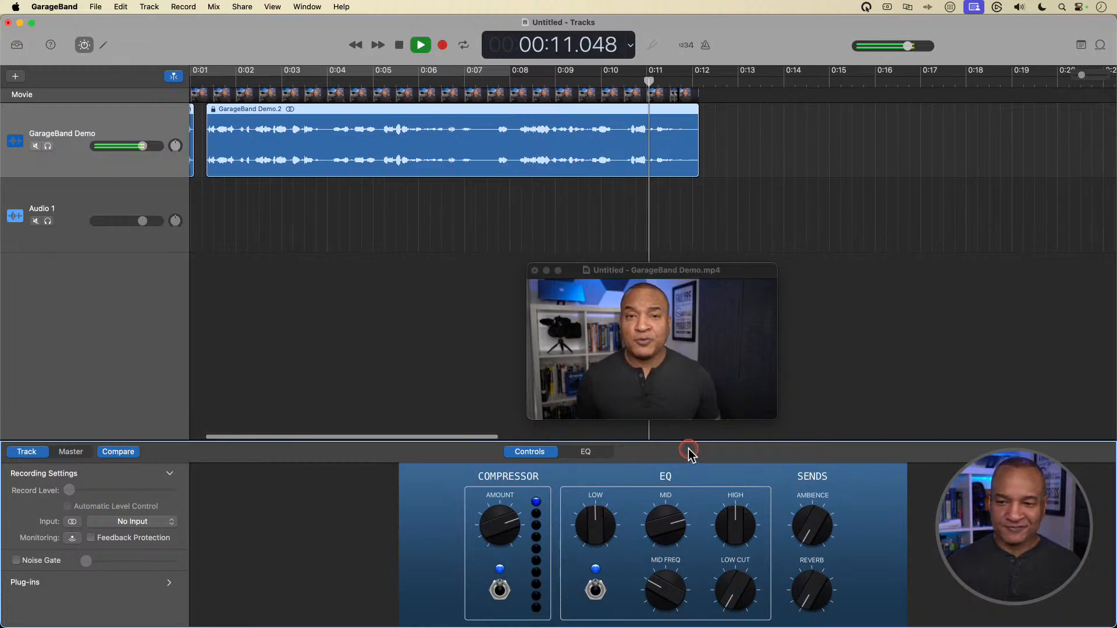
{"action": "key", "text": "space"}
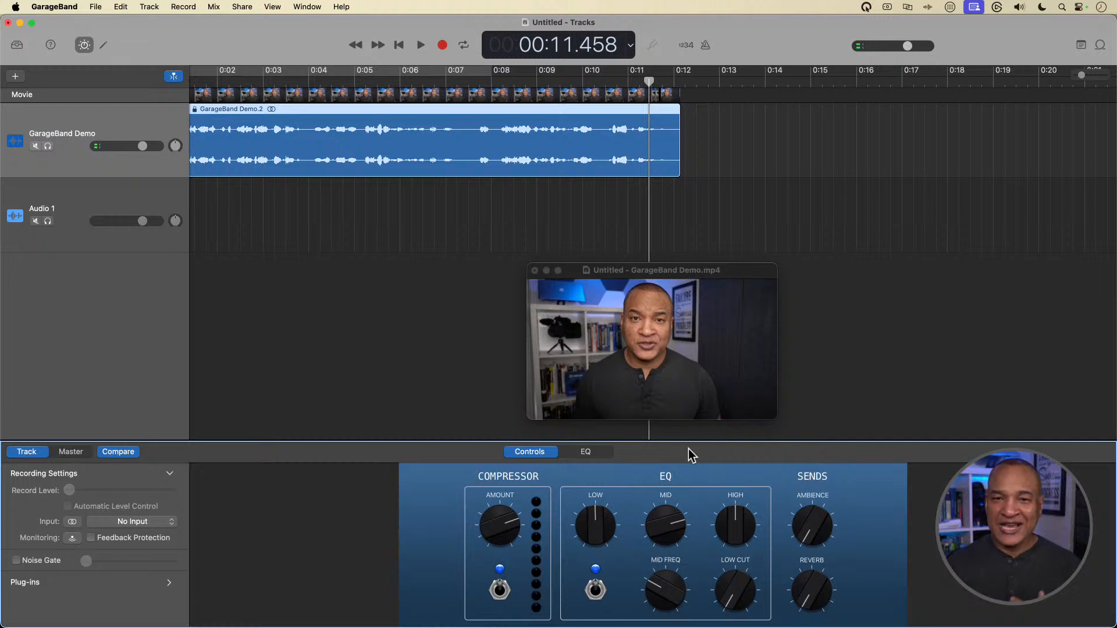
Step: Turn the Mid EQ back to about its centre position and move the playhead to 0 seconds
{"action": "left_click", "coordinate": [679, 485]}
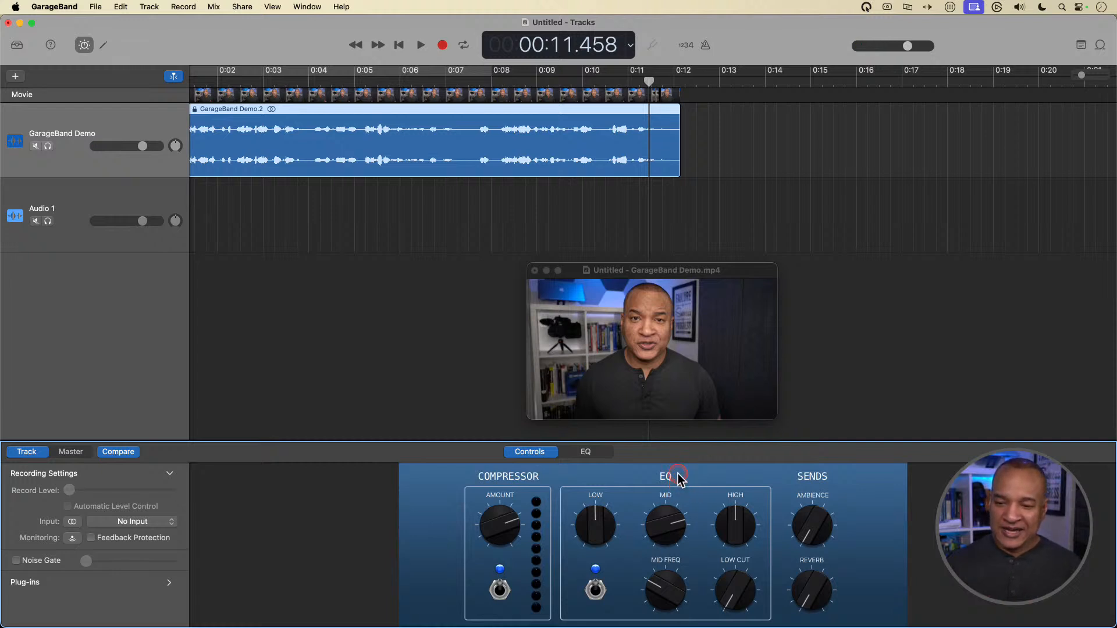
{"action": "left_click_drag", "start_coordinate": [692, 487], "coordinate": [695, 564]}
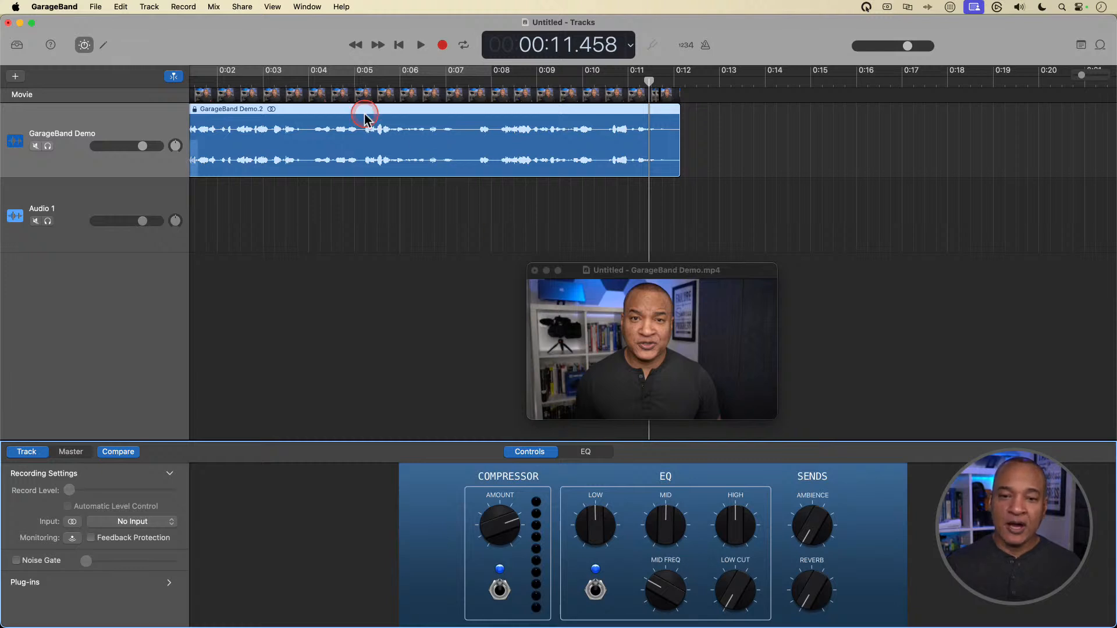
{"action": "scroll", "coordinate": [366, 107], "scroll_direction": "left", "scroll_amount": 5}
{"action": "left_click_drag", "start_coordinate": [210, 83], "coordinate": [194, 85]}
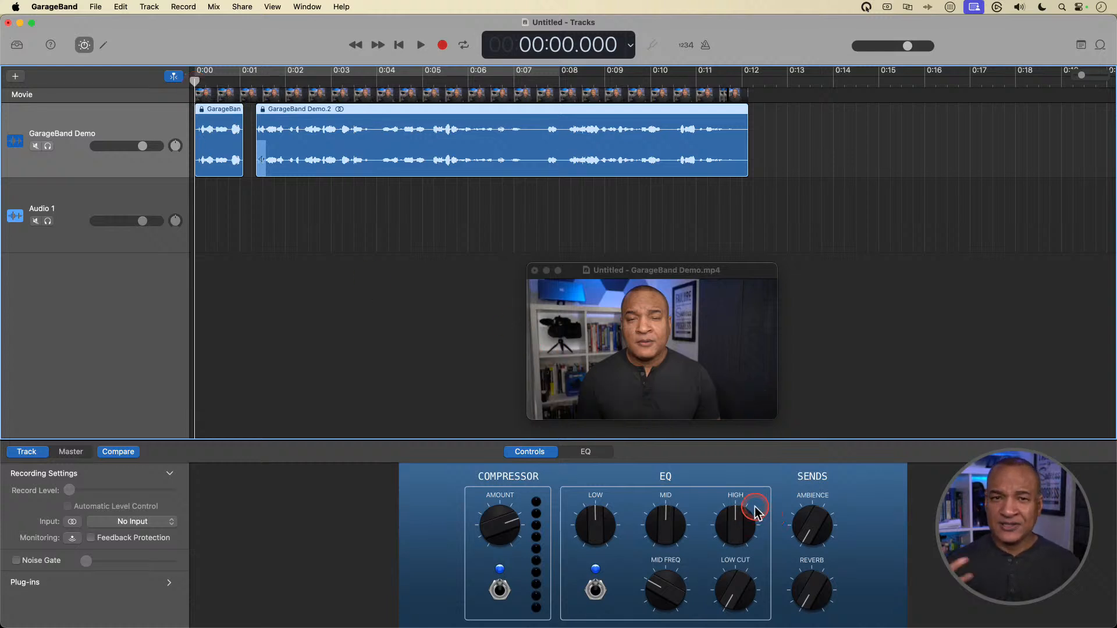
Step: Play the movie while raising the High EQ to about the three o'clock position, and stop near the end
{"action": "key", "text": "space"}
{"action": "left_click_drag", "start_coordinate": [751, 507], "coordinate": [746, 465]}
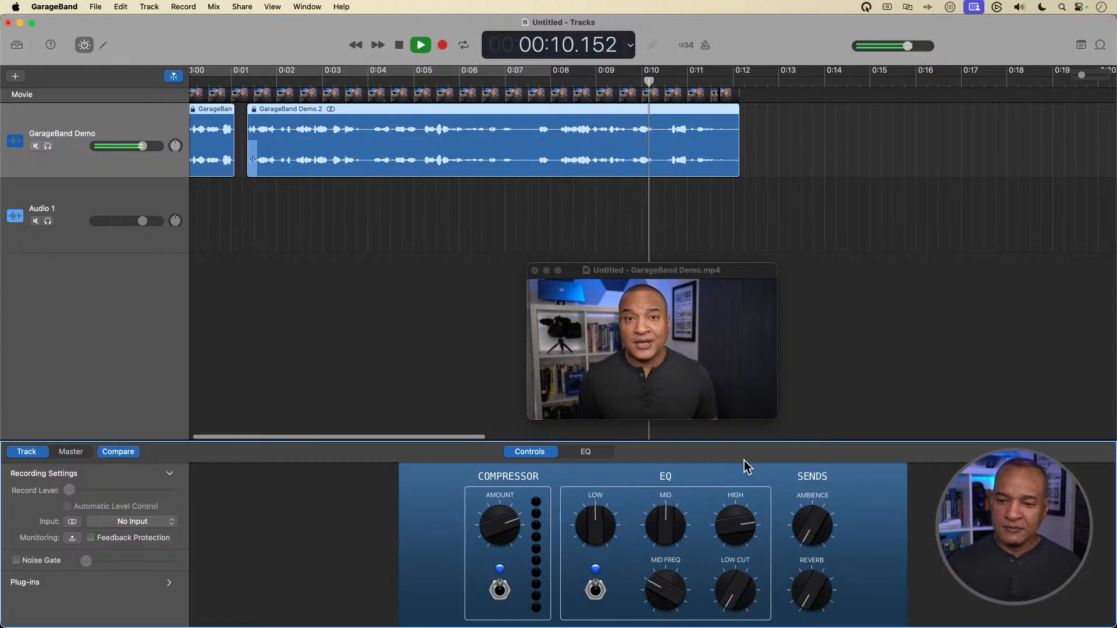
{"action": "left_click", "coordinate": [745, 461]}
{"action": "key", "text": "space"}
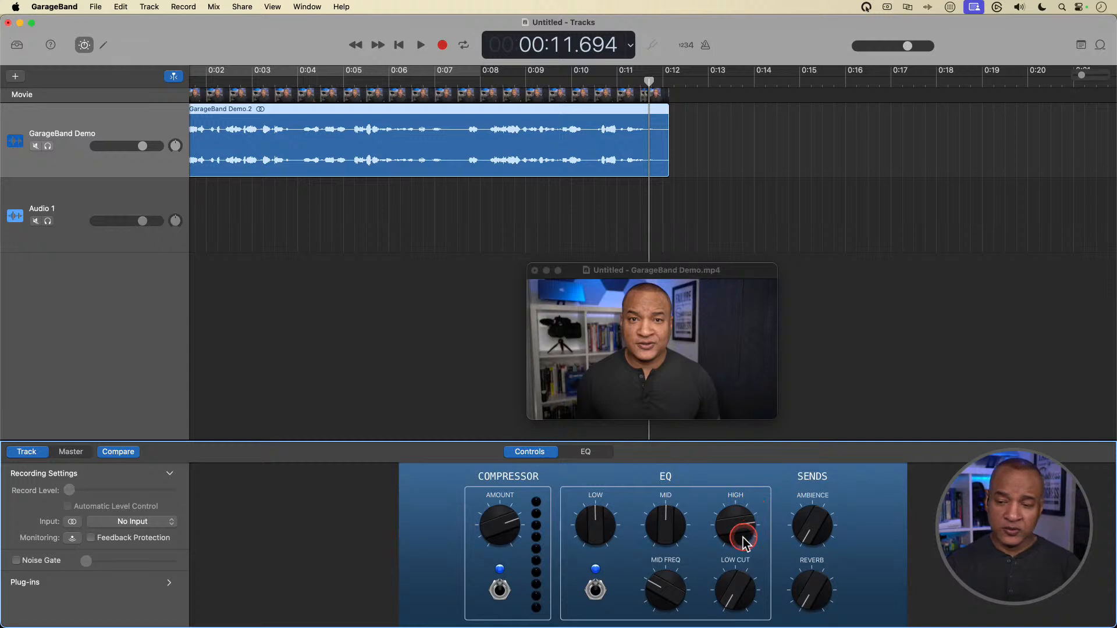
Step: Return the High EQ to its centre position and move the playhead to about 0.34 seconds
{"action": "left_click_drag", "start_coordinate": [750, 492], "coordinate": [765, 537]}
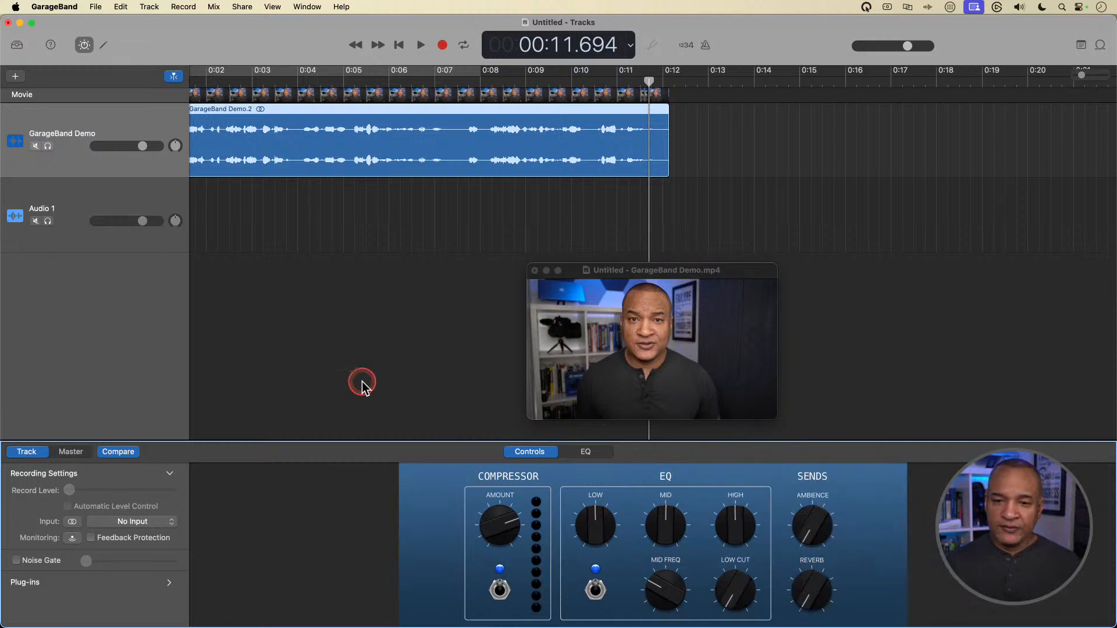
{"action": "scroll", "coordinate": [304, 169], "scroll_direction": "left", "scroll_amount": 3}
{"action": "left_click", "coordinate": [210, 81]}
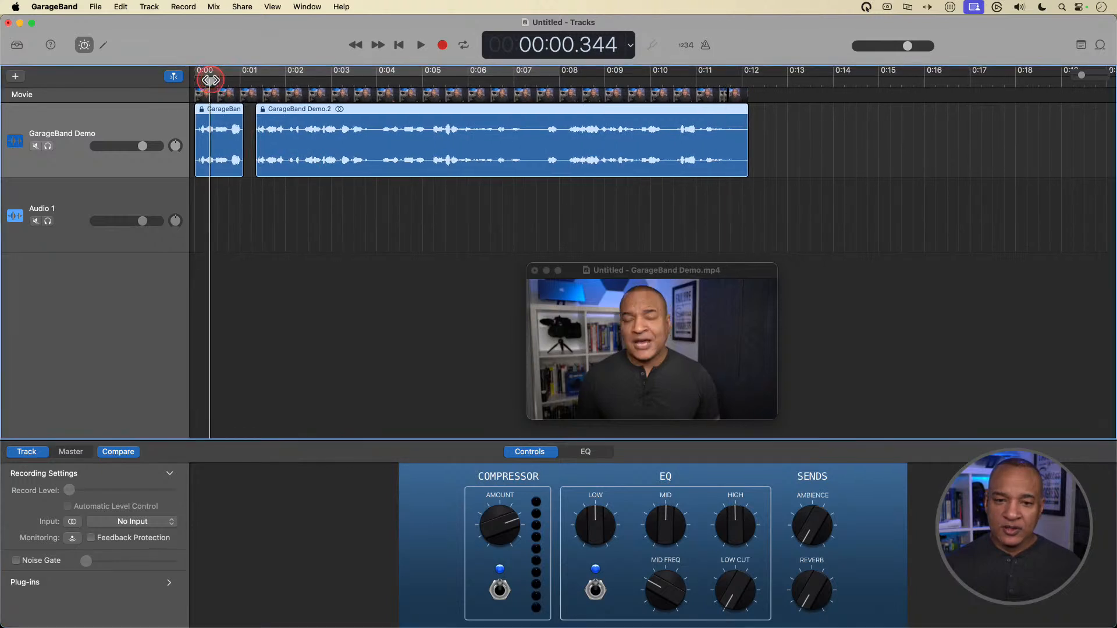
Step: Play the movie while raising the Reverb send to about eleven o'clock, return it to its minimum, and stop near the end
{"action": "key", "text": "space"}
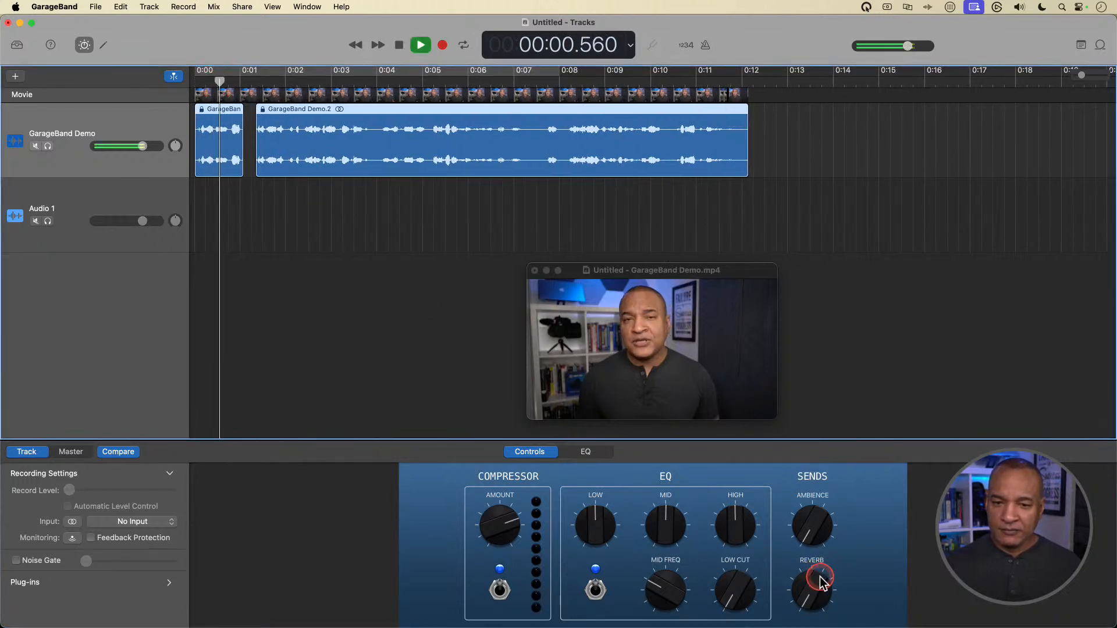
{"action": "left_click_drag", "start_coordinate": [804, 564], "coordinate": [829, 519]}
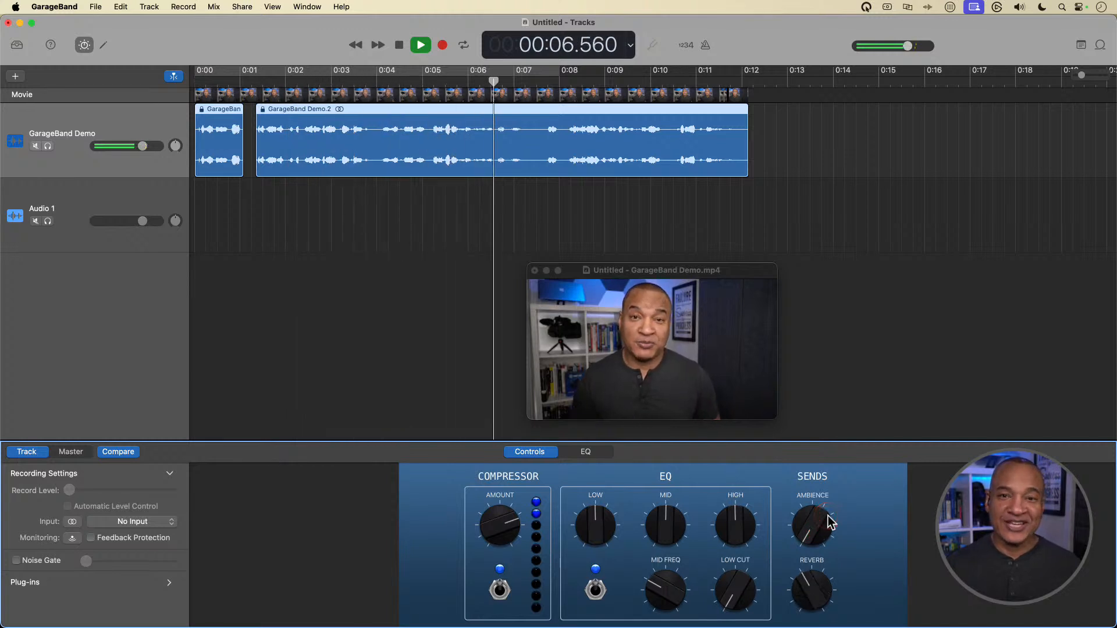
{"action": "left_click_drag", "start_coordinate": [807, 570], "coordinate": [820, 624]}
{"action": "key", "text": "space"}
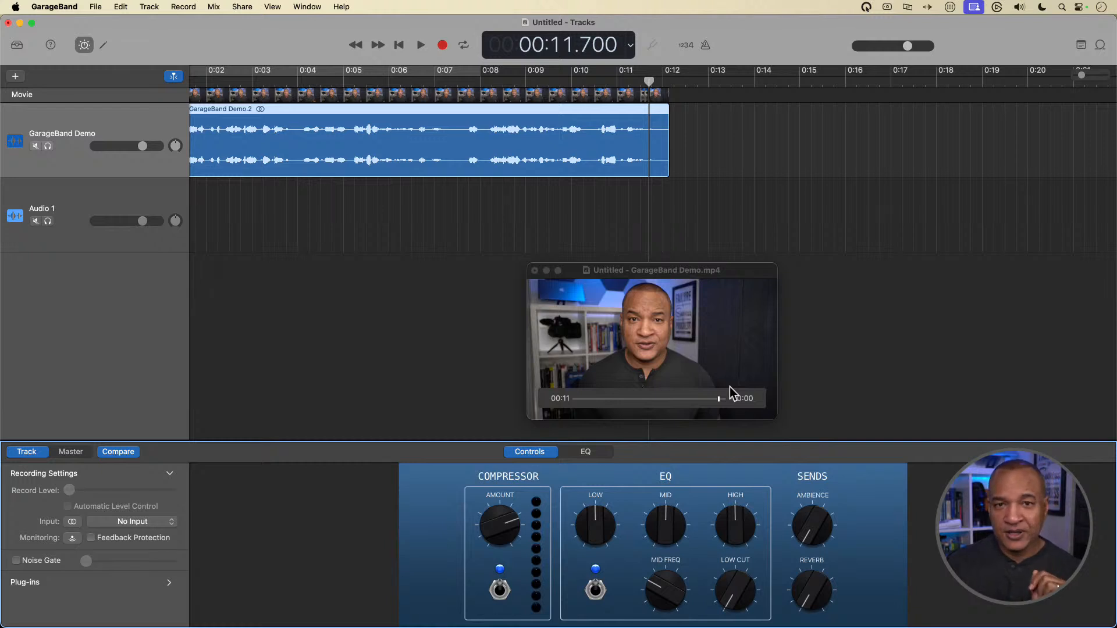
{"action": "left_click_drag", "start_coordinate": [841, 544], "coordinate": [838, 543]}
{"action": "left_click_drag", "start_coordinate": [387, 525], "coordinate": [371, 524]}
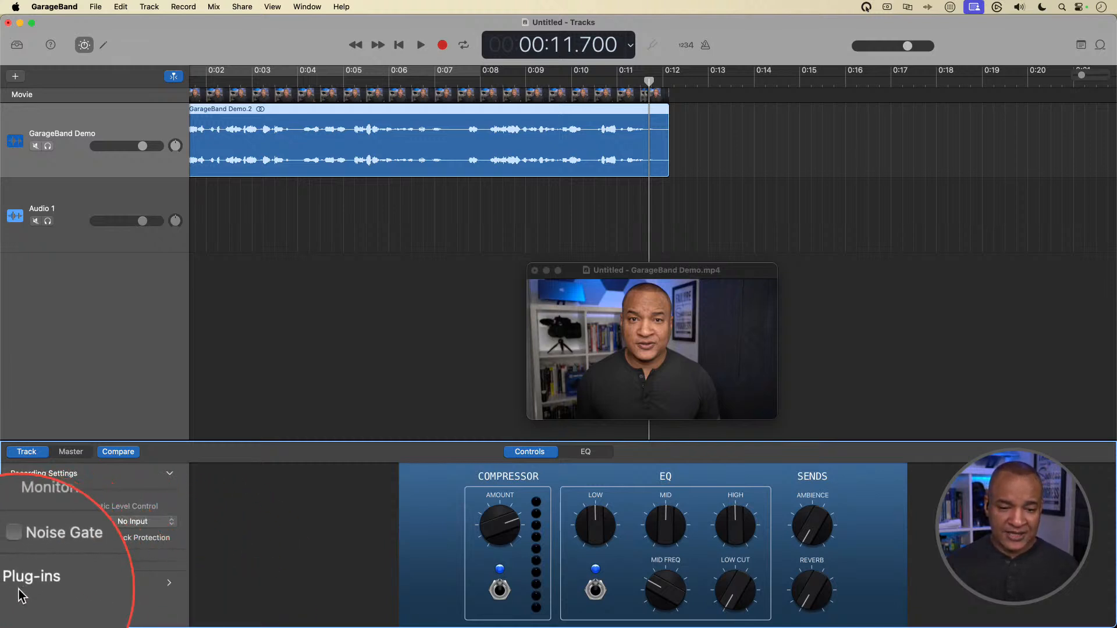
Step: Expand the GarageBand Demo track's plug-ins section to show its Compressor and Channel EQ entries
{"action": "left_click", "coordinate": [171, 583]}
{"action": "scroll", "coordinate": [172, 562], "scroll_direction": "down", "scroll_amount": 3}
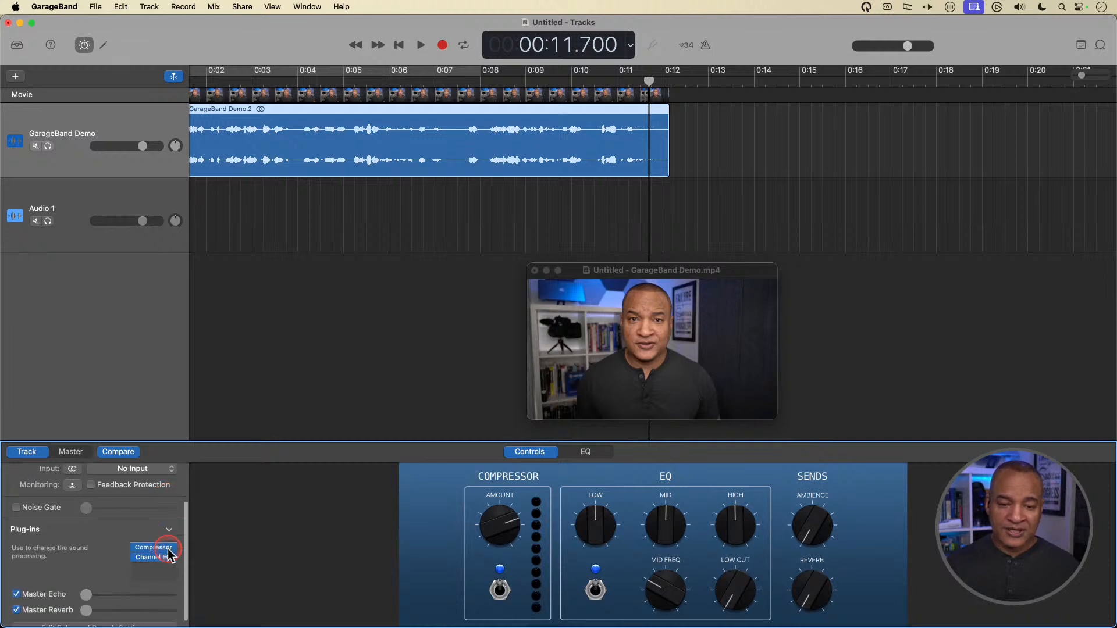
{"action": "scroll", "coordinate": [168, 550], "scroll_direction": "up", "scroll_amount": 2}
{"action": "scroll", "coordinate": [168, 550], "scroll_direction": "down", "scroll_amount": 1}
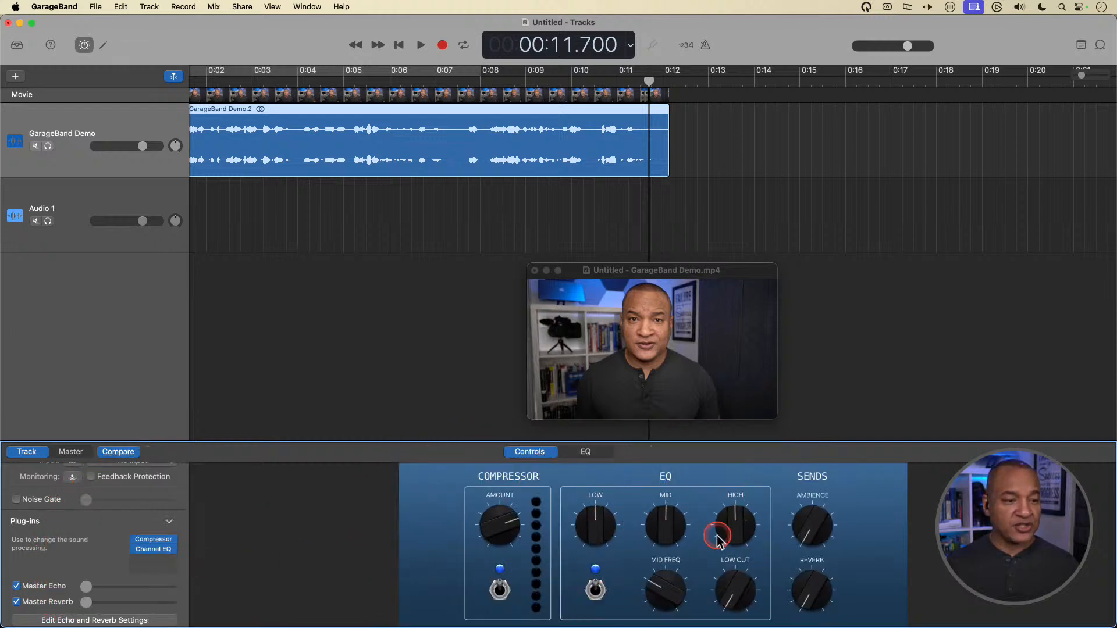
Step: Open the Compressor plug-in's settings and place the window below the tracks, beside the movie preview
{"action": "mouse_move", "coordinate": [162, 539]}
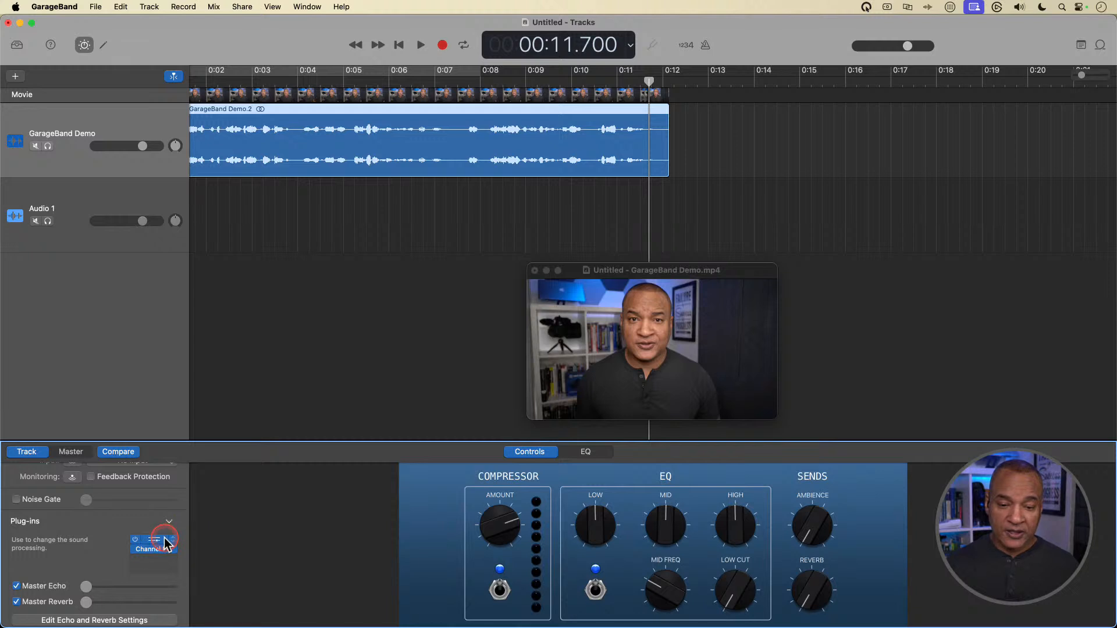
{"action": "left_click", "coordinate": [135, 540]}
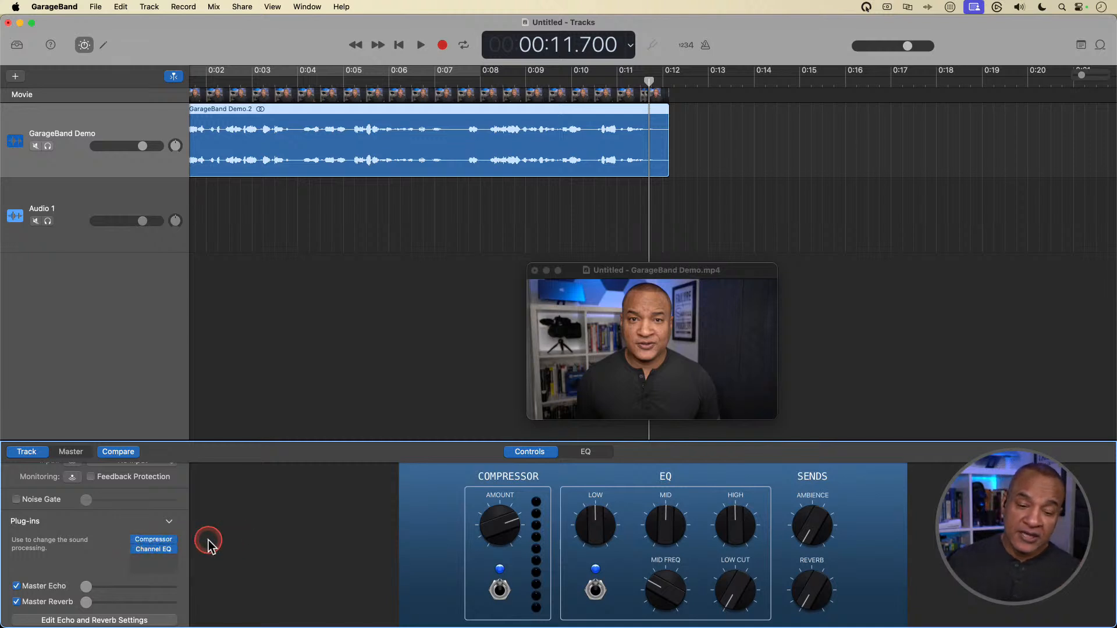
{"action": "mouse_move", "coordinate": [166, 542]}
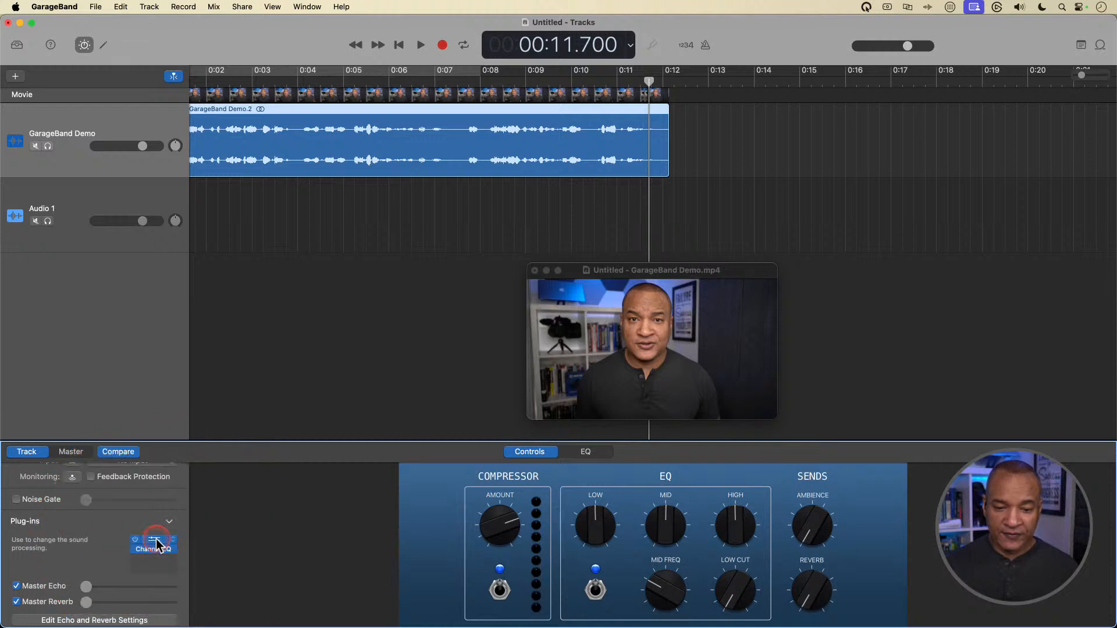
{"action": "left_click", "coordinate": [164, 540]}
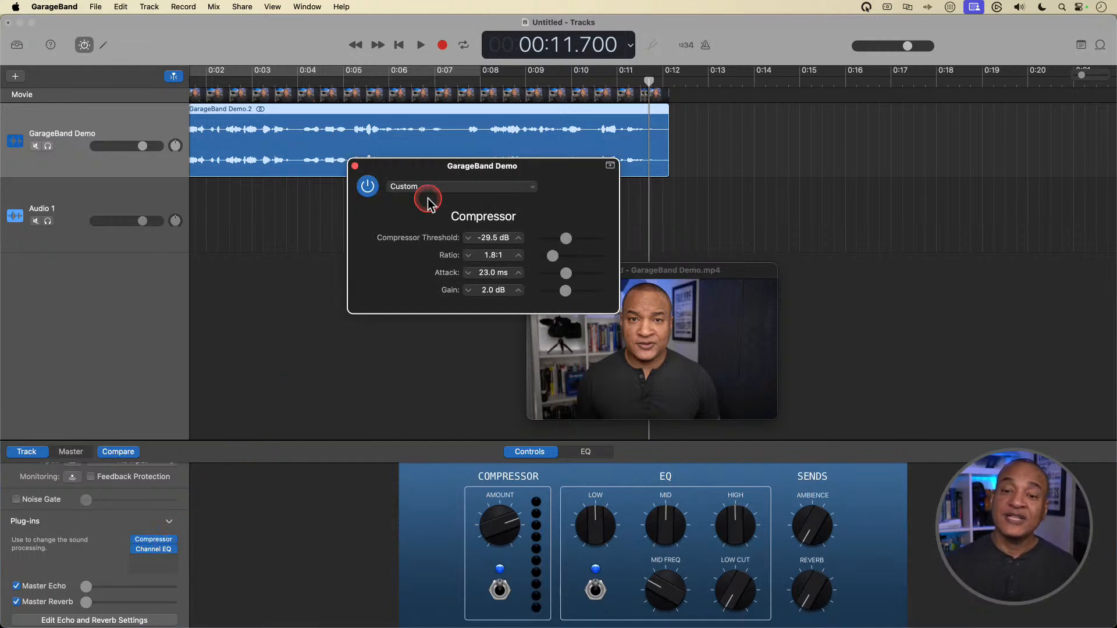
{"action": "left_click_drag", "start_coordinate": [423, 170], "coordinate": [293, 247]}
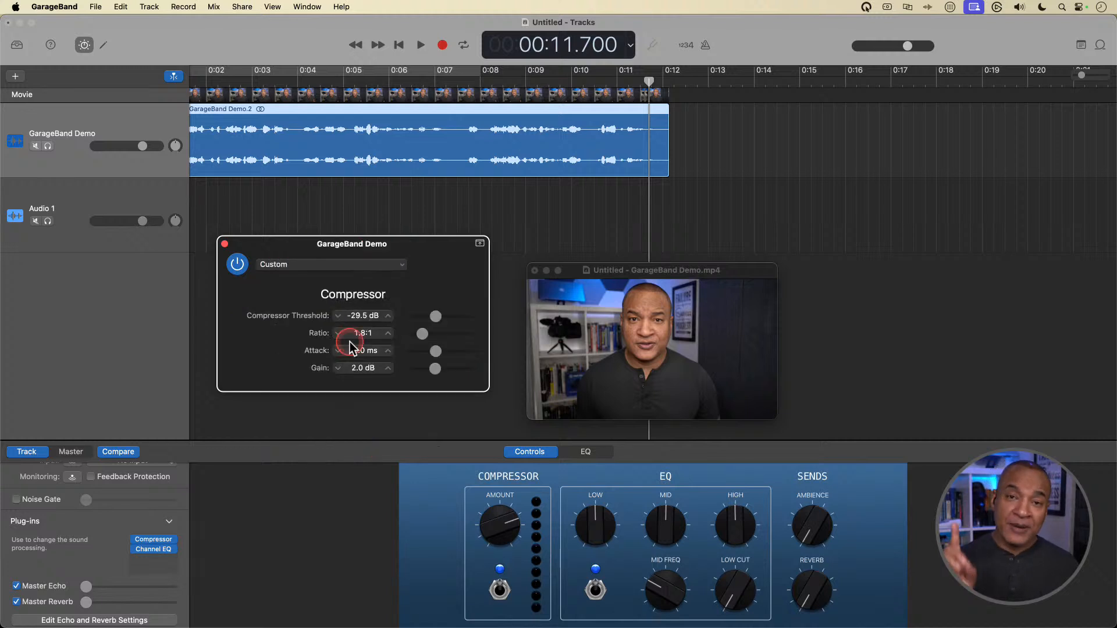
Step: Load the Narration Vocal preset from the Voice category in the Compressor plug-in
{"action": "left_click", "coordinate": [401, 265]}
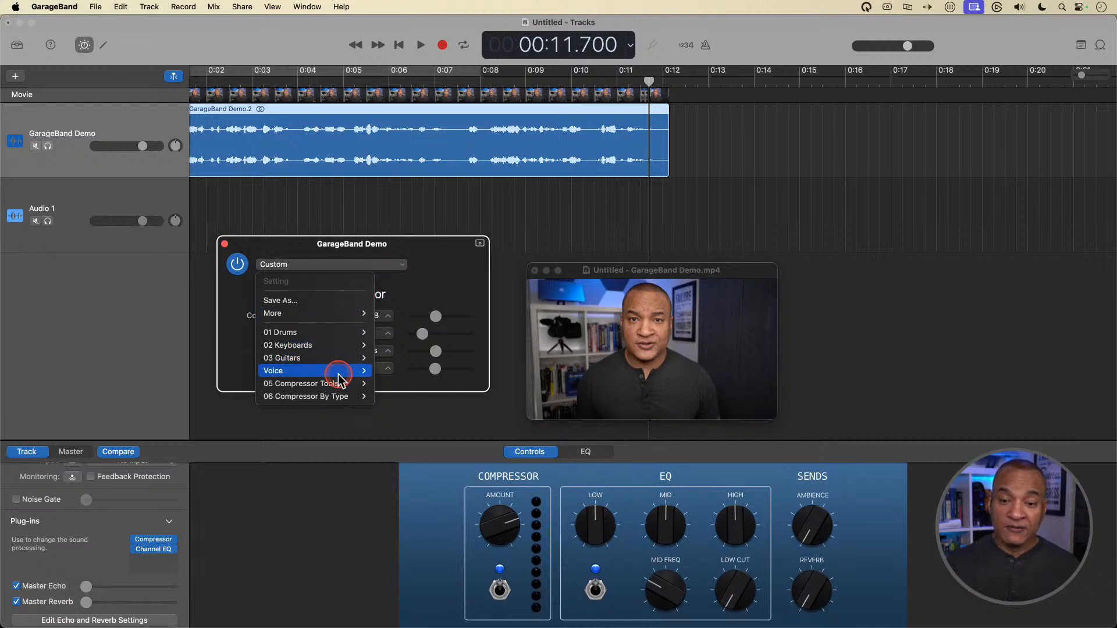
{"action": "mouse_move", "coordinate": [338, 373]}
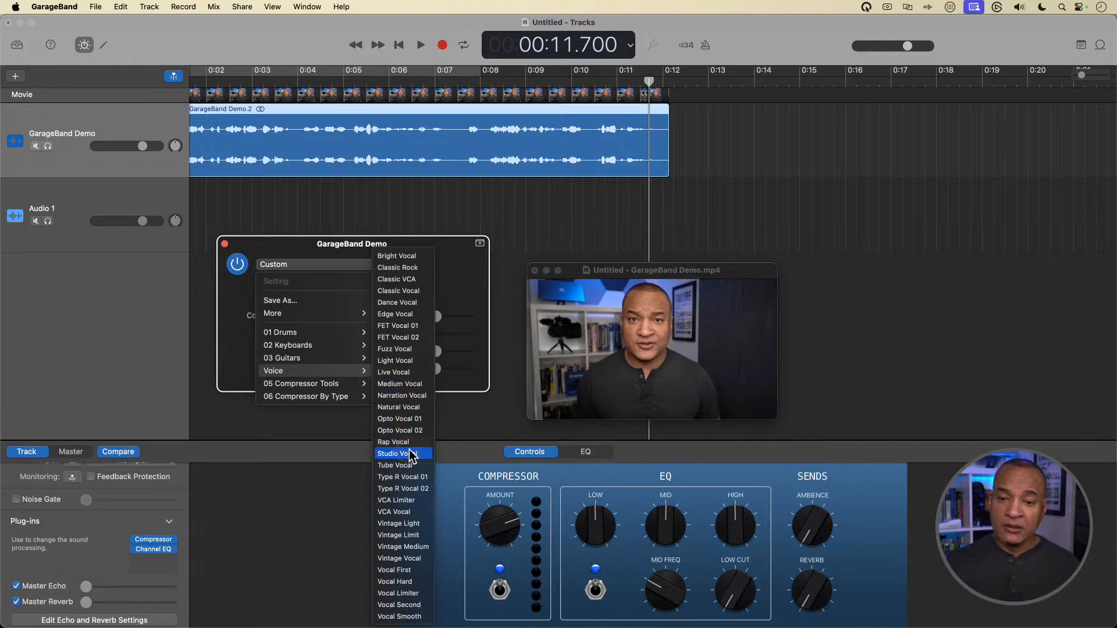
{"action": "left_click", "coordinate": [400, 397]}
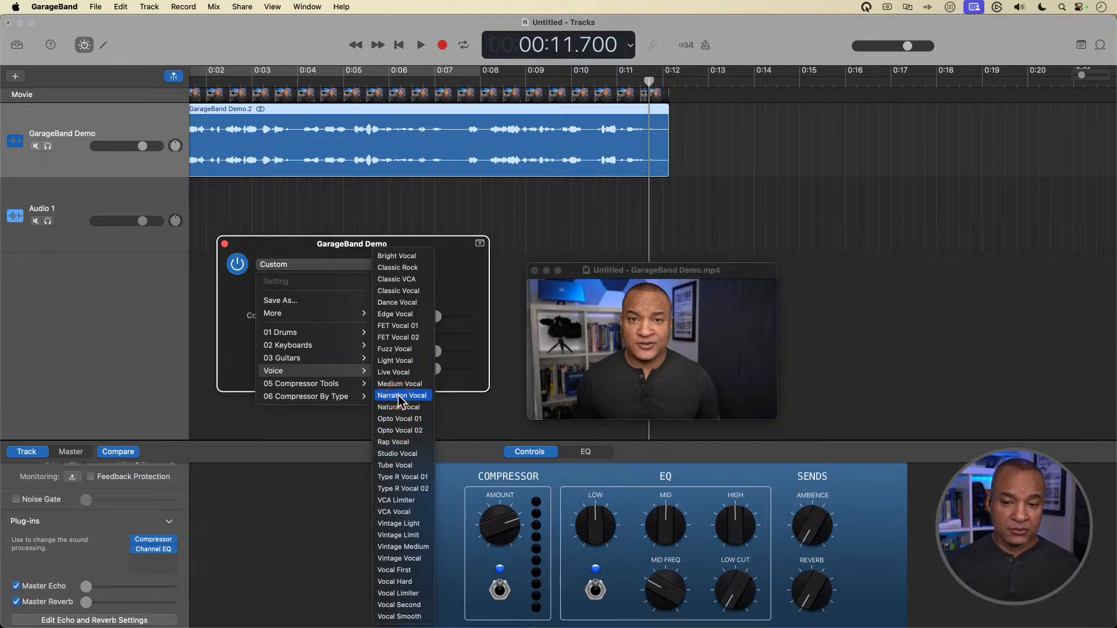
{"action": "left_click", "coordinate": [400, 397]}
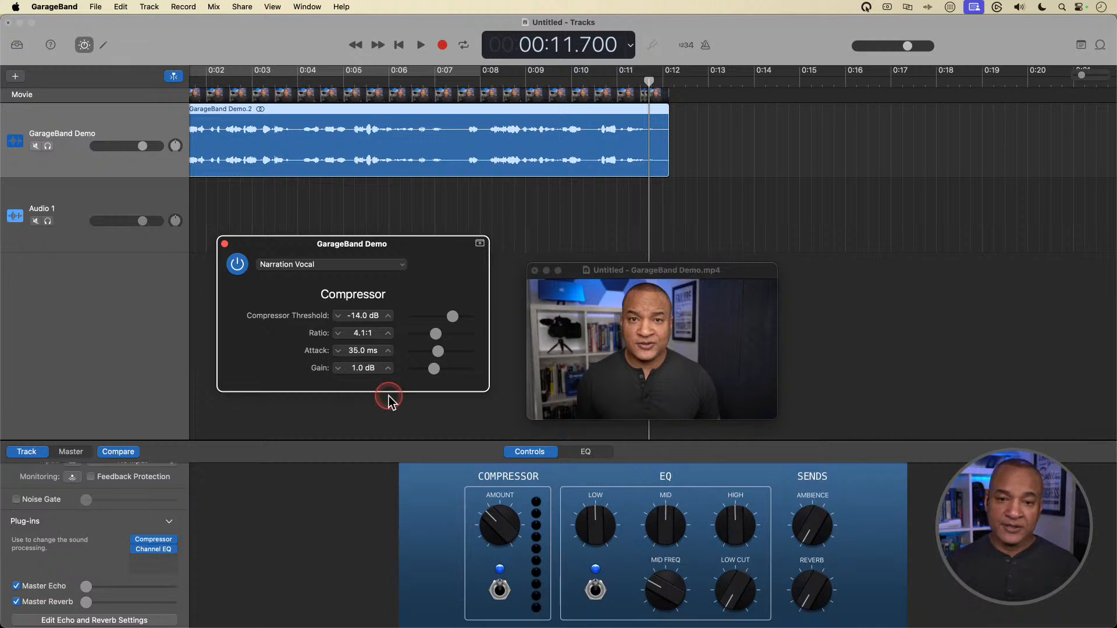
Step: Play the movie from near its start to hear the Narration Vocal preset, and stop at about 4.8 seconds
{"action": "scroll", "coordinate": [377, 149], "scroll_direction": "left", "scroll_amount": 5}
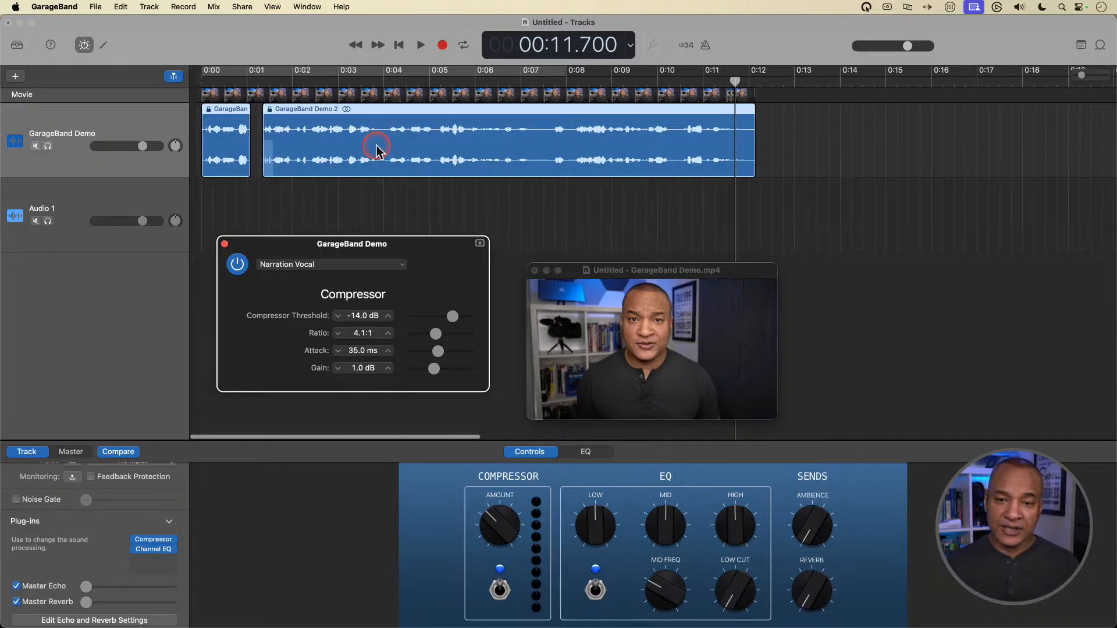
{"action": "left_click", "coordinate": [205, 82]}
{"action": "key", "text": "space"}
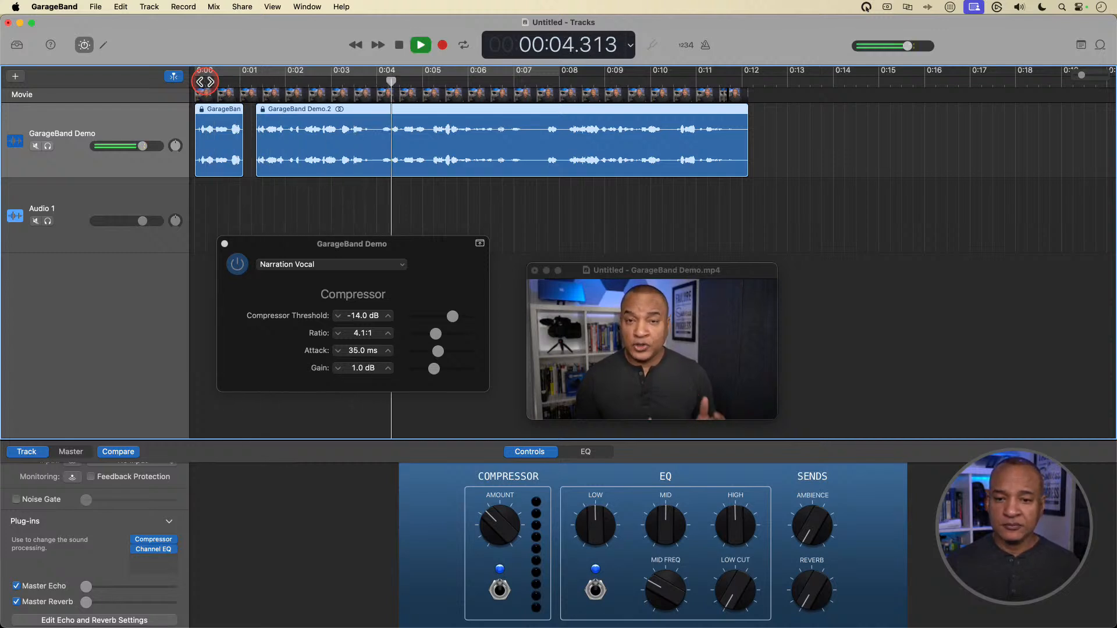
{"action": "key", "text": "space"}
Step: Switch the Compressor plug-in off and on twice, leaving it enabled
{"action": "left_click", "coordinate": [237, 269]}
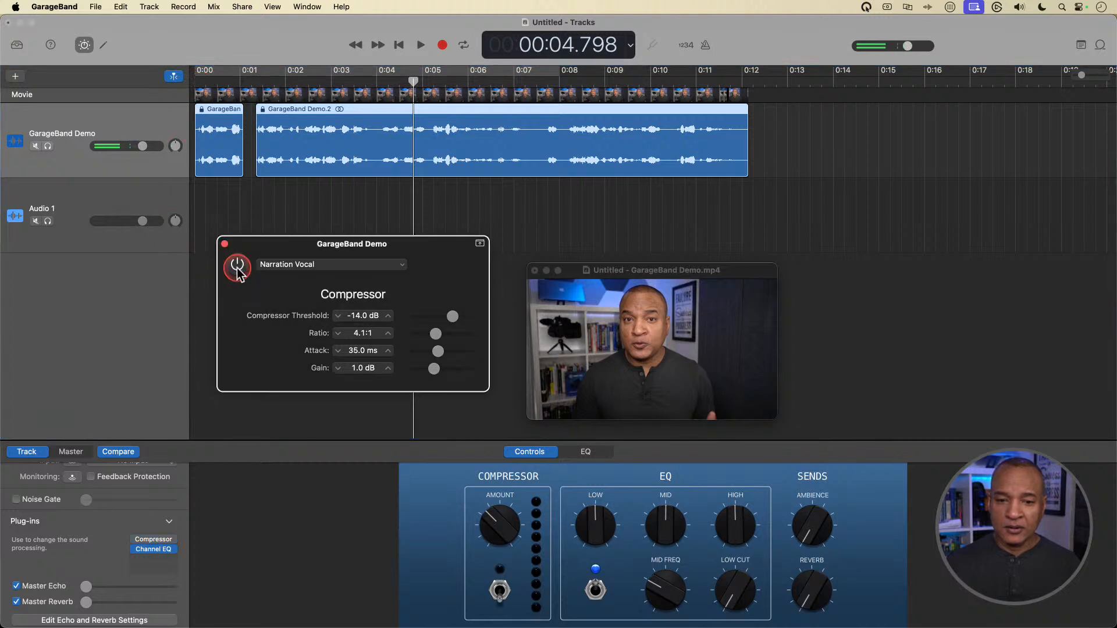
{"action": "left_click", "coordinate": [237, 268]}
{"action": "left_click", "coordinate": [237, 268]}
{"action": "left_click", "coordinate": [238, 268]}
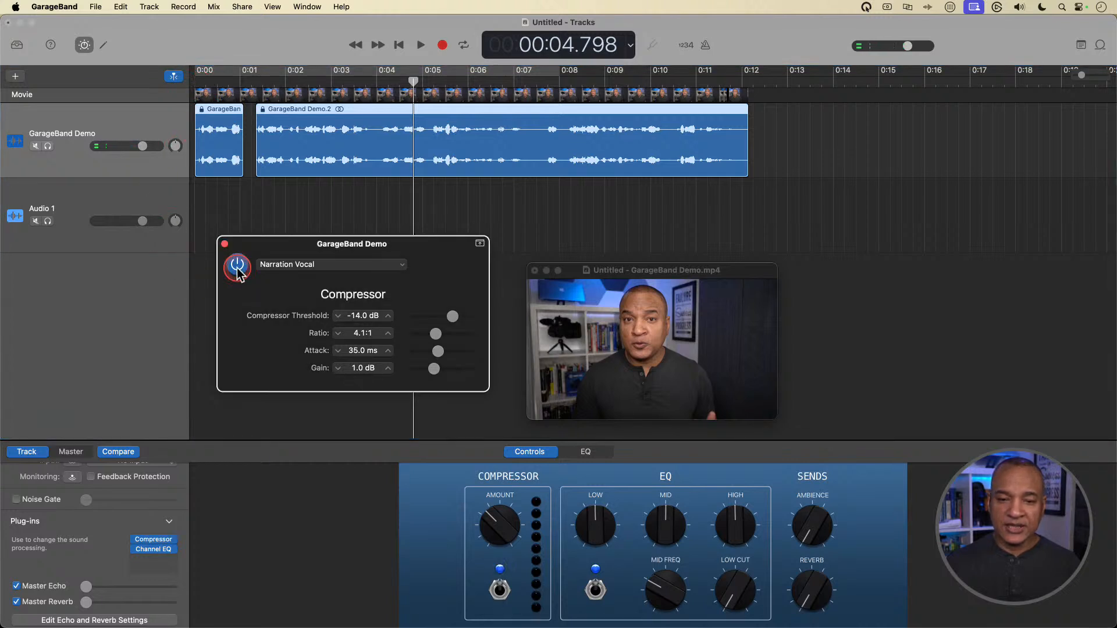
Step: Replay the compressed audio from about 0.4 seconds and stop near the end of the movie
{"action": "left_click", "coordinate": [213, 79]}
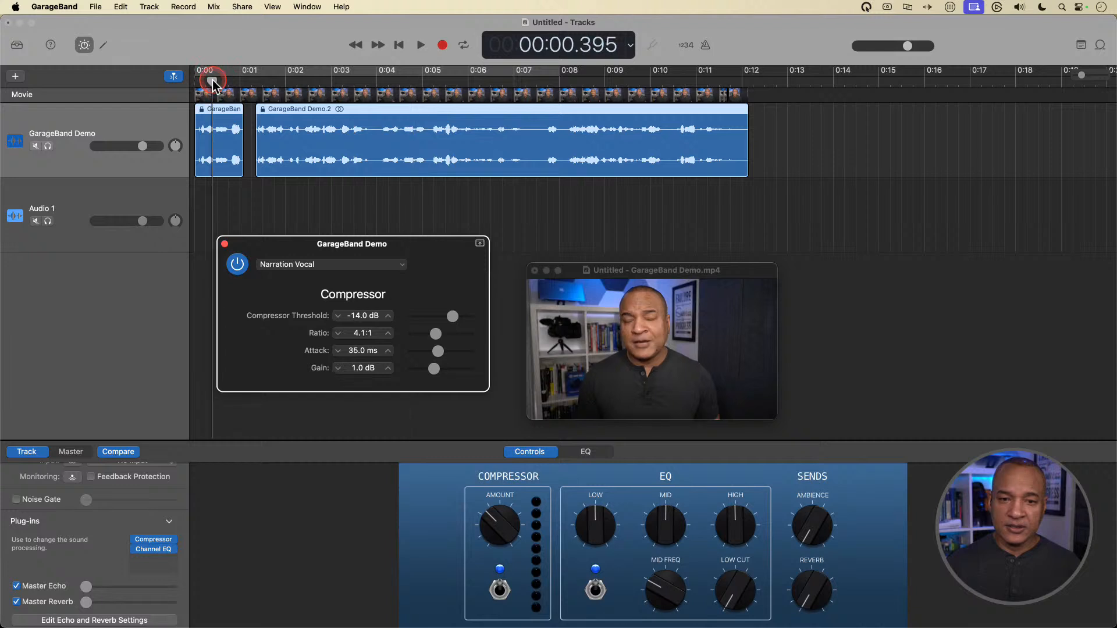
{"action": "key", "text": "space"}
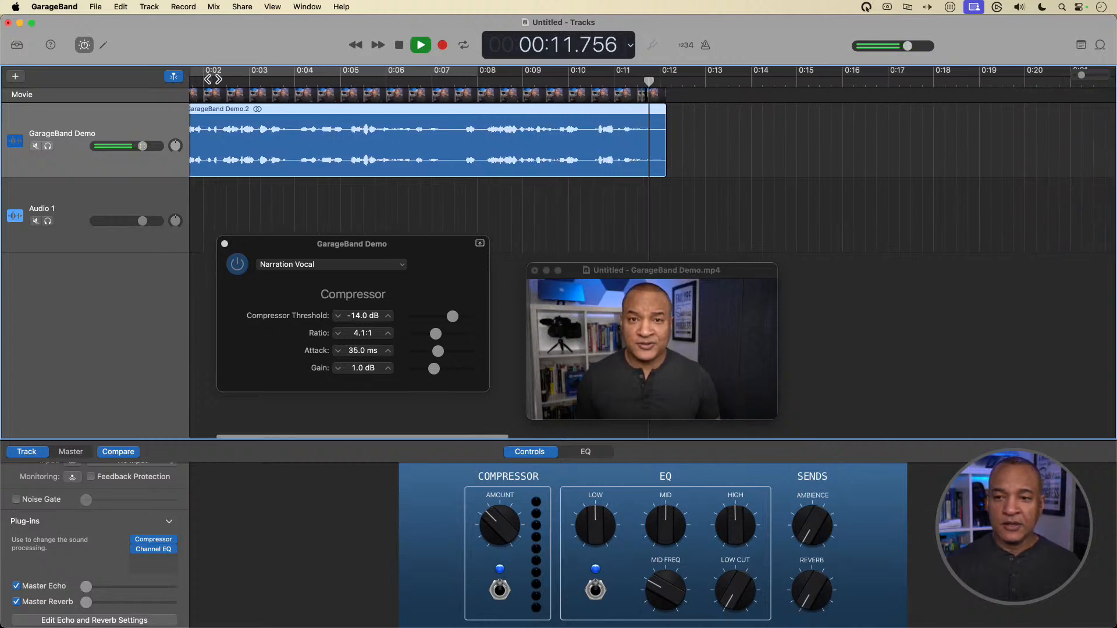
{"action": "left_click", "coordinate": [213, 78]}
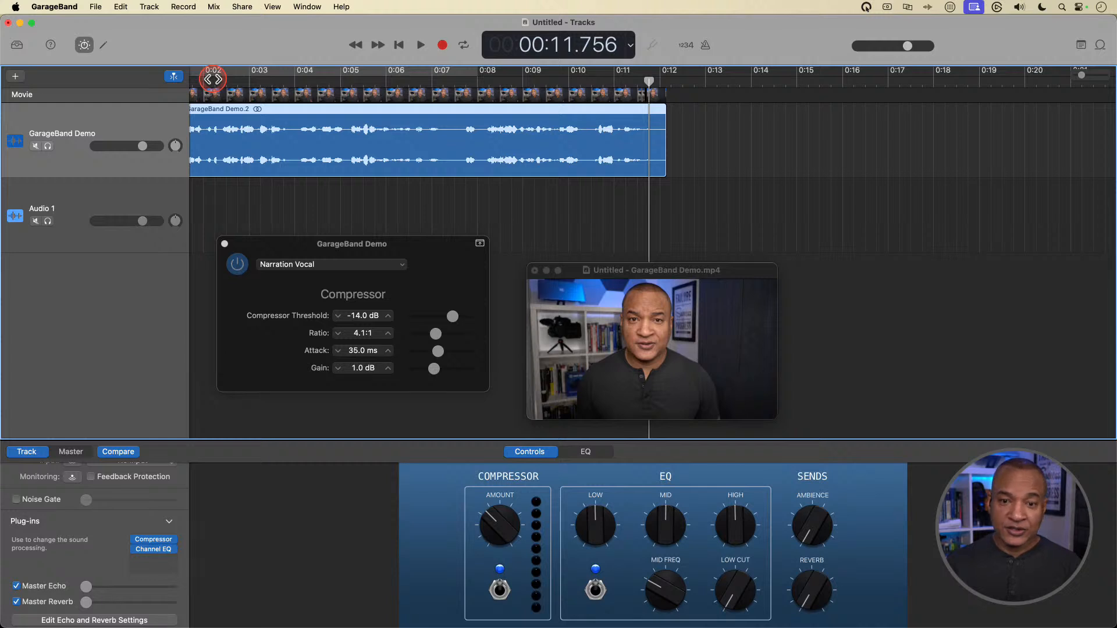
Step: Browse the Compressor's Voice presets without choosing another one, and close the plug-in window
{"action": "left_click", "coordinate": [401, 265]}
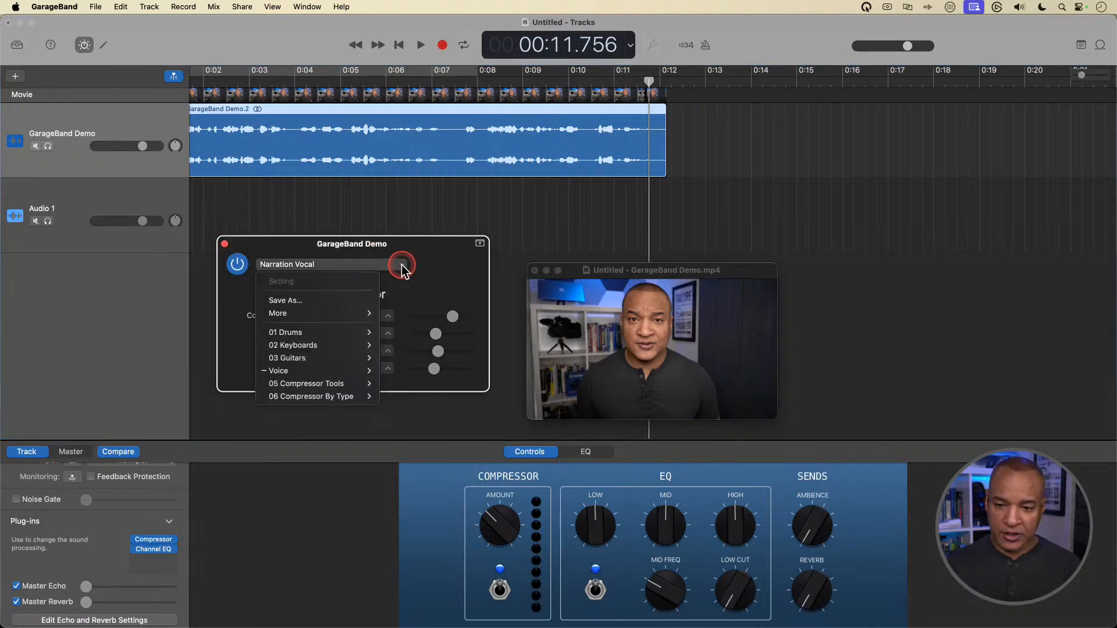
{"action": "left_click", "coordinate": [350, 371]}
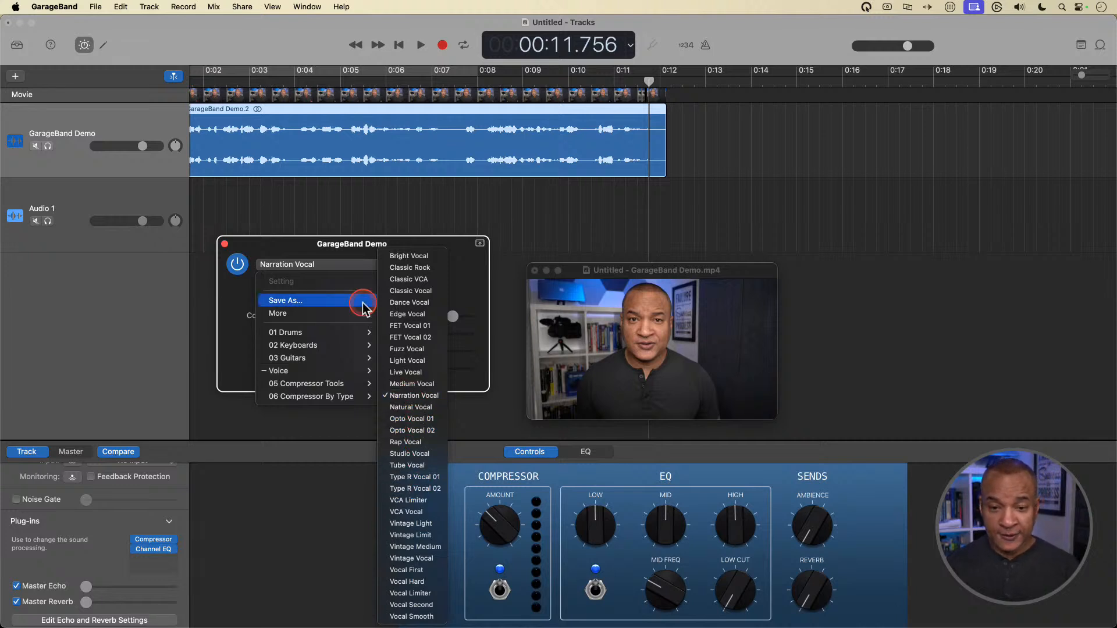
{"action": "left_click", "coordinate": [275, 237]}
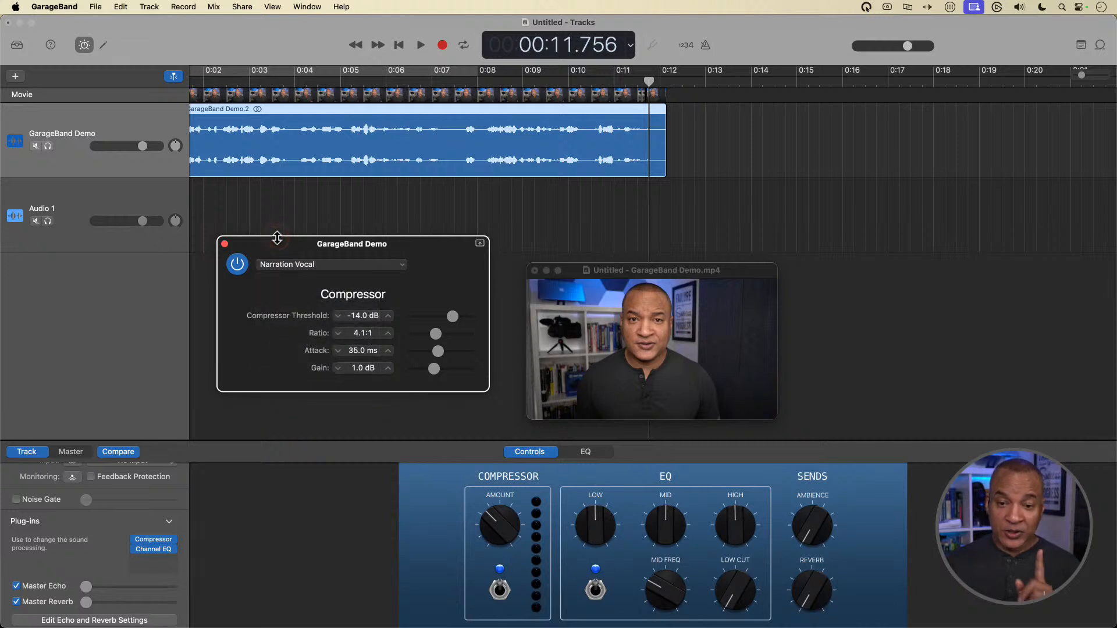
{"action": "left_click", "coordinate": [225, 244]}
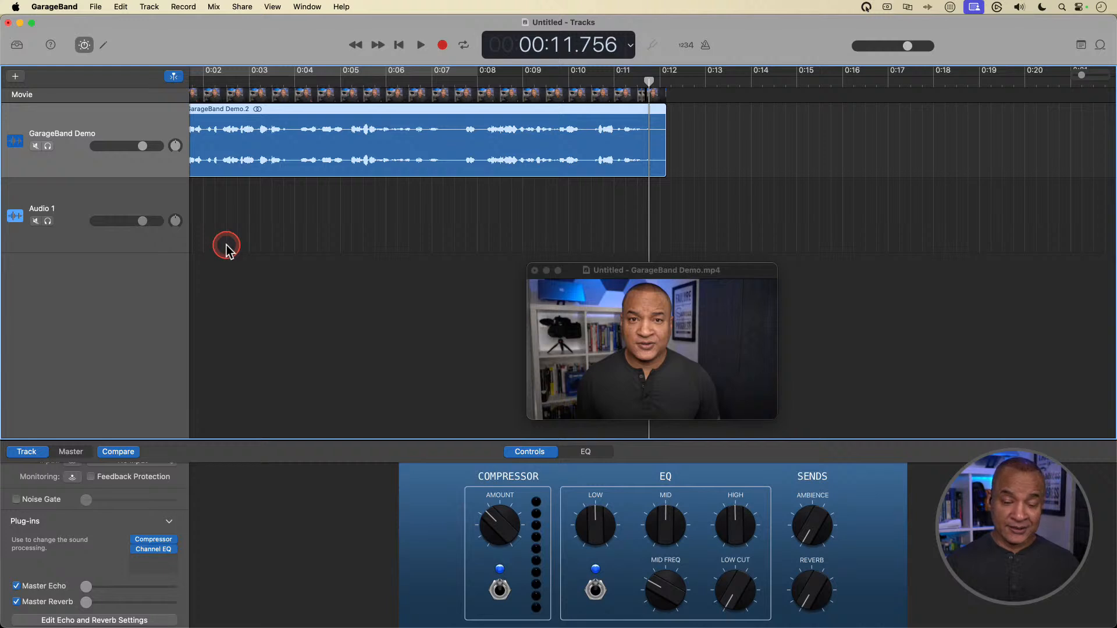
Step: Open the Channel EQ settings, place the window clear of the audio regions, and move the playhead to 0.5 seconds
{"action": "left_click", "coordinate": [153, 550]}
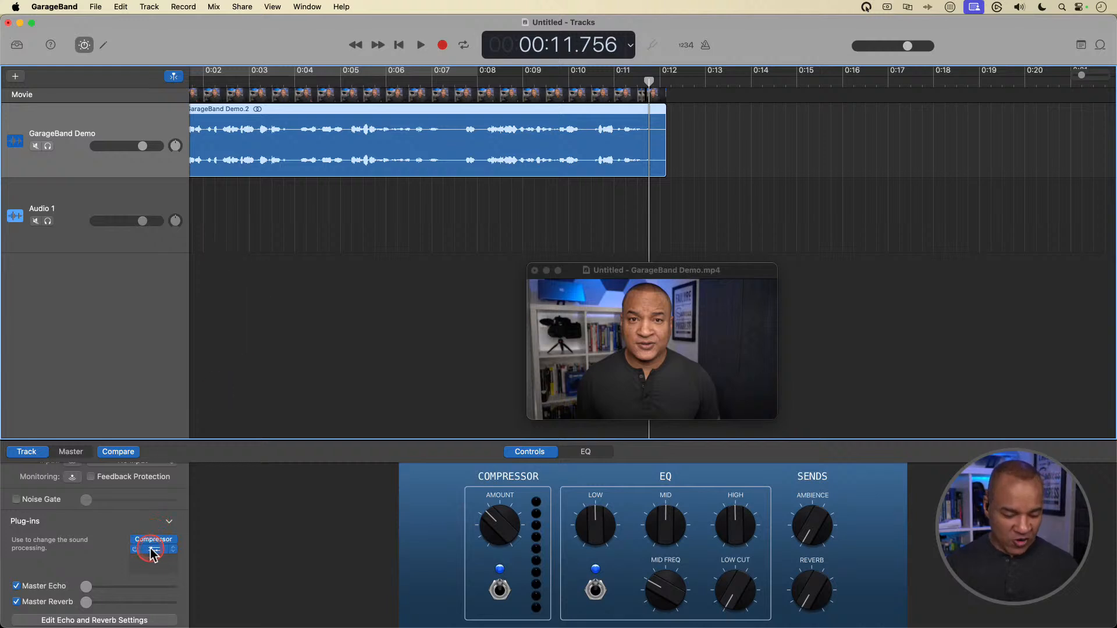
{"action": "left_click", "coordinate": [153, 550]}
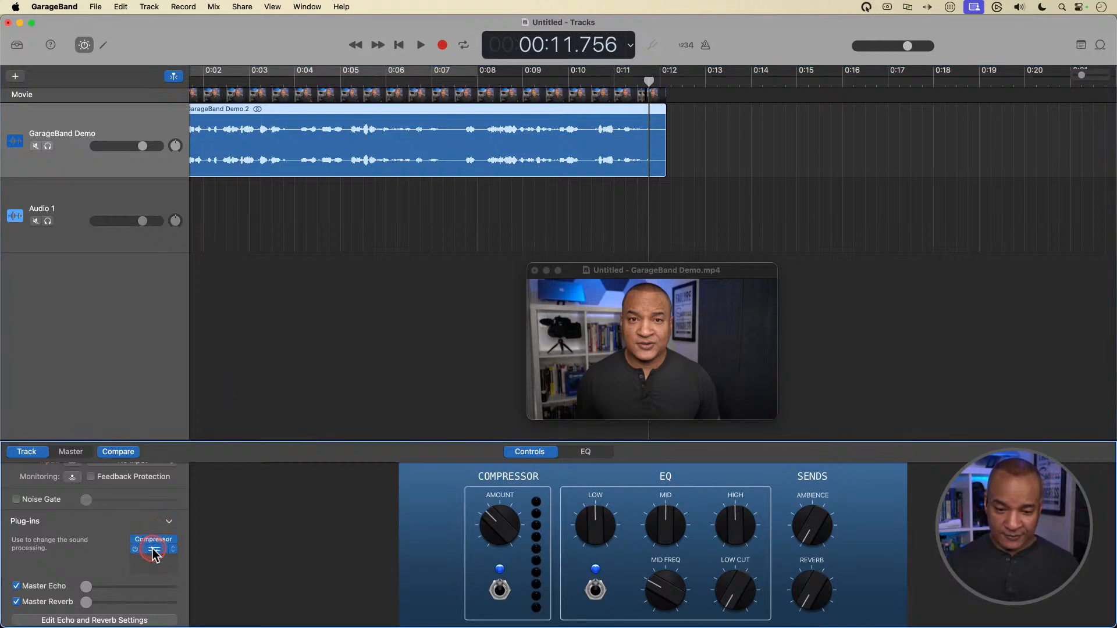
{"action": "left_click_drag", "start_coordinate": [526, 166], "coordinate": [637, 194]}
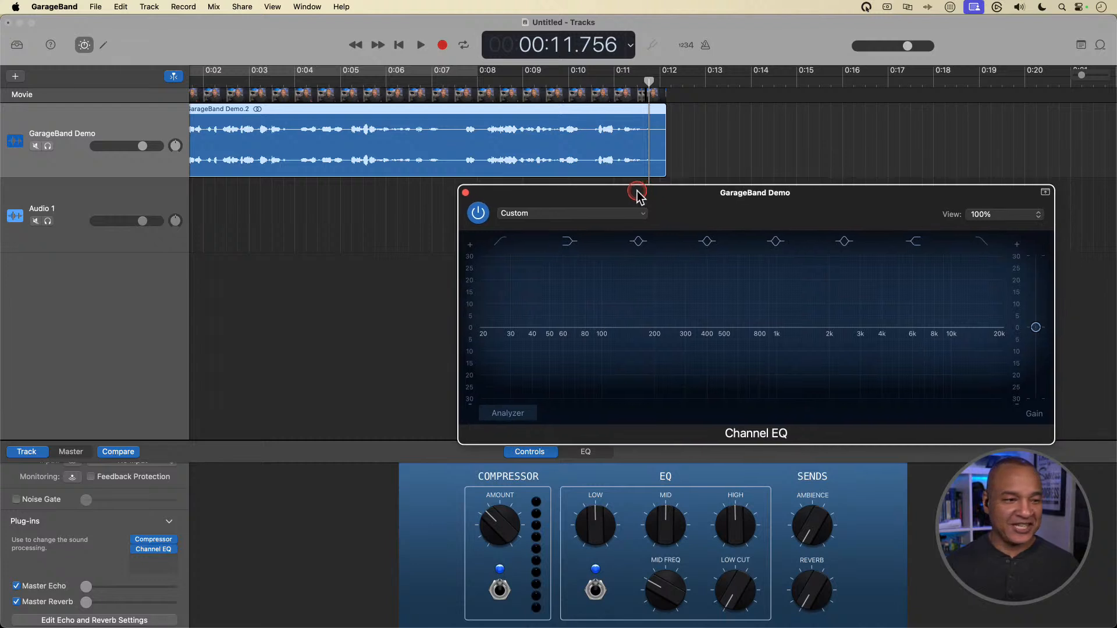
{"action": "scroll", "coordinate": [249, 111], "scroll_direction": "left", "scroll_amount": 5}
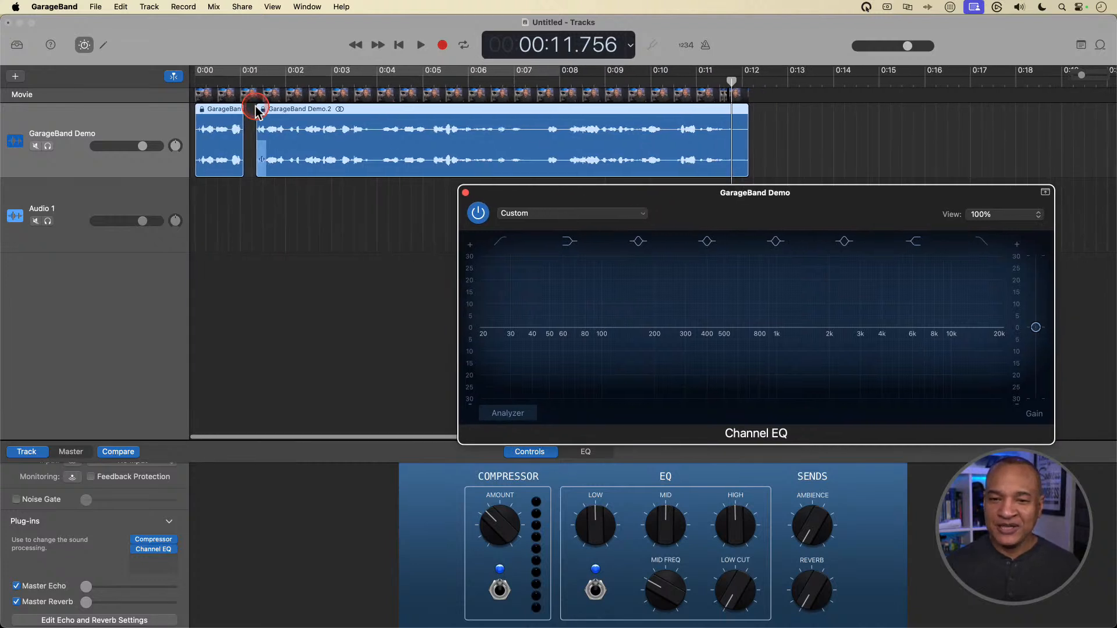
{"action": "left_click", "coordinate": [215, 85]}
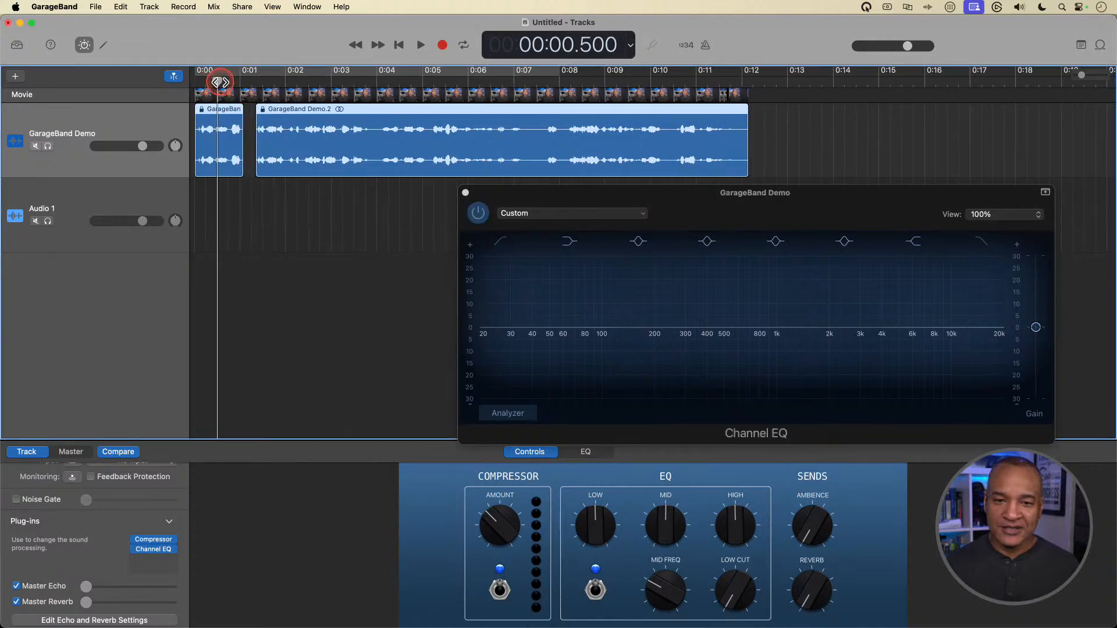
Step: Play about the first second of the audio, and switch the Channel EQ off and on again, leaving it enabled
{"action": "left_click_drag", "start_coordinate": [220, 82], "coordinate": [197, 84]}
{"action": "key", "text": "space"}
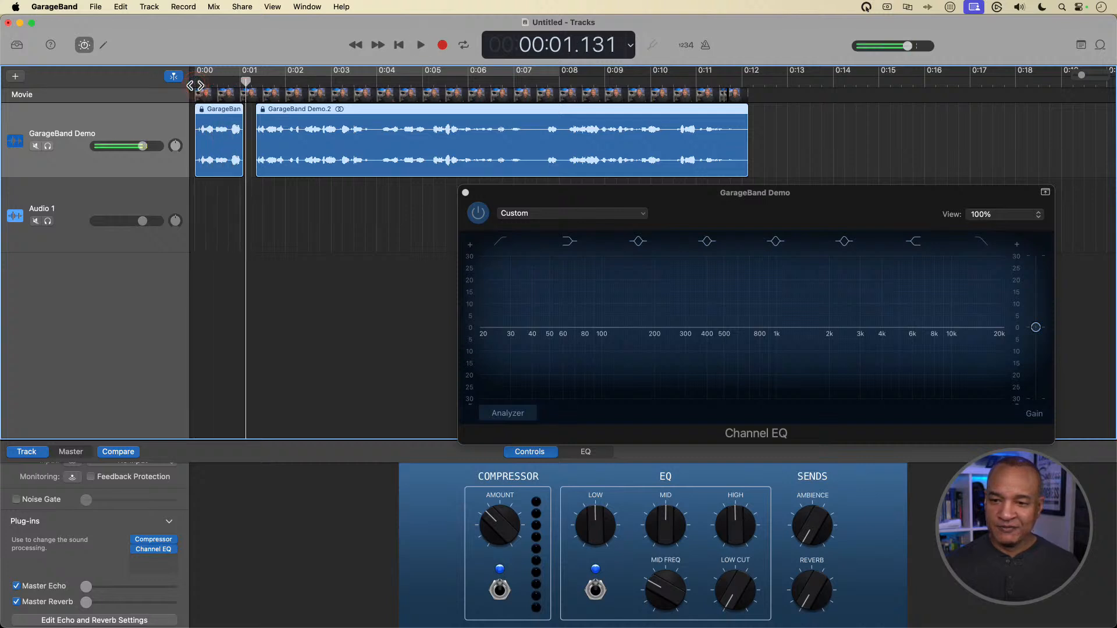
{"action": "left_click", "coordinate": [478, 214]}
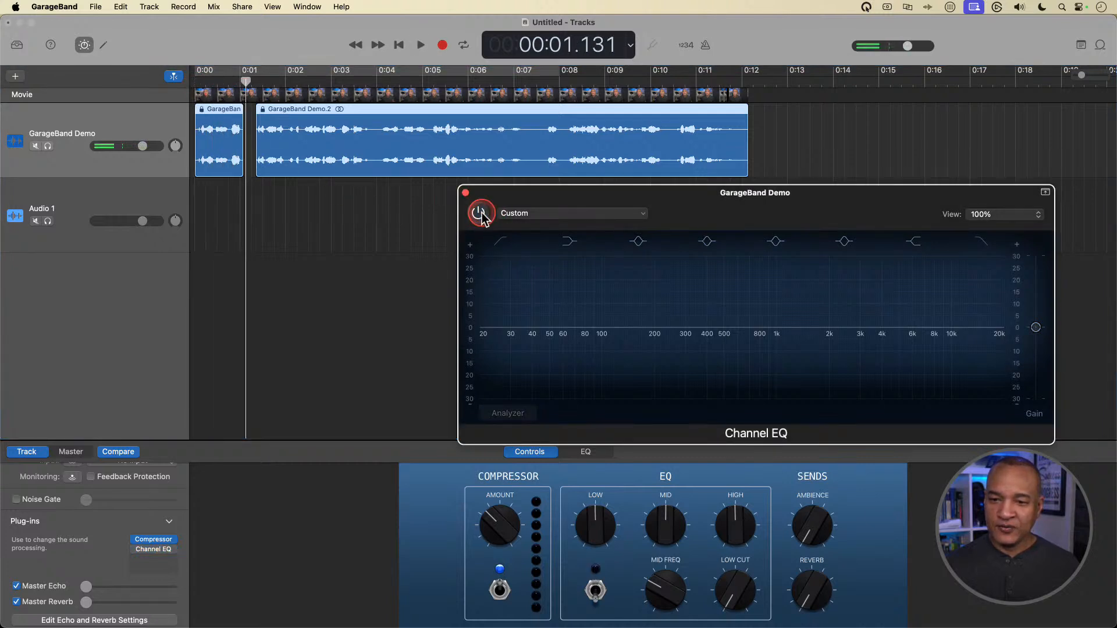
{"action": "left_click", "coordinate": [479, 213]}
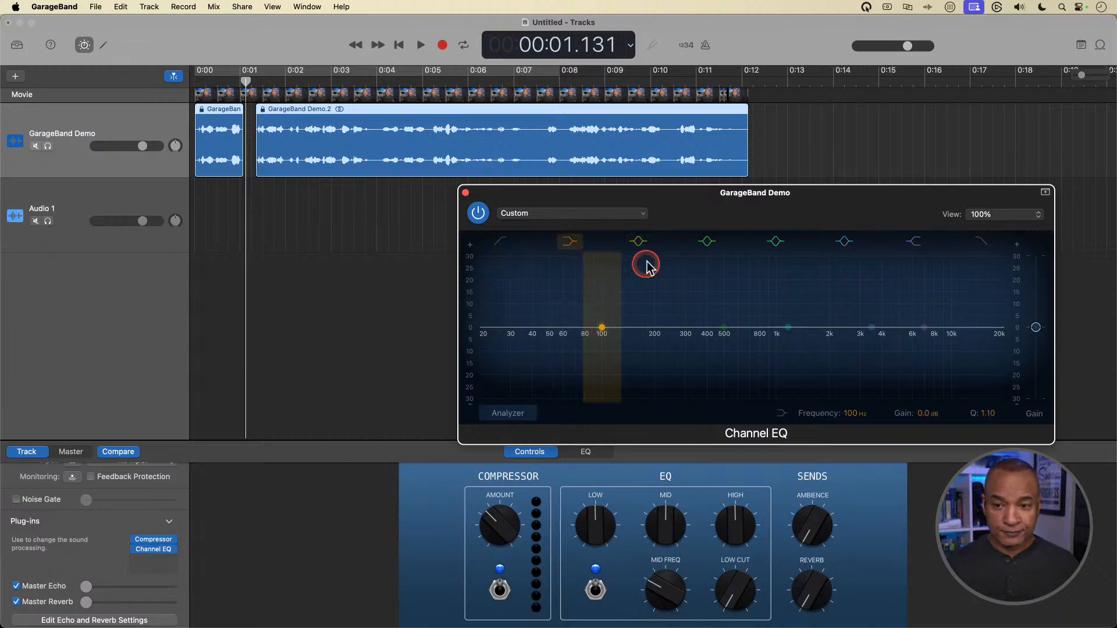
Step: Browse the Channel EQ's Voice presets without choosing one, and close the plug-in window
{"action": "left_click", "coordinate": [641, 214]}
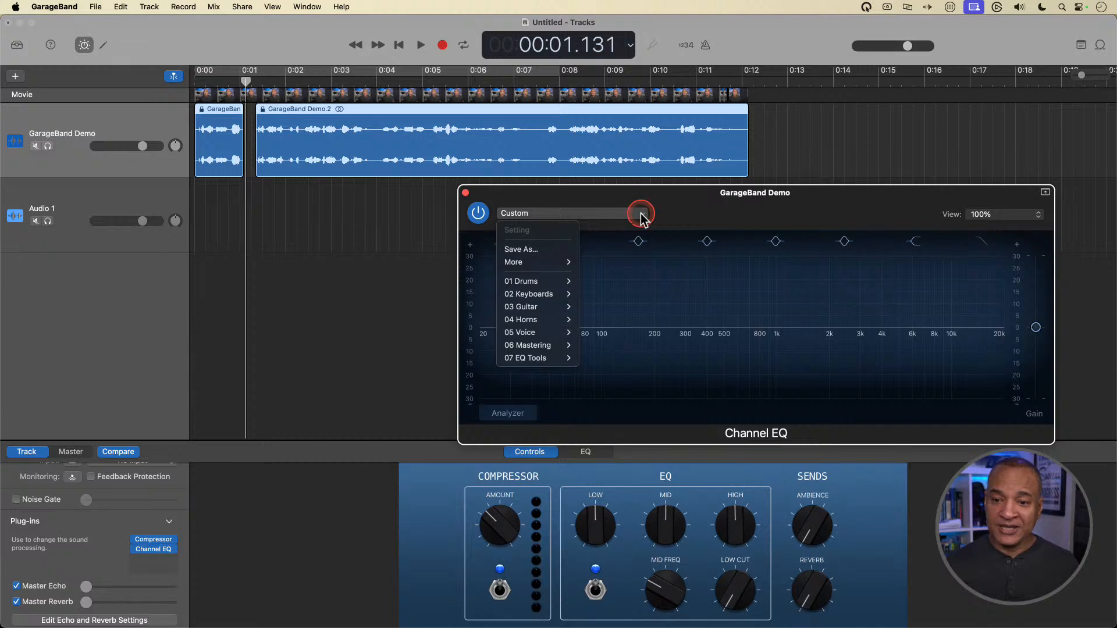
{"action": "left_click", "coordinate": [556, 334]}
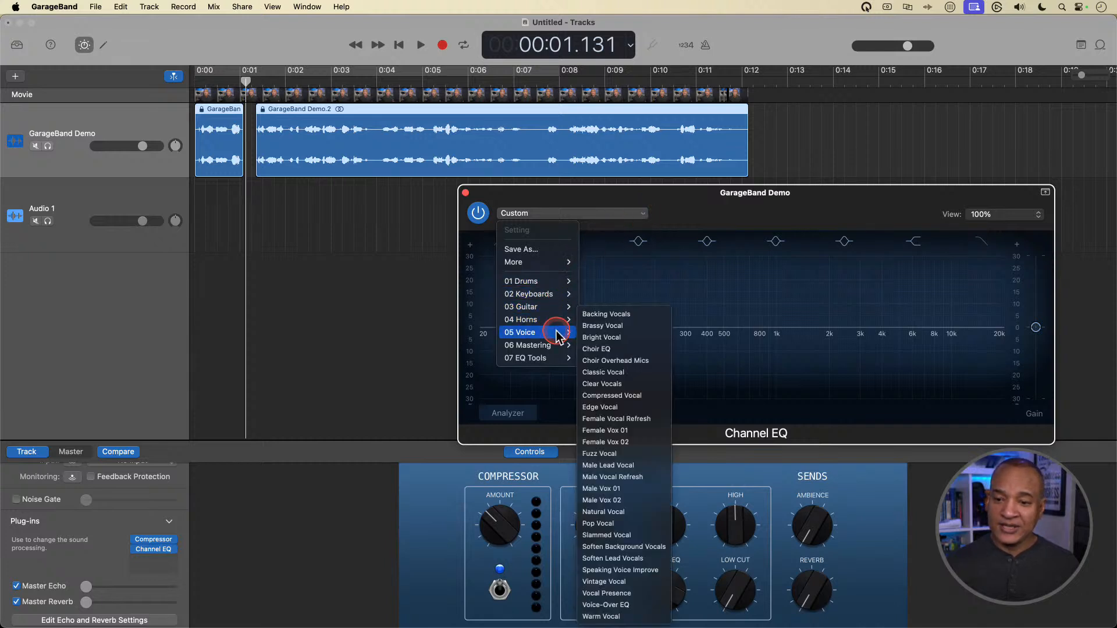
{"action": "left_click", "coordinate": [641, 330]}
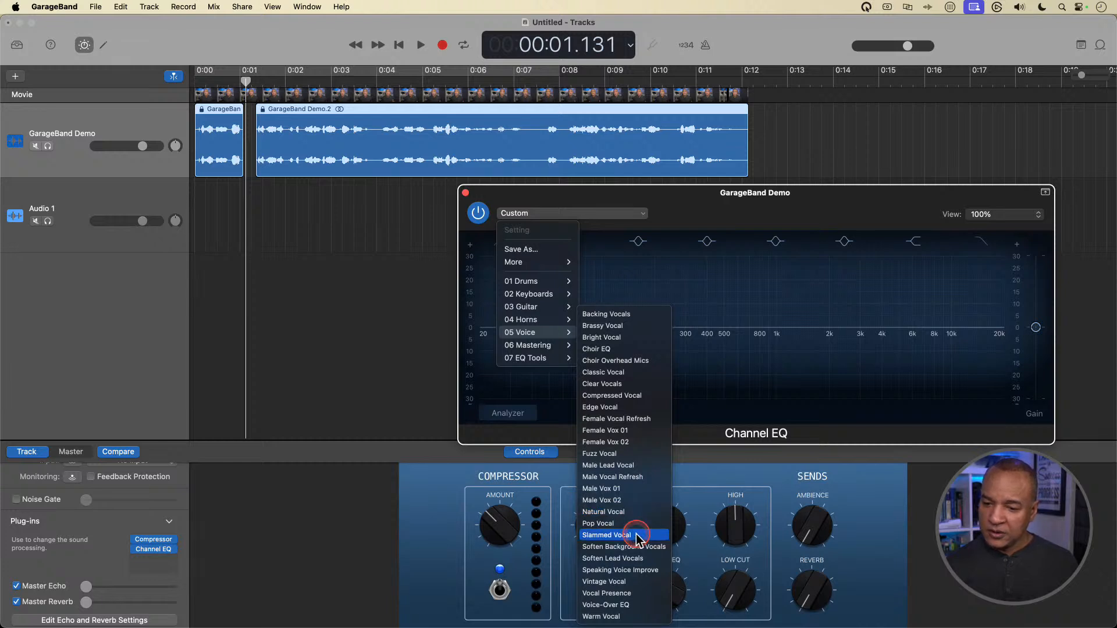
{"action": "left_click", "coordinate": [634, 597]}
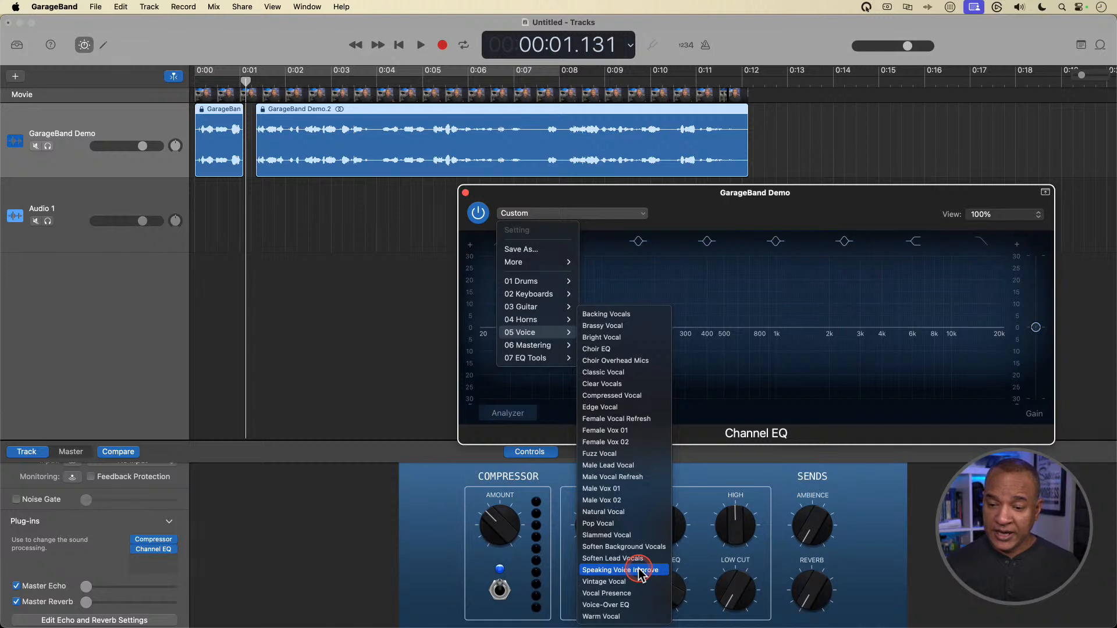
{"action": "left_click", "coordinate": [633, 618]}
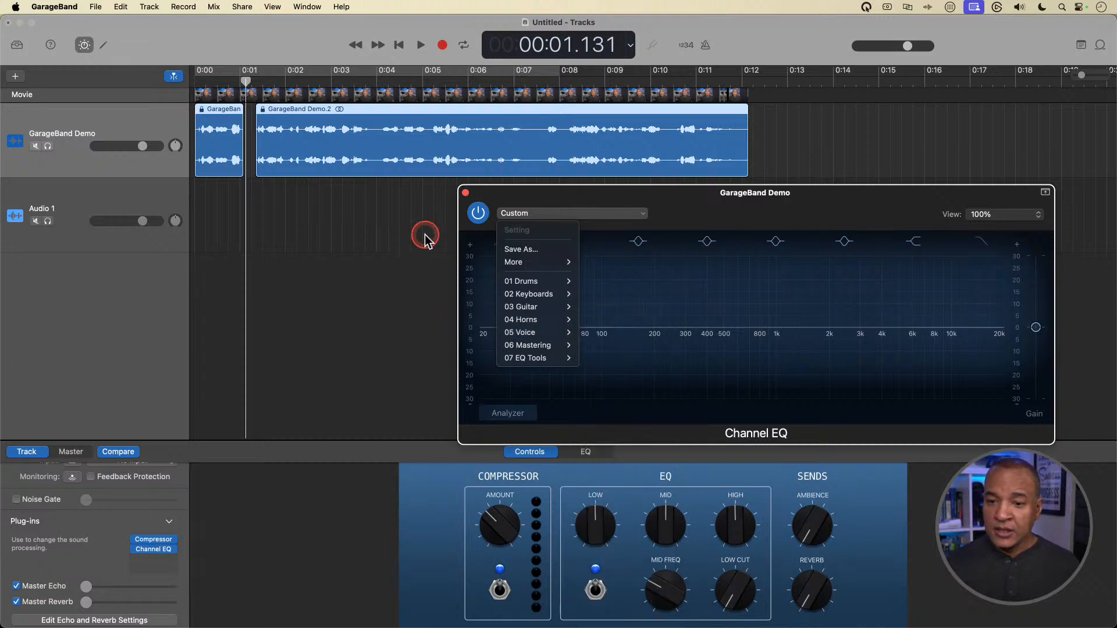
{"action": "left_click", "coordinate": [466, 194]}
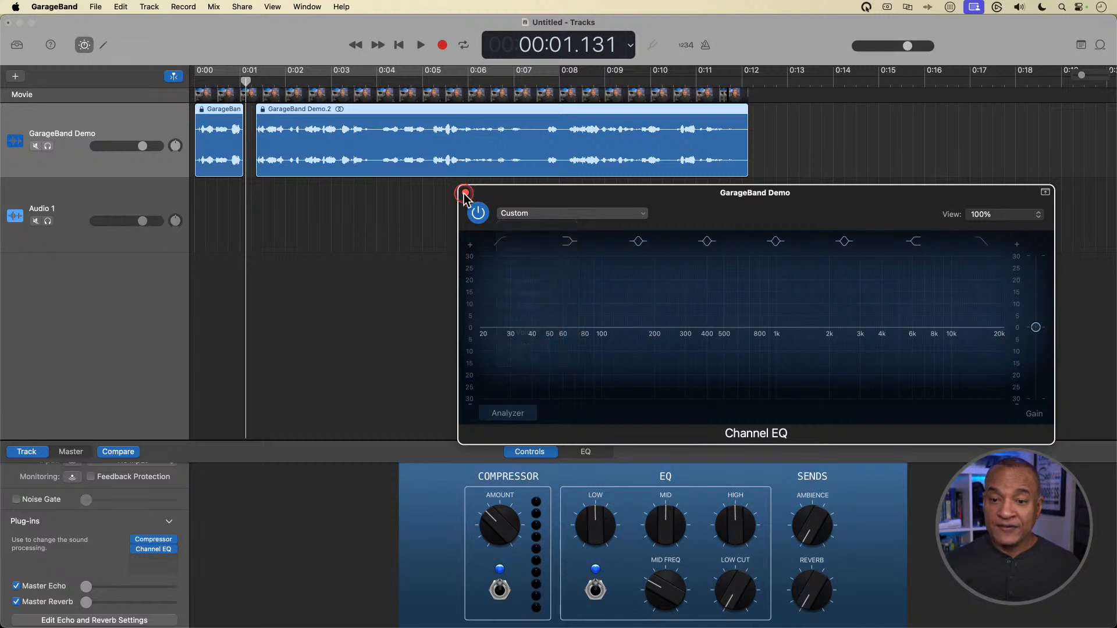
{"action": "left_click", "coordinate": [465, 194]}
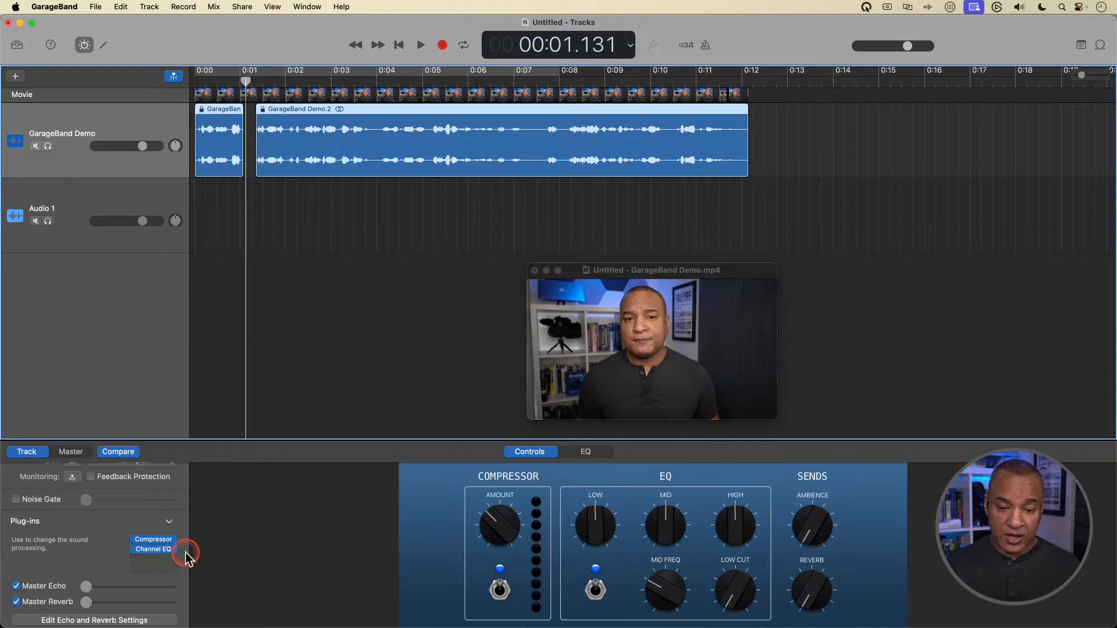
Step: Collapse and re-expand the track's Plug-ins section, and bring its empty slot into view
{"action": "left_click", "coordinate": [168, 521]}
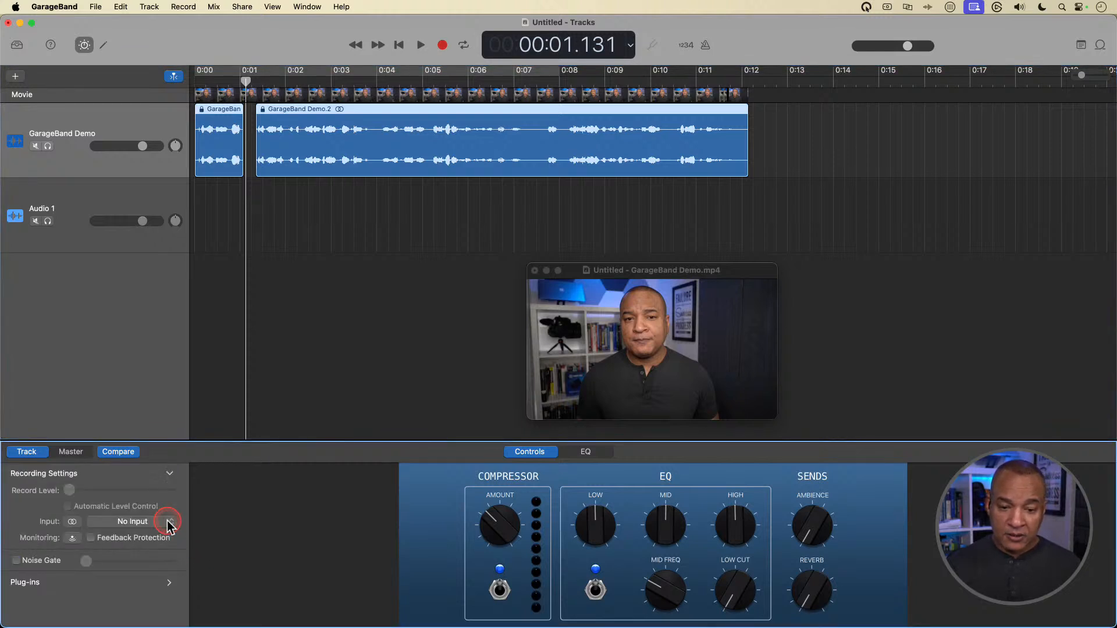
{"action": "left_click", "coordinate": [169, 583]}
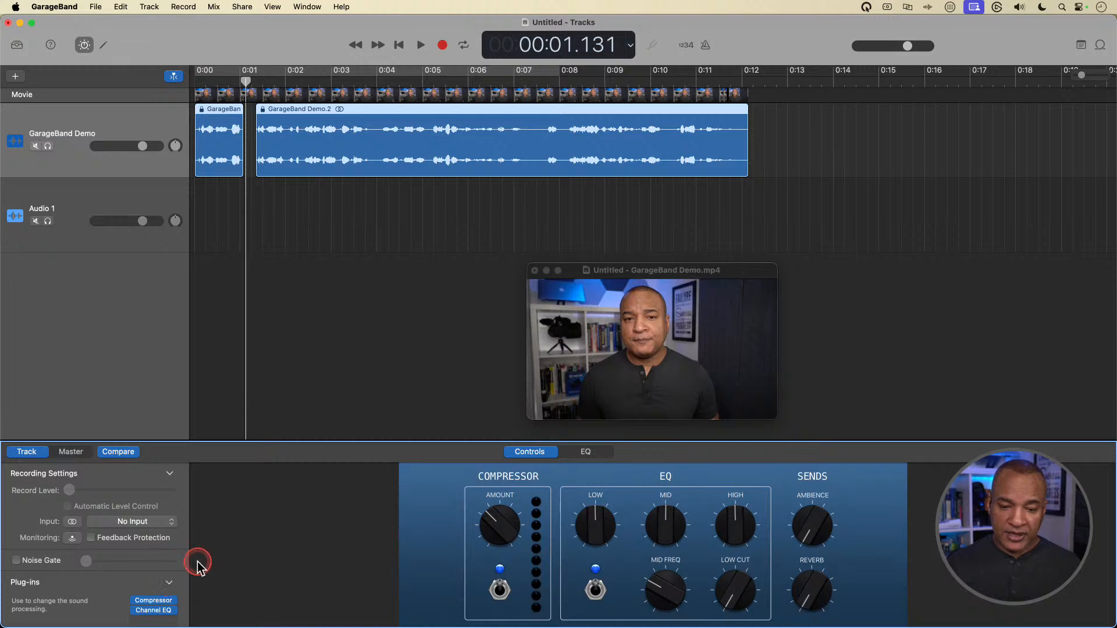
{"action": "scroll", "coordinate": [145, 556], "scroll_direction": "down", "scroll_amount": 3}
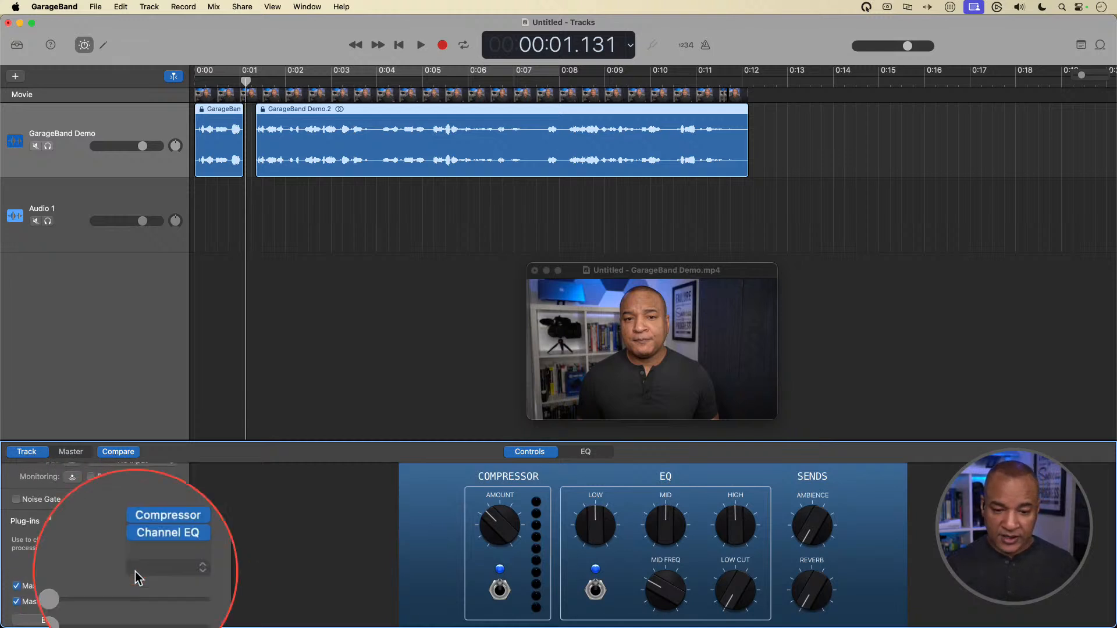
Step: Look through the built-in effect categories available for the empty plug-in slot, including EQ, Filter, Imaging and Pitch
{"action": "left_click", "coordinate": [173, 560]}
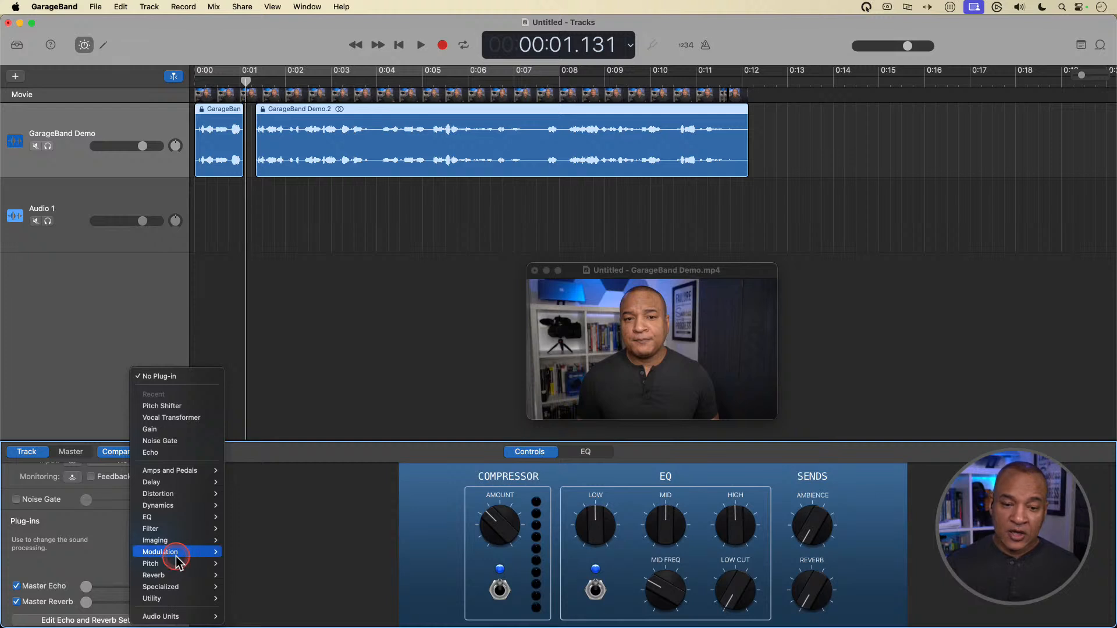
{"action": "left_click", "coordinate": [183, 517]}
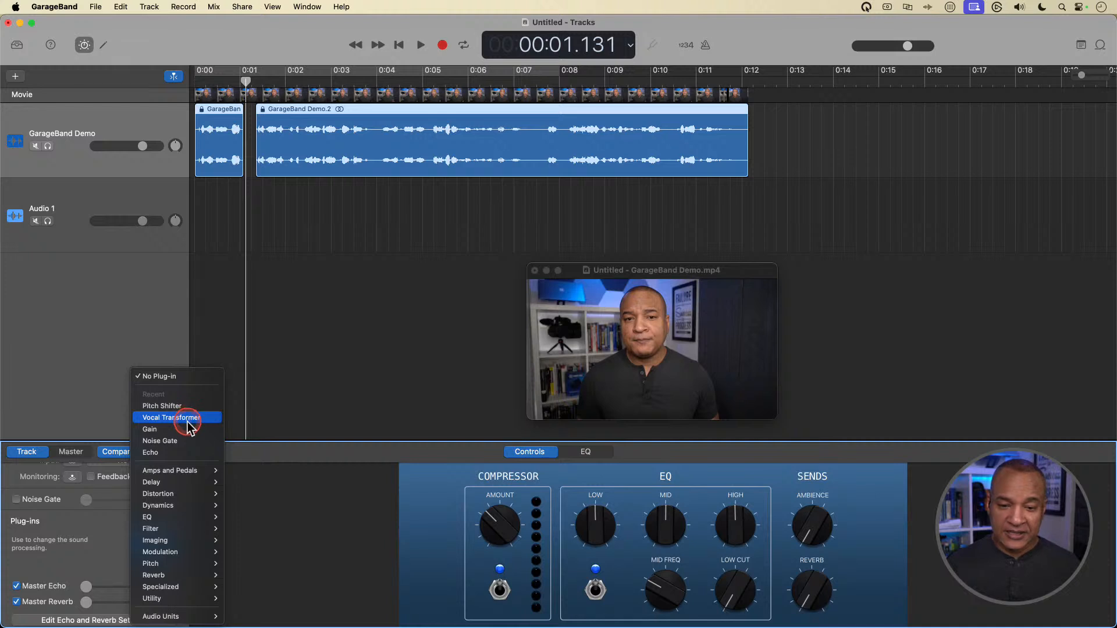
{"action": "mouse_move", "coordinate": [192, 474]}
{"action": "mouse_move", "coordinate": [191, 501]}
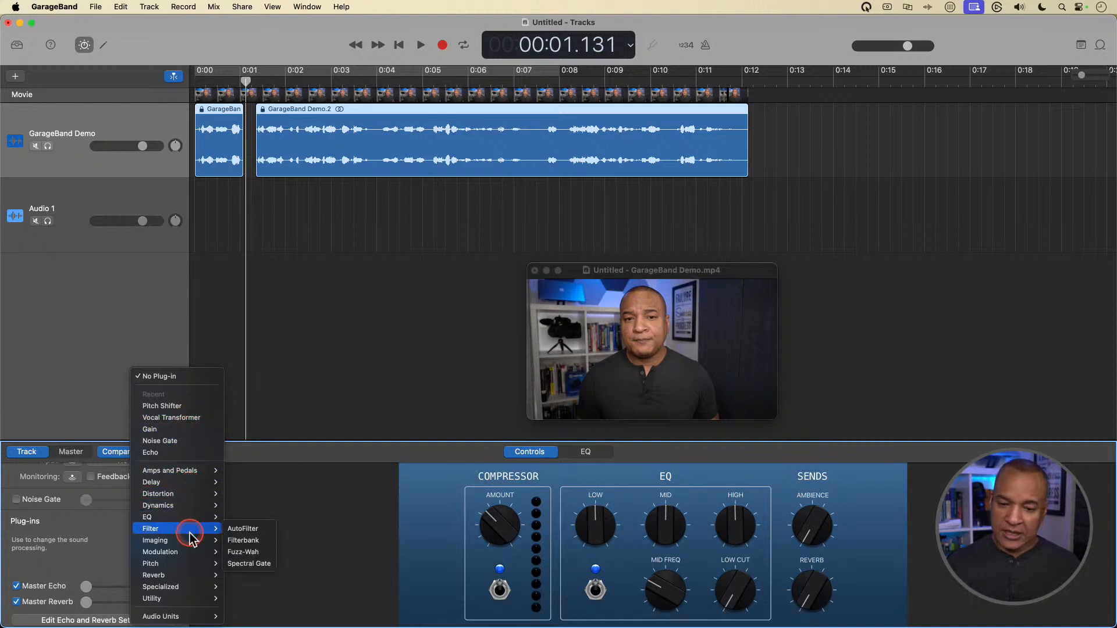
{"action": "mouse_move", "coordinate": [190, 546]}
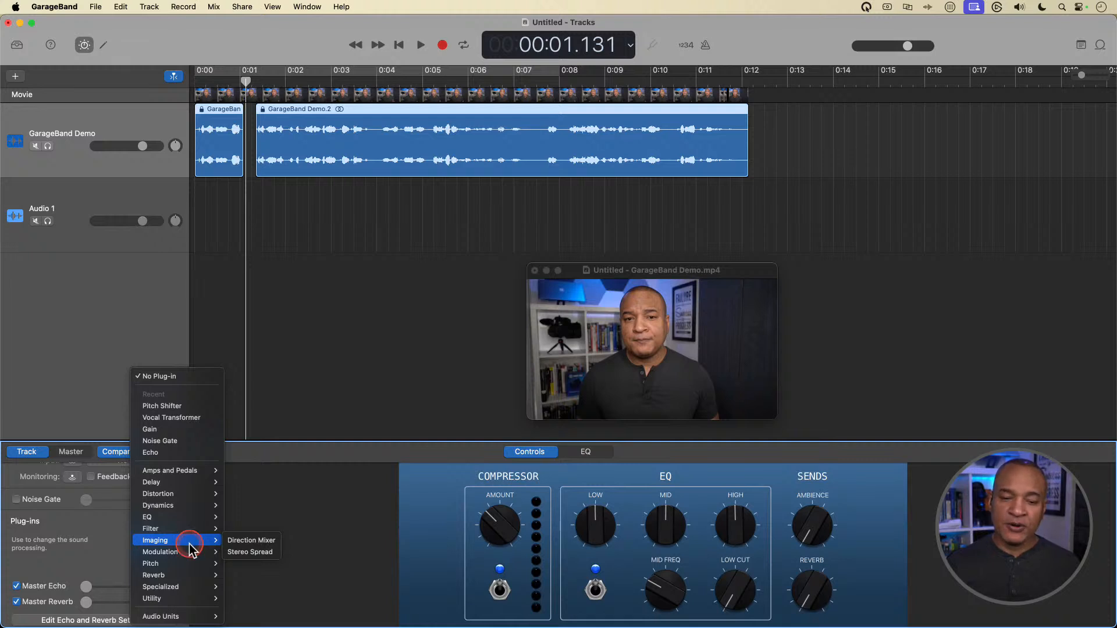
{"action": "mouse_move", "coordinate": [192, 565]}
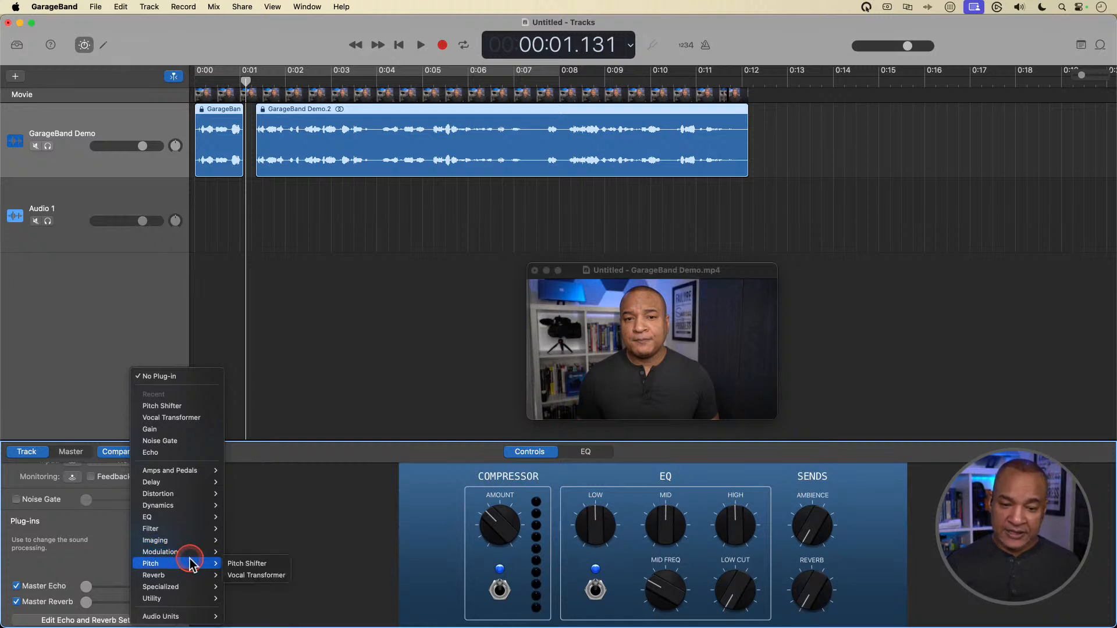
{"action": "mouse_move", "coordinate": [192, 520]}
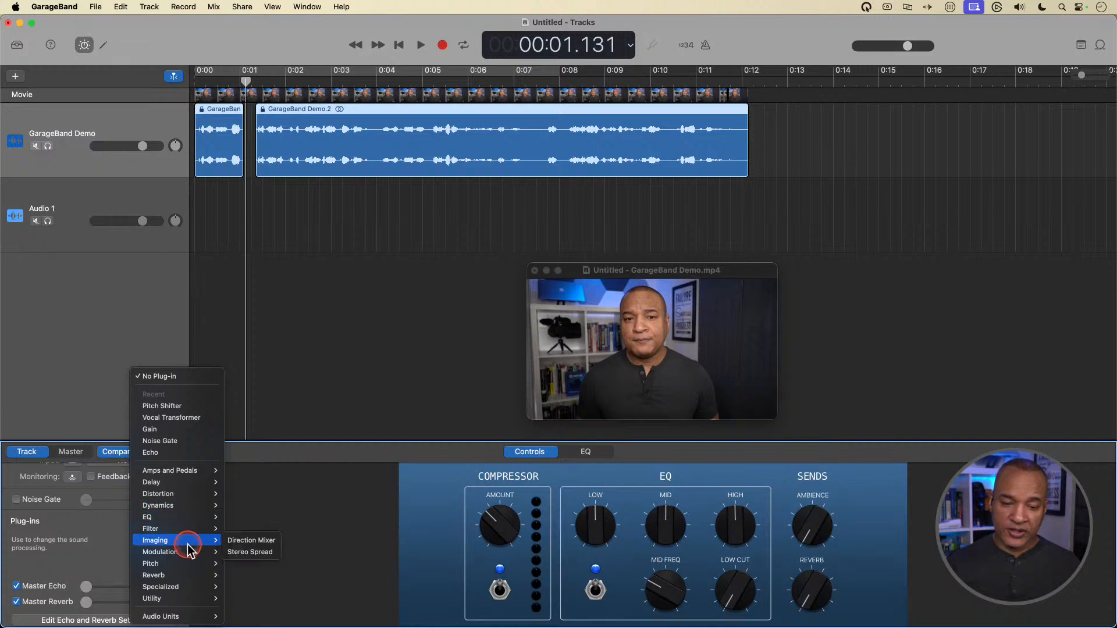
Step: Examine the Audio Units available for the empty slot, including those from Apple, Tokyo Dawn Labs and Voxengo
{"action": "mouse_move", "coordinate": [199, 618]}
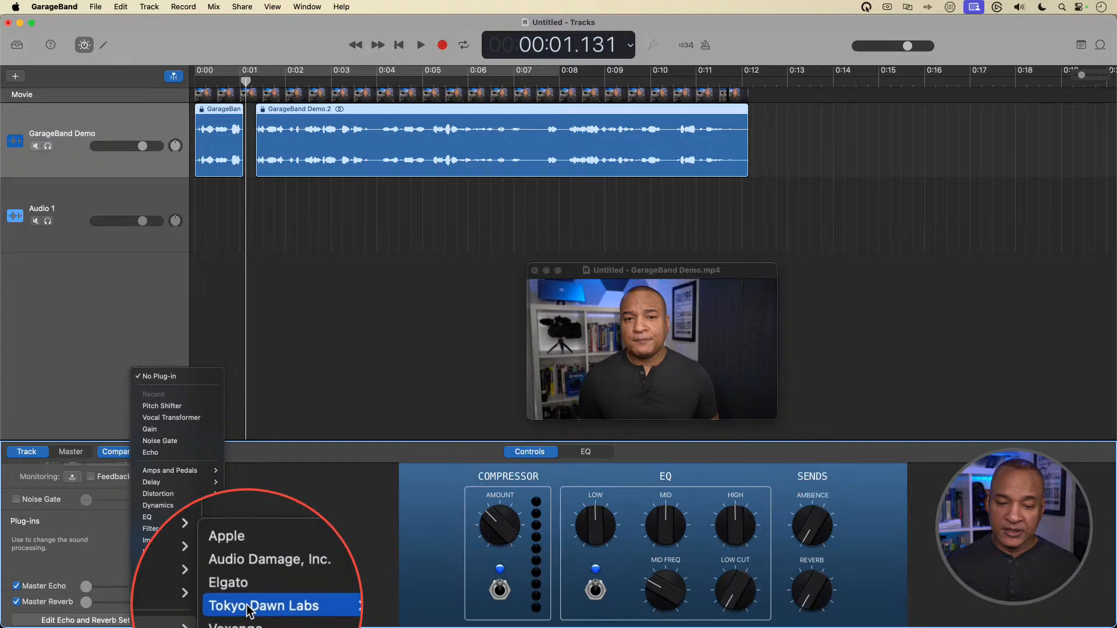
{"action": "mouse_move", "coordinate": [238, 573]}
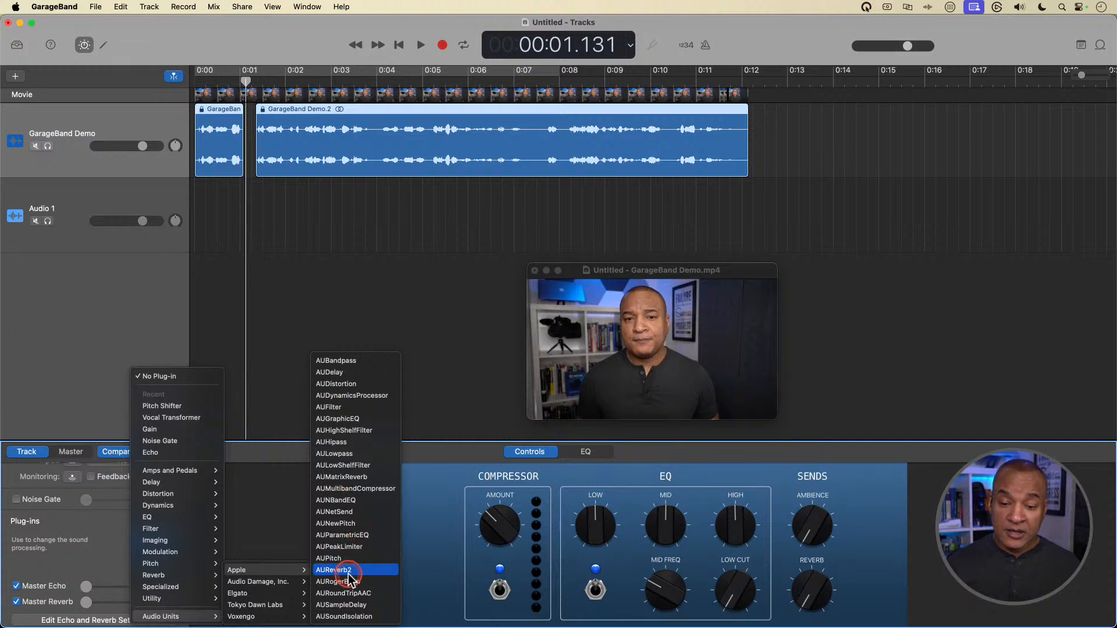
{"action": "mouse_move", "coordinate": [268, 588]}
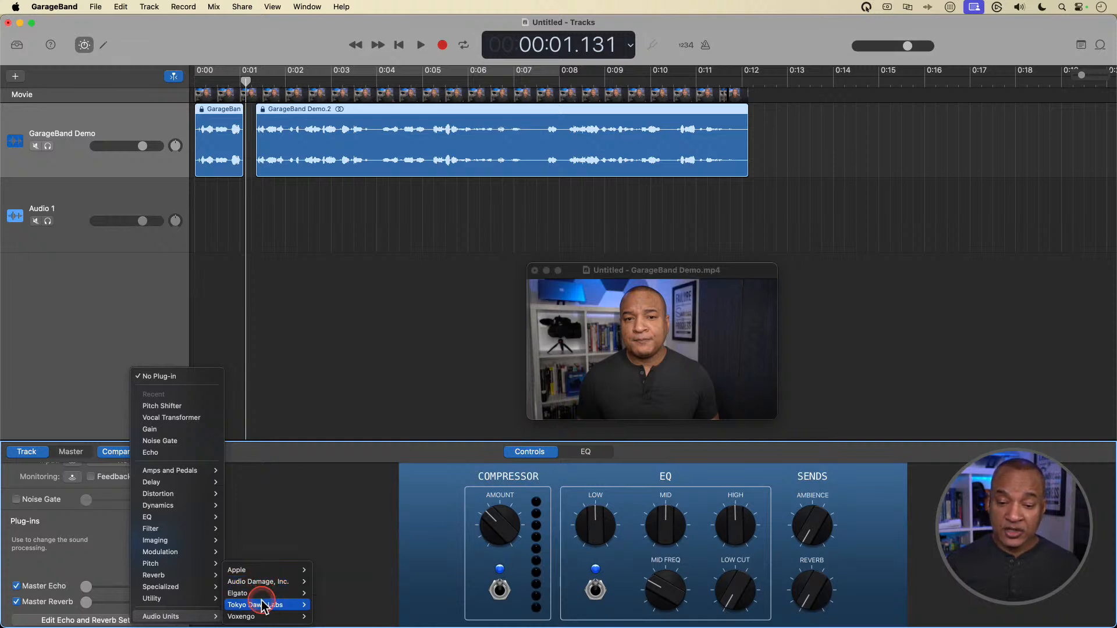
{"action": "left_click", "coordinate": [261, 607]}
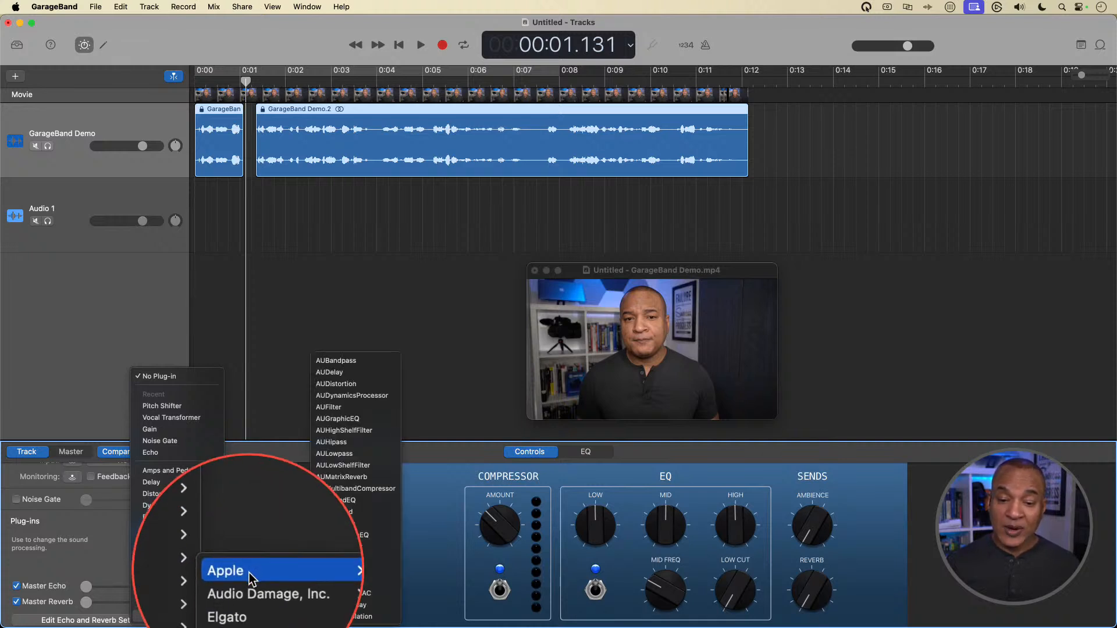
{"action": "left_click", "coordinate": [255, 616]}
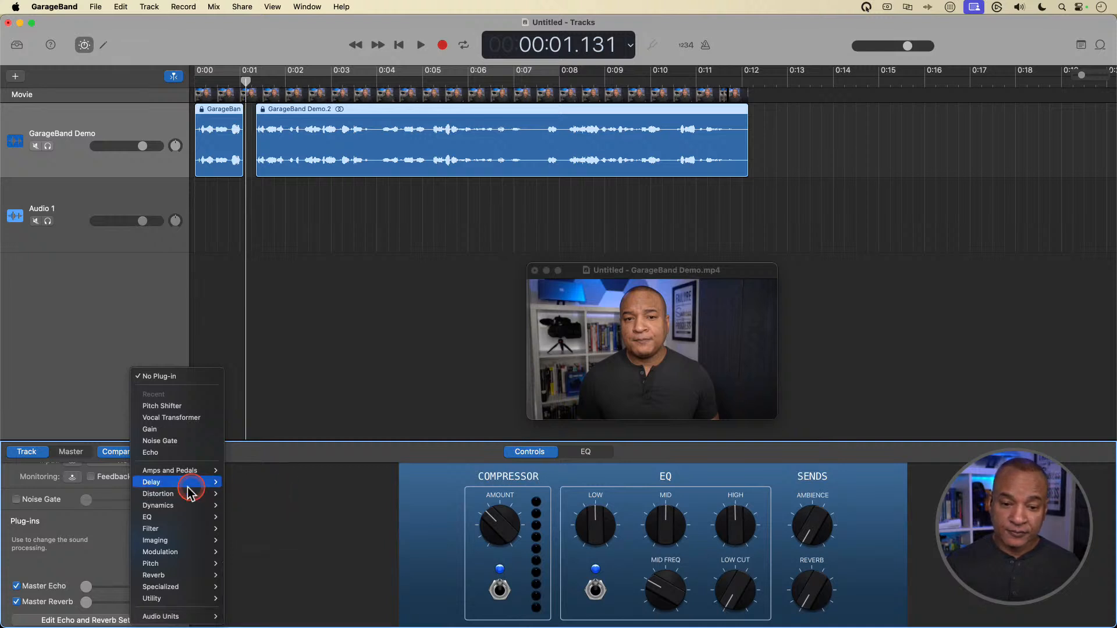
Step: Add the Pitch Shifter plug-in to the GarageBand Demo track and place its window clear of the audio regions
{"action": "left_click", "coordinate": [167, 407]}
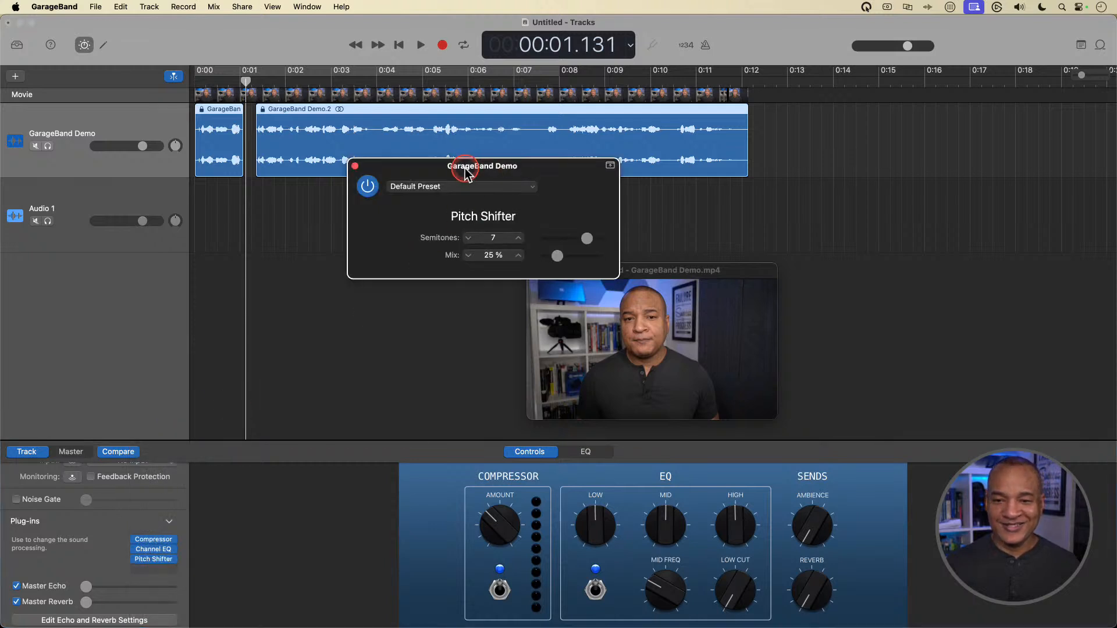
{"action": "left_click_drag", "start_coordinate": [465, 171], "coordinate": [256, 283]}
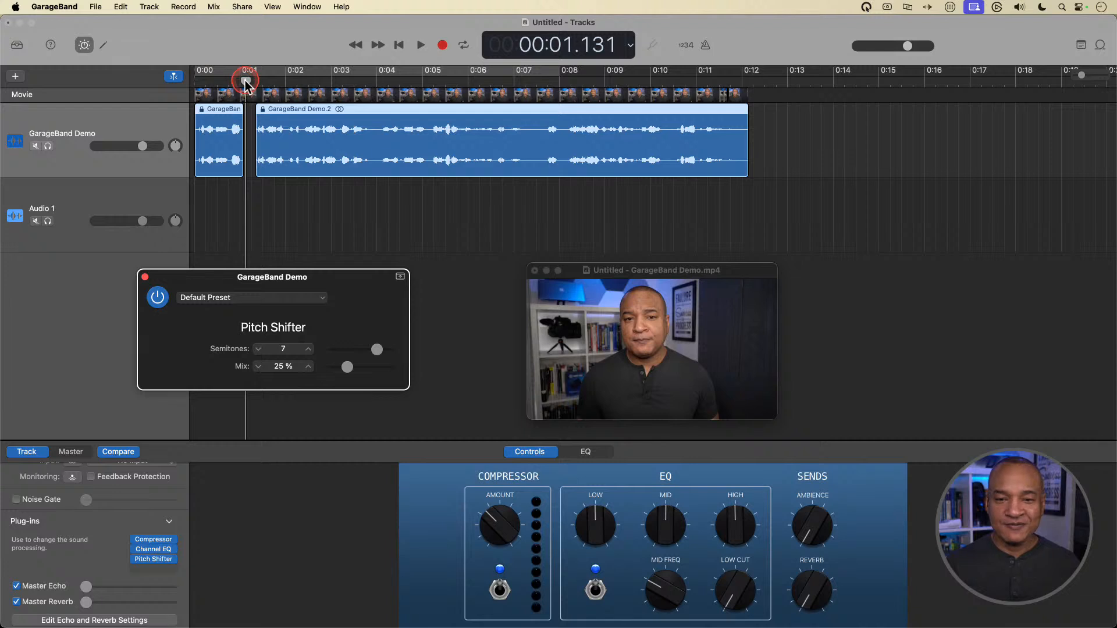
Step: Play the pitch-shifted audio from the beginning with one short pause, and stop at about 4.5 seconds
{"action": "left_click_drag", "start_coordinate": [246, 83], "coordinate": [195, 82]}
{"action": "key", "text": "space"}
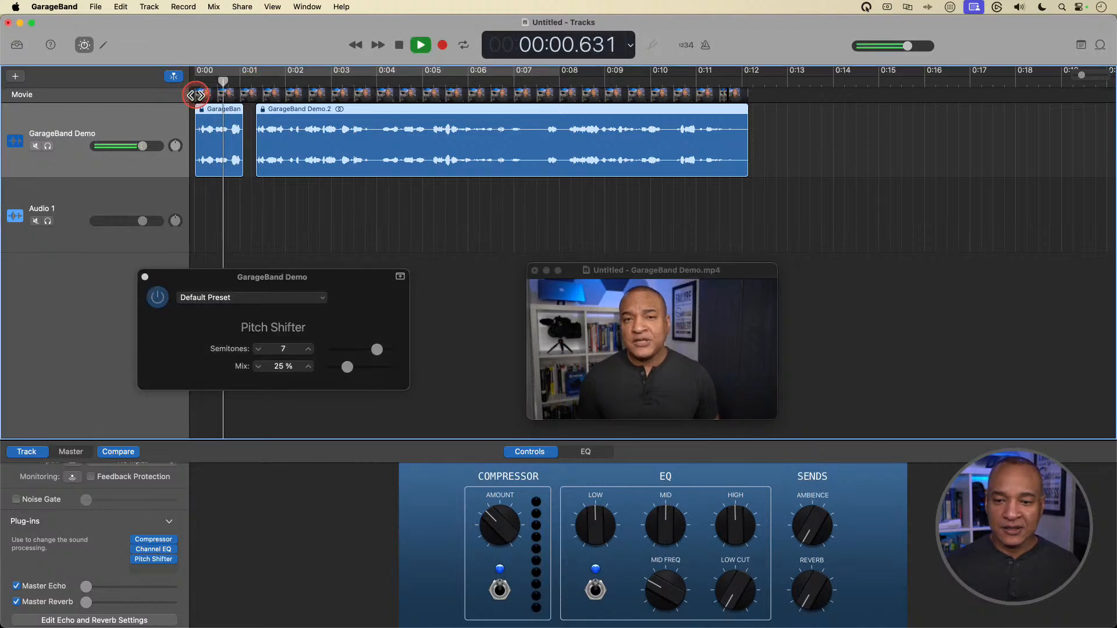
{"action": "key", "text": "space"}
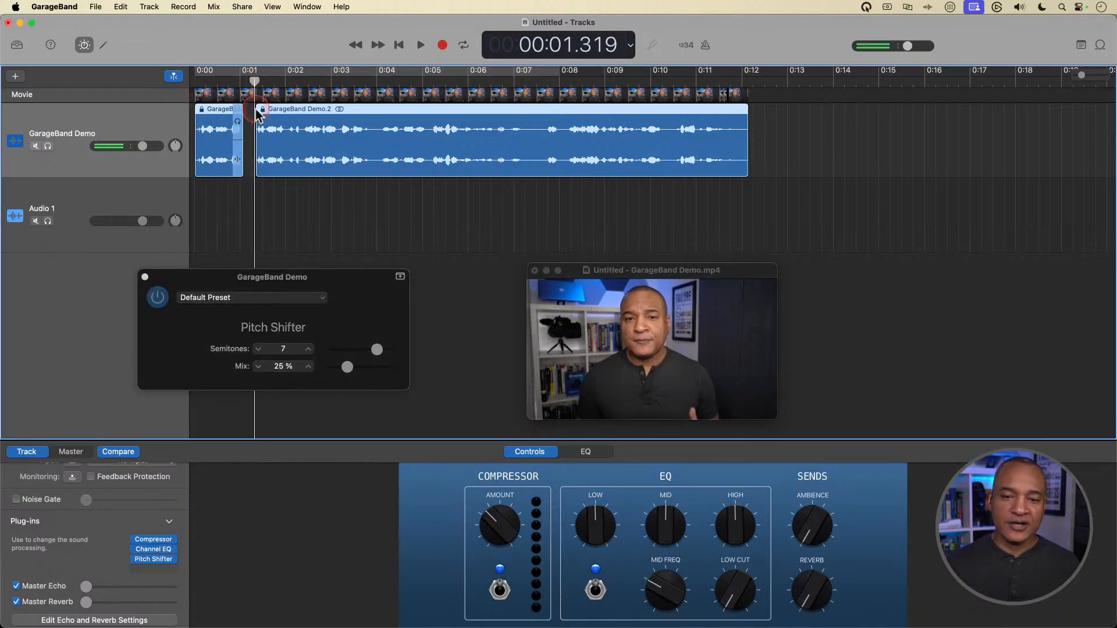
{"action": "key", "text": "space"}
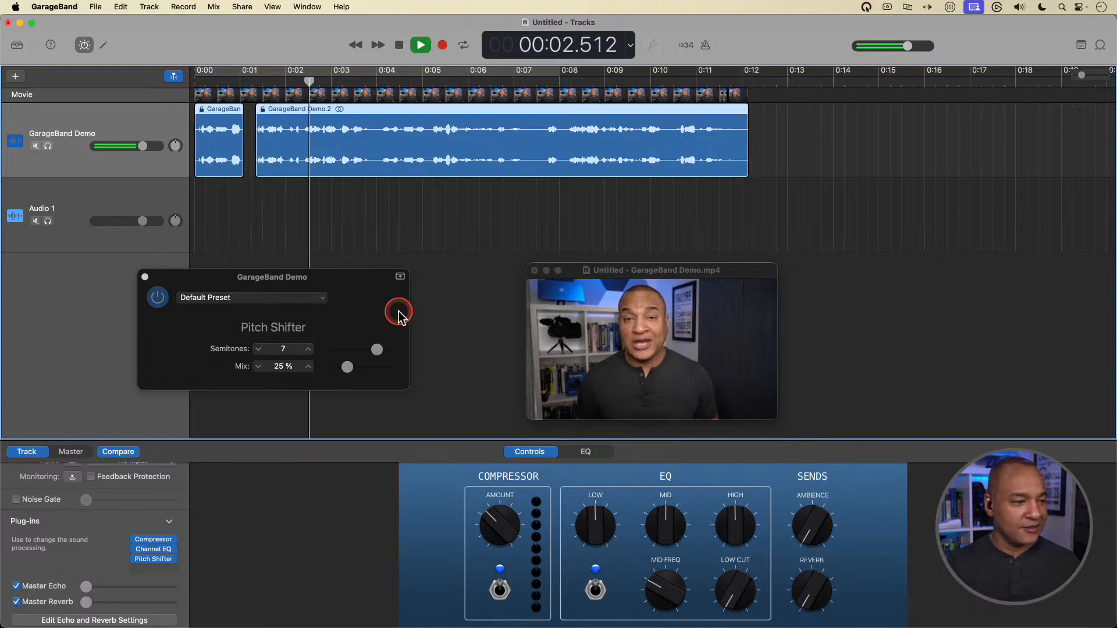
{"action": "key", "text": "space"}
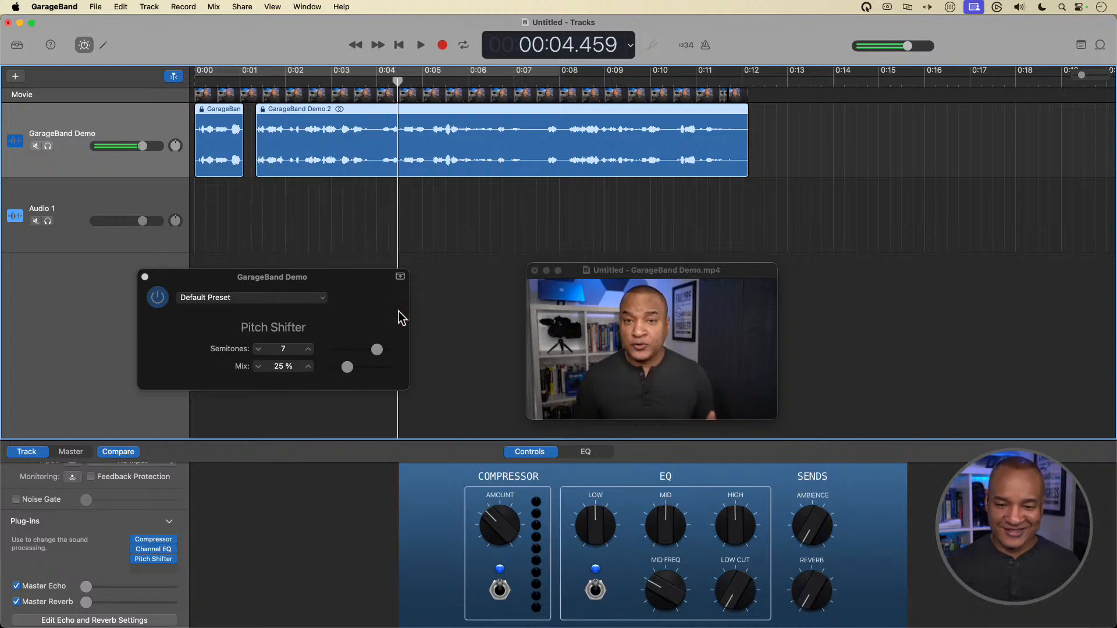
Step: Check the Pitch Shifter presets without choosing one, and set Semitones to -6 and Mix to 100%
{"action": "left_click", "coordinate": [321, 299]}
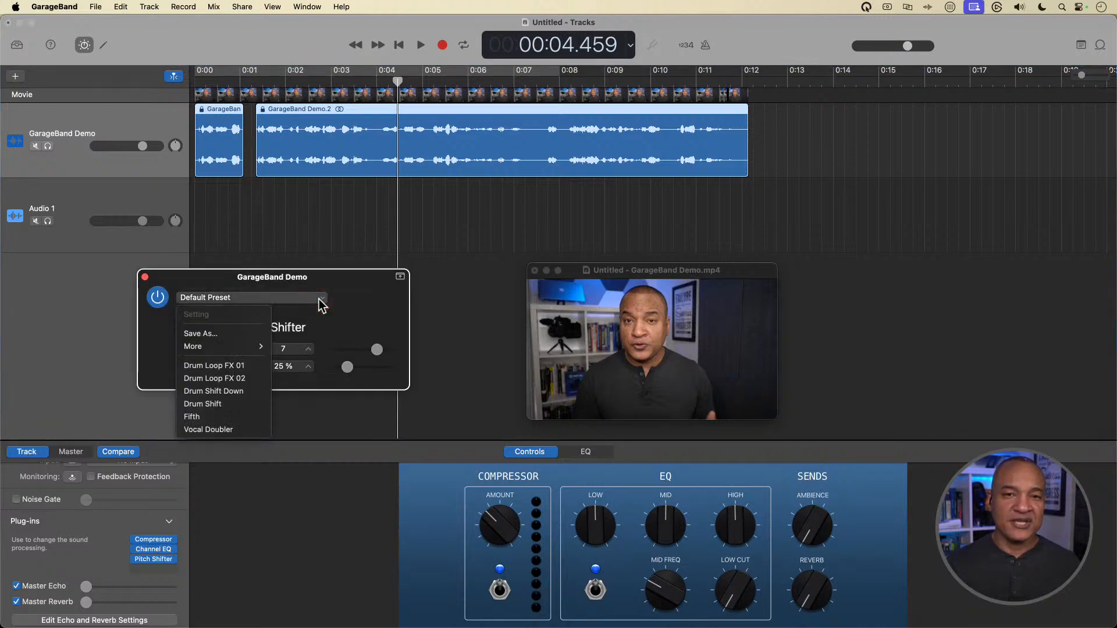
{"action": "left_click", "coordinate": [341, 277]}
{"action": "left_click_drag", "start_coordinate": [378, 349], "coordinate": [350, 354]}
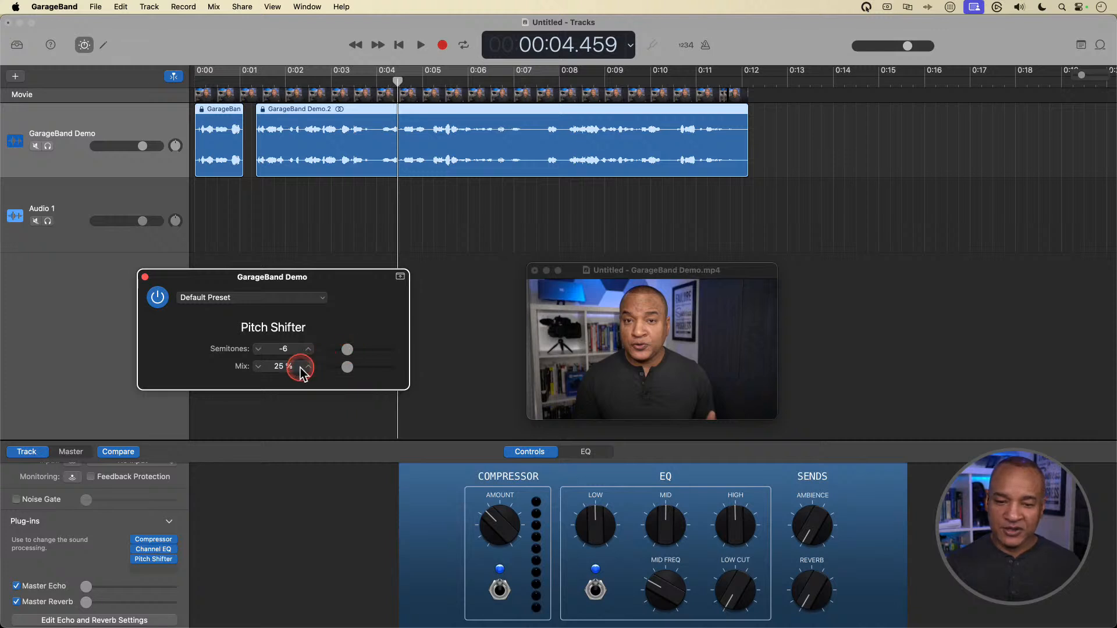
{"action": "left_click", "coordinate": [264, 367]}
{"action": "left_click", "coordinate": [308, 367]}
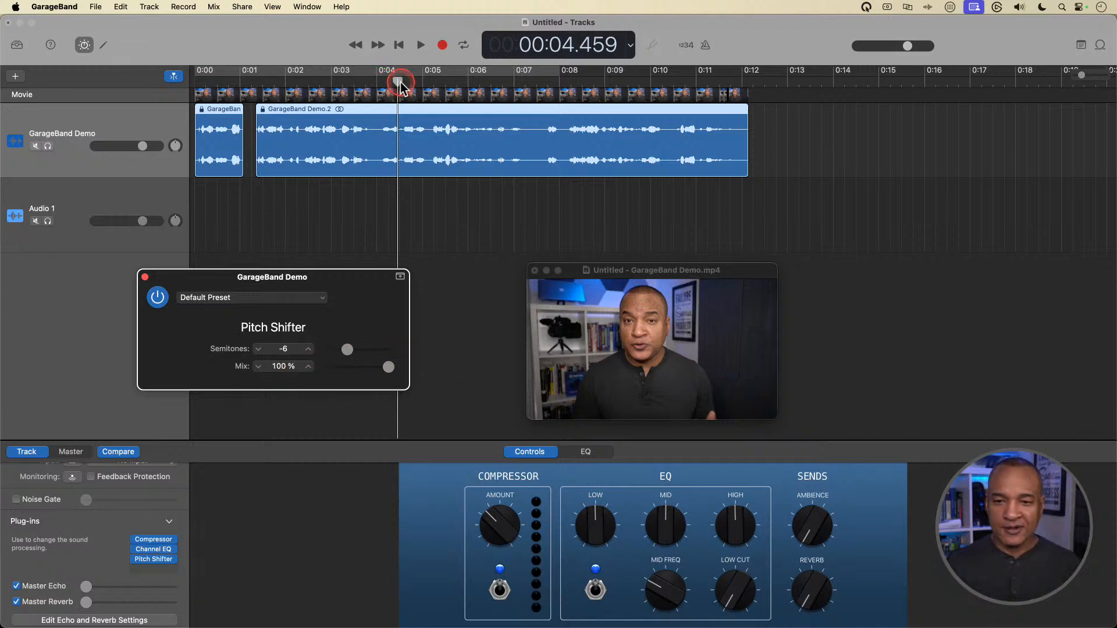
Step: Replay the lowered voice from about 2 seconds and stop playback near the end of the movie
{"action": "left_click_drag", "start_coordinate": [399, 82], "coordinate": [287, 81]}
{"action": "key", "text": "space"}
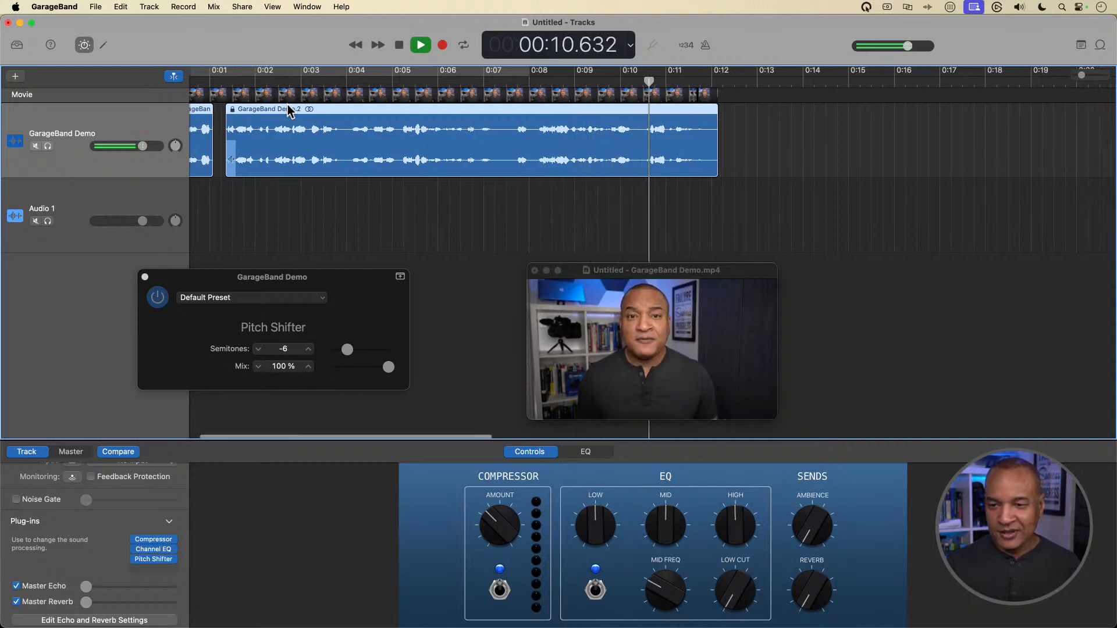
{"action": "key", "text": "space"}
{"action": "left_click", "coordinate": [287, 109]}
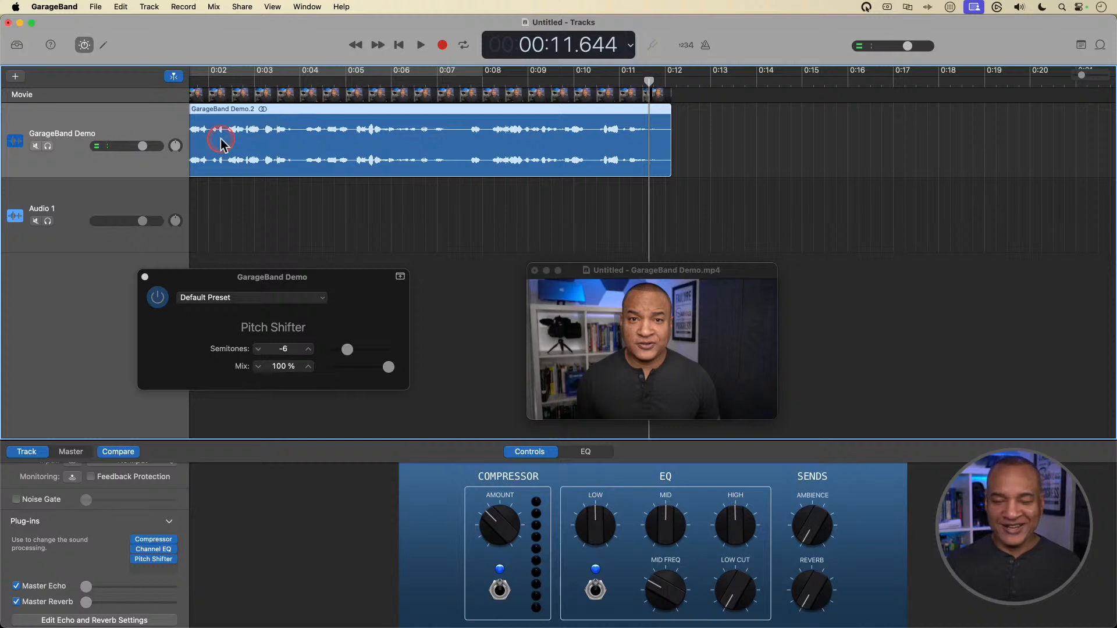
Step: Close the Pitch Shifter window, return the playhead to the start, and bypass the Pitch Shifter on the GarageBand Demo track
{"action": "left_click", "coordinate": [146, 278]}
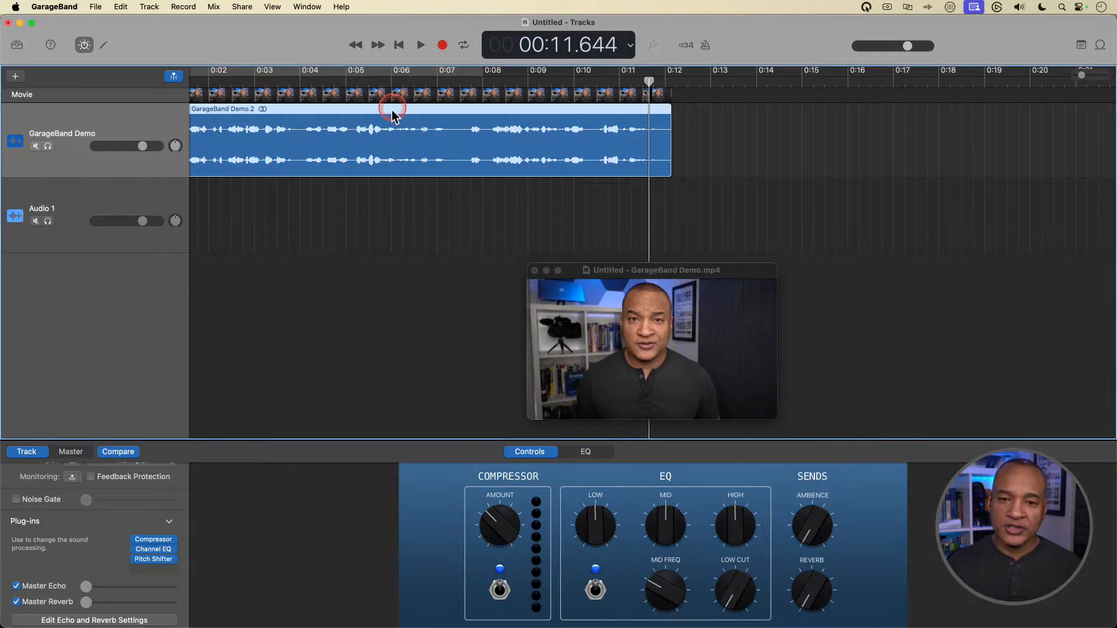
{"action": "scroll", "coordinate": [401, 114], "scroll_direction": "left", "scroll_amount": 3}
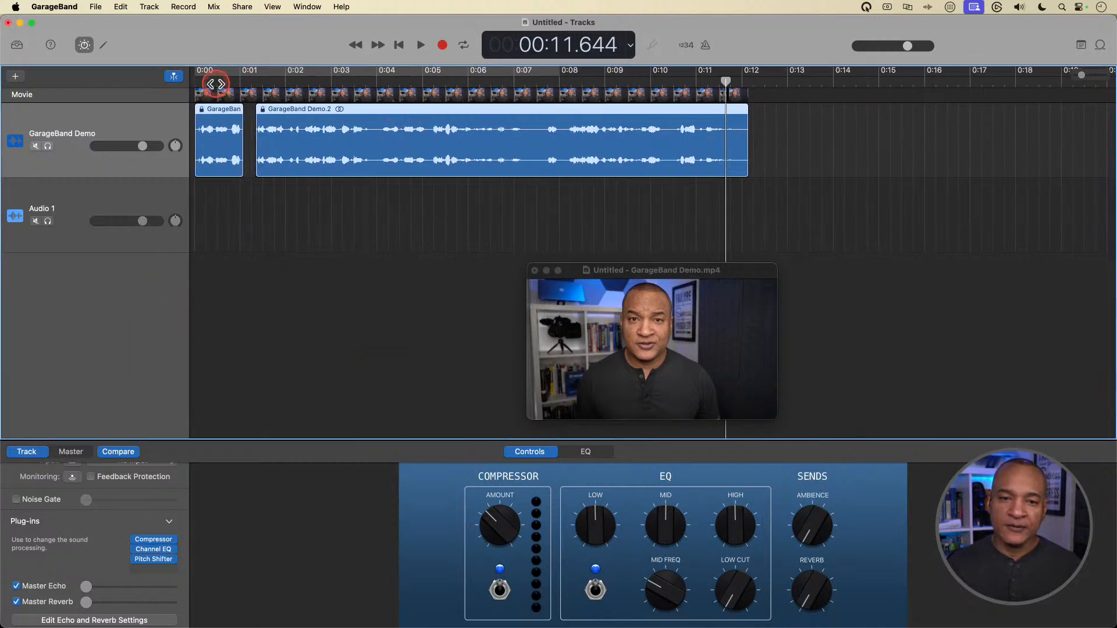
{"action": "left_click_drag", "start_coordinate": [218, 82], "coordinate": [197, 85]}
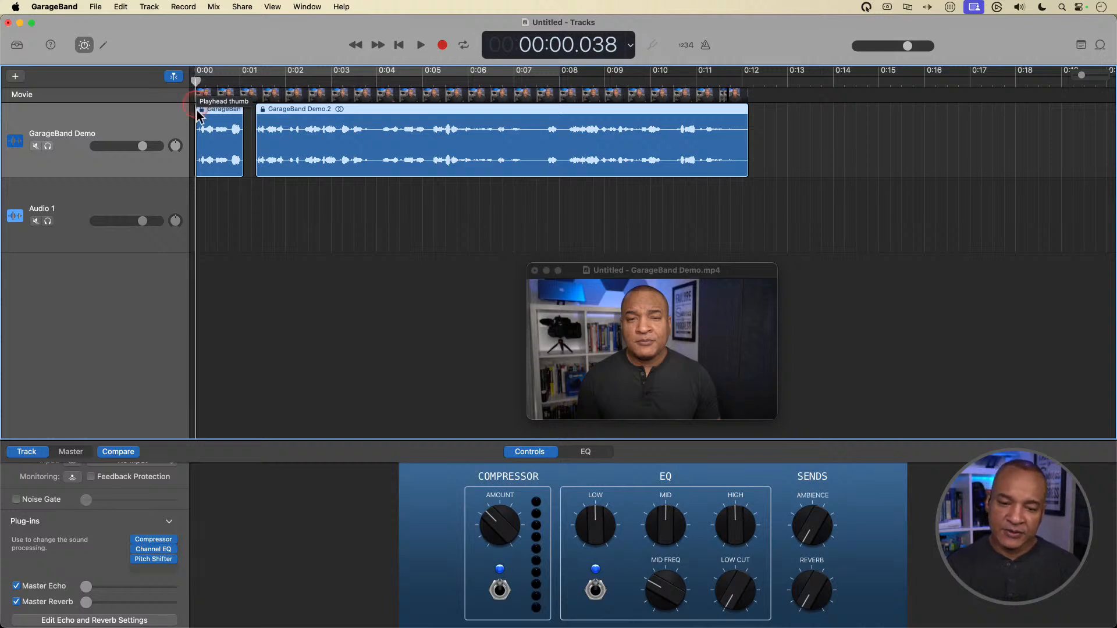
{"action": "mouse_move", "coordinate": [151, 561]}
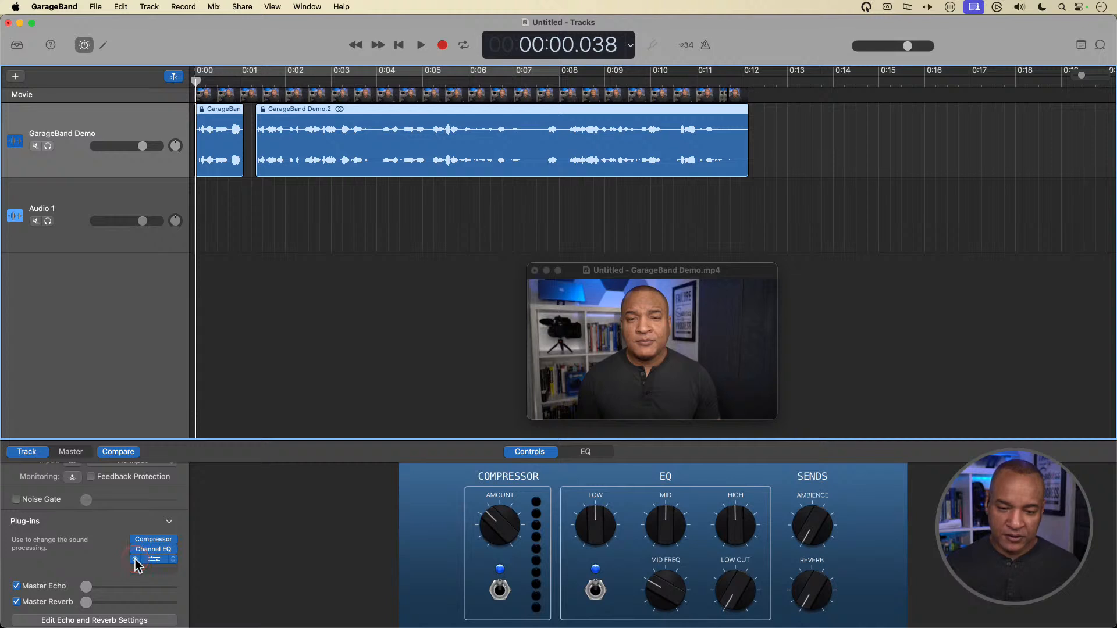
{"action": "left_click", "coordinate": [136, 559]}
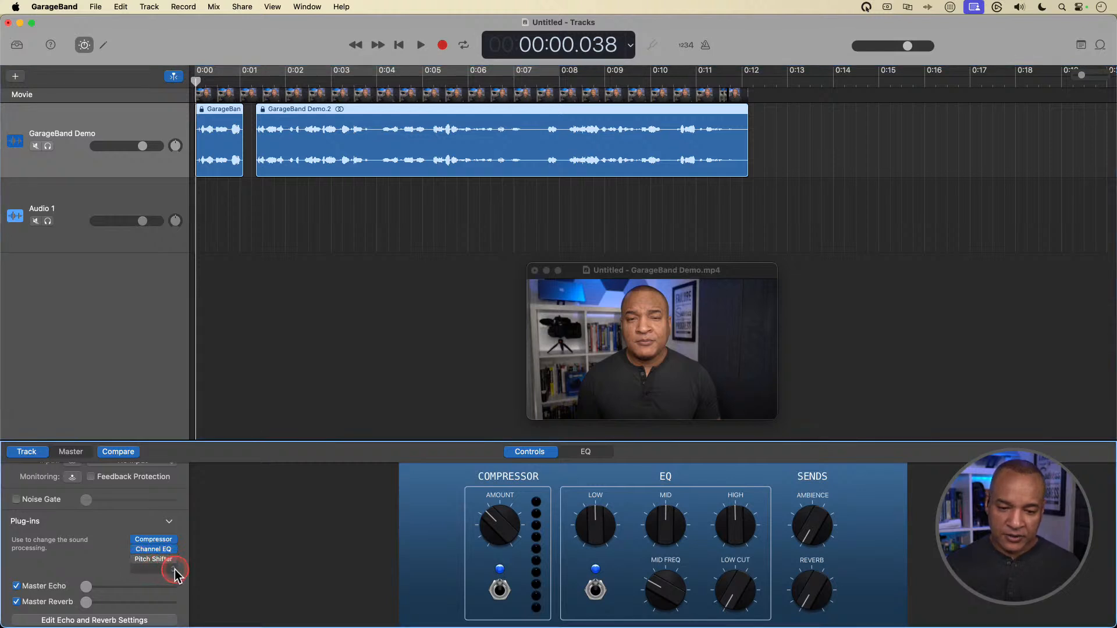
Step: Add the Noise Gate plug-in after the Pitch Shifter and place its window below the audio regions
{"action": "left_click", "coordinate": [175, 572]}
{"action": "mouse_move", "coordinate": [176, 575]}
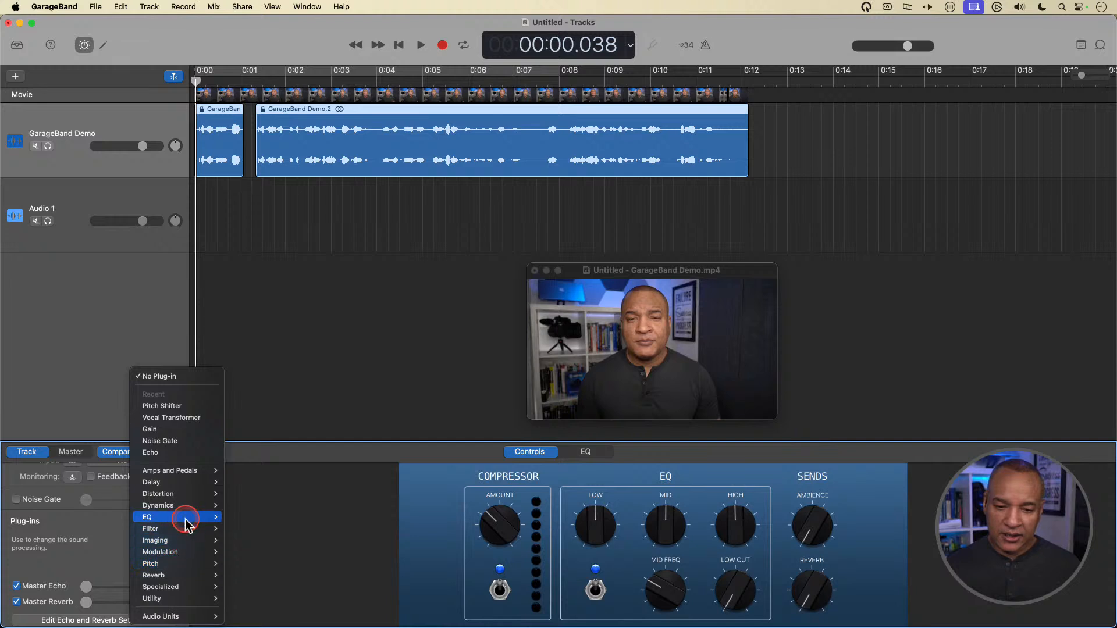
{"action": "left_click", "coordinate": [171, 442]}
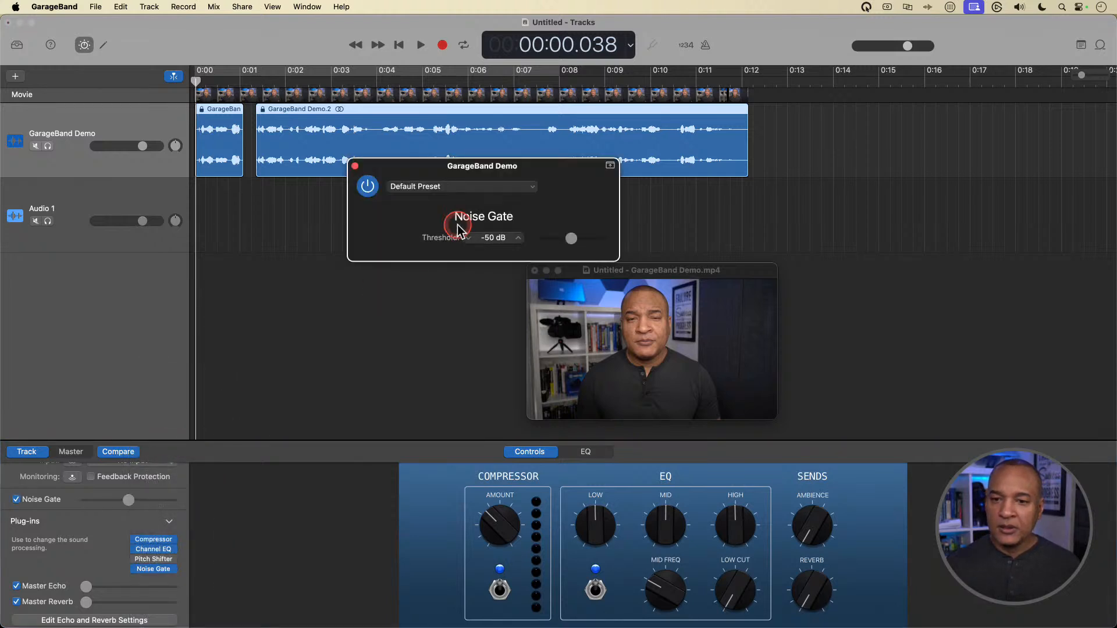
{"action": "left_click_drag", "start_coordinate": [526, 169], "coordinate": [327, 274]}
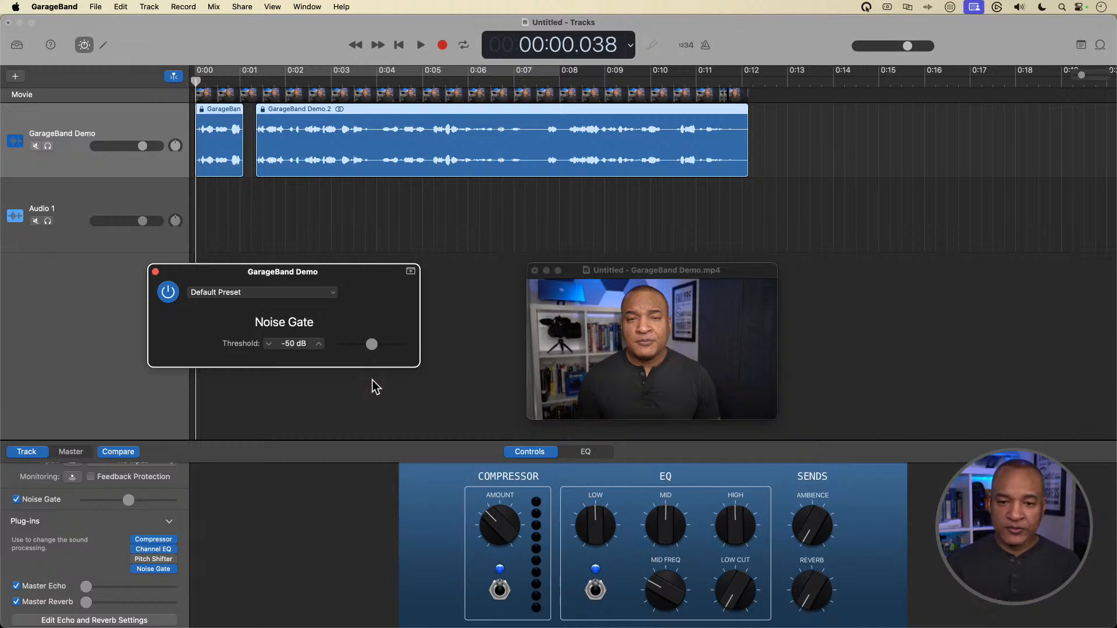
Step: Try several Noise Gate thresholds and leave the threshold at -74 dB
{"action": "left_click", "coordinate": [371, 345]}
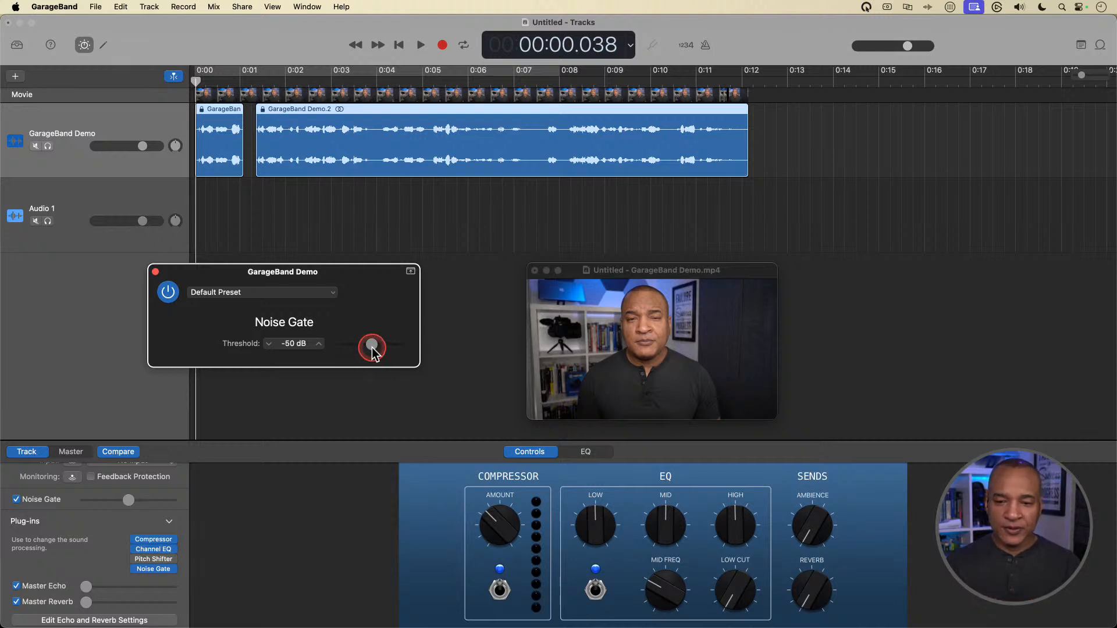
{"action": "mouse_move", "coordinate": [372, 348]}
{"action": "left_mouse_down"}
{"action": "mouse_move", "coordinate": [358, 348]}
{"action": "mouse_move", "coordinate": [384, 348]}
{"action": "mouse_move", "coordinate": [367, 349]}
{"action": "left_mouse_up"}
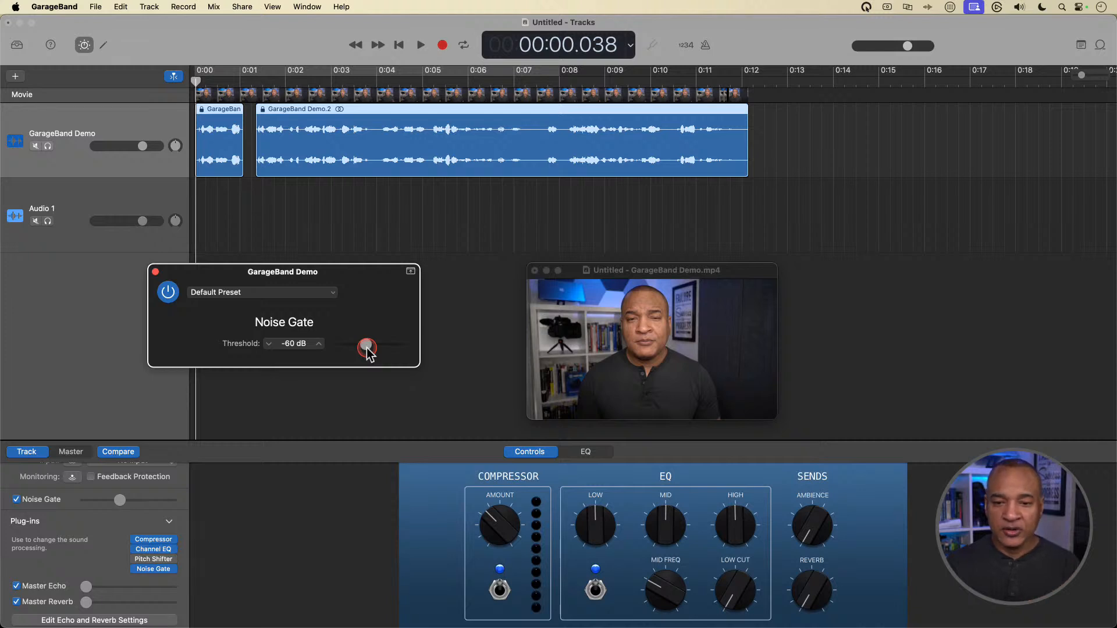
{"action": "left_click_drag", "start_coordinate": [367, 348], "coordinate": [357, 351]}
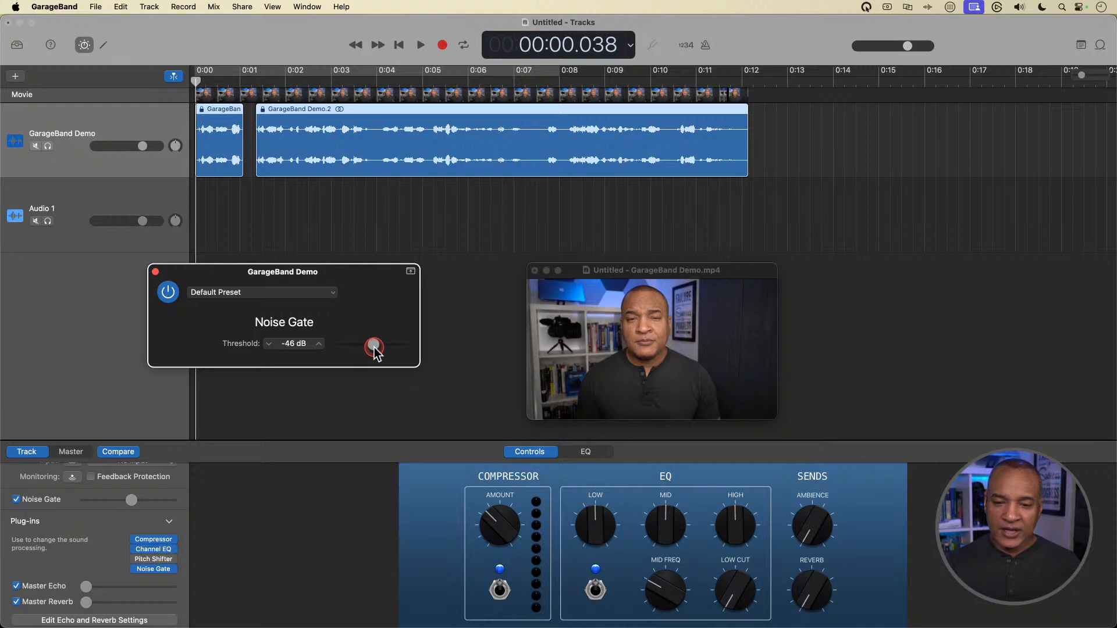
{"action": "left_click_drag", "start_coordinate": [379, 353], "coordinate": [357, 349]}
Step: Play the clip from the beginning while raising the Noise Gate threshold to -34 dB, stop near the end, and close the plug-in window
{"action": "left_click", "coordinate": [243, 84]}
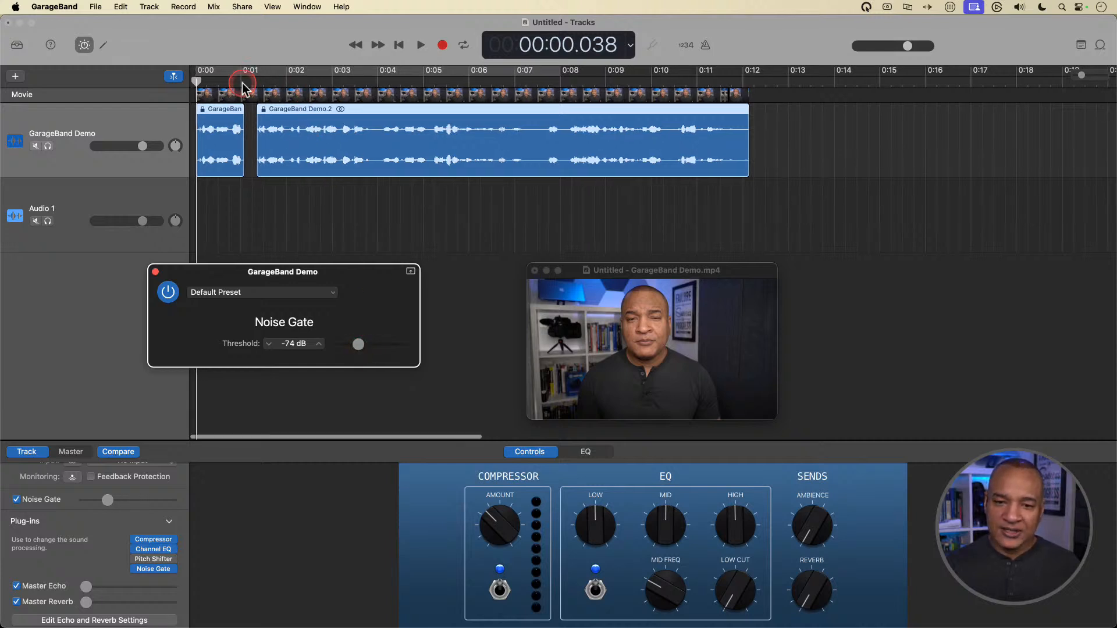
{"action": "left_click", "coordinate": [196, 82]}
{"action": "key", "text": "space"}
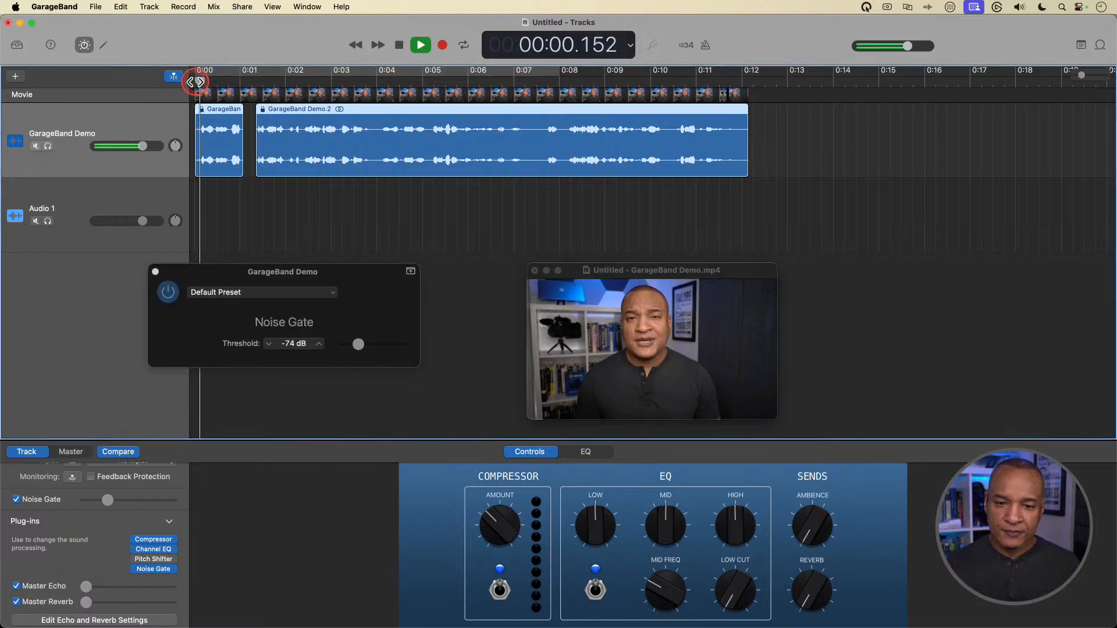
{"action": "mouse_move", "coordinate": [361, 343]}
{"action": "left_mouse_down"}
{"action": "mouse_move", "coordinate": [394, 349]}
{"action": "mouse_move", "coordinate": [381, 353]}
{"action": "left_mouse_up"}
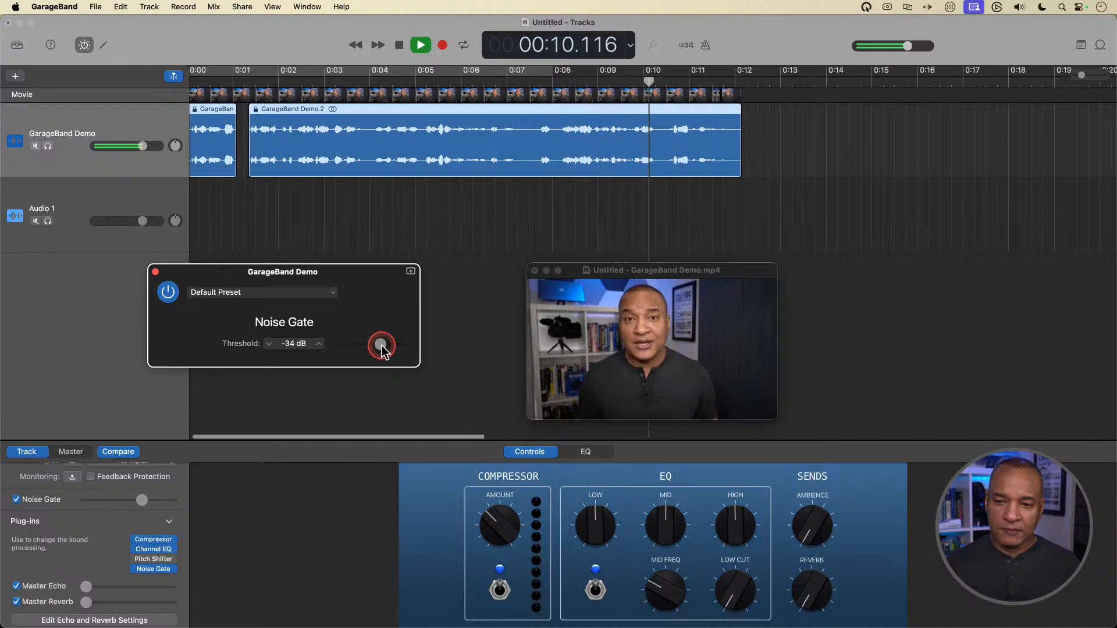
{"action": "key", "text": "space"}
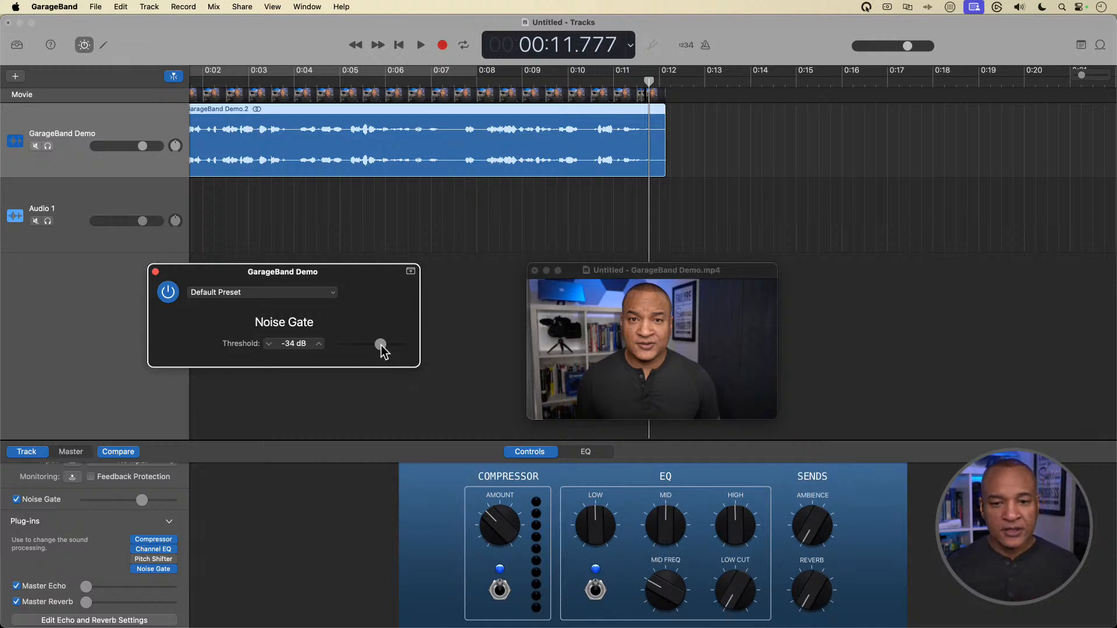
{"action": "left_click", "coordinate": [155, 273]}
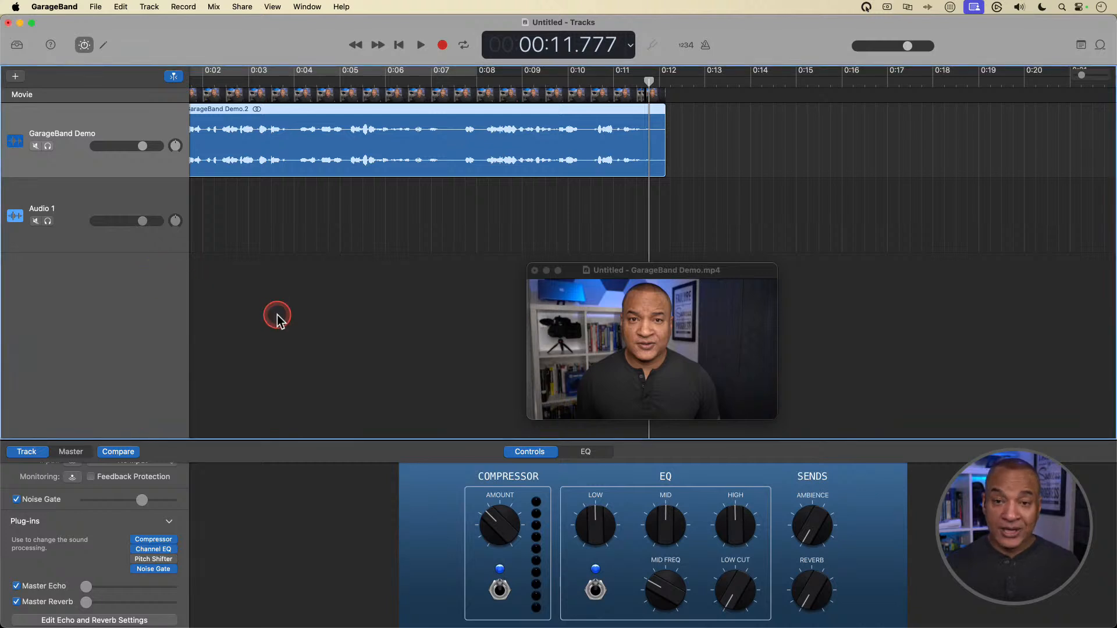
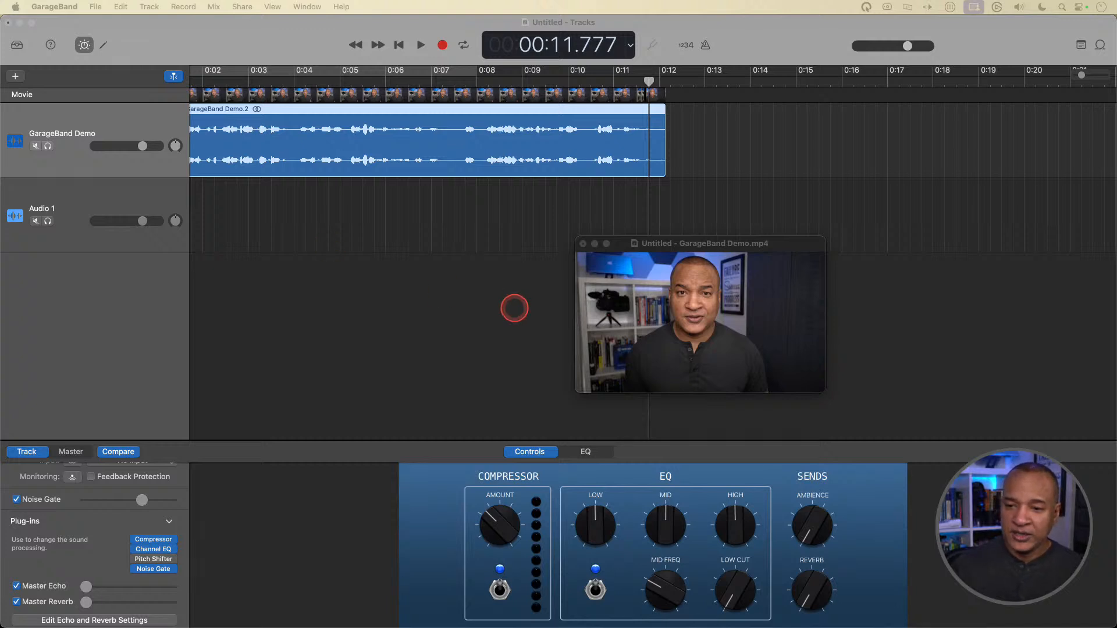
Step: Reposition the movie preview window slightly, keeping it clear of the audio regions, and return to the tracks area
{"action": "left_click", "coordinate": [656, 245]}
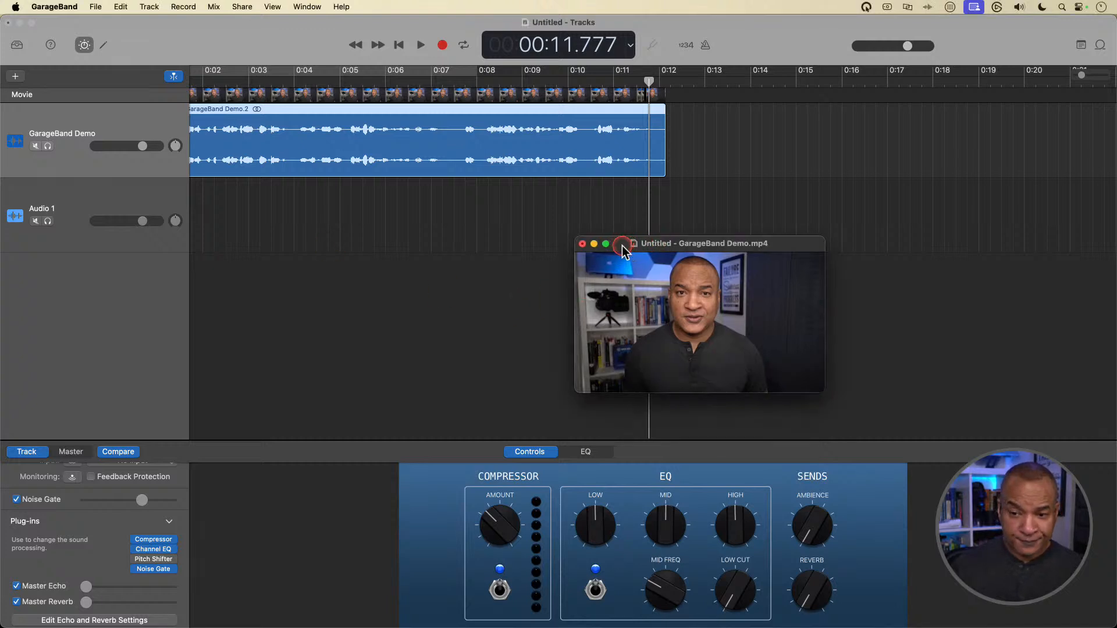
{"action": "left_click_drag", "start_coordinate": [618, 243], "coordinate": [602, 243]}
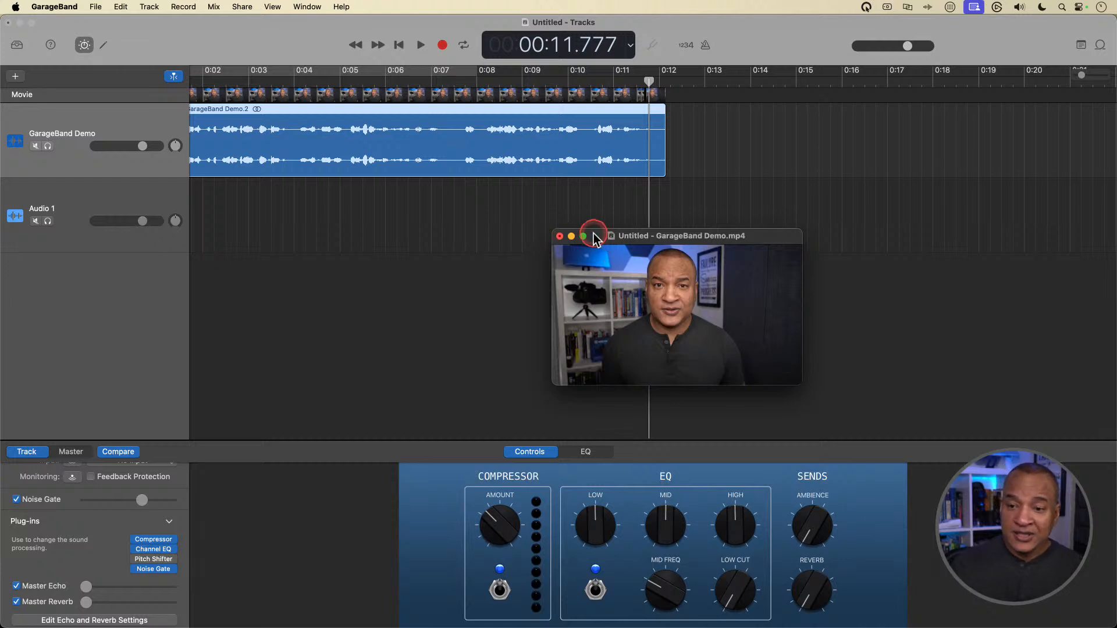
{"action": "left_click", "coordinate": [414, 194]}
Step: Play the finished audio with the movie from near the beginning and stop at about 4 seconds
{"action": "scroll", "coordinate": [391, 167], "scroll_direction": "left", "scroll_amount": 4}
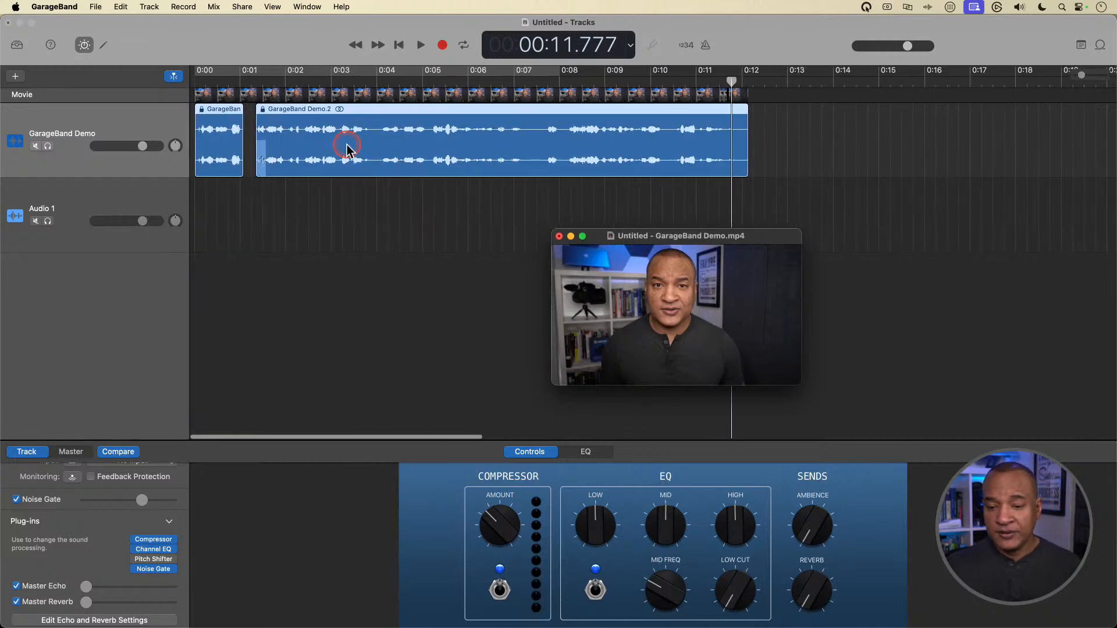
{"action": "left_click", "coordinate": [210, 82]}
{"action": "key", "text": "space"}
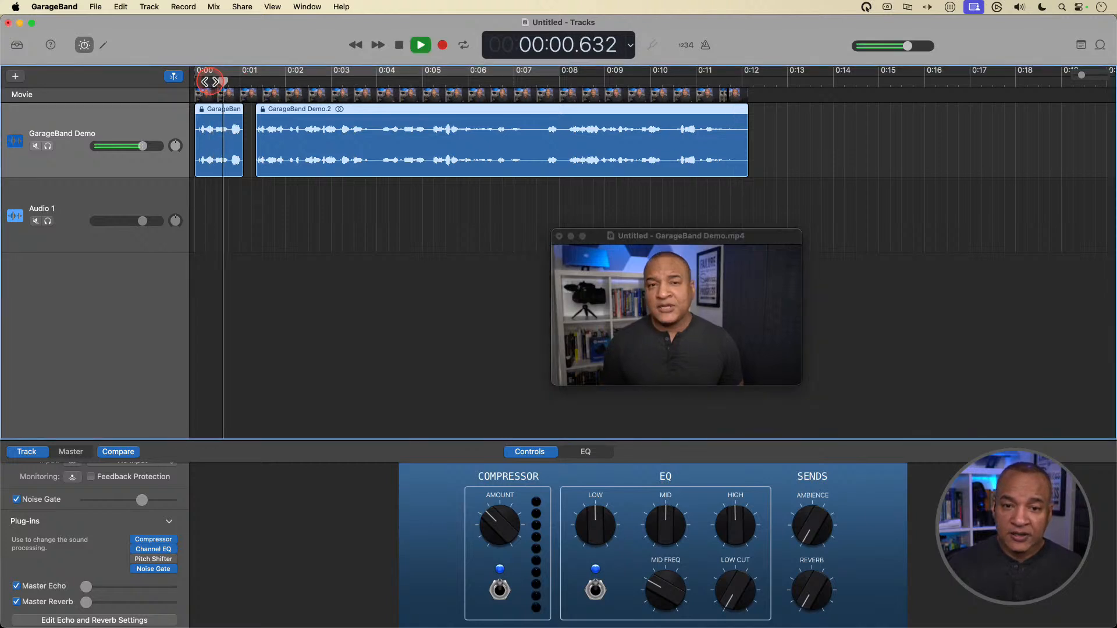
{"action": "left_click", "coordinate": [275, 114]}
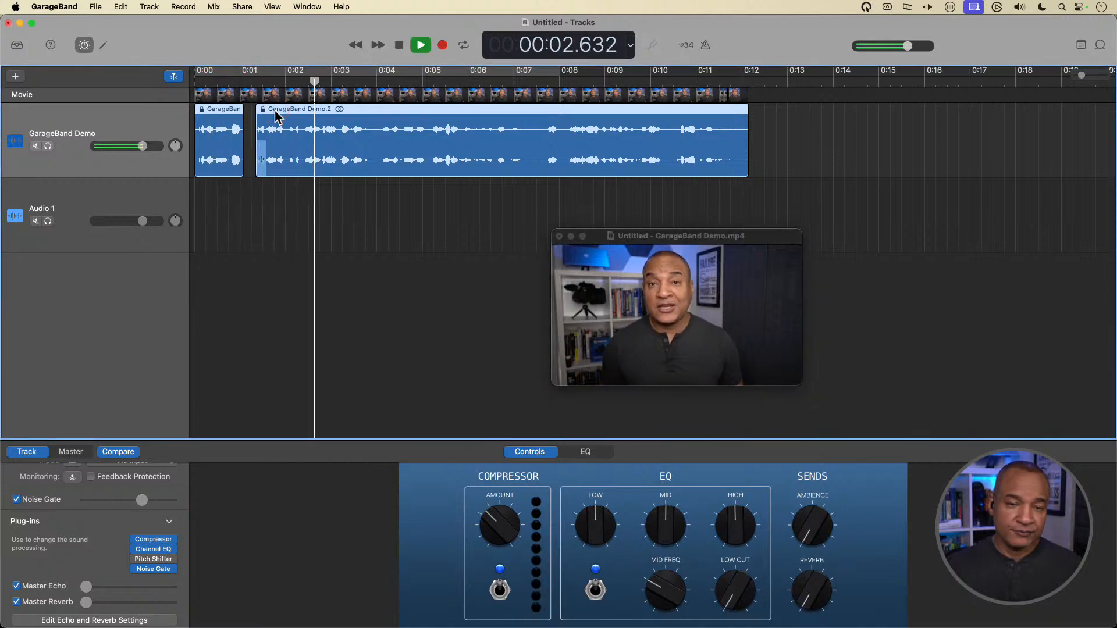
{"action": "key", "text": "space"}
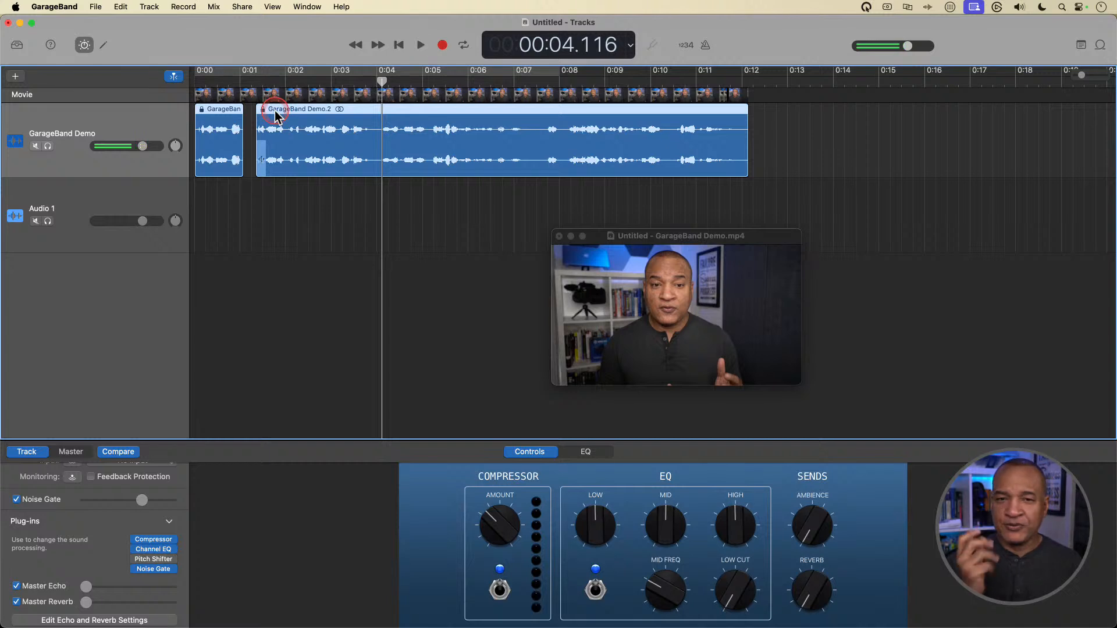
{"action": "left_click", "coordinate": [276, 115]}
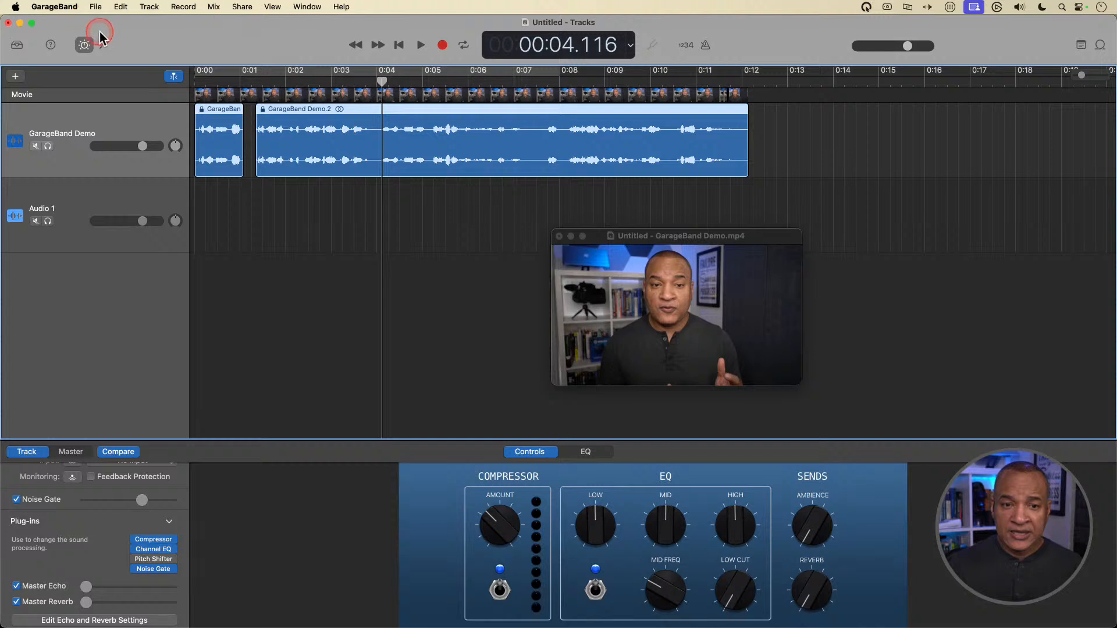
Step: Start exporting the audio to a movie on the Desktop with the Full Quality preset
{"action": "left_click", "coordinate": [96, 7]}
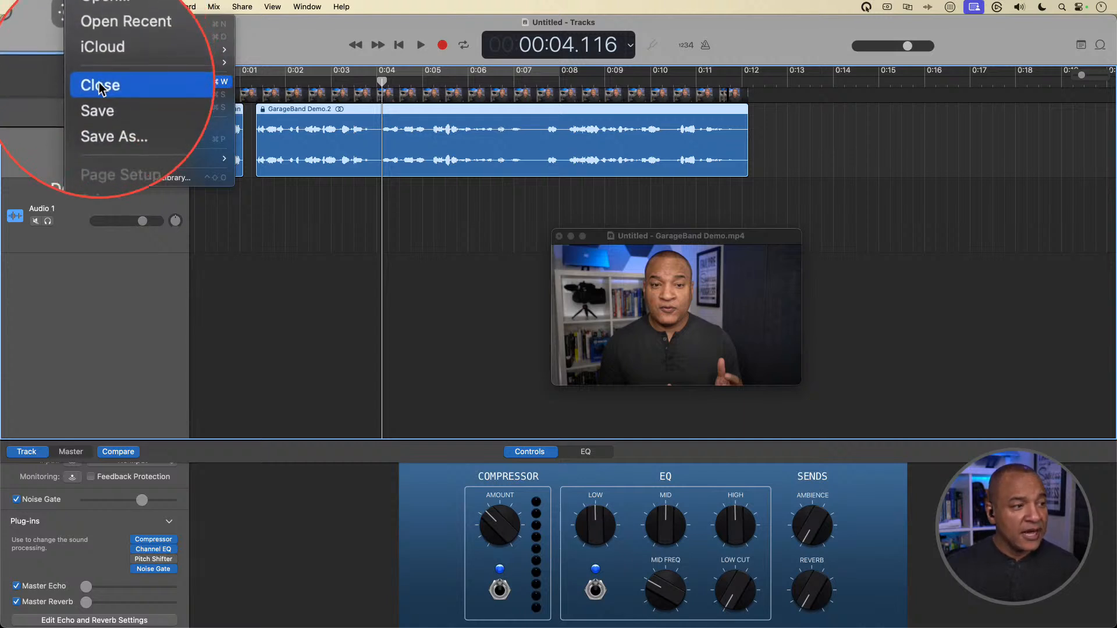
{"action": "mouse_move", "coordinate": [110, 162]}
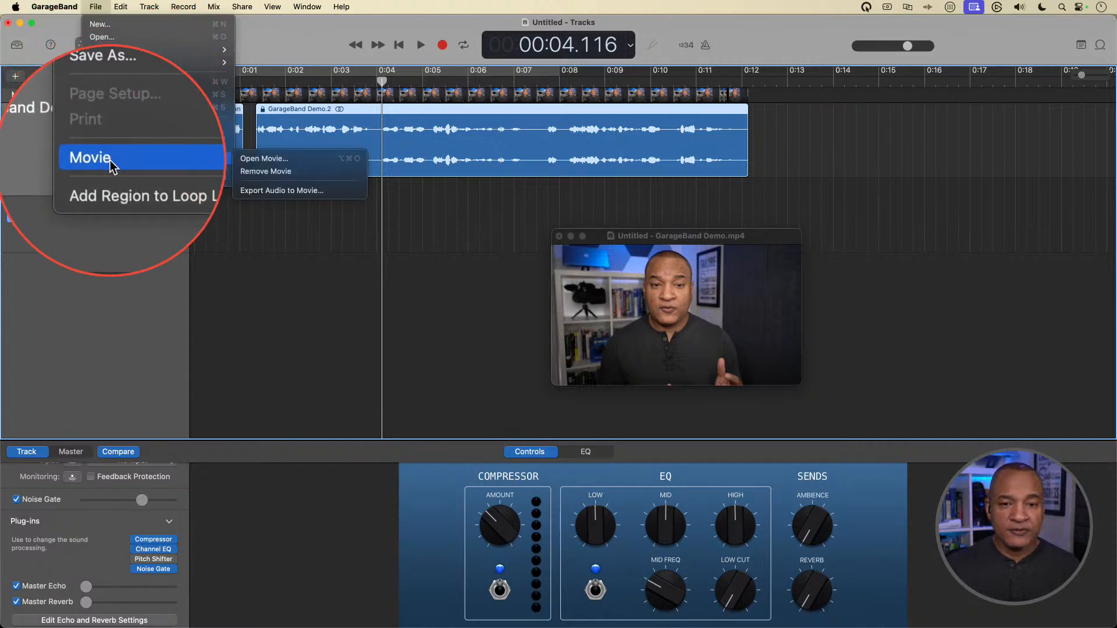
{"action": "left_click", "coordinate": [280, 193]}
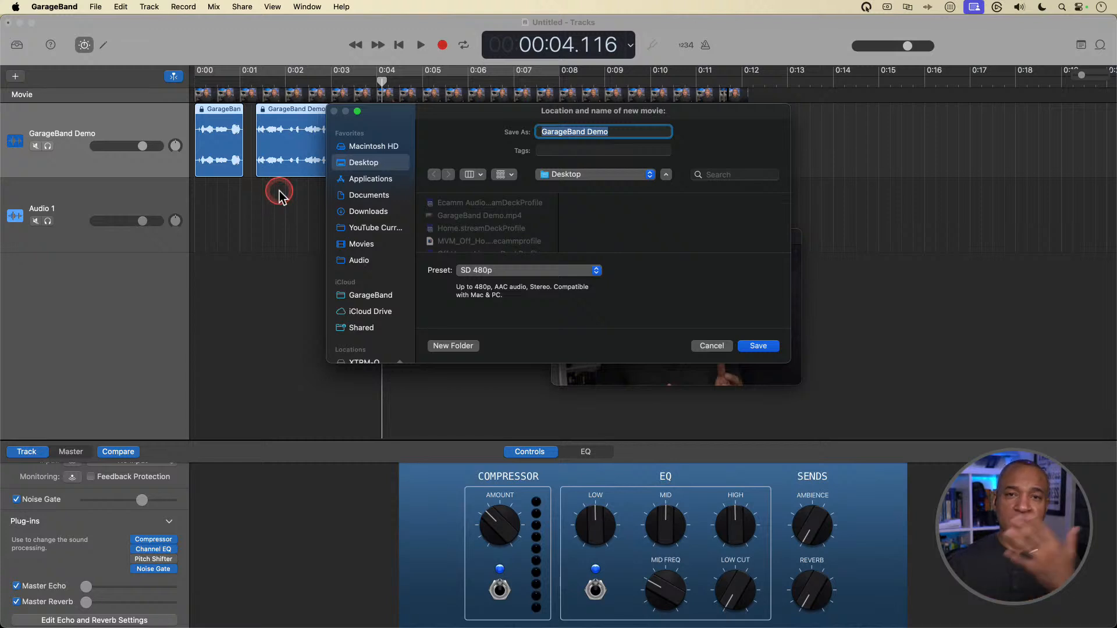
{"action": "left_click", "coordinate": [422, 204]}
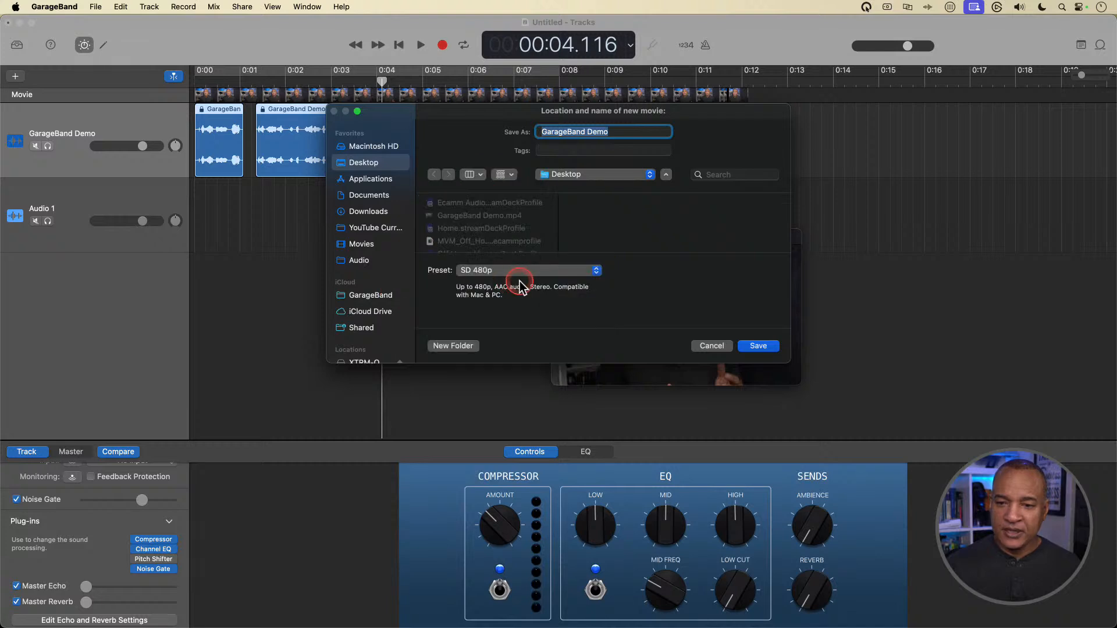
{"action": "left_click", "coordinate": [598, 271]}
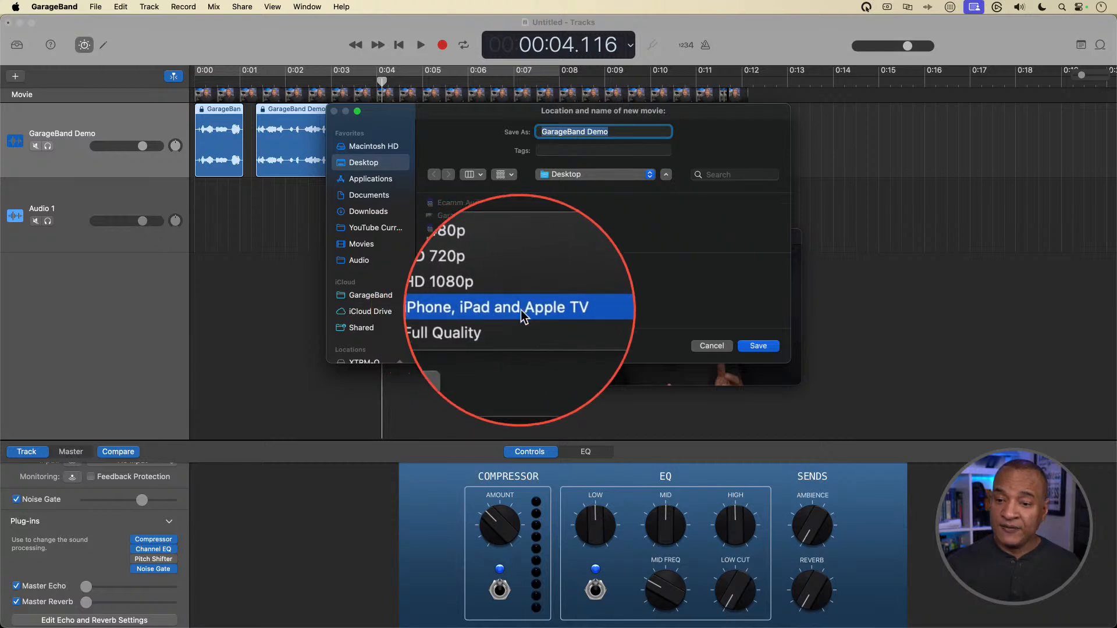
{"action": "left_click", "coordinate": [485, 322]}
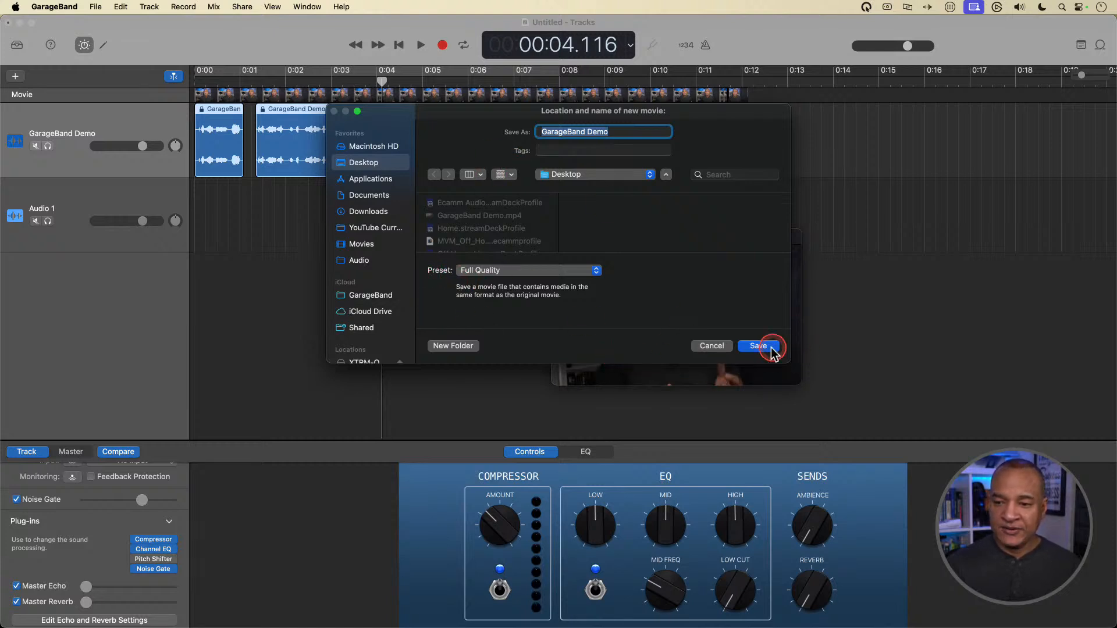
Step: Name the exported movie GarageBand Demo_Mixed and save it
{"action": "left_click", "coordinate": [633, 133]}
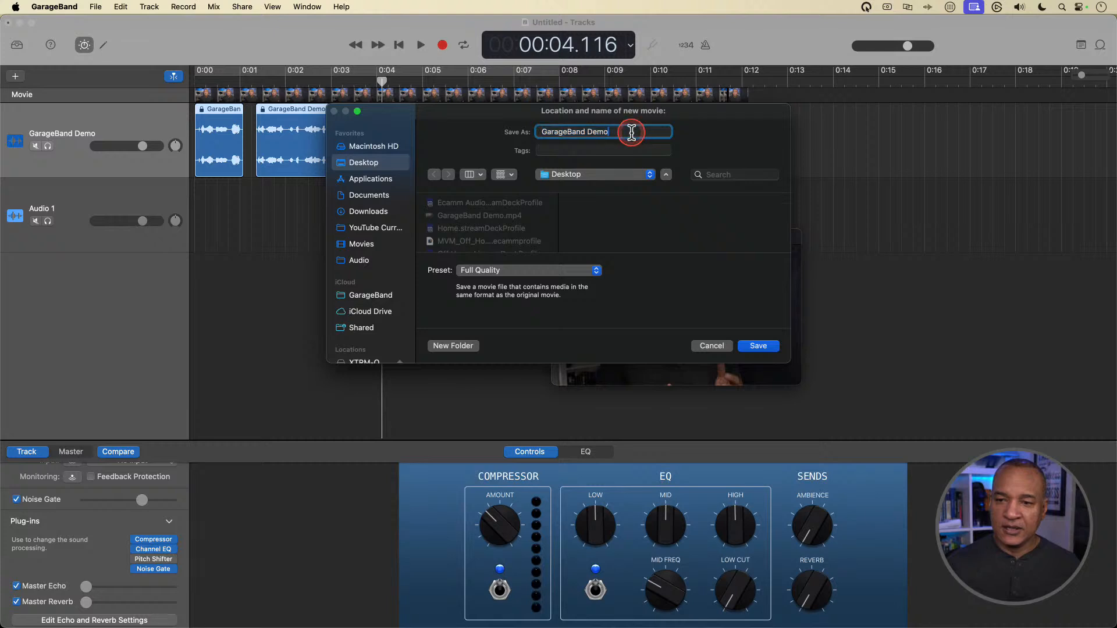
{"action": "type", "text": "_"}
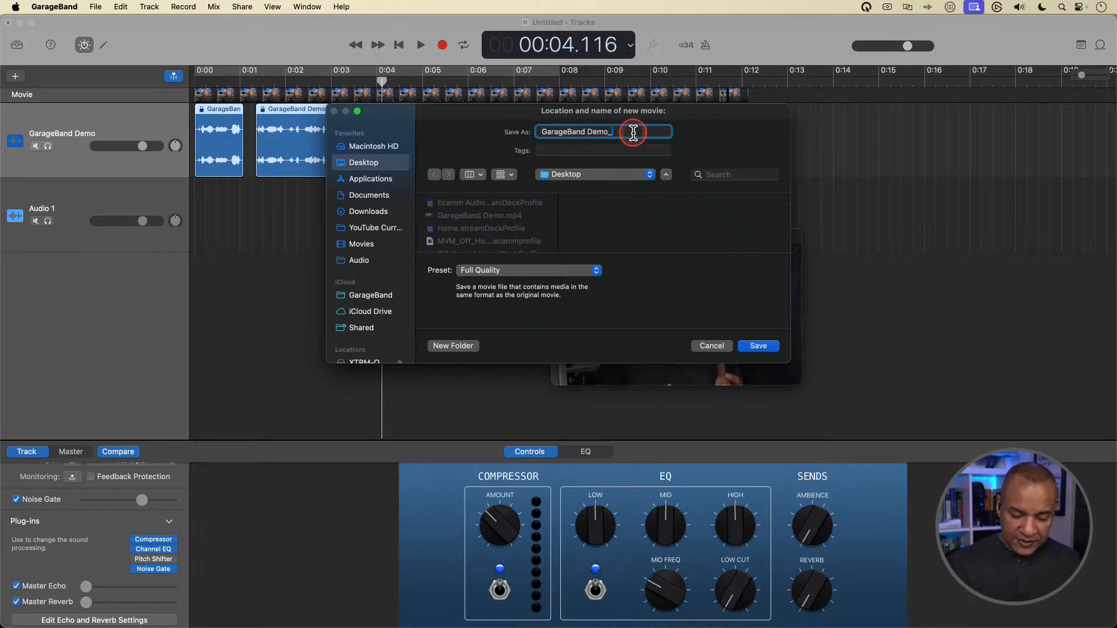
{"action": "type", "text": "Mixe"}
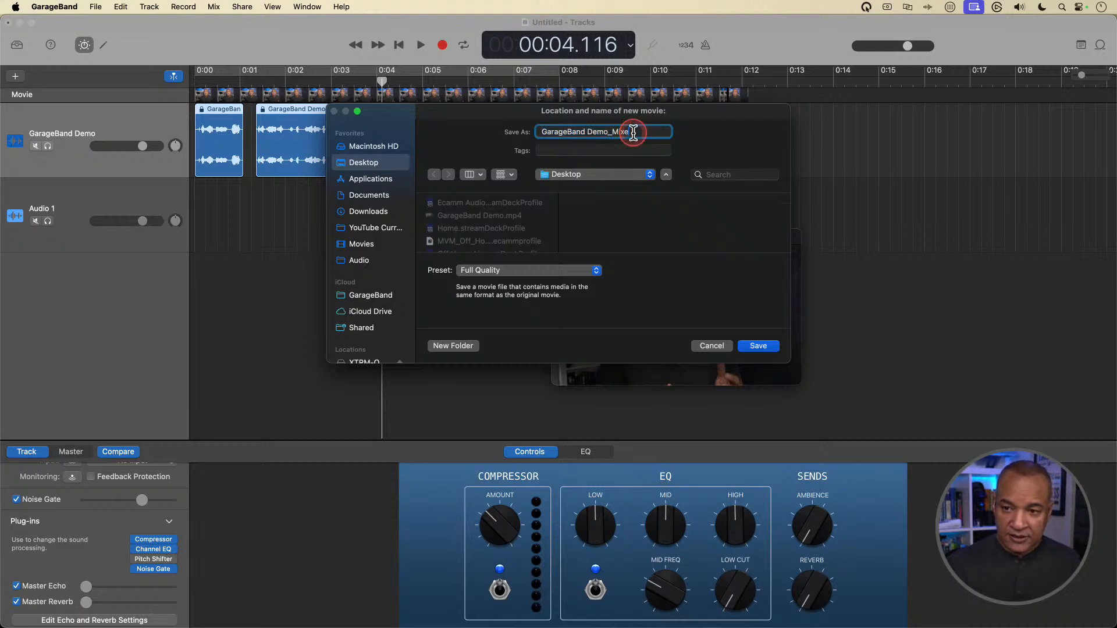
{"action": "type", "text": "d"}
{"action": "left_click", "coordinate": [758, 346]}
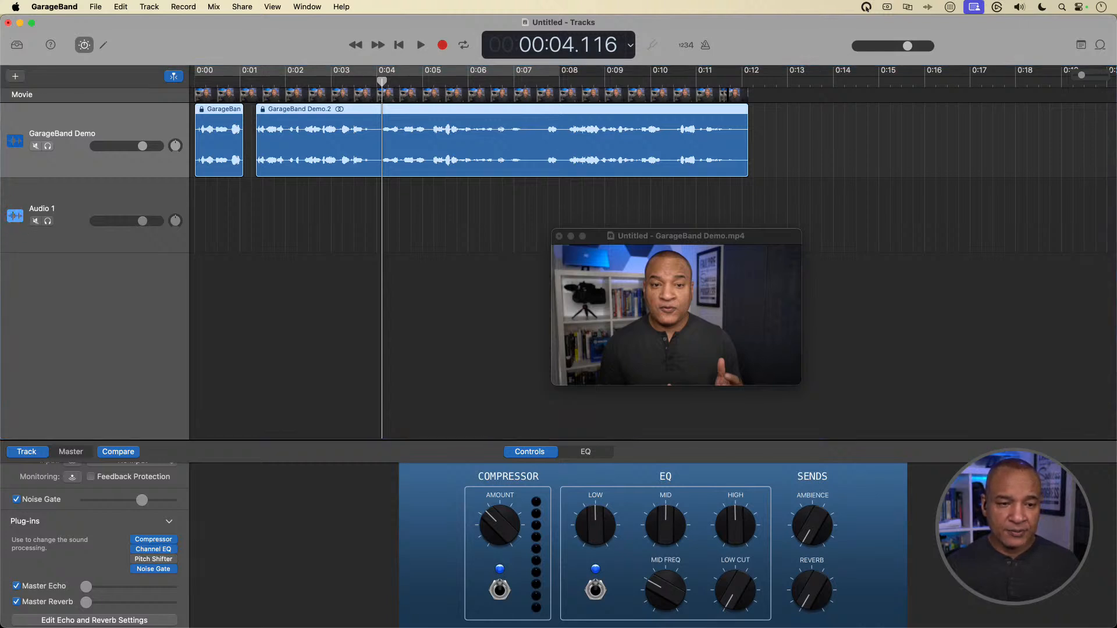
Step: Open the exported GarageBand Demo_Mixed.mov in QuickTime Player, shrink its window and arrange it beside the movie preview without overlap
{"action": "left_click_drag", "start_coordinate": [0, 183], "coordinate": [0, 174]}
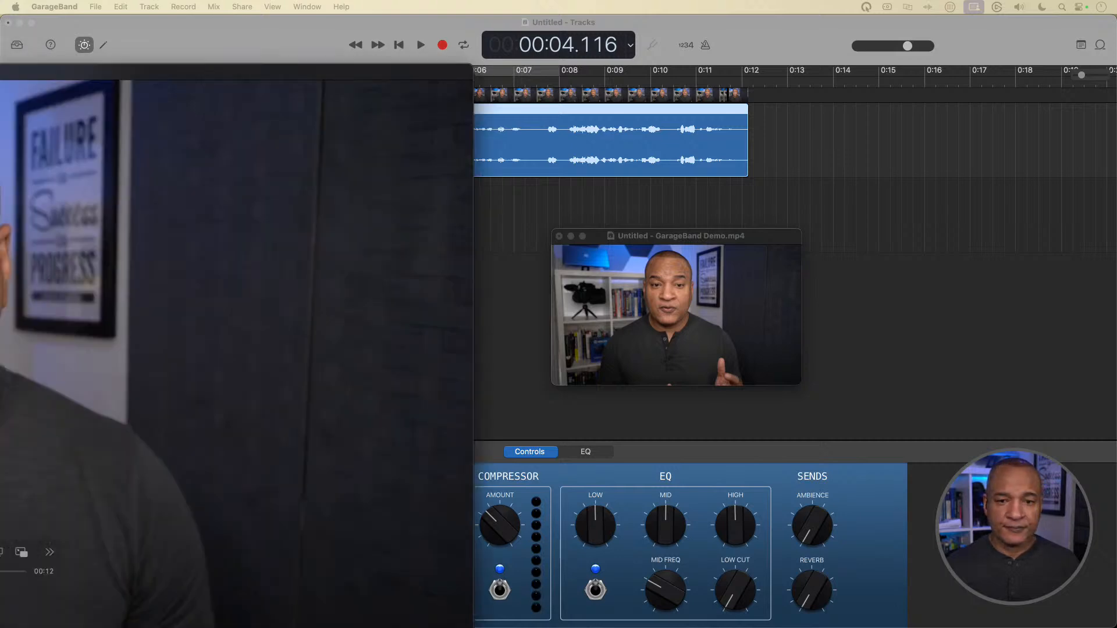
{"action": "left_click_drag", "start_coordinate": [0, 75], "coordinate": [219, 45]}
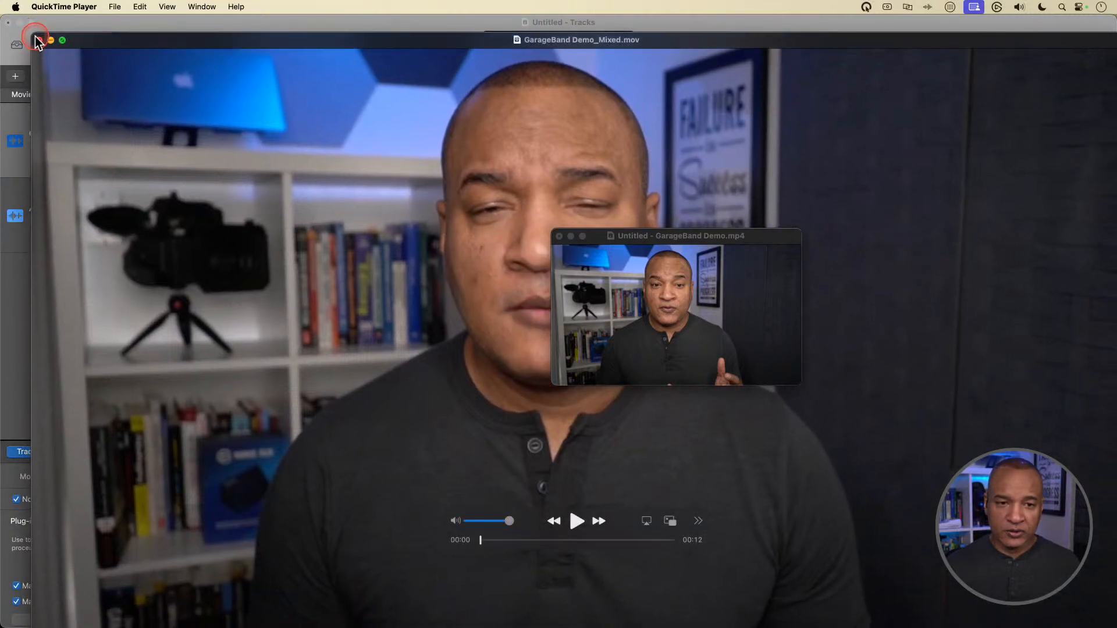
{"action": "left_click_drag", "start_coordinate": [35, 36], "coordinate": [62, 57]}
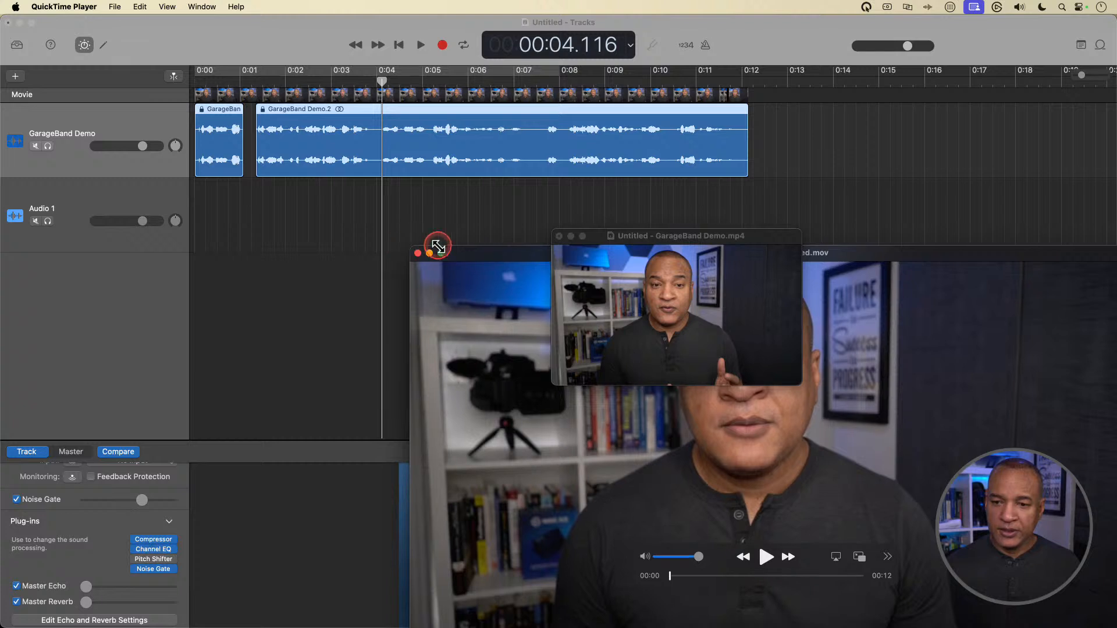
{"action": "left_click_drag", "start_coordinate": [460, 252], "coordinate": [99, 91]}
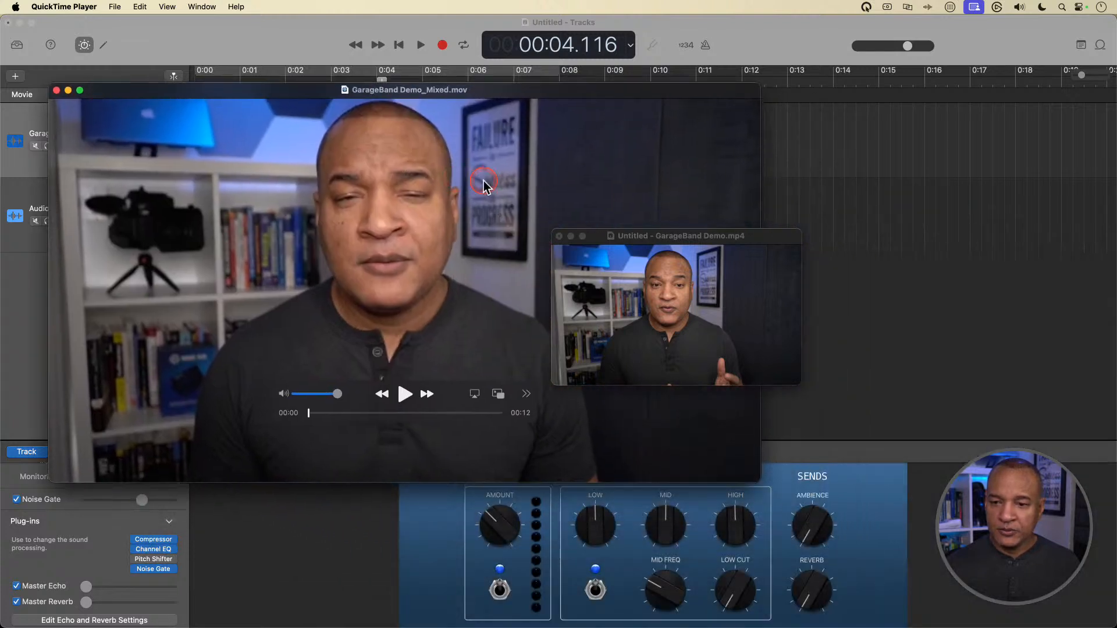
{"action": "left_click_drag", "start_coordinate": [656, 238], "coordinate": [923, 178]}
{"action": "mouse_move", "coordinate": [271, 99]}
{"action": "left_mouse_down"}
{"action": "mouse_move", "coordinate": [257, 84]}
{"action": "mouse_move", "coordinate": [291, 100]}
{"action": "left_mouse_up"}
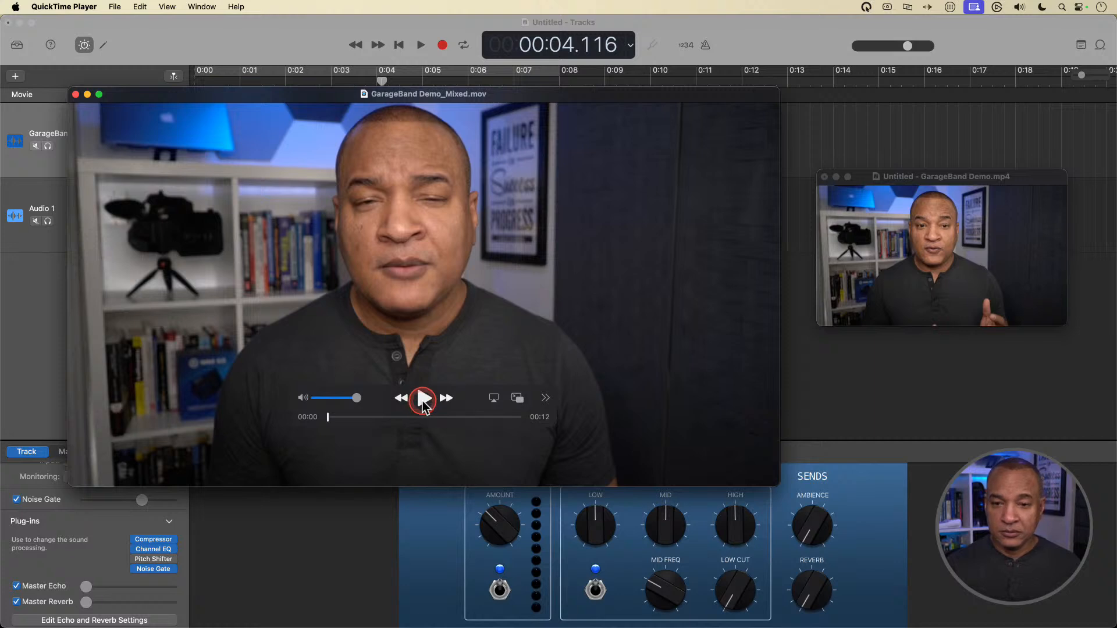
Step: Play the exported movie through to the end in QuickTime Player and close its window
{"action": "left_click", "coordinate": [422, 399]}
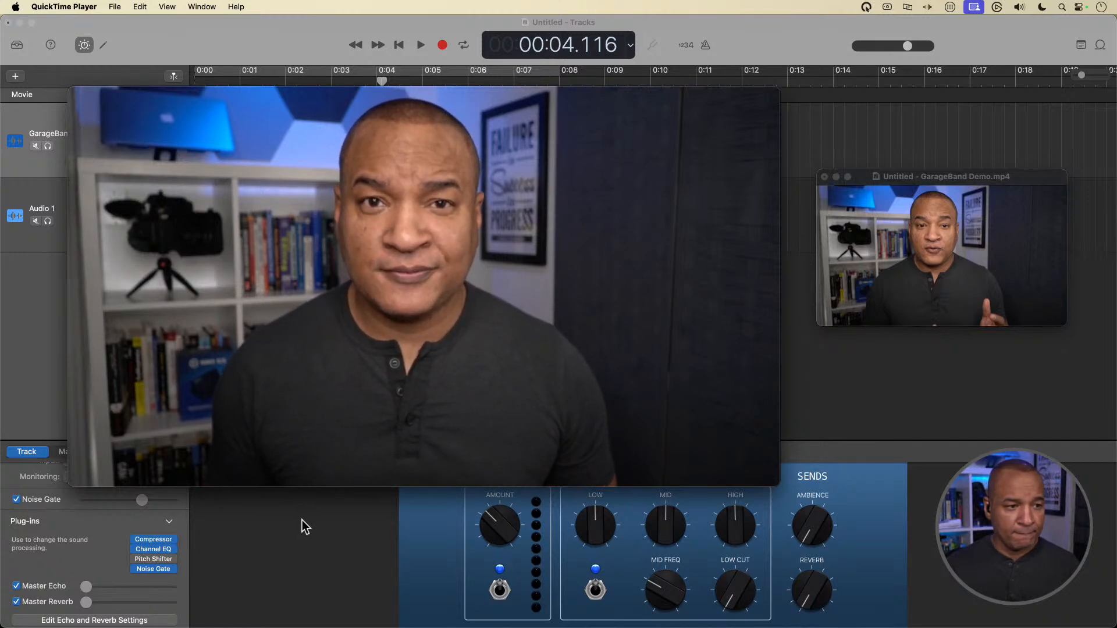
{"action": "mouse_move", "coordinate": [230, 239]}
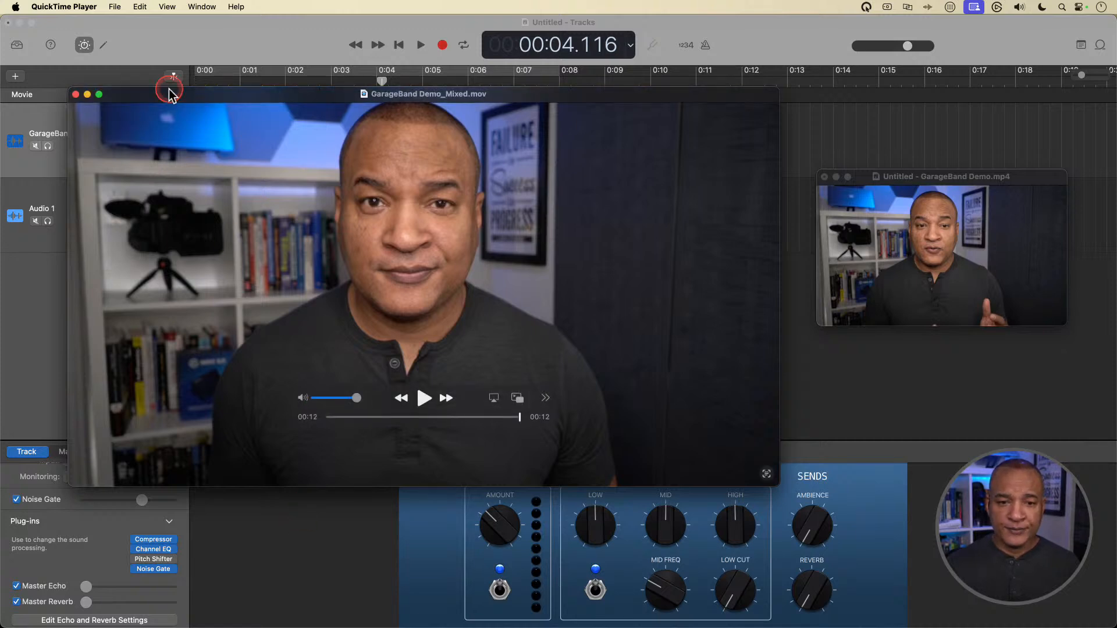
{"action": "left_click_drag", "start_coordinate": [165, 95], "coordinate": [162, 150]}
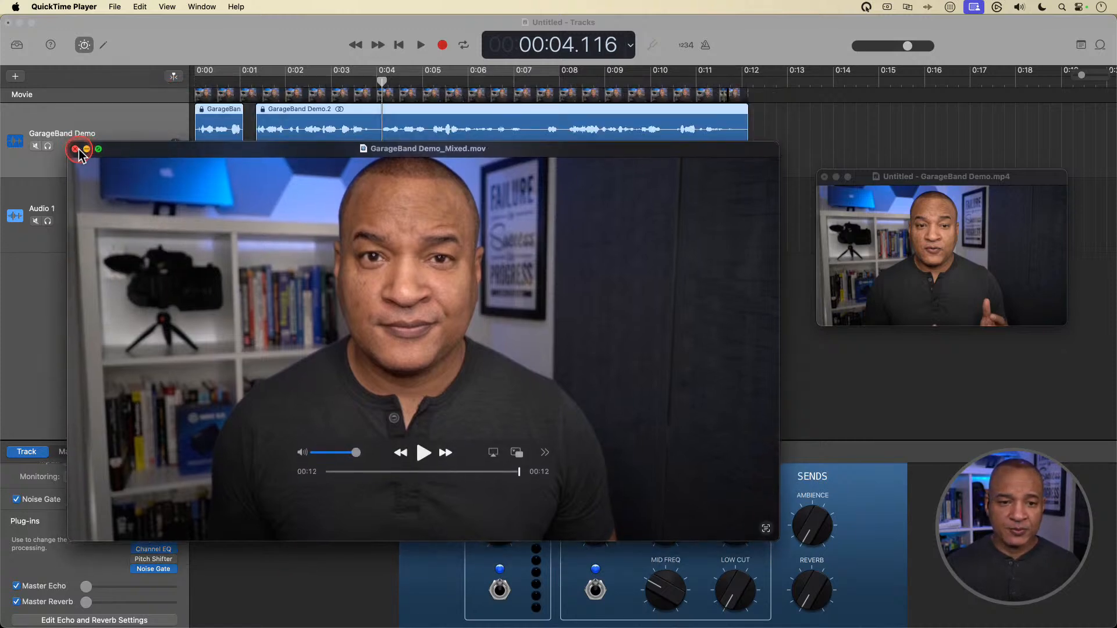
{"action": "left_click", "coordinate": [74, 149]}
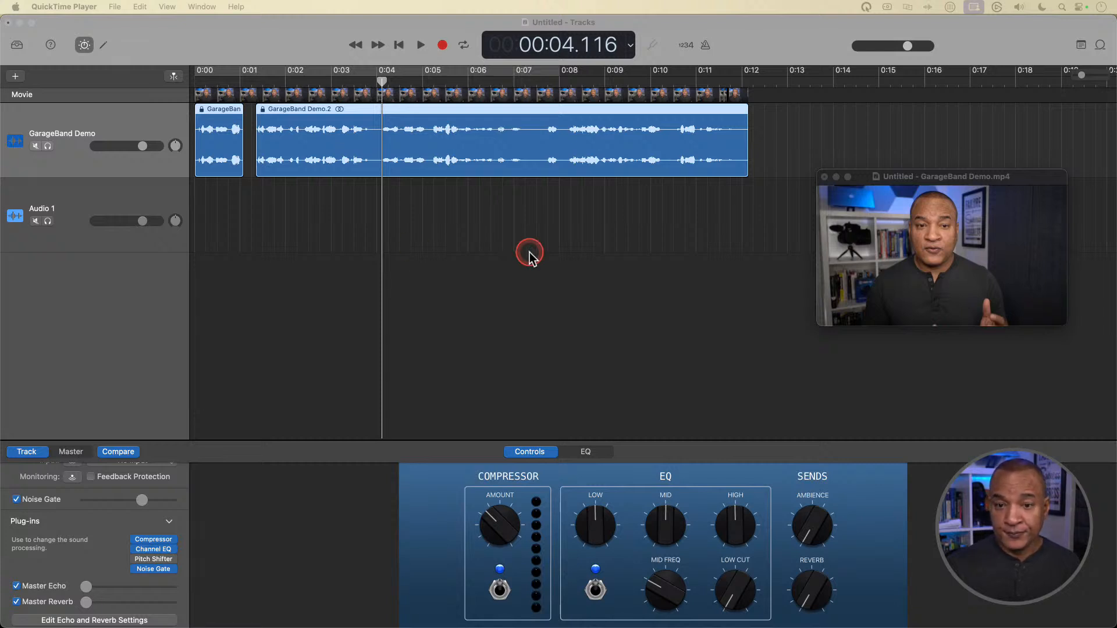
Step: Return to GarageBand and move the movie preview window to the empty area below the audio tracks
{"action": "left_click", "coordinate": [896, 177]}
{"action": "left_click_drag", "start_coordinate": [896, 180], "coordinate": [579, 256]}
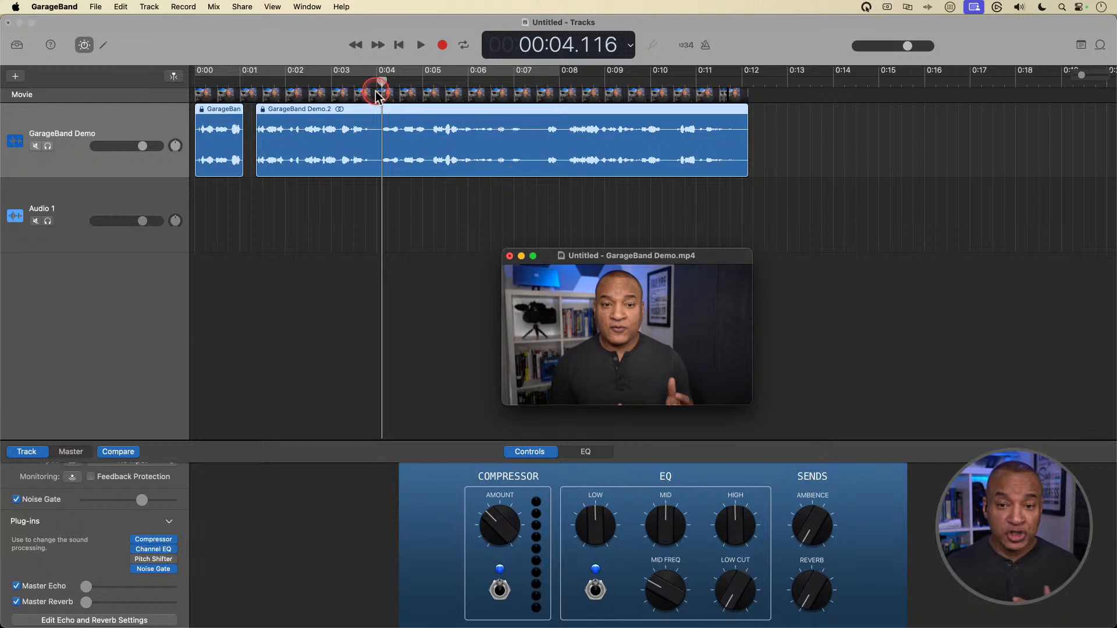
{"action": "left_click", "coordinate": [279, 45]}
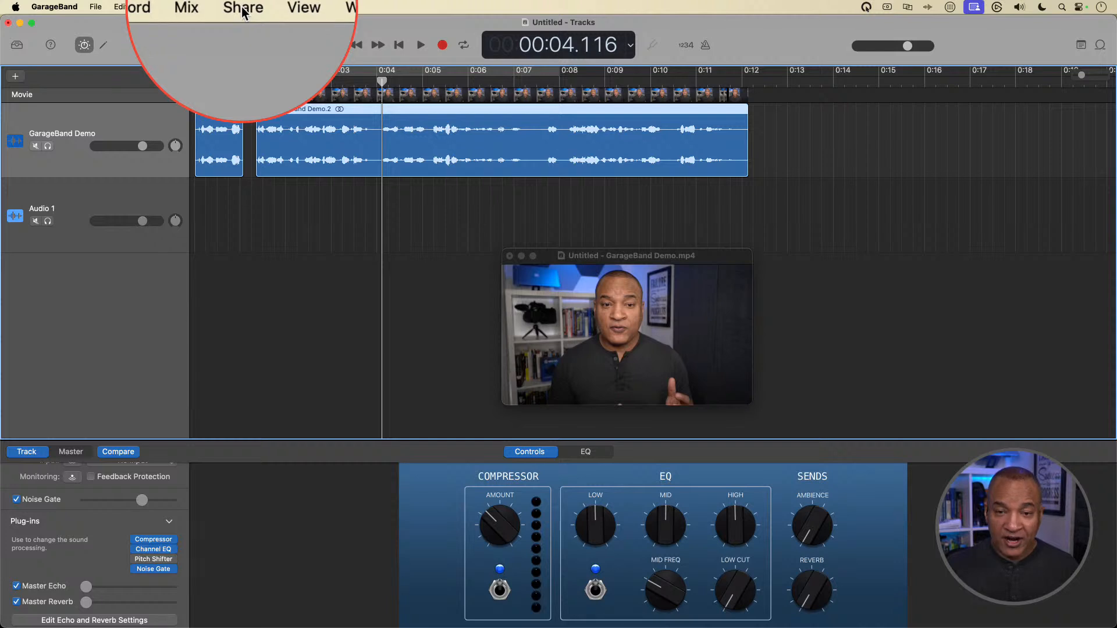
Step: Start exporting the song to disk in the Desktop folder and name the file GarageBandDemo_AudioTrack
{"action": "left_click", "coordinate": [242, 6]}
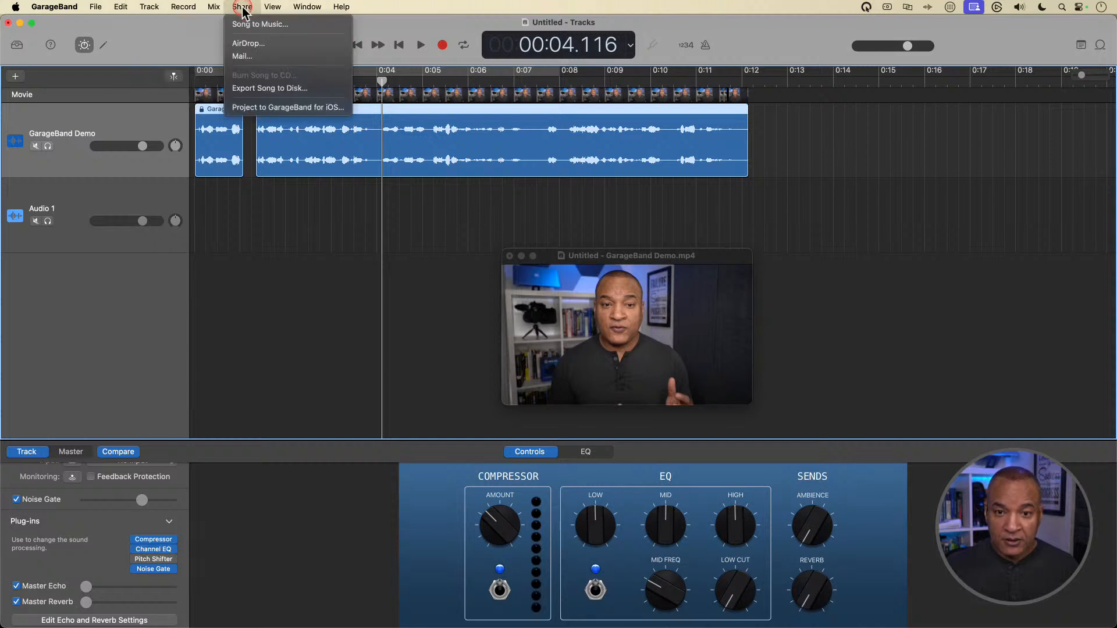
{"action": "left_click", "coordinate": [318, 89]}
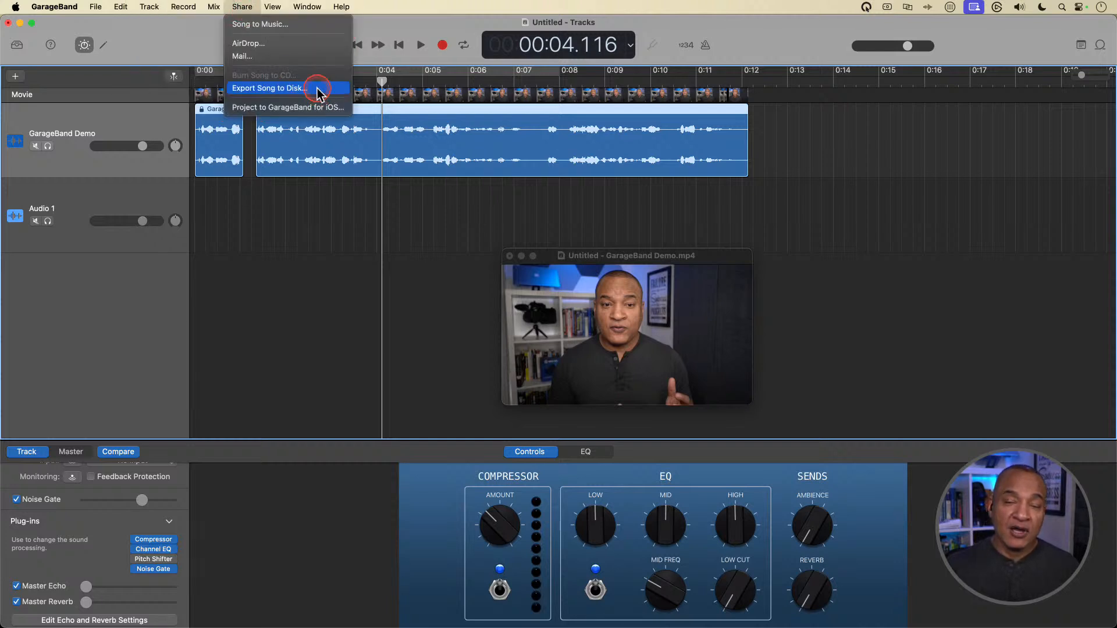
{"action": "left_click", "coordinate": [275, 91]}
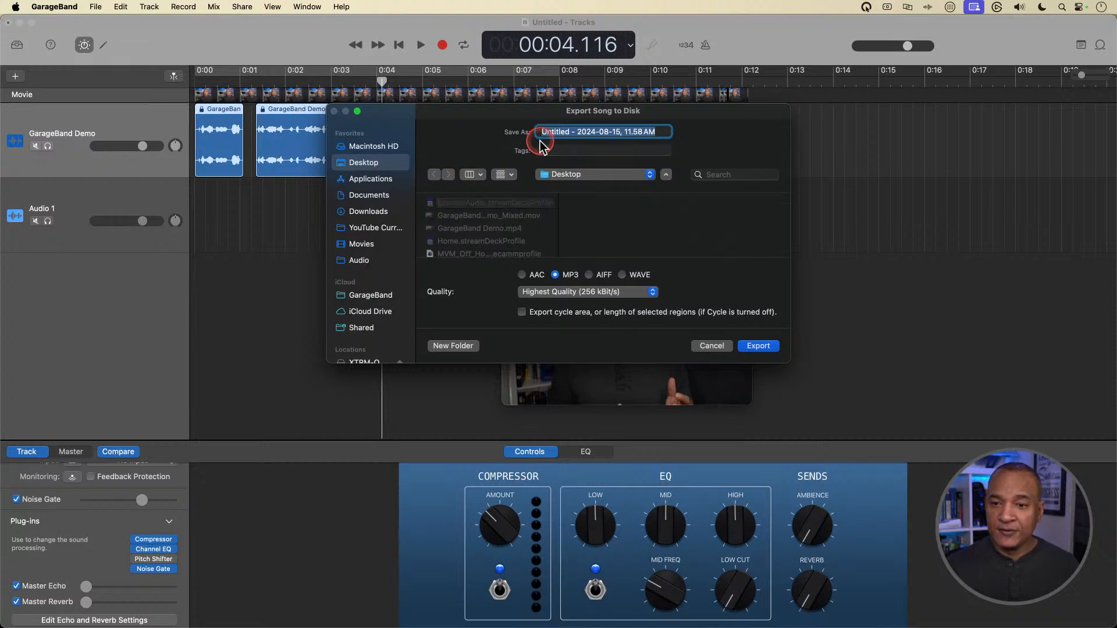
{"action": "left_click", "coordinate": [477, 138]}
{"action": "type", "text": "GarageBandDemo"}
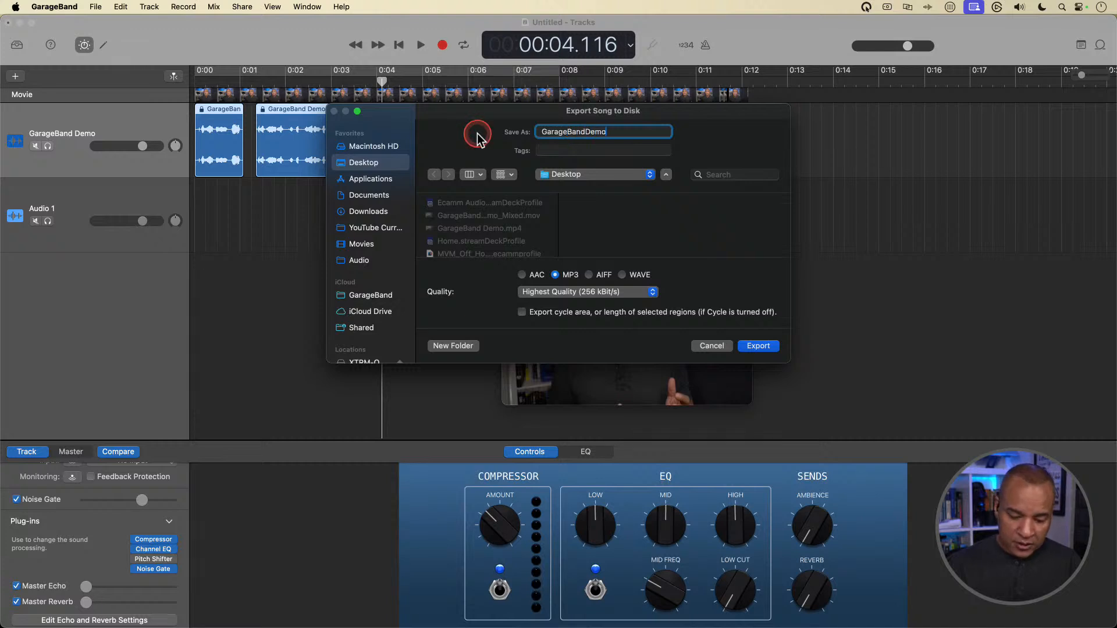
{"action": "type", "text": "_Au"}
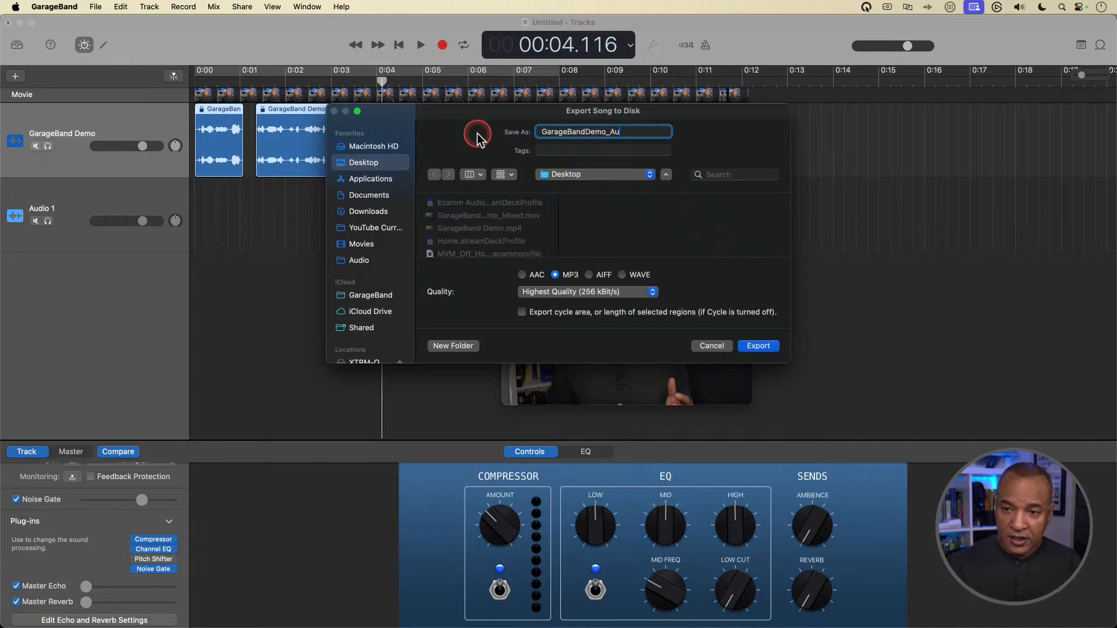
{"action": "type", "text": "dioTrai"}
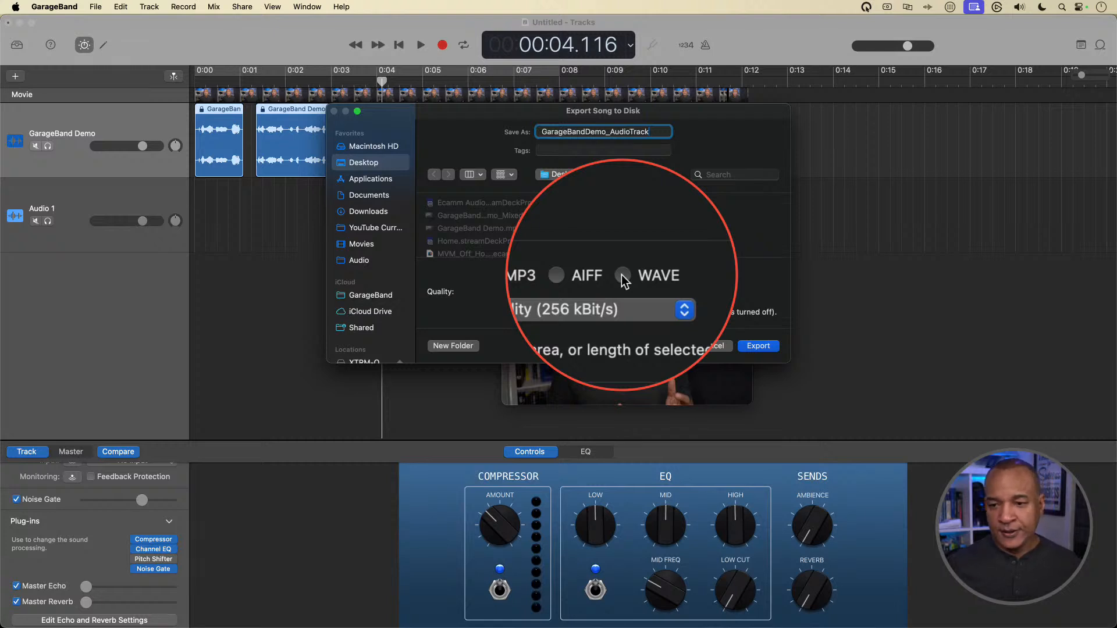
Step: Choose the AIFF format with Uncompressed 24-bit quality and export the audio file
{"action": "left_click", "coordinate": [589, 275]}
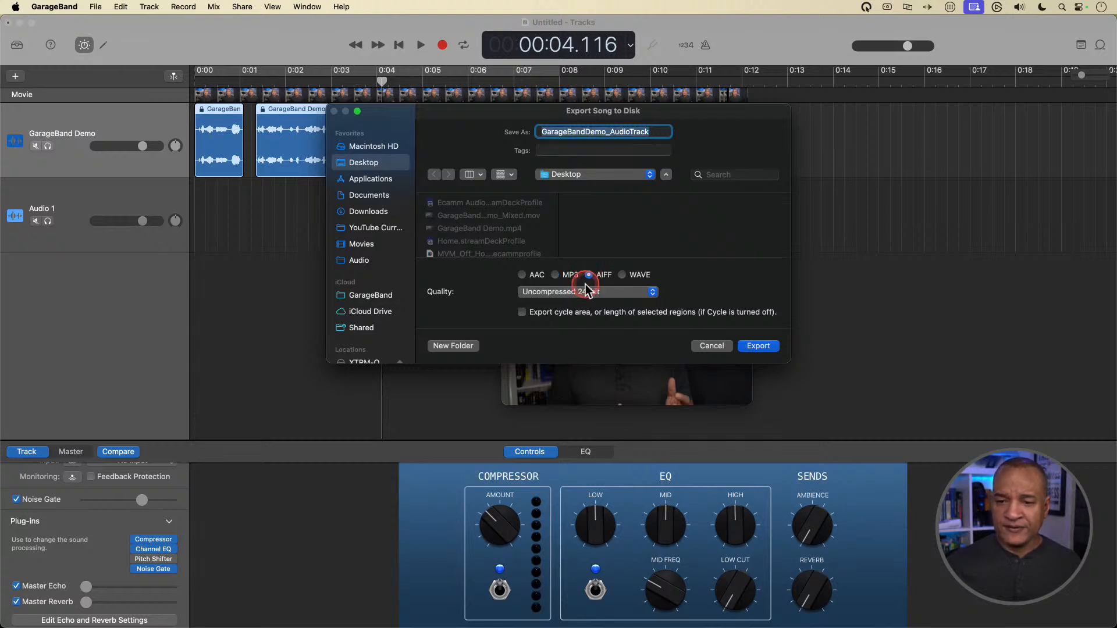
{"action": "left_click", "coordinate": [653, 292]}
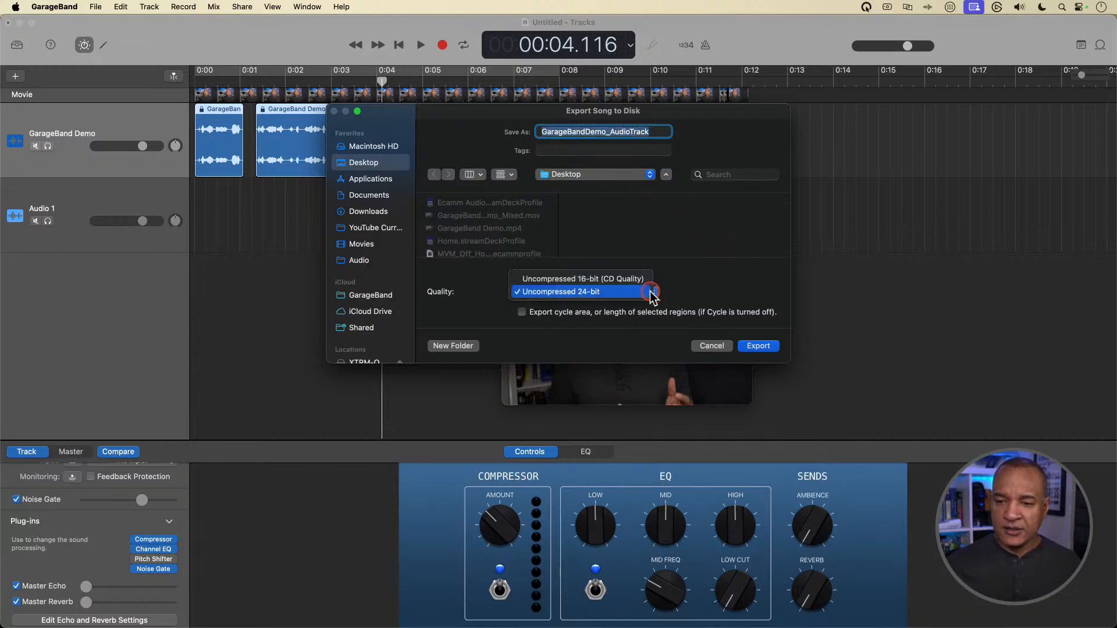
{"action": "left_click", "coordinate": [615, 296]}
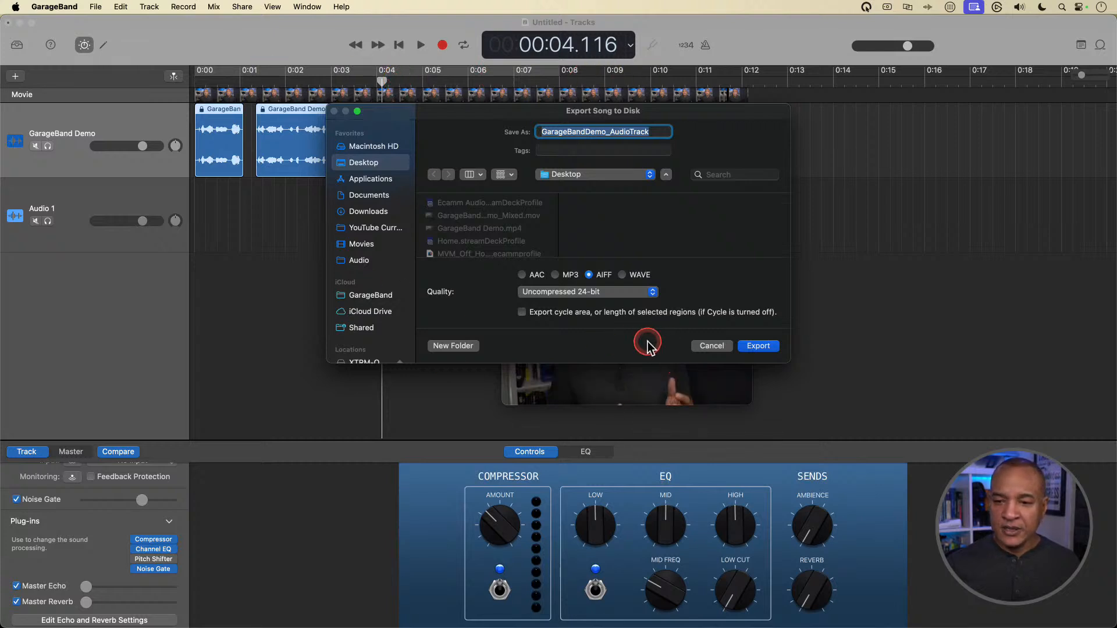
{"action": "left_click", "coordinate": [758, 346]}
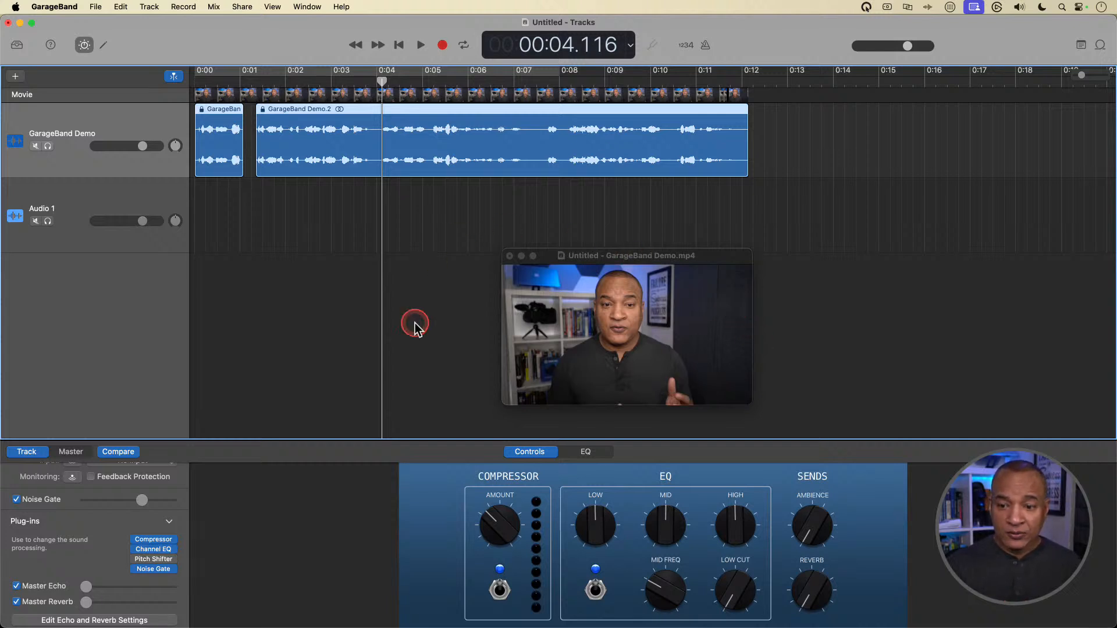
Step: Close the GarageBand movie preview, minimize the project window and switch to the Subscribe Button Demo project in iMovie
{"action": "mouse_move", "coordinate": [348, 625]}
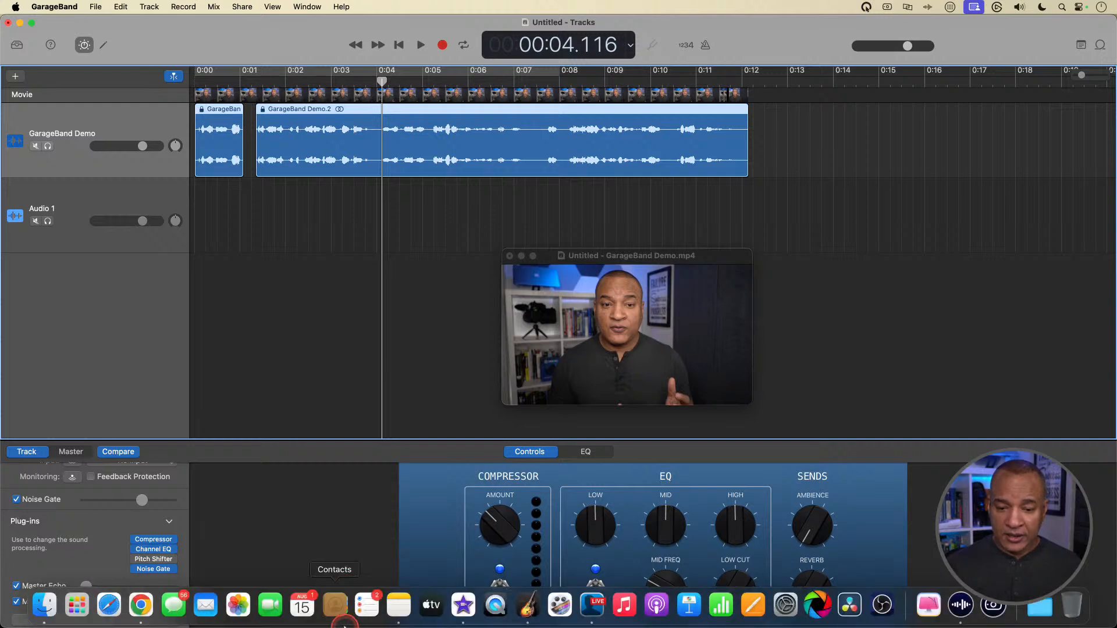
{"action": "left_click", "coordinate": [463, 605]}
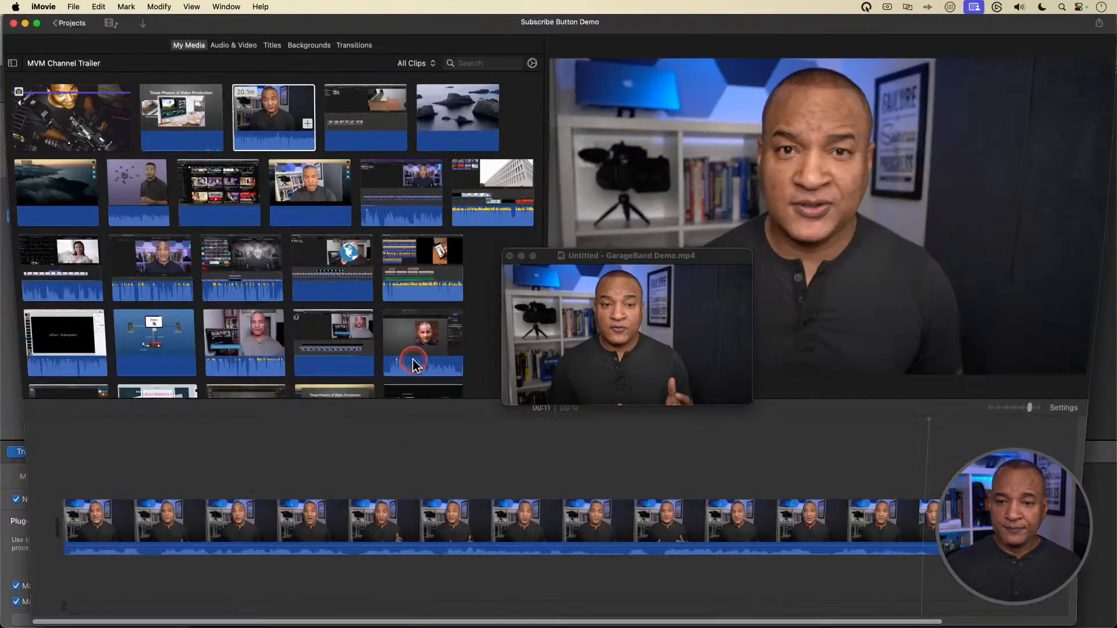
{"action": "left_click_drag", "start_coordinate": [523, 260], "coordinate": [541, 263]}
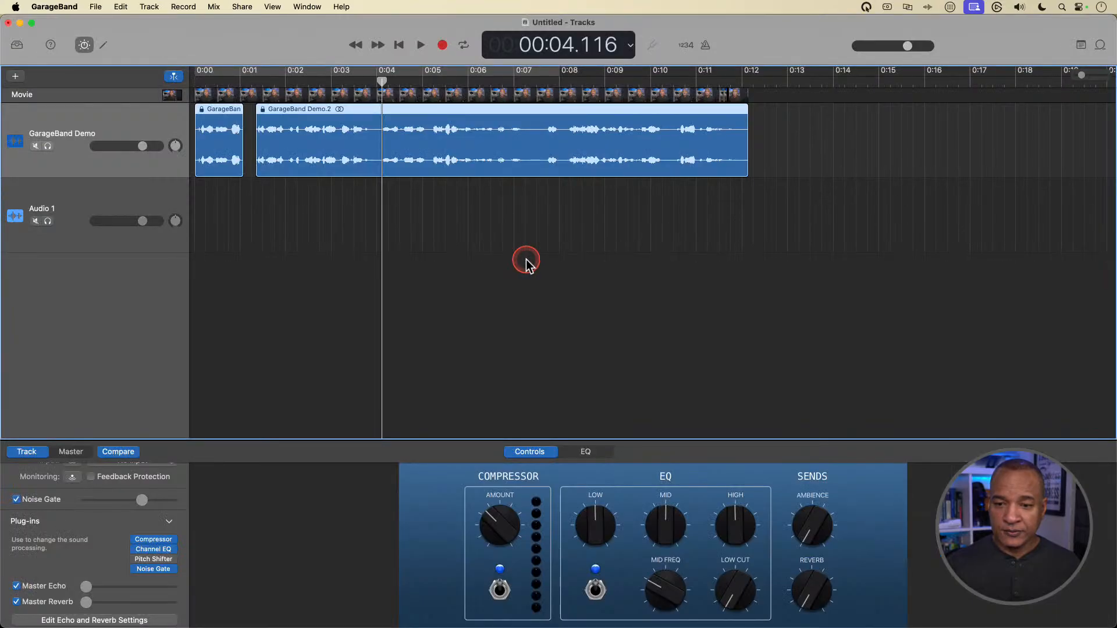
{"action": "left_click", "coordinate": [20, 23]}
{"action": "left_click", "coordinate": [297, 26]}
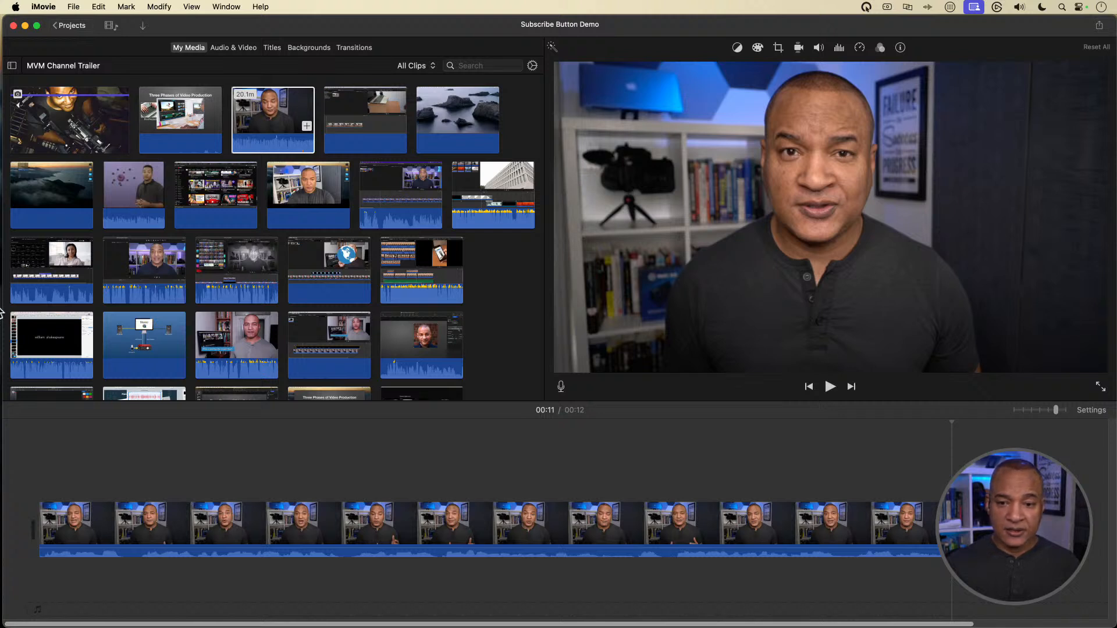
Step: Import the GarageBandDemo_AudioTrack file from the Desktop into the MVM Channel Trailer media in iMovie
{"action": "left_click_drag", "start_coordinate": [0, 311], "coordinate": [75, 584]}
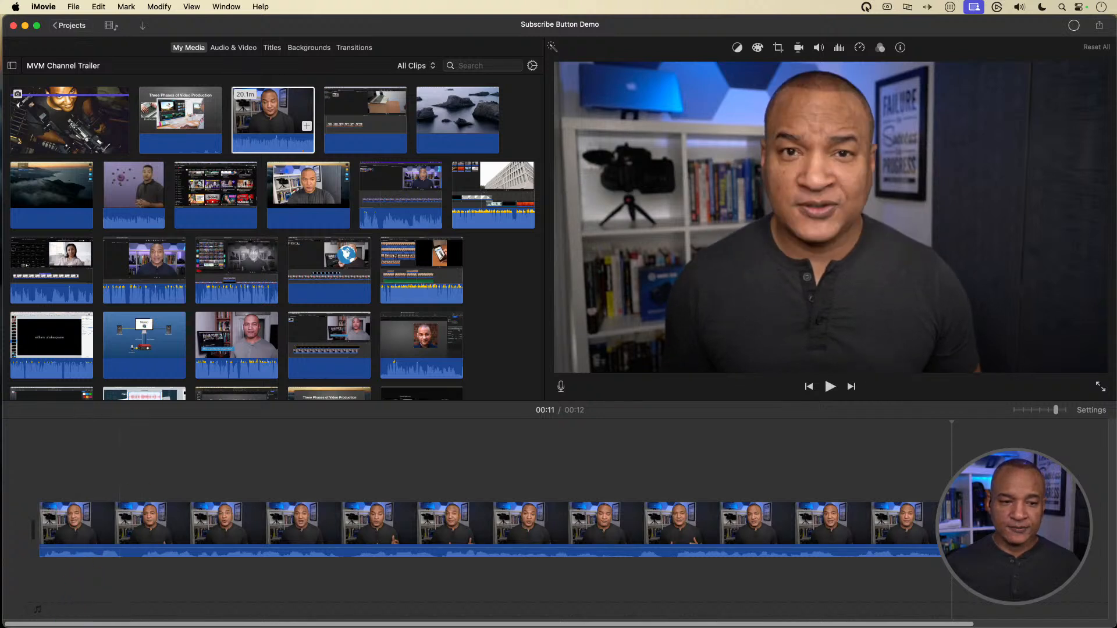
{"action": "left_click_drag", "start_coordinate": [225, 314], "coordinate": [493, 314]}
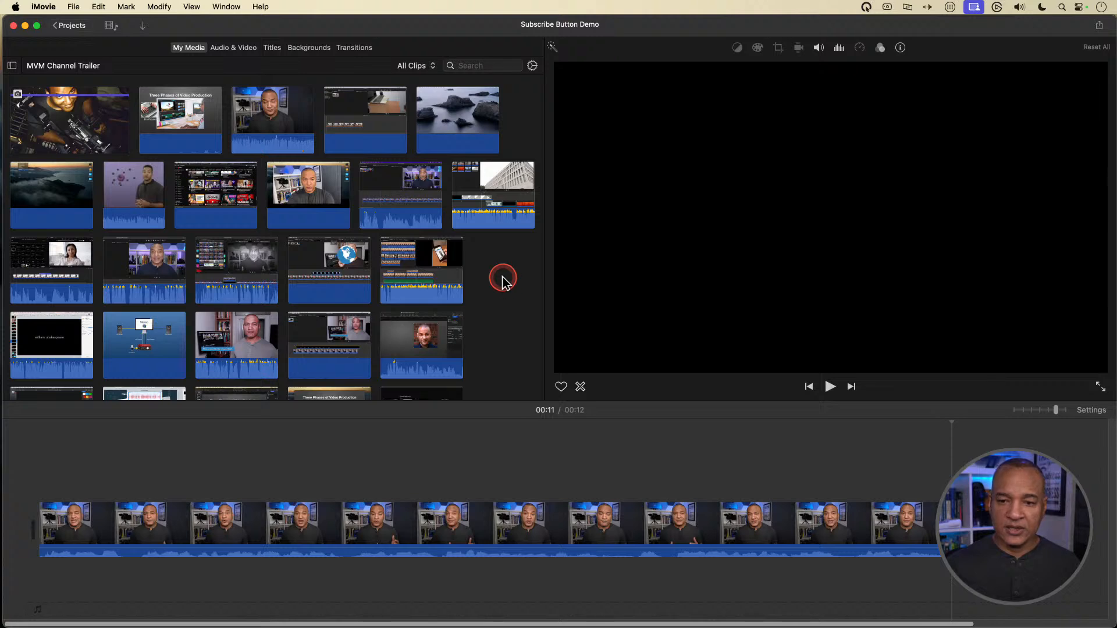
{"action": "scroll", "coordinate": [503, 278], "scroll_direction": "down", "scroll_amount": 5}
{"action": "scroll", "coordinate": [502, 277], "scroll_direction": "down", "scroll_amount": 6}
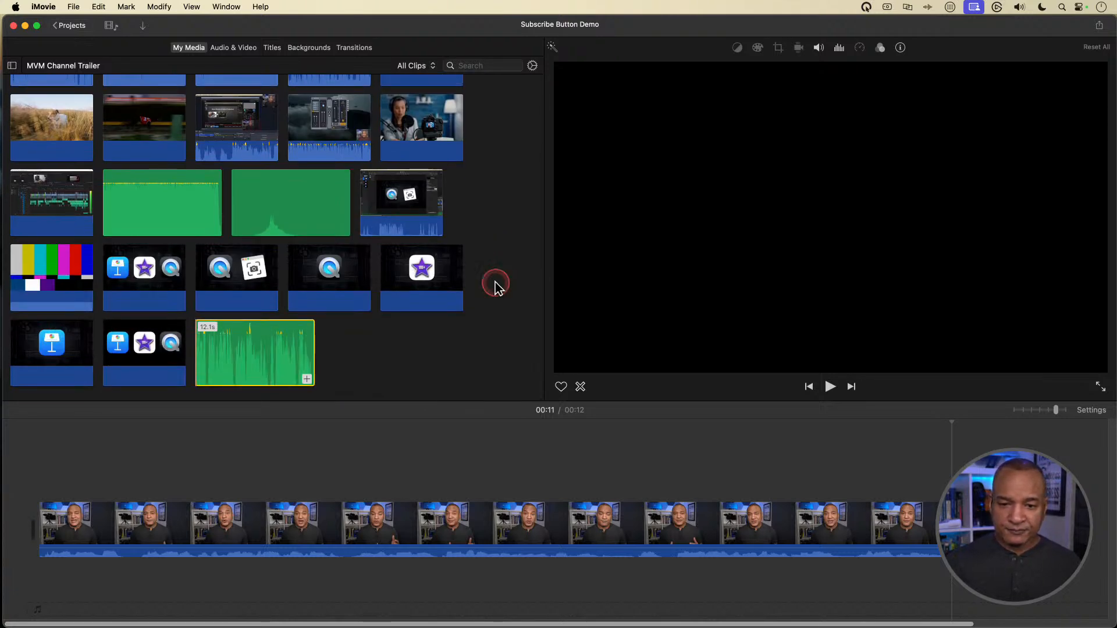
Step: Play a short part of the imported green audio clip among the project media and stop it
{"action": "key", "text": "space"}
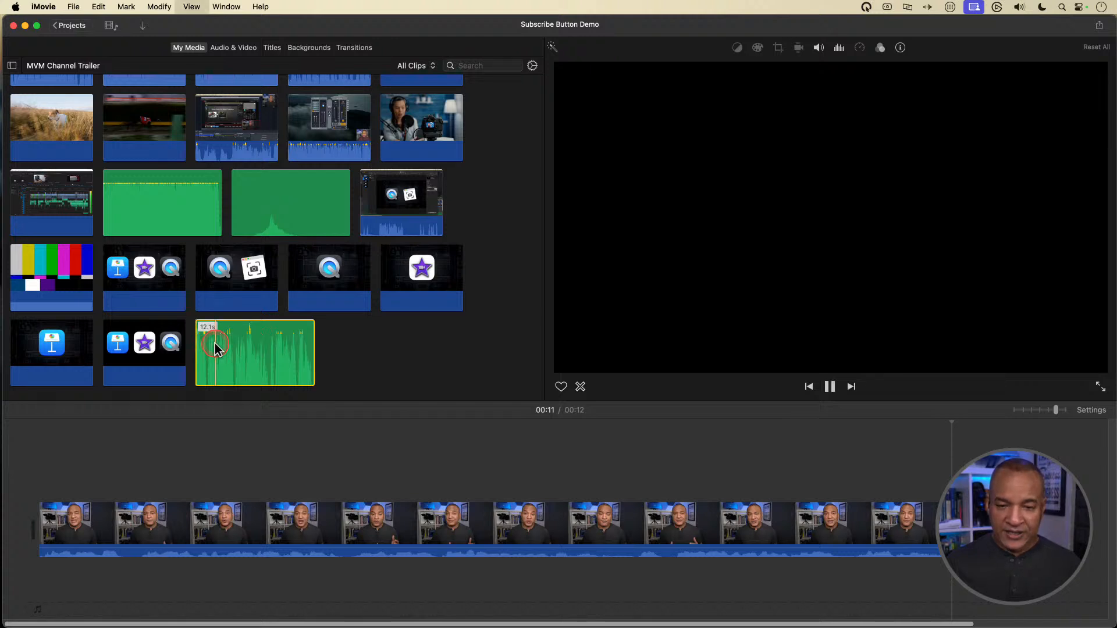
{"action": "key", "text": "space"}
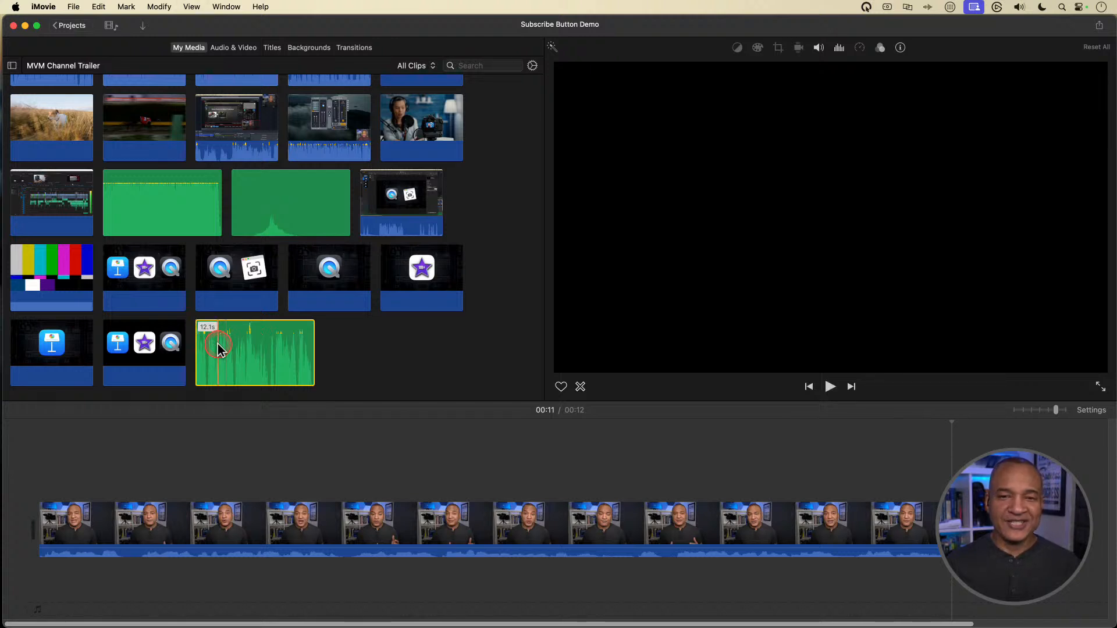
{"action": "left_click", "coordinate": [224, 354]}
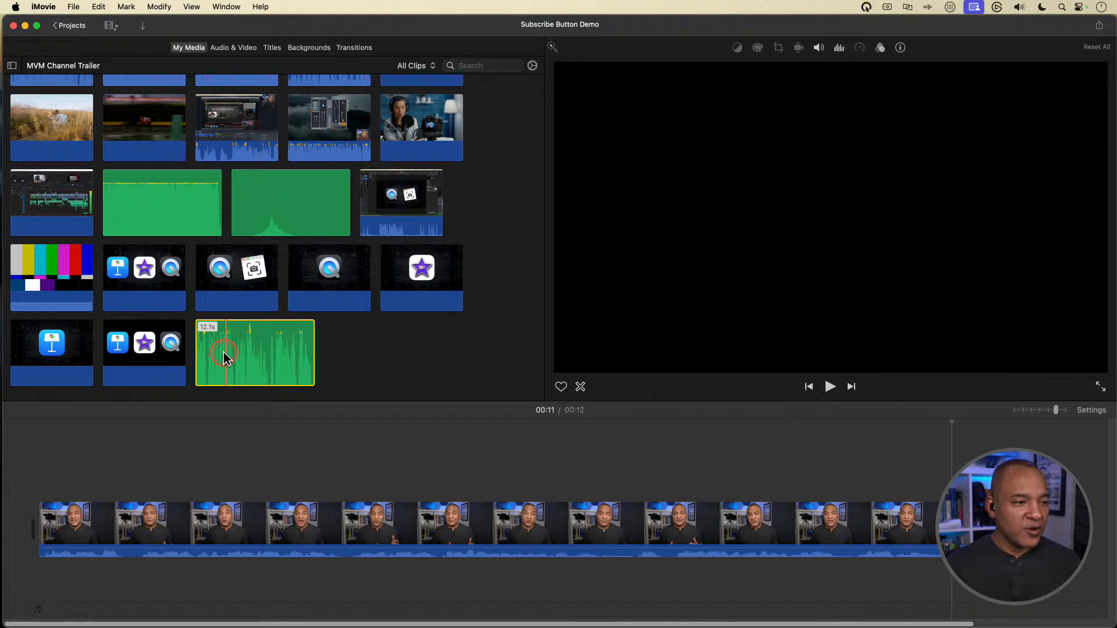
{"action": "left_click", "coordinate": [159, 119]}
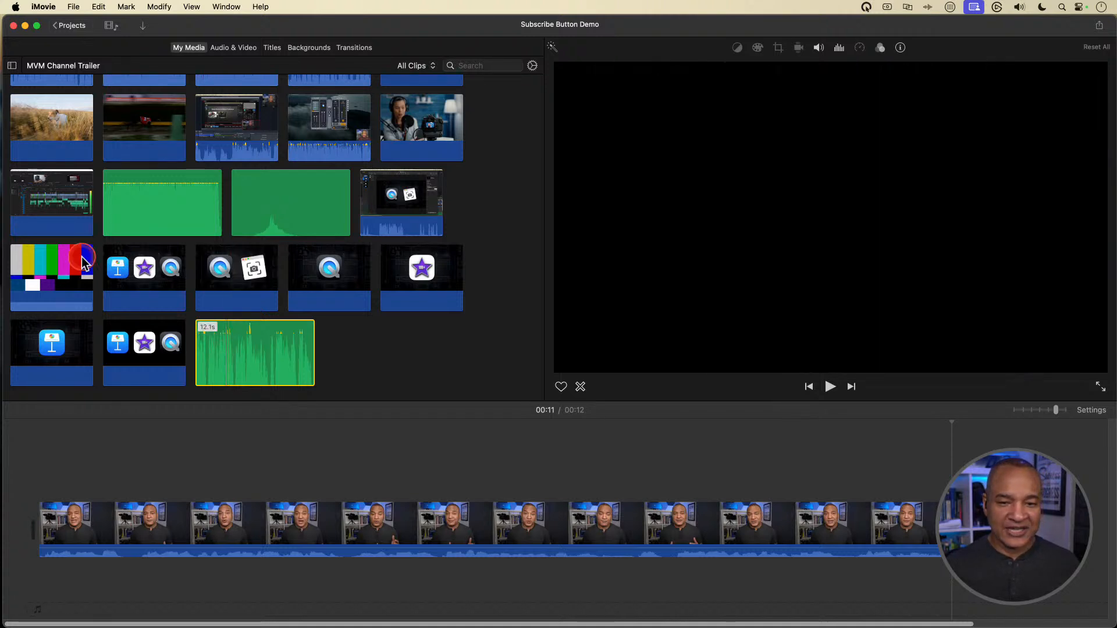
Step: Add the GarageBandDemo_AudioTrack clip beneath the video clip, aligned with the start of the timeline
{"action": "left_click", "coordinate": [238, 360]}
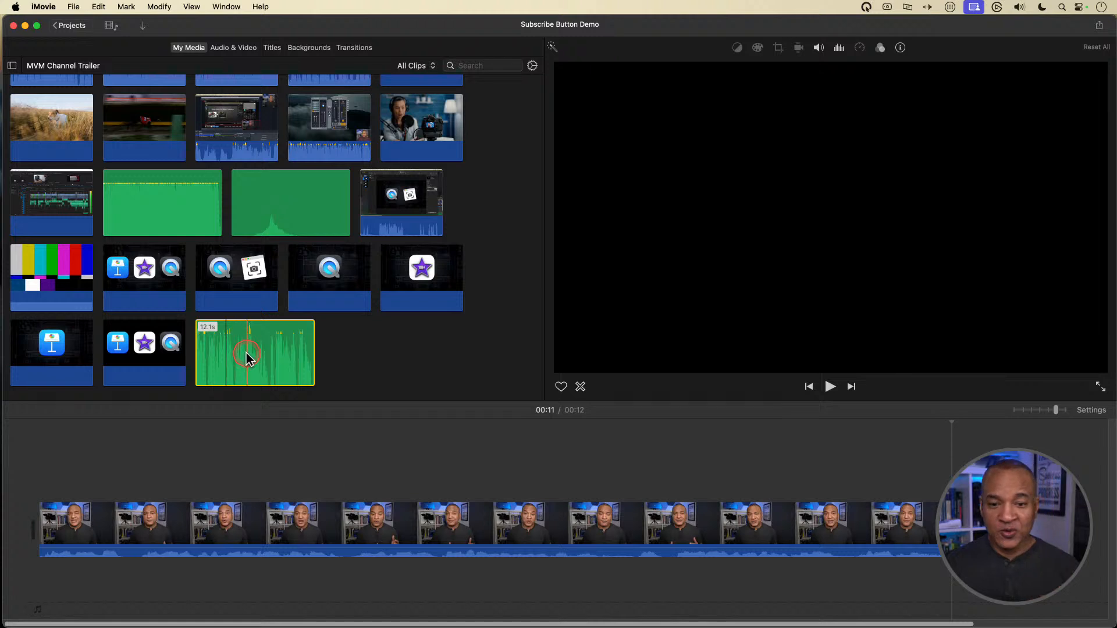
{"action": "left_click", "coordinate": [246, 347]}
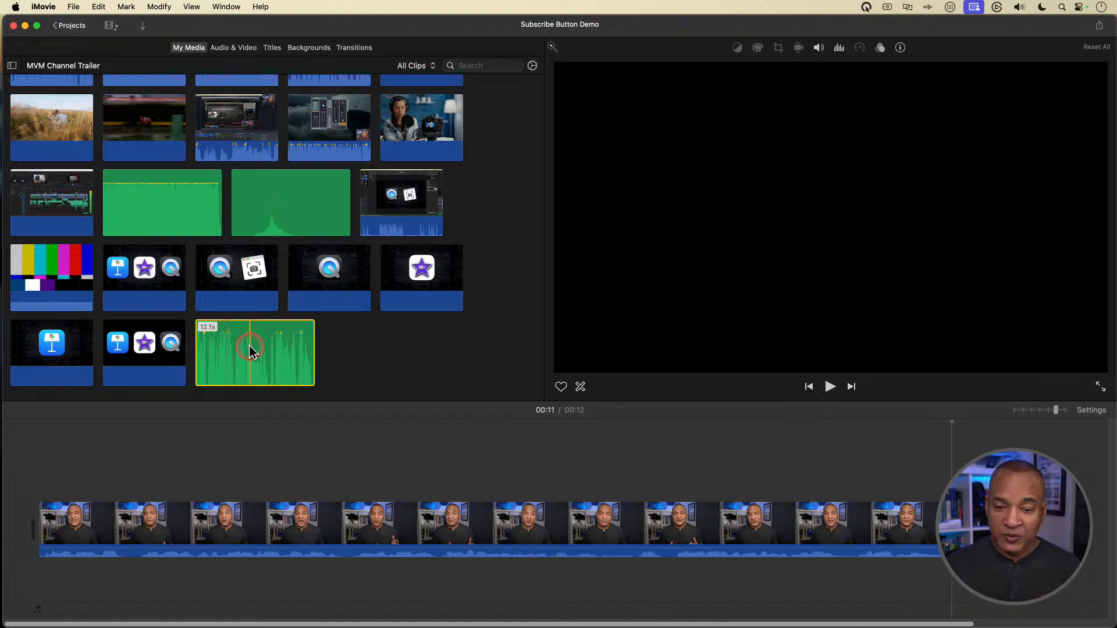
{"action": "left_click_drag", "start_coordinate": [239, 370], "coordinate": [34, 567]}
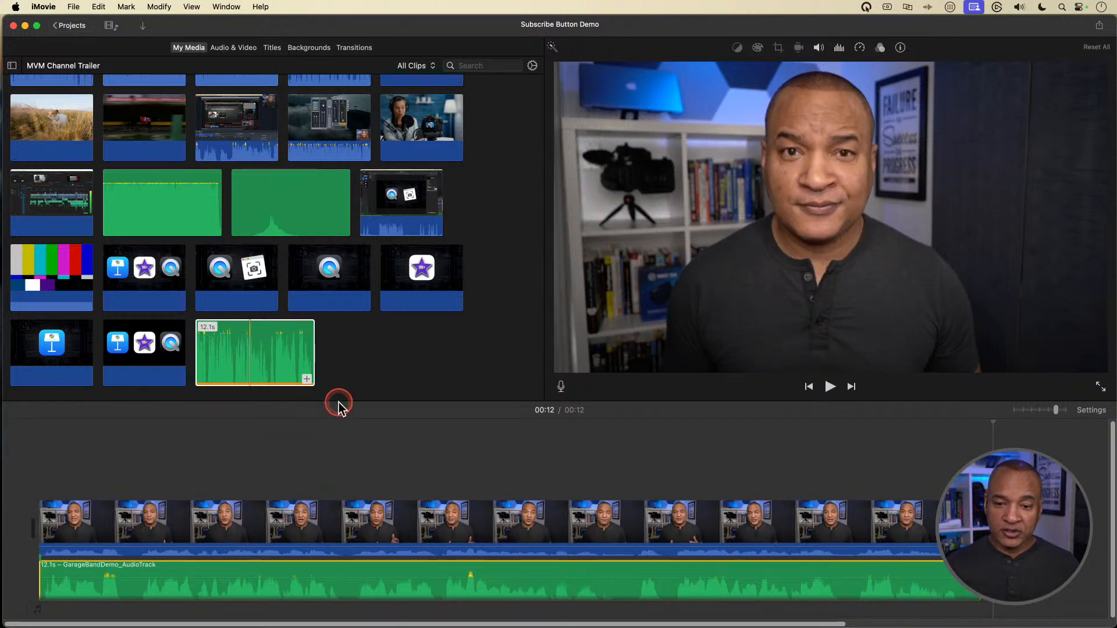
Step: Mute the original audio of the video clip in the timeline, leaving the GarageBandDemo_AudioTrack clip audible
{"action": "left_click_drag", "start_coordinate": [340, 403], "coordinate": [341, 361]}
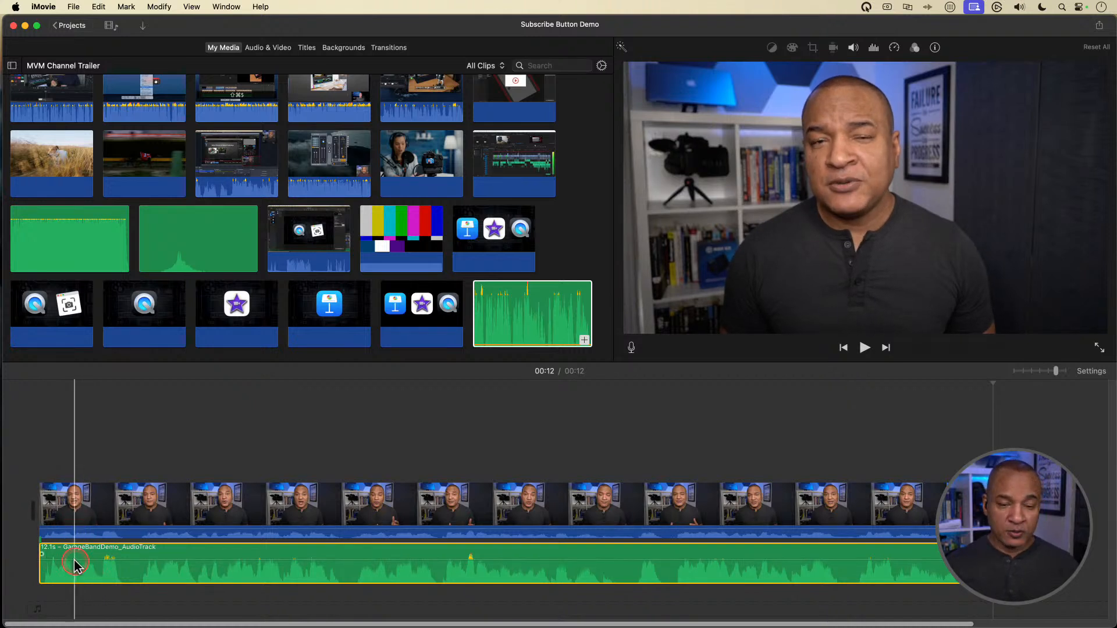
{"action": "left_click", "coordinate": [102, 500]}
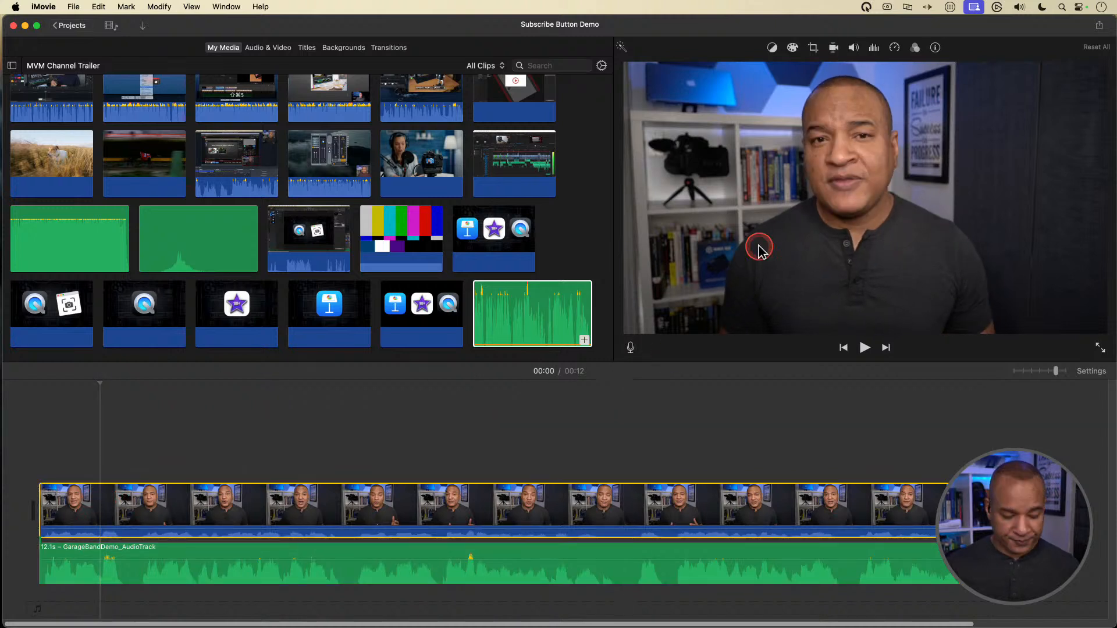
{"action": "left_click", "coordinate": [853, 48]}
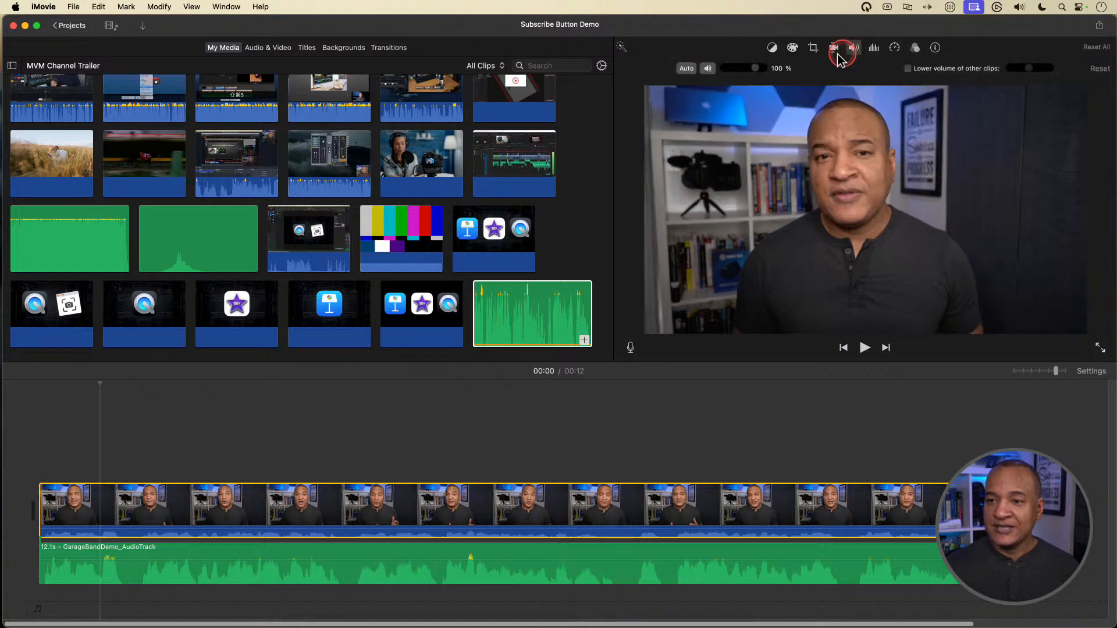
{"action": "left_click", "coordinate": [708, 69]}
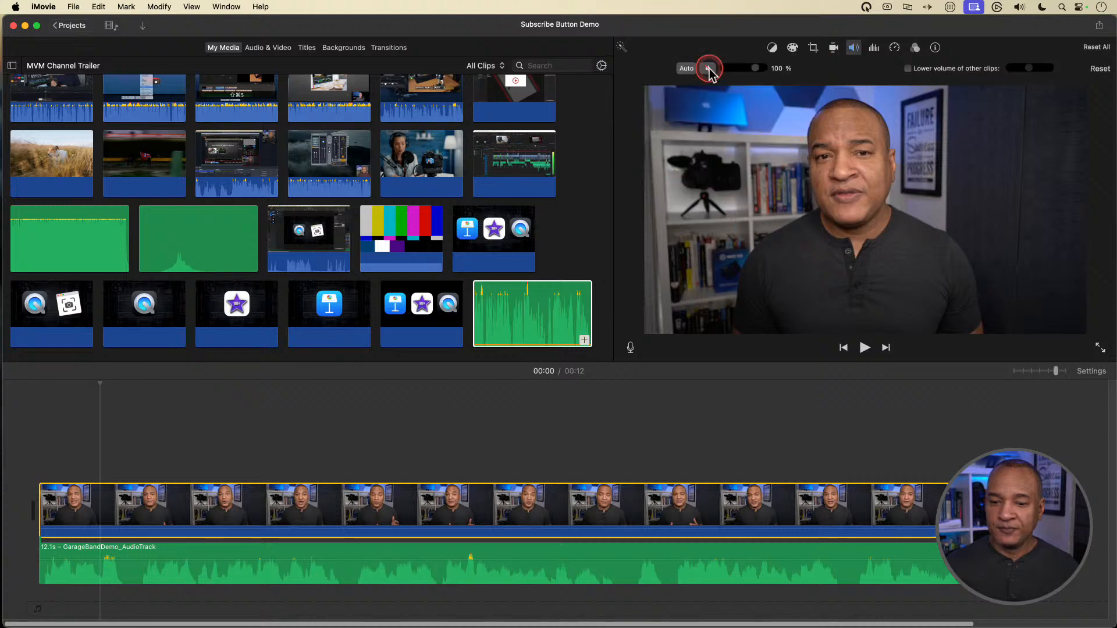
Step: Play the timeline from its start to check the video with the GarageBand audio, stopping near the end
{"action": "left_click", "coordinate": [20, 434]}
{"action": "key", "text": "space"}
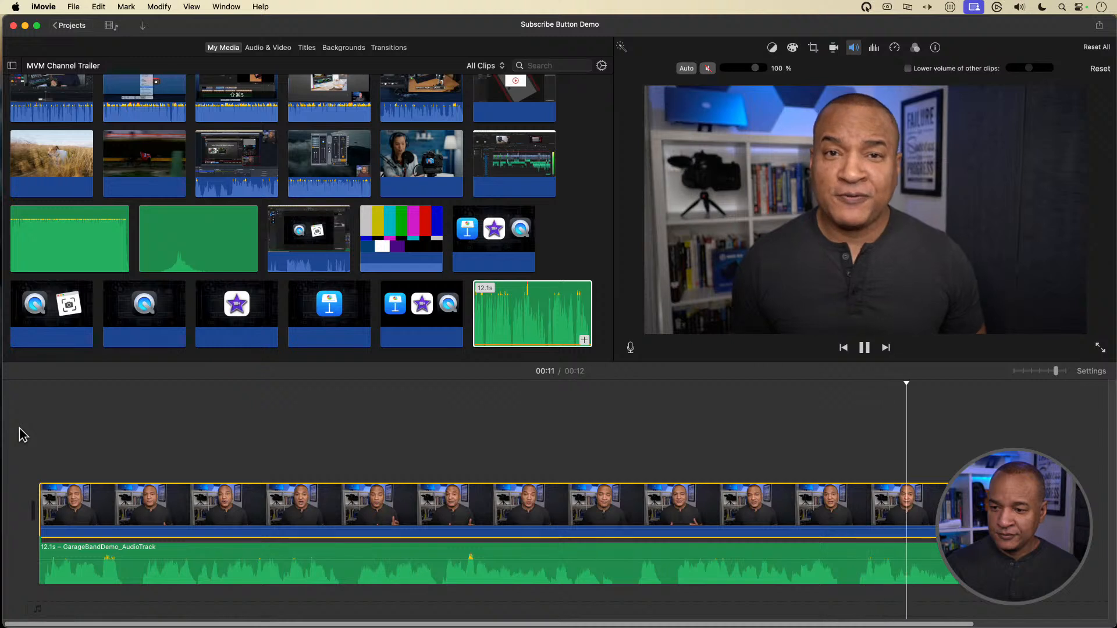
{"action": "left_click", "coordinate": [19, 434]}
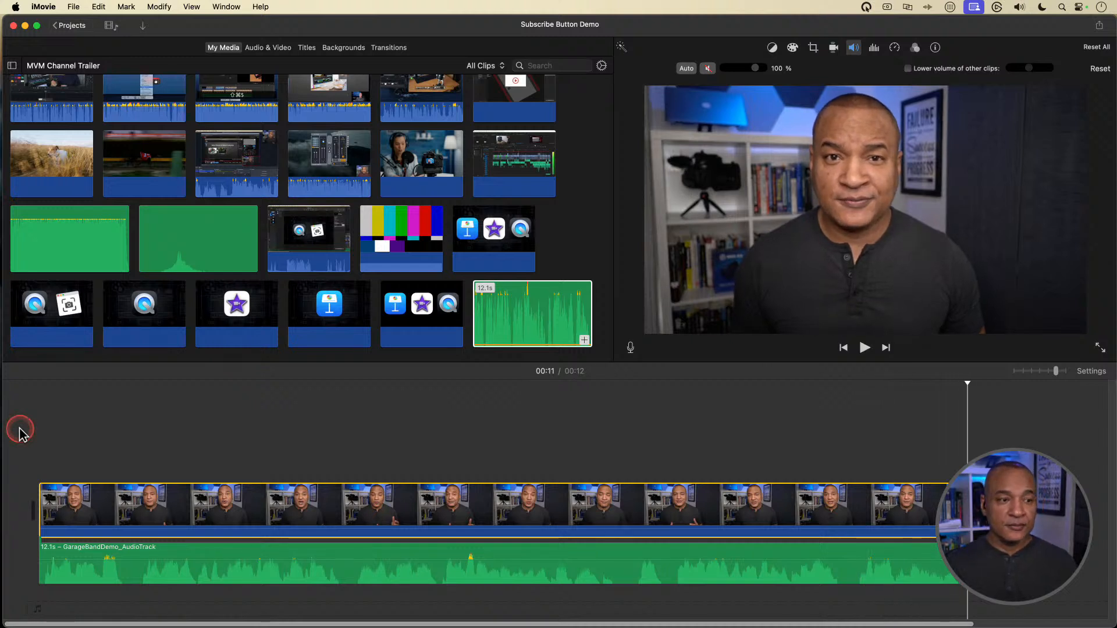